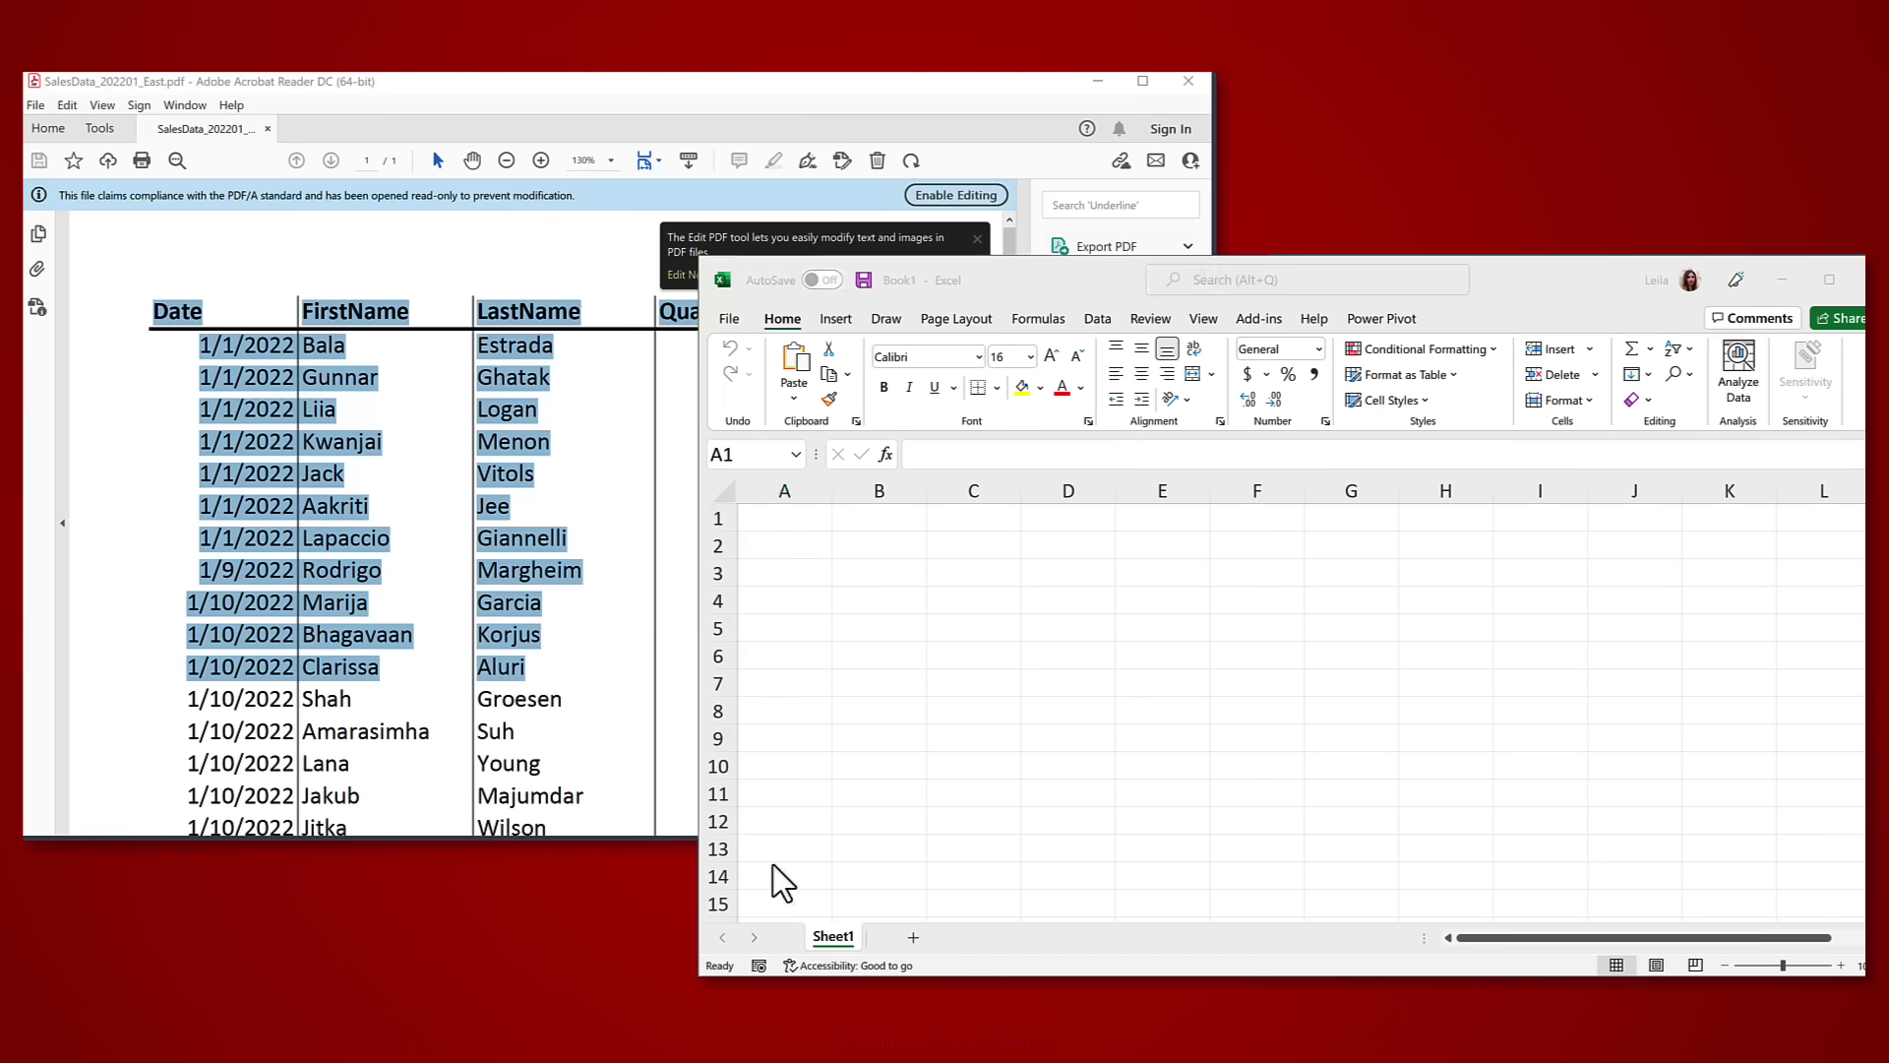
- Paste the copied East sales table into the Excel worksheet, where it lands in column A
left_click(784, 519)
key("ctrl+v")
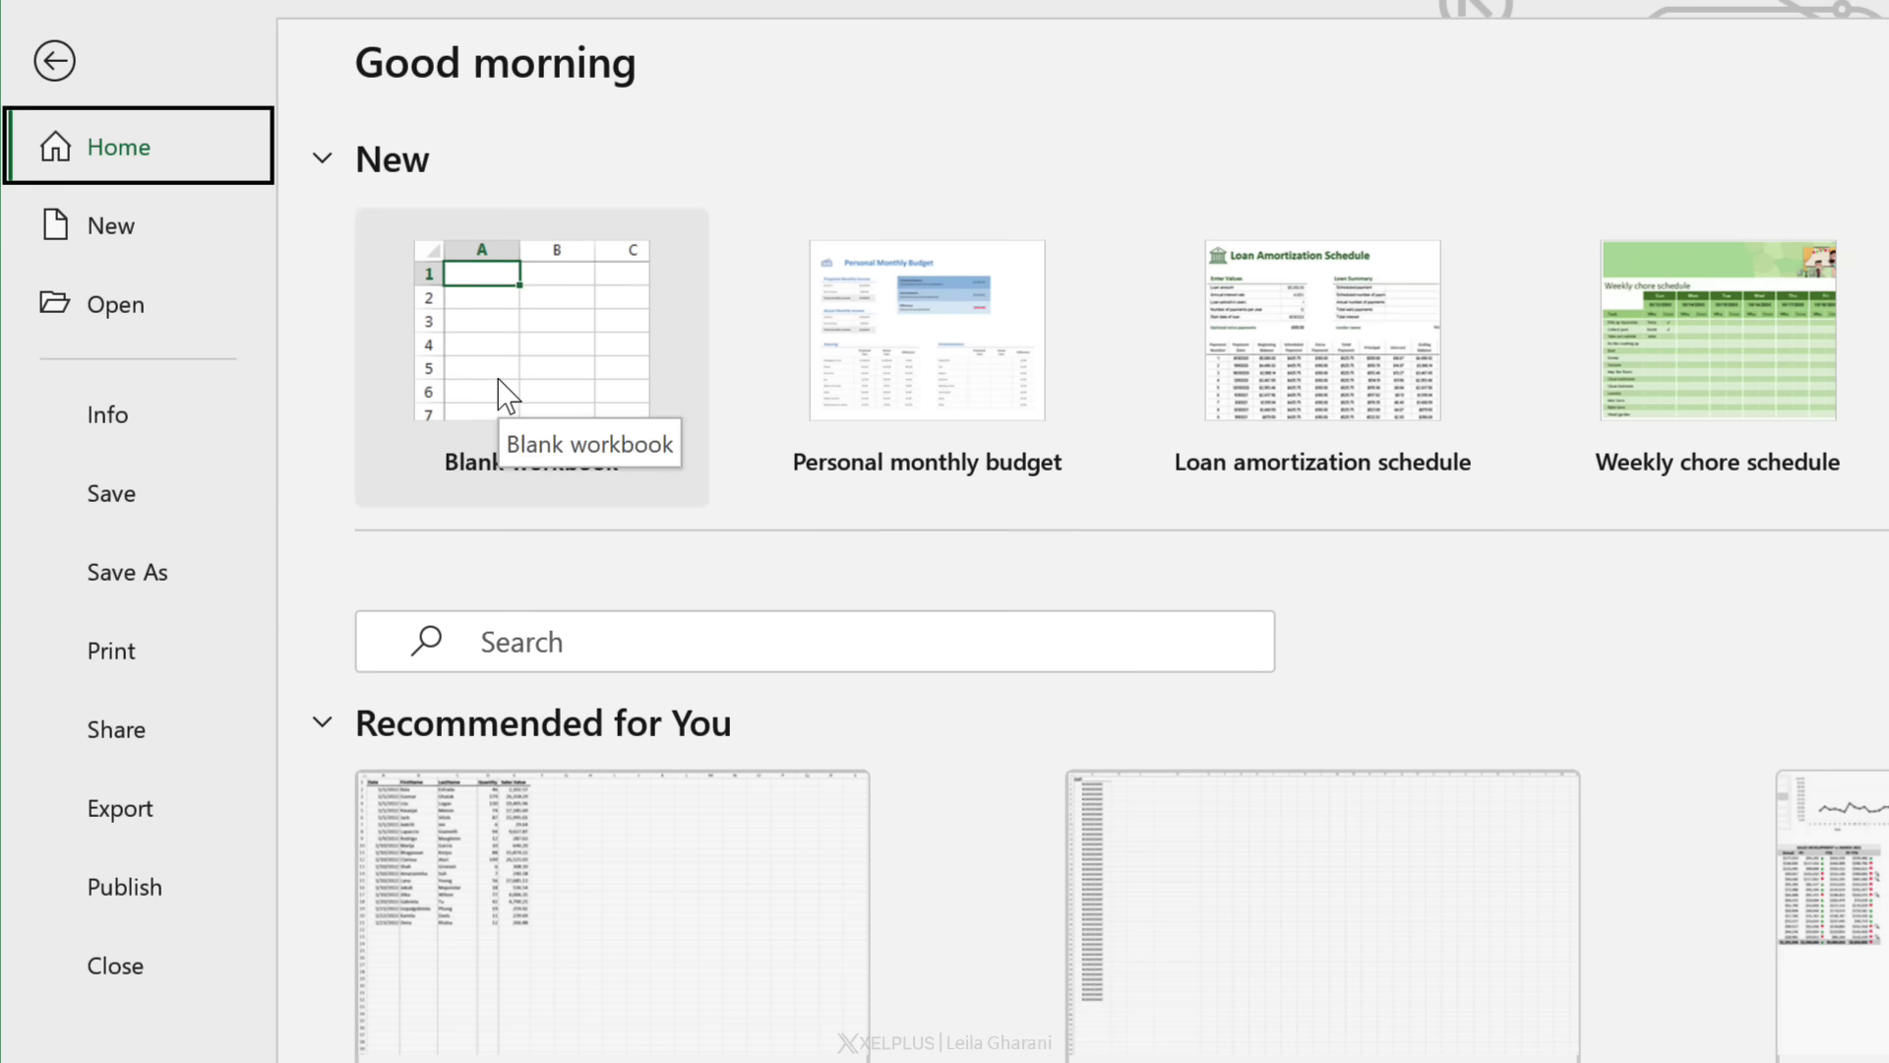
- Start a blank workbook and import data from the C:\Reporting\SalesPDF folder
left_click(507, 393)
left_click(795, 59)
left_click(109, 201)
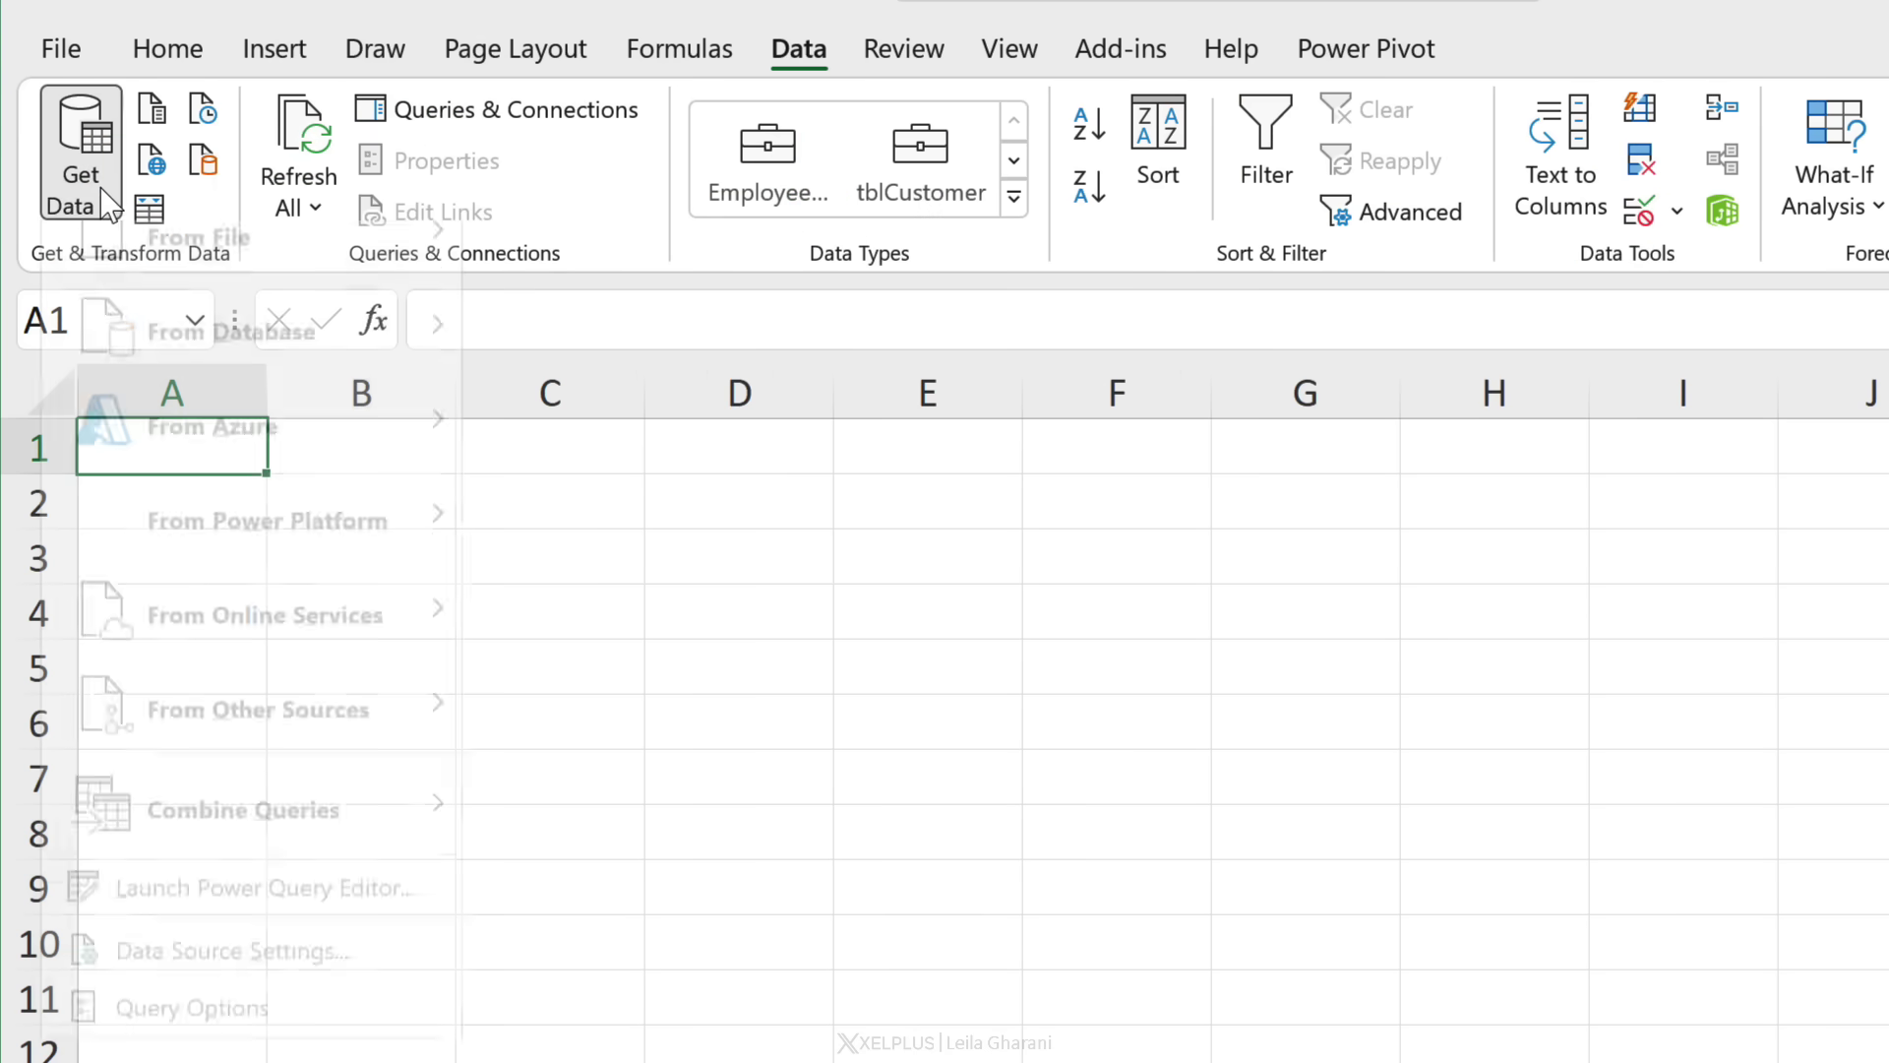
mouse_move(232, 272)
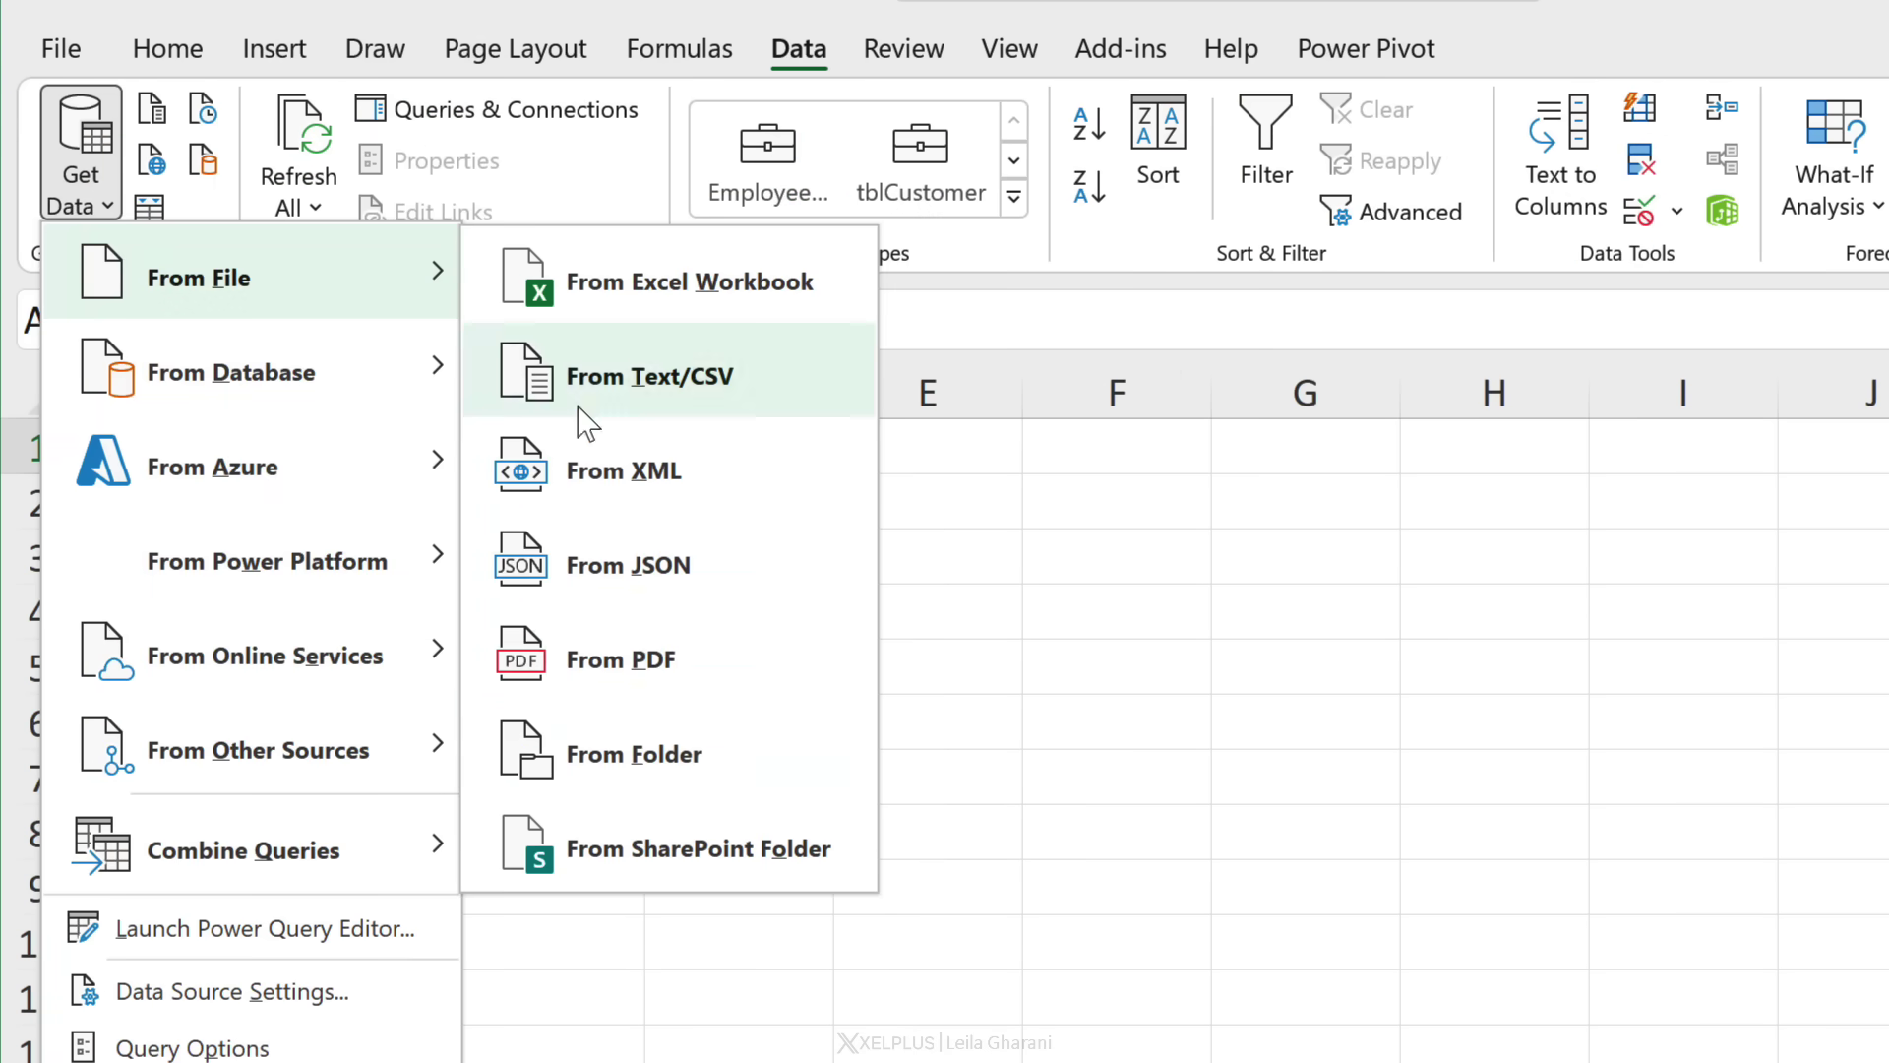
left_click(736, 767)
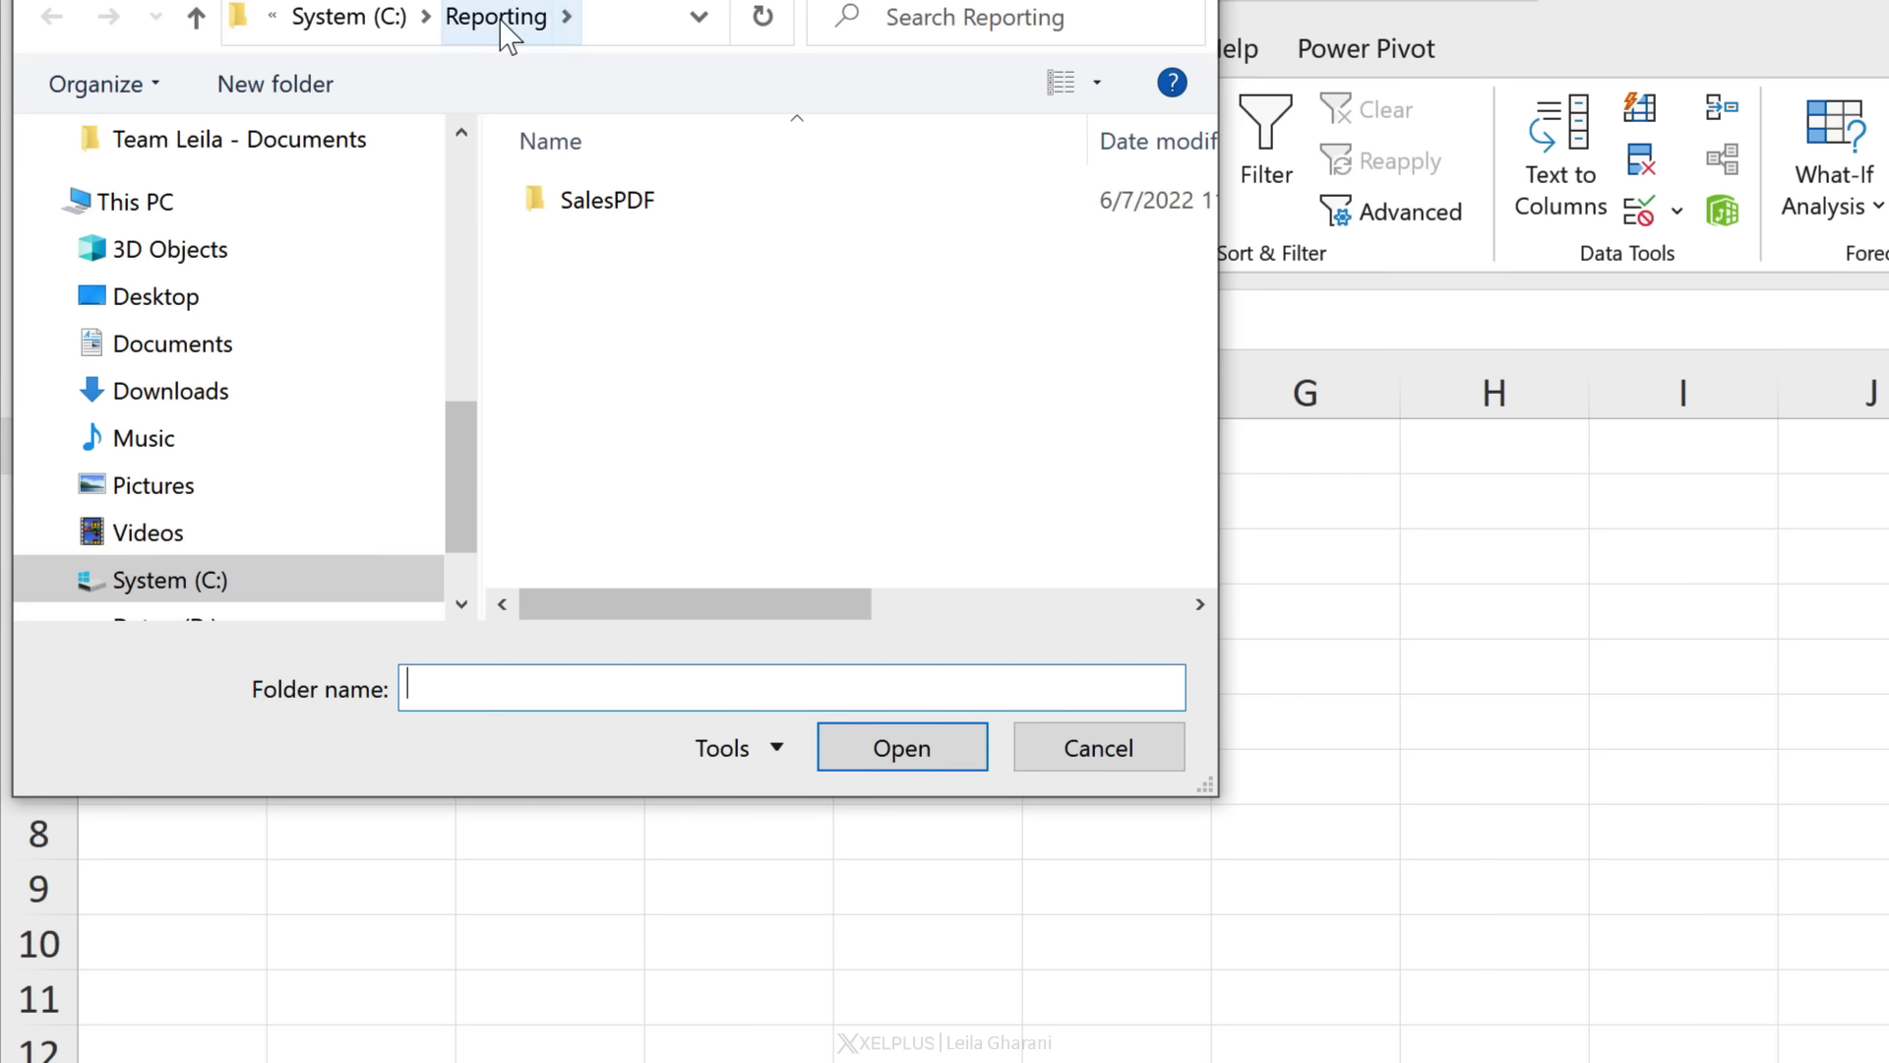
left_click(623, 206)
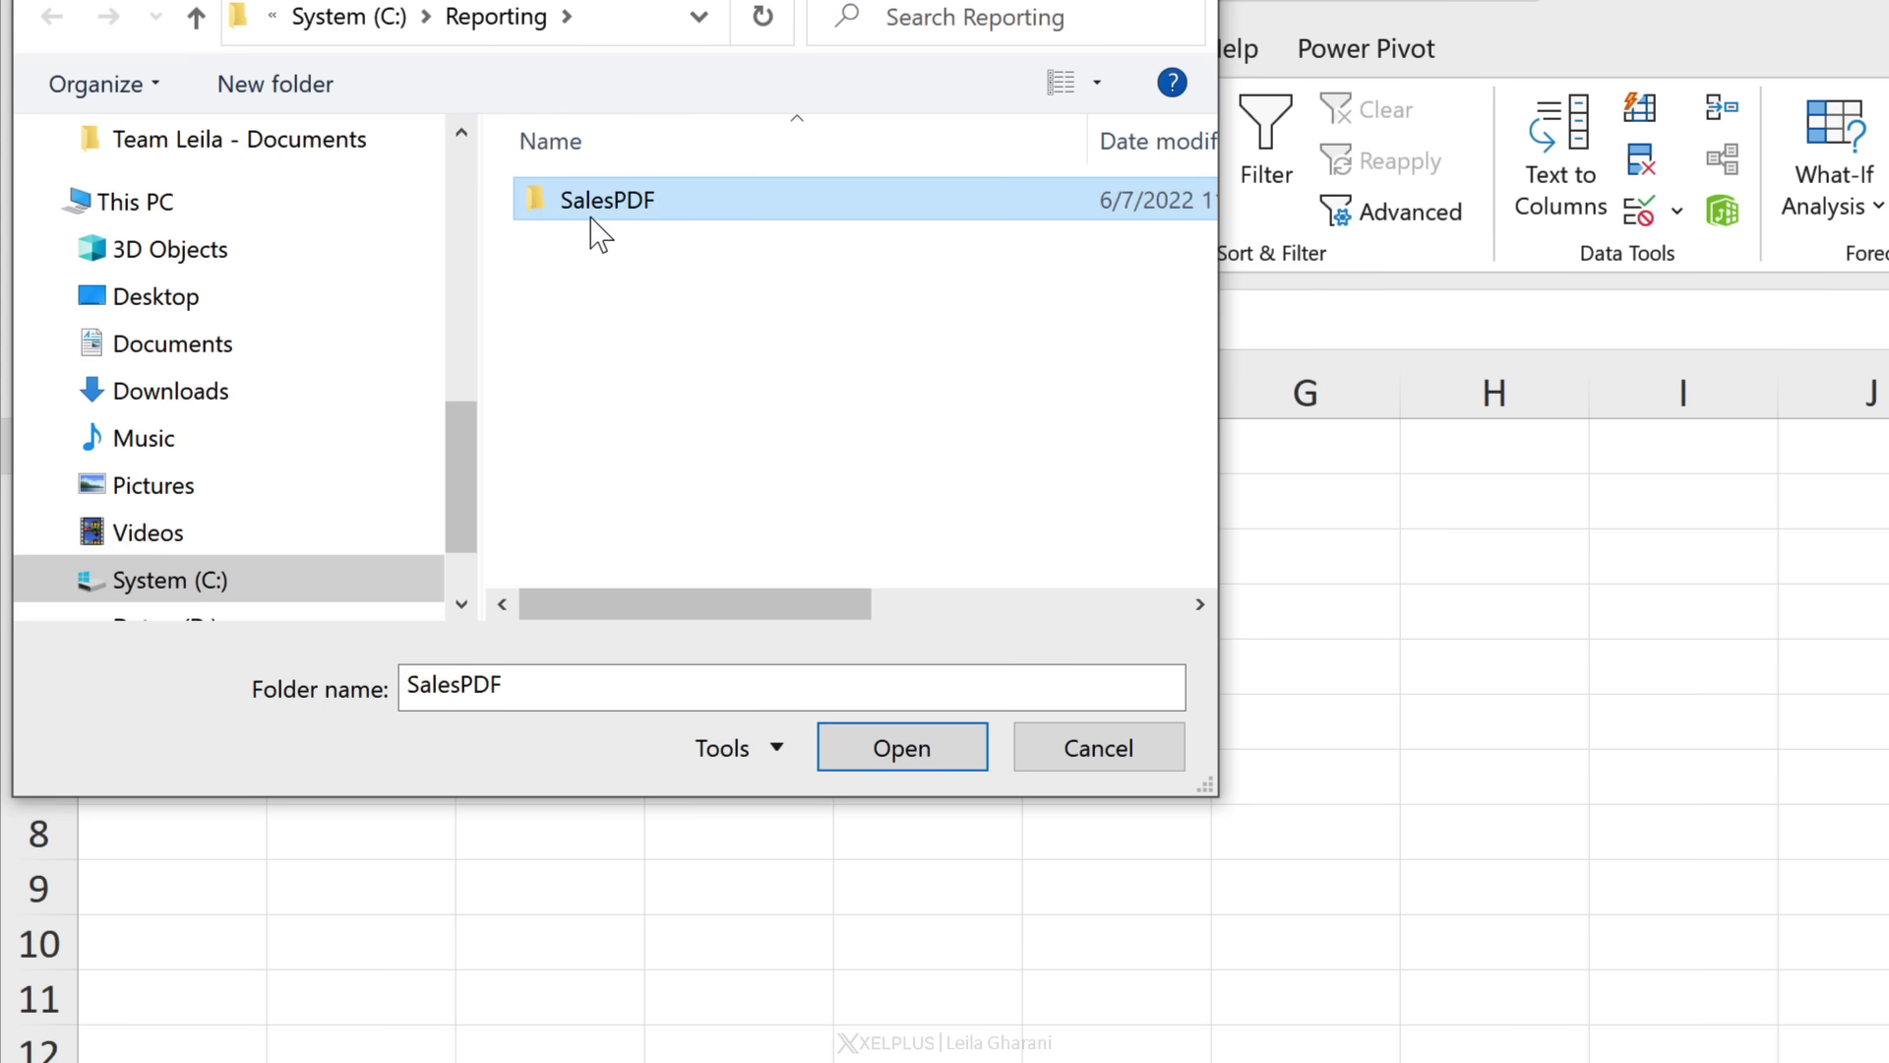
left_click(866, 759)
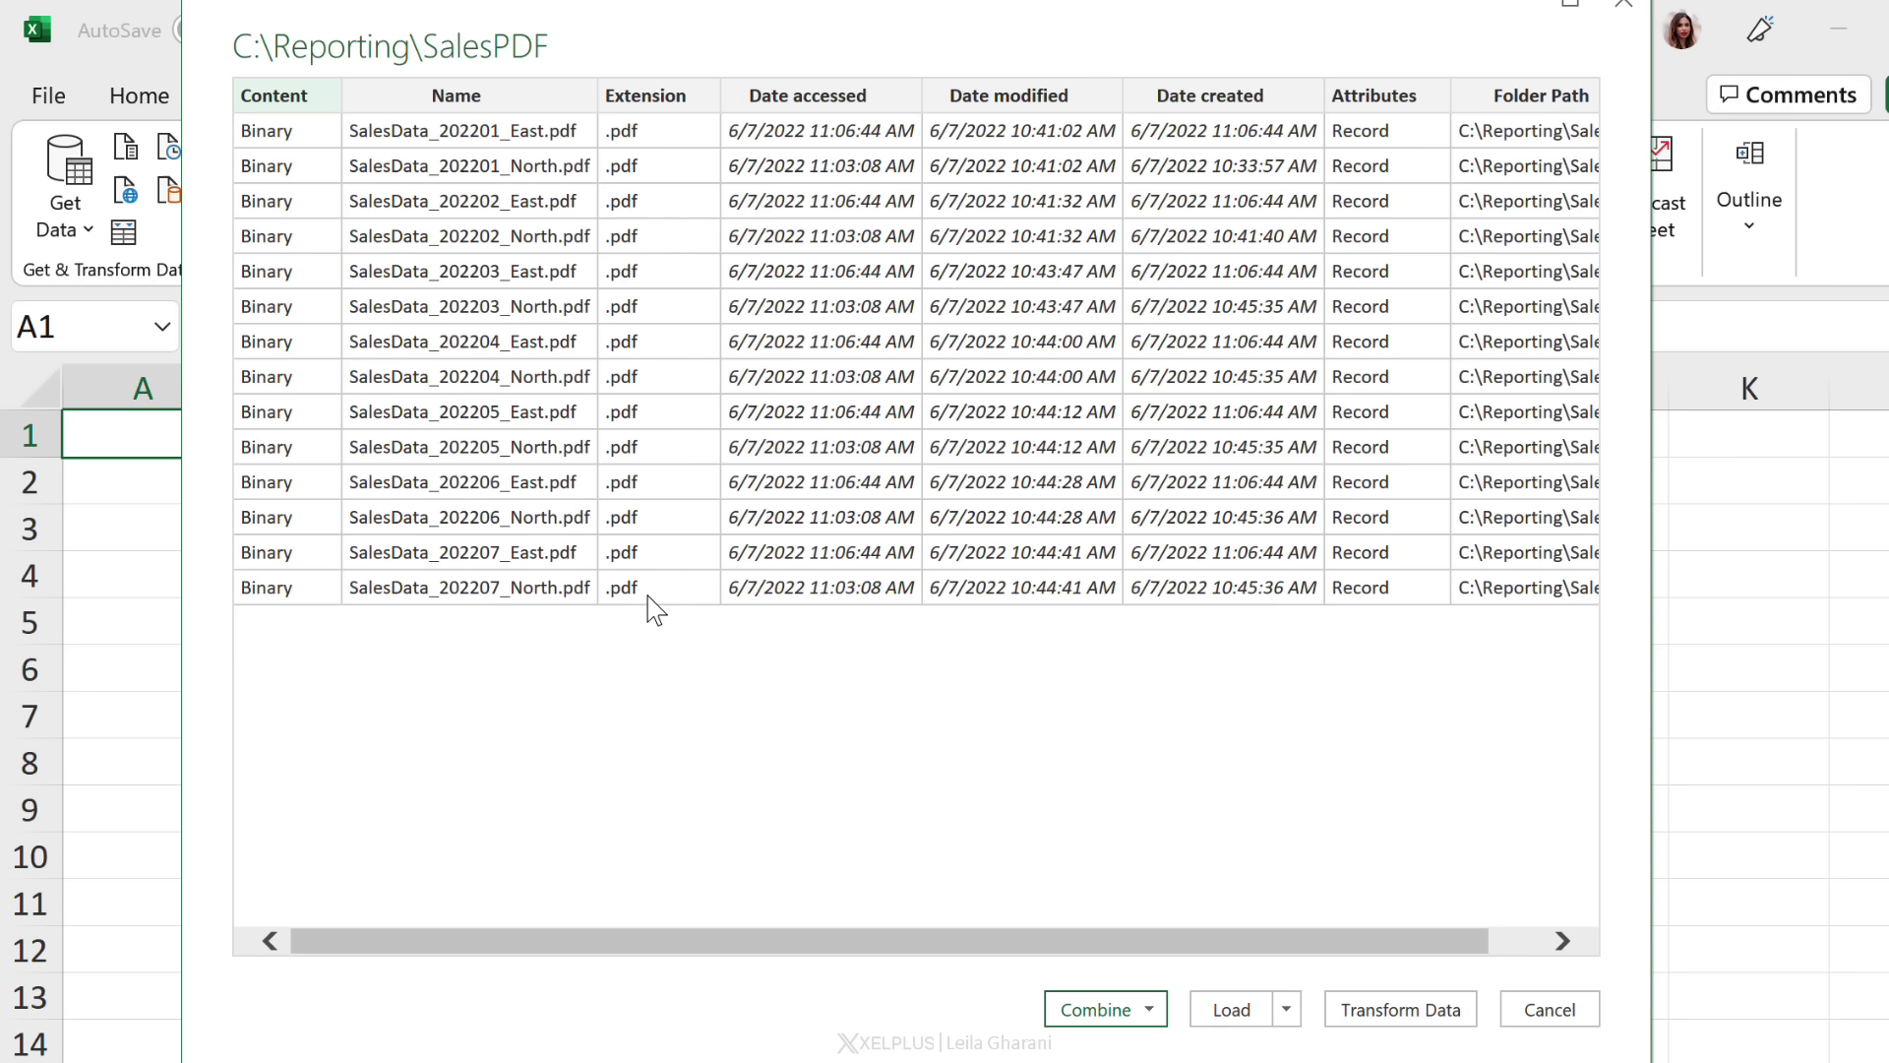
- Load the SalesPDF file list into Power Query and start combining the PDF Content column
left_click(1388, 1011)
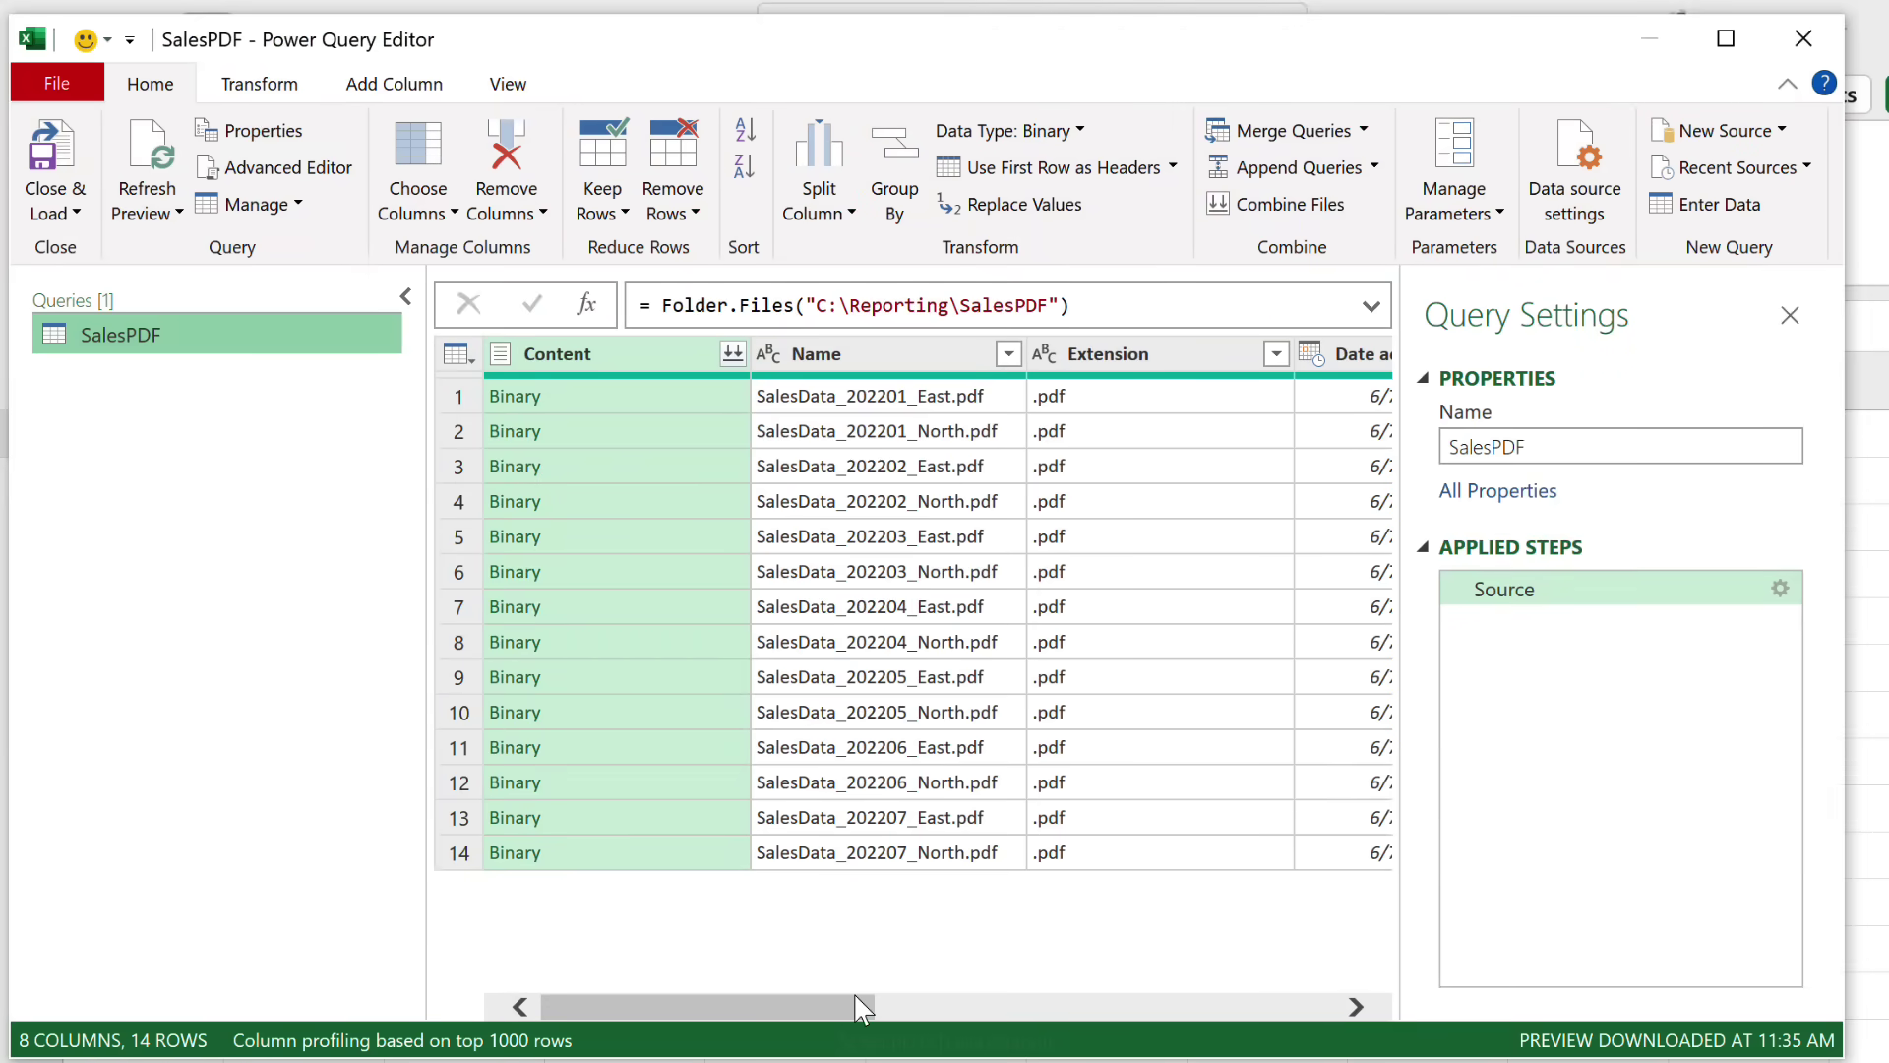
mouse_move(862, 1006)
left_mouse_down()
mouse_move(1090, 1006)
mouse_move(1025, 1006)
mouse_move(1273, 1033)
mouse_move(802, 1038)
mouse_move(729, 1012)
left_mouse_up()
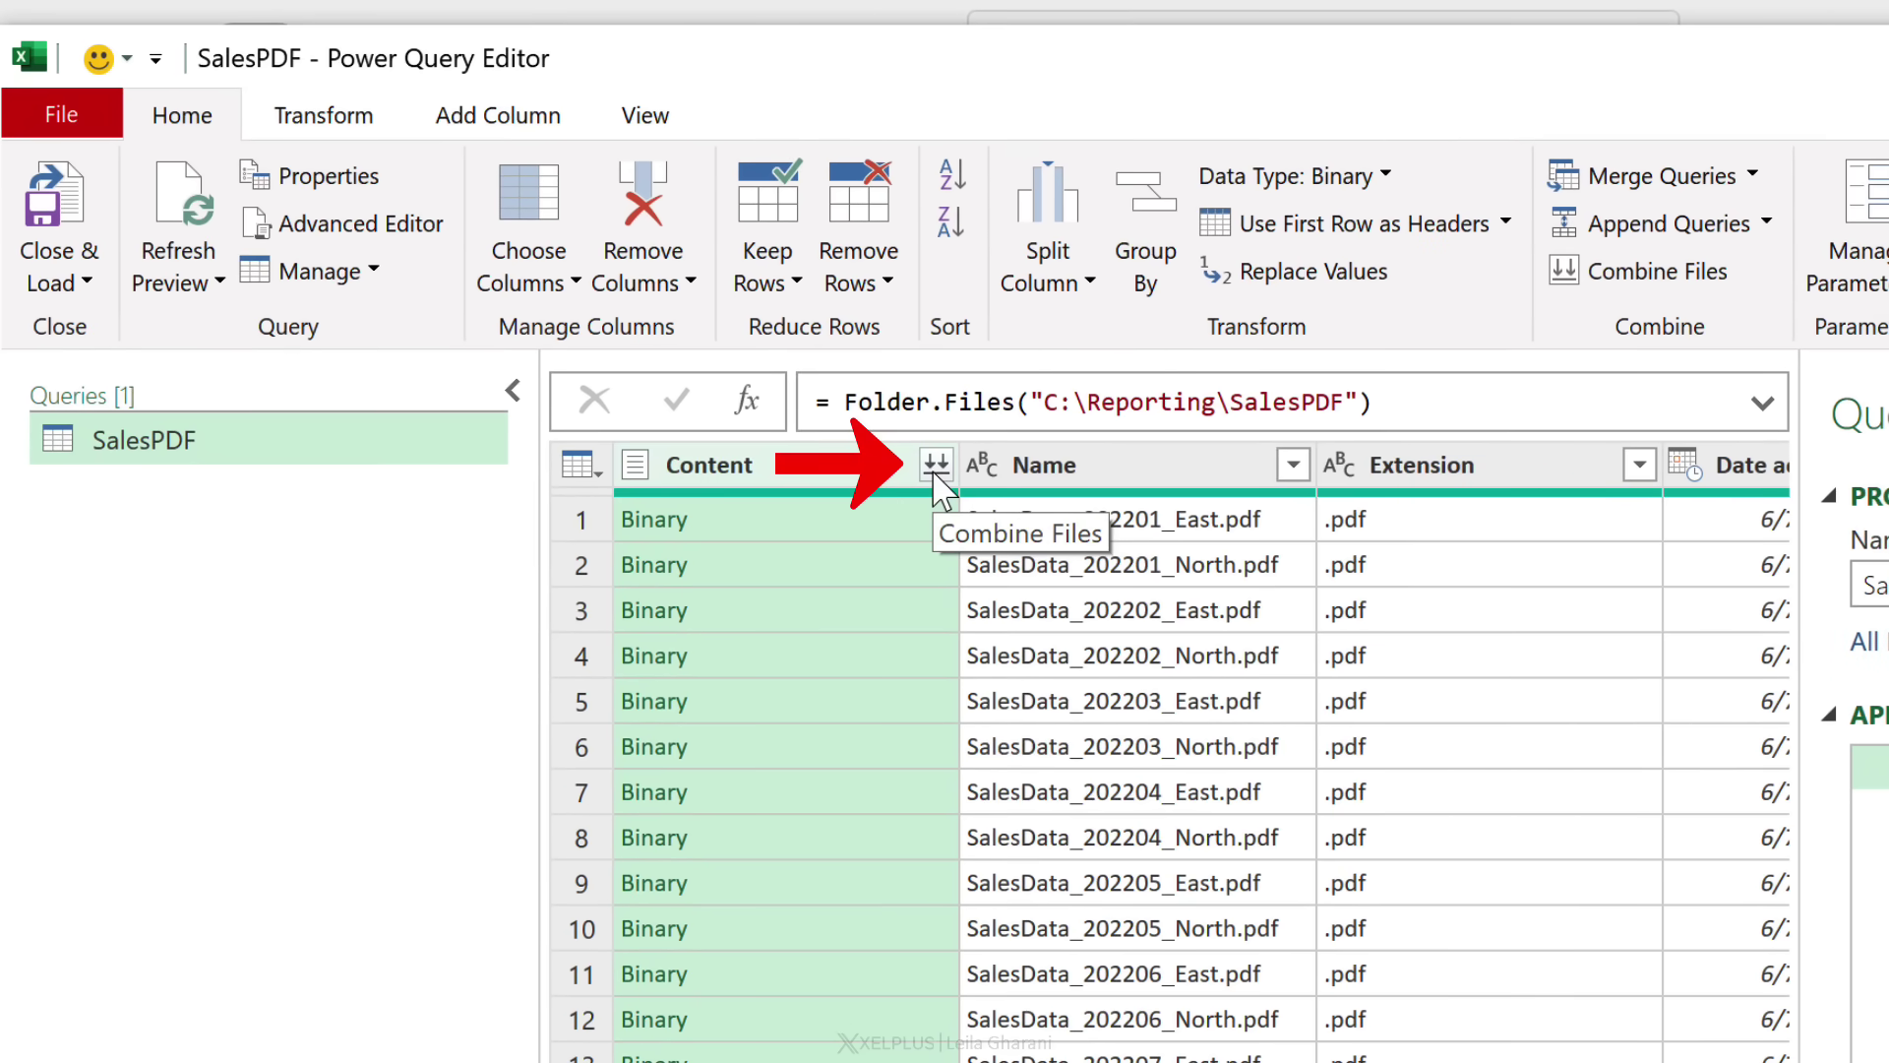
left_click(936, 465)
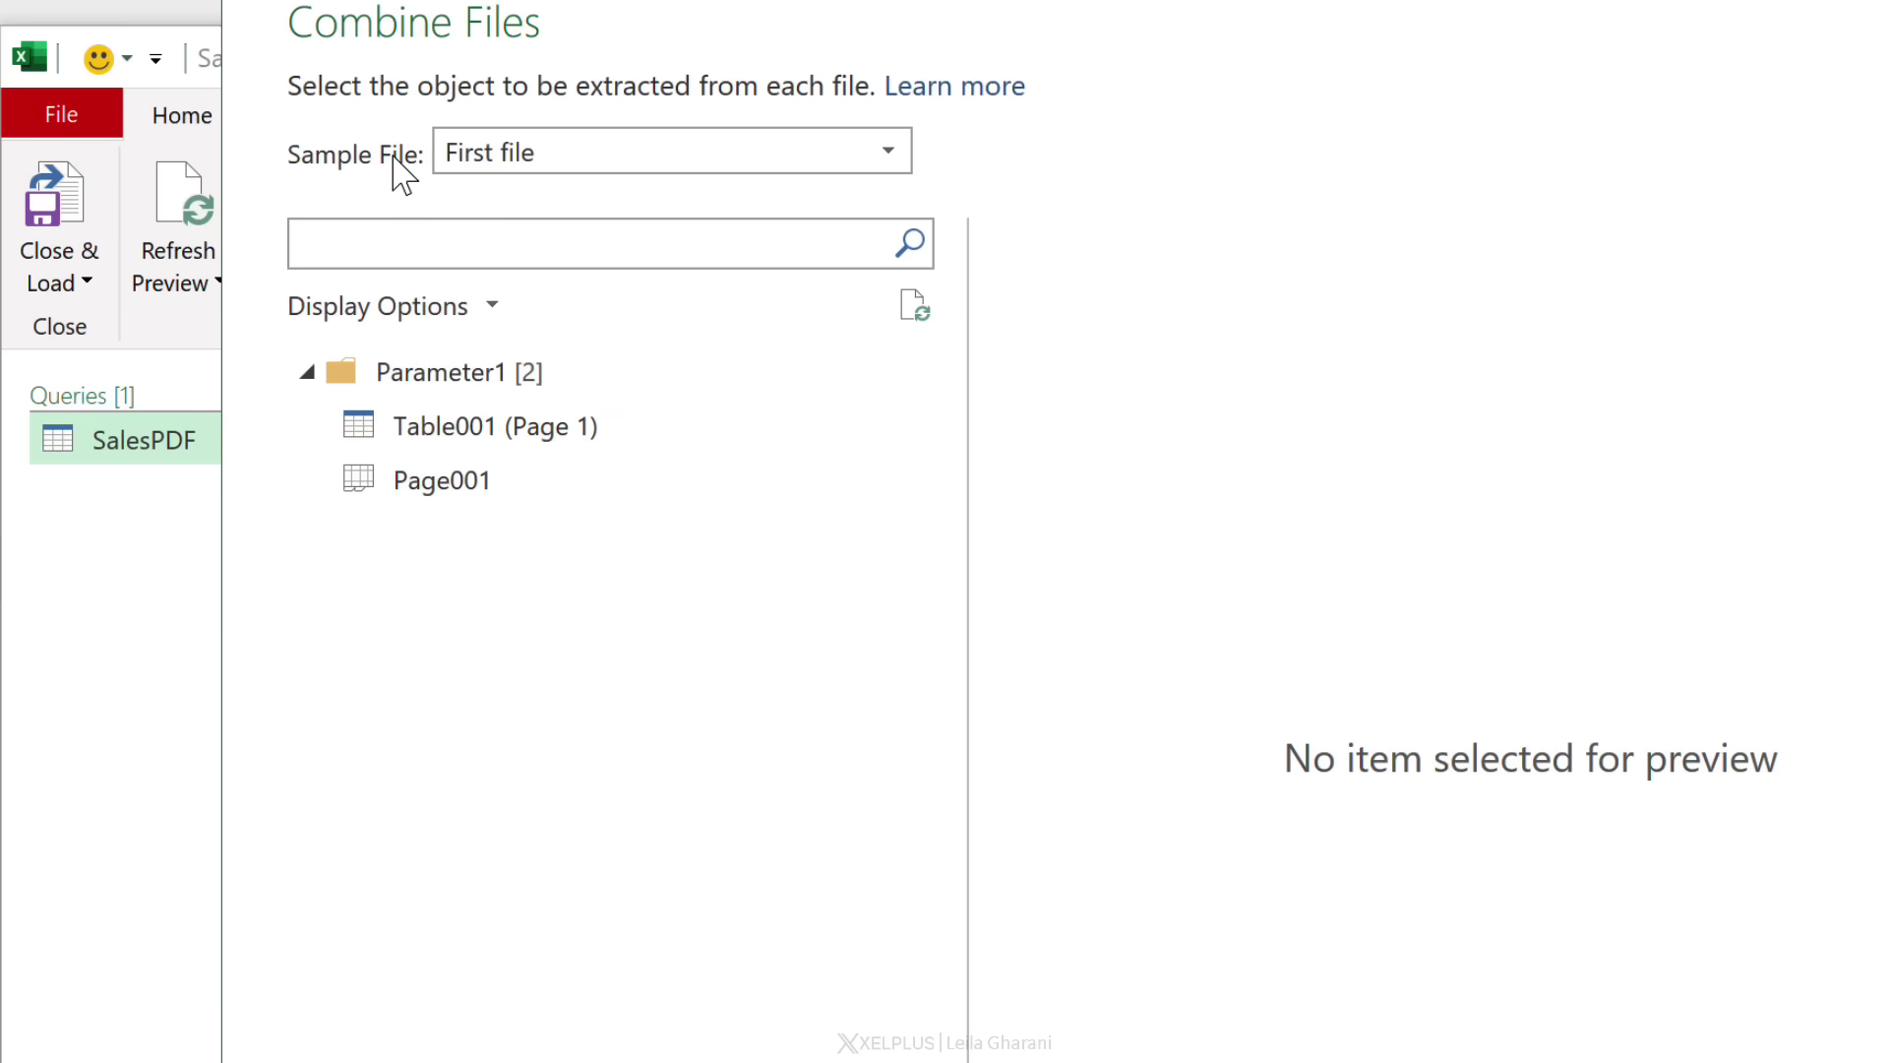
- Combine the files using the first file as sample and its Table001 (Page 1) table
left_click(616, 173)
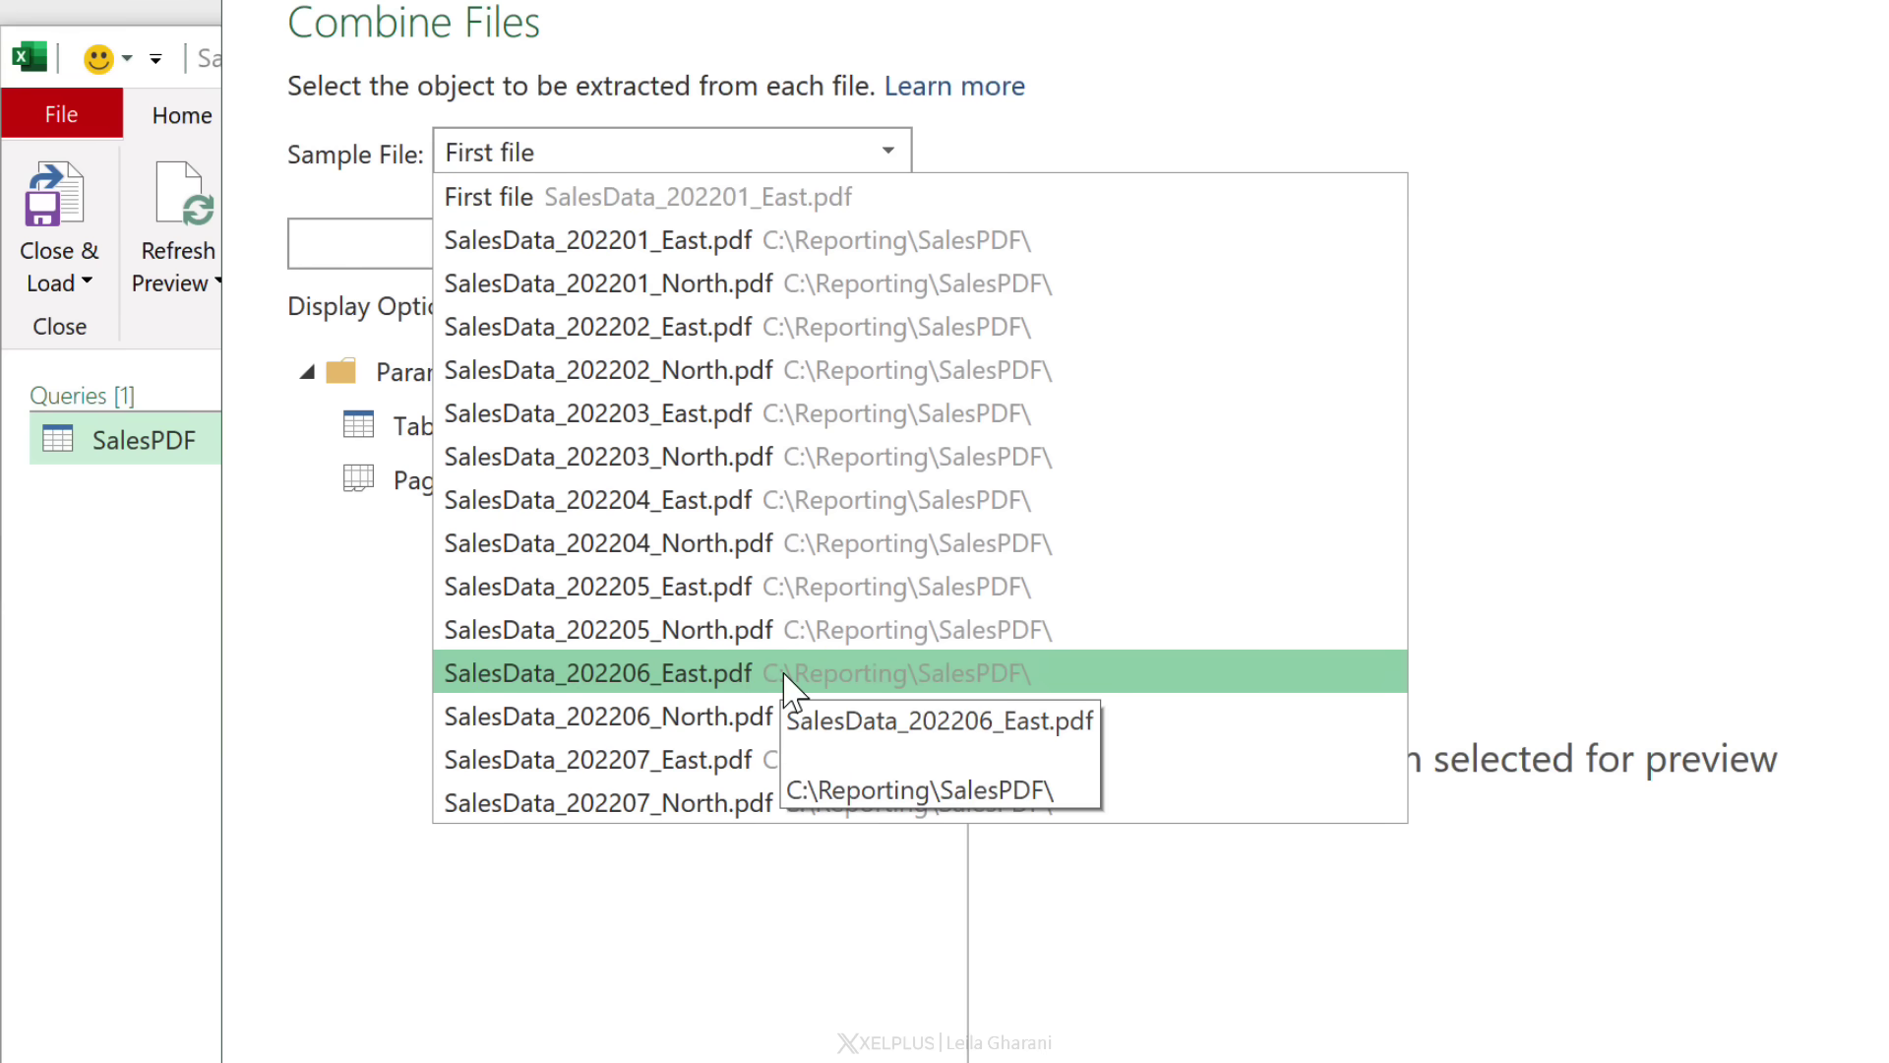
left_click(635, 202)
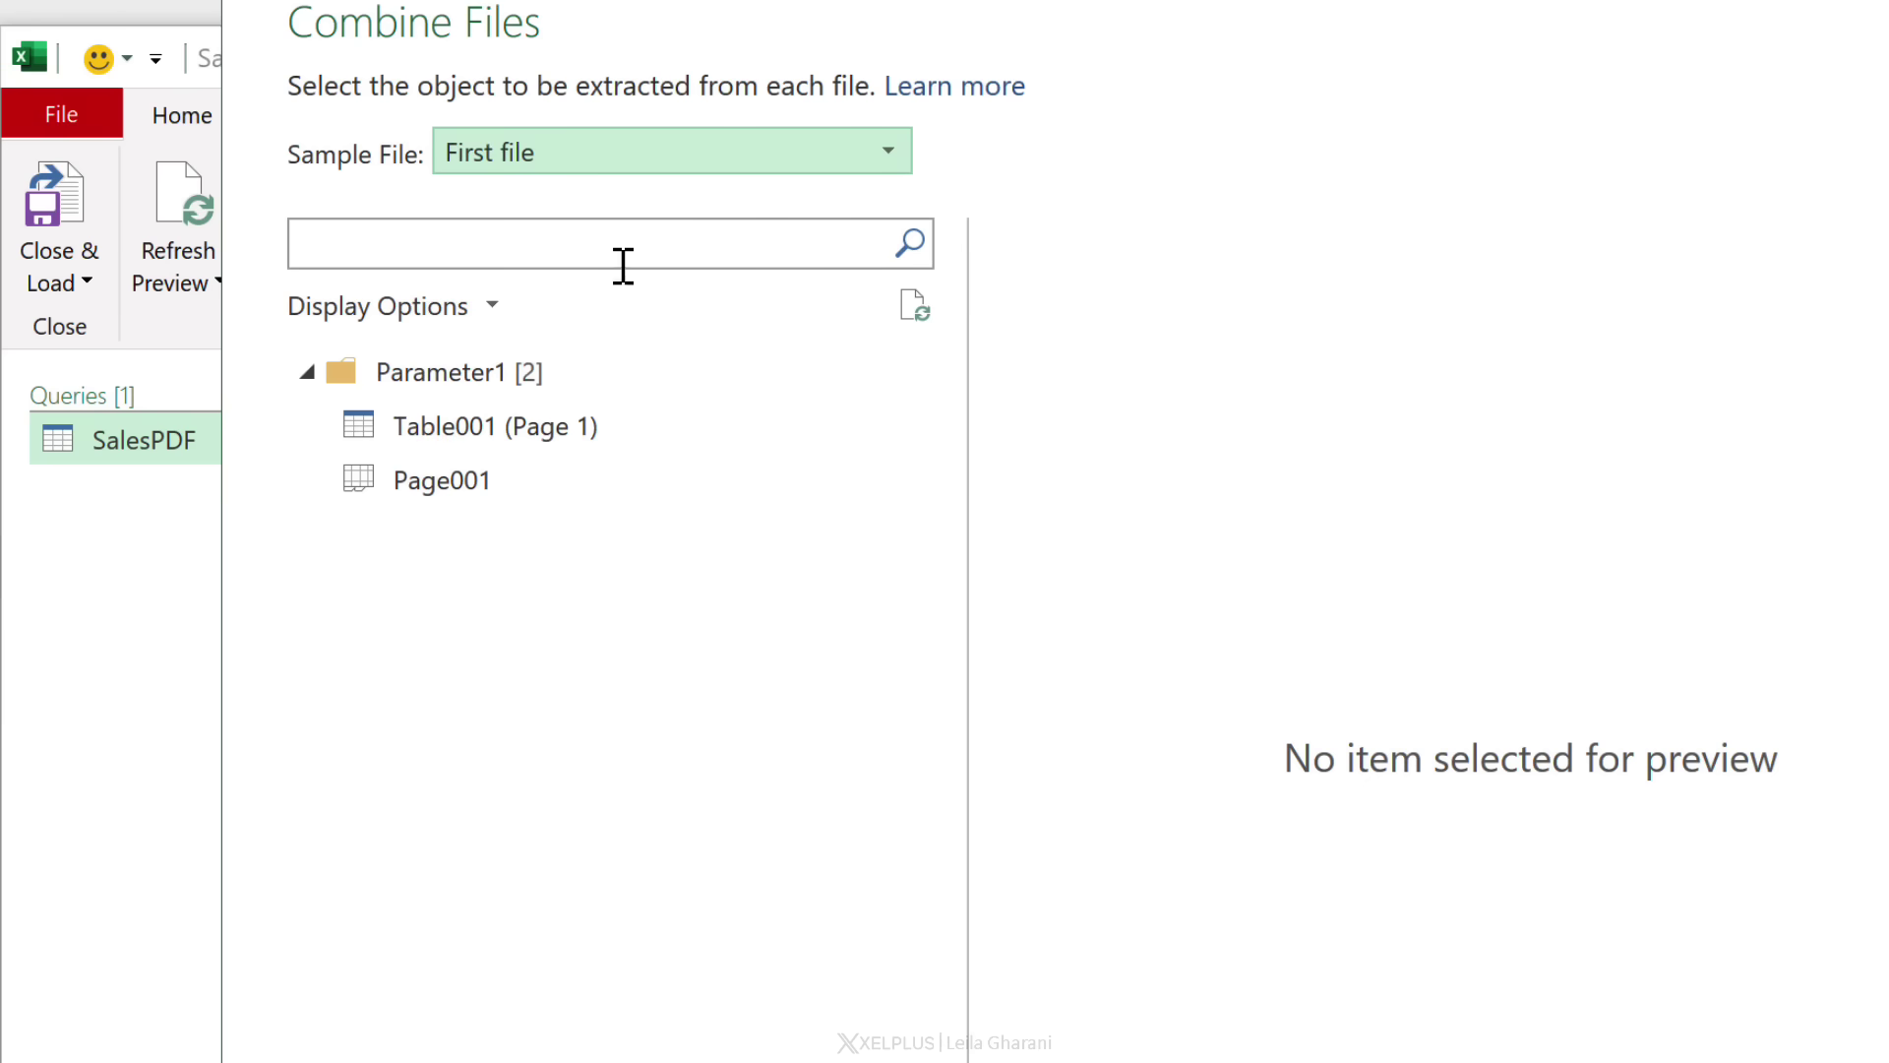
left_click(535, 438)
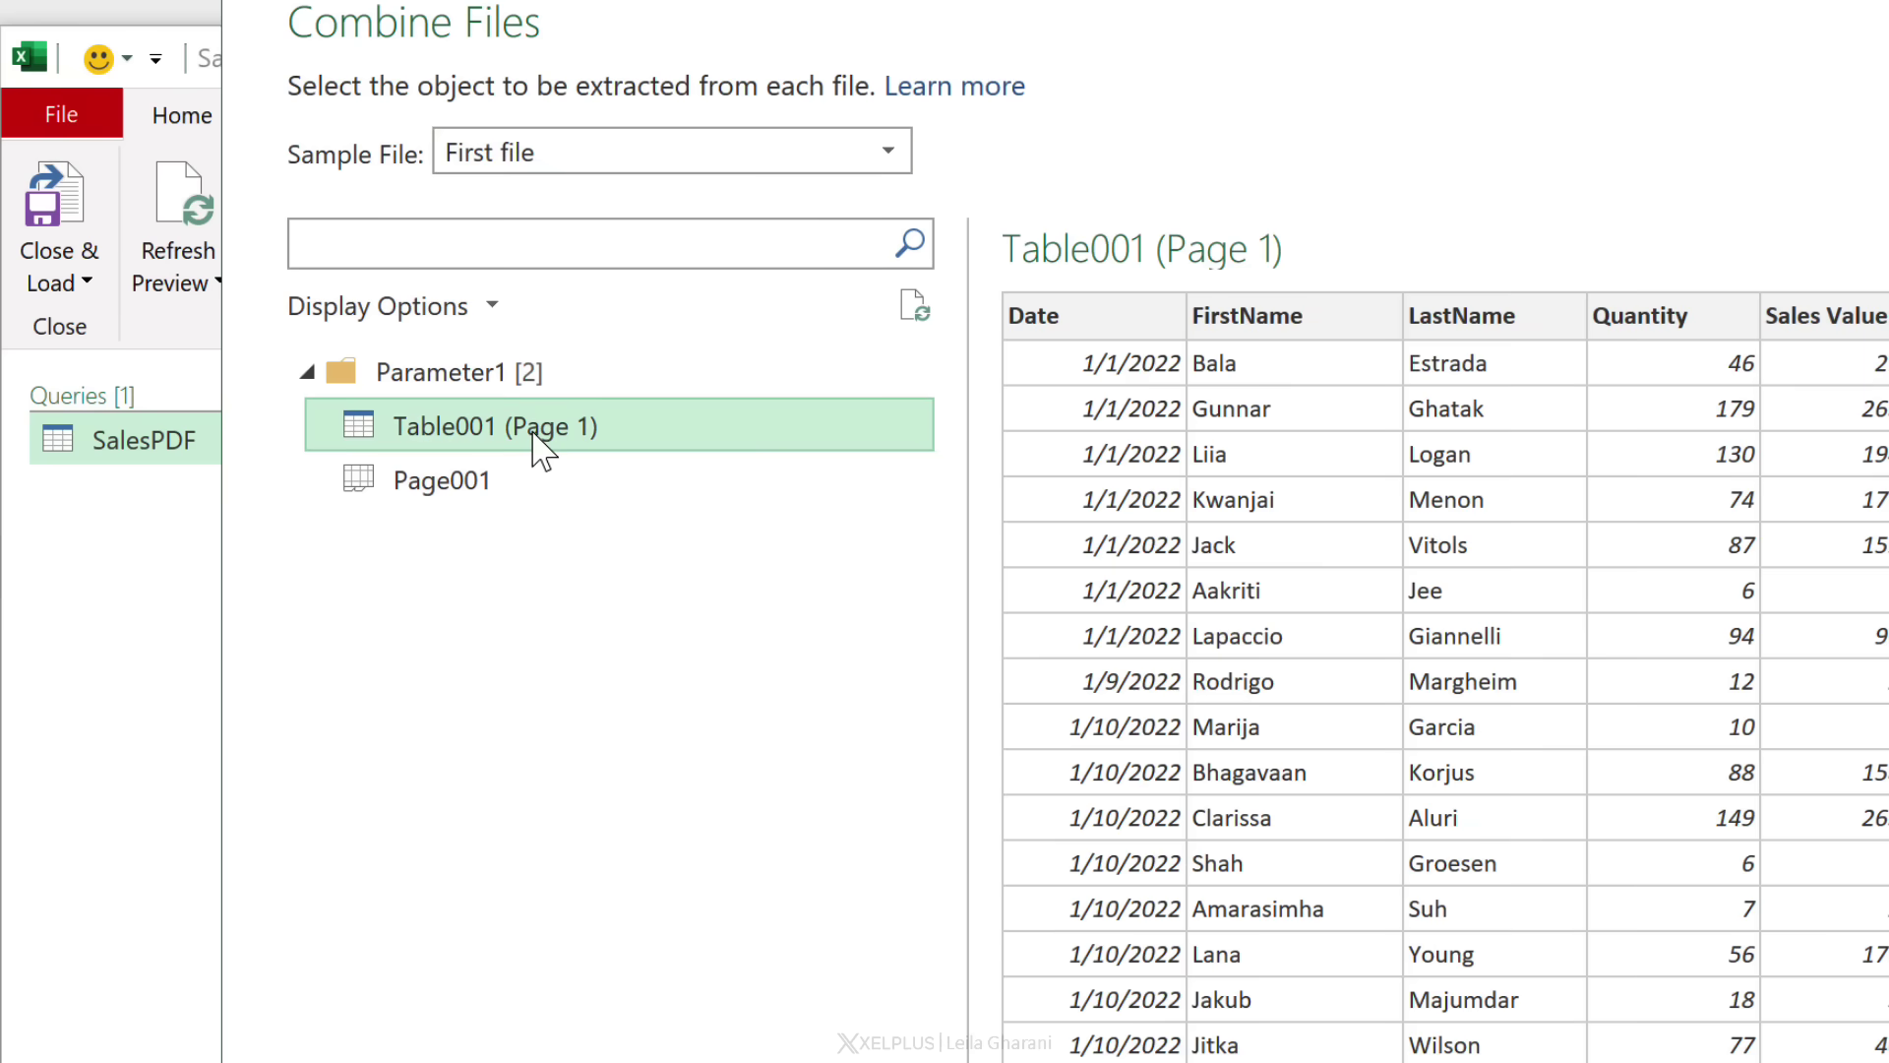
left_click(482, 499)
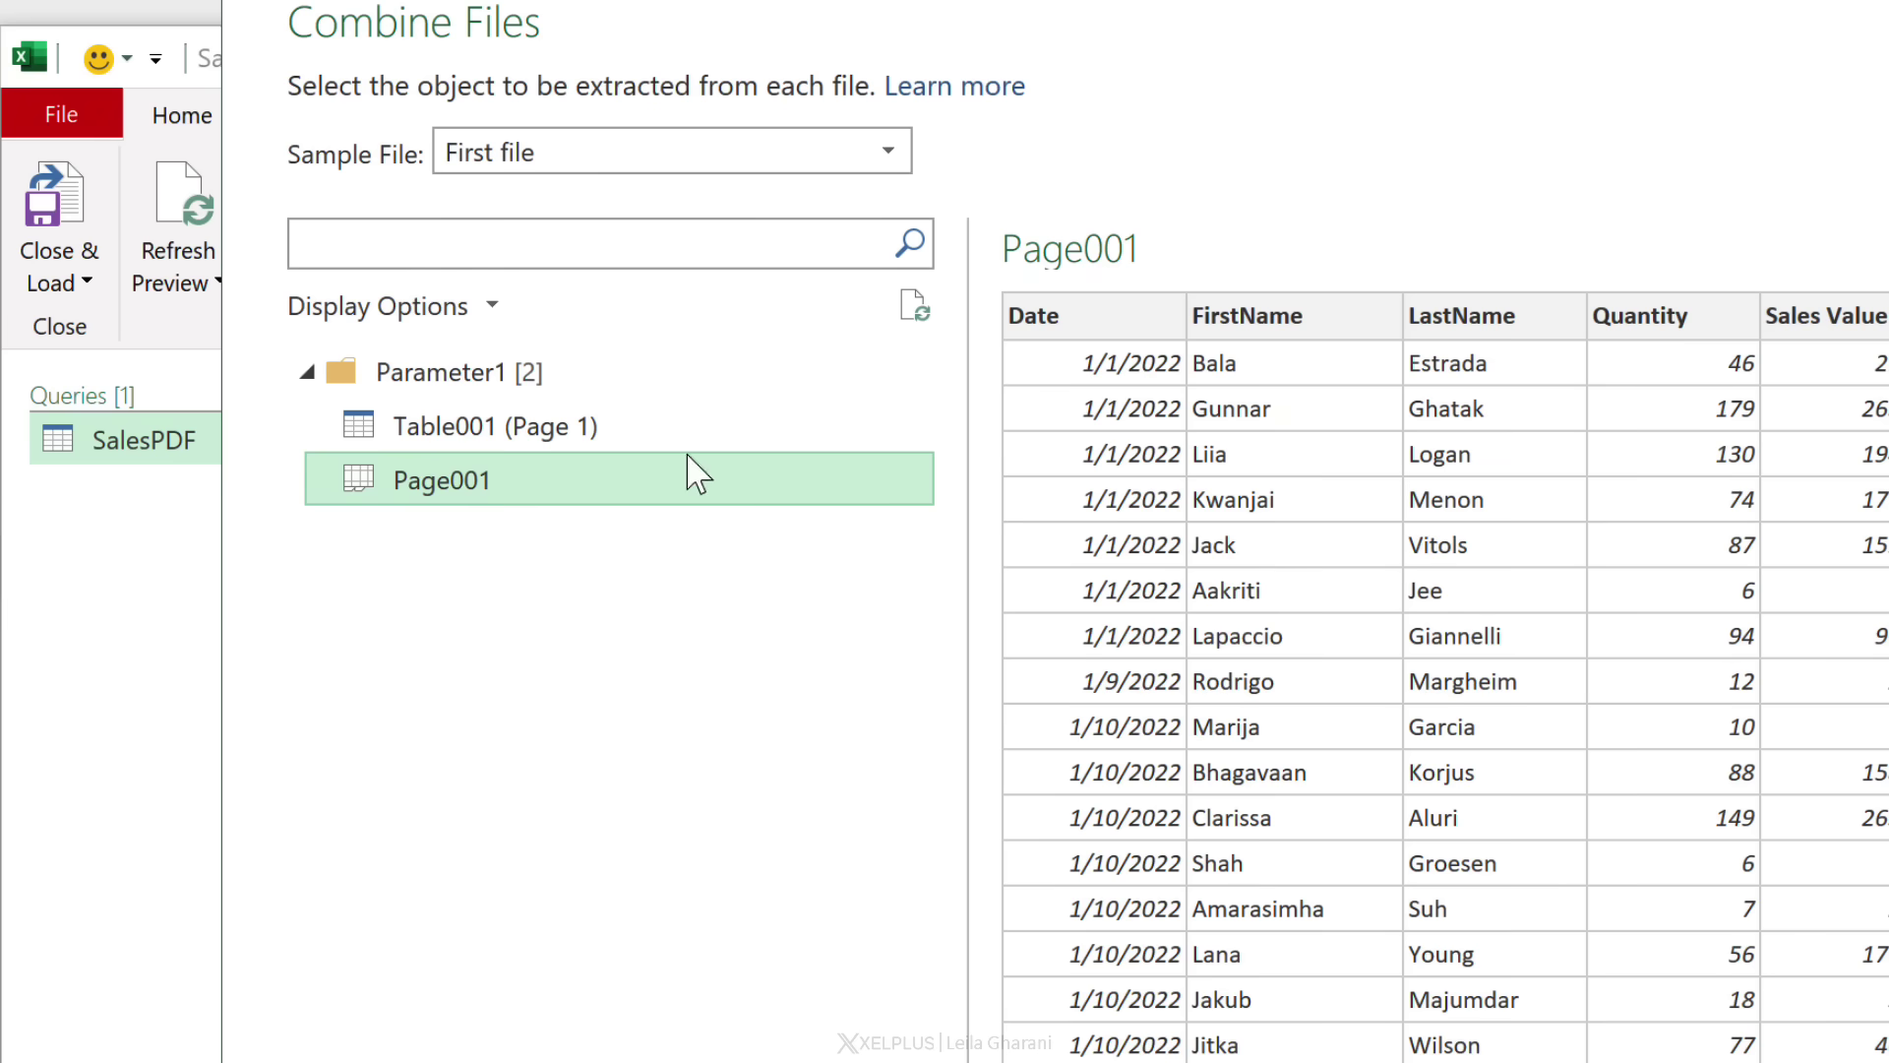
left_click(561, 438)
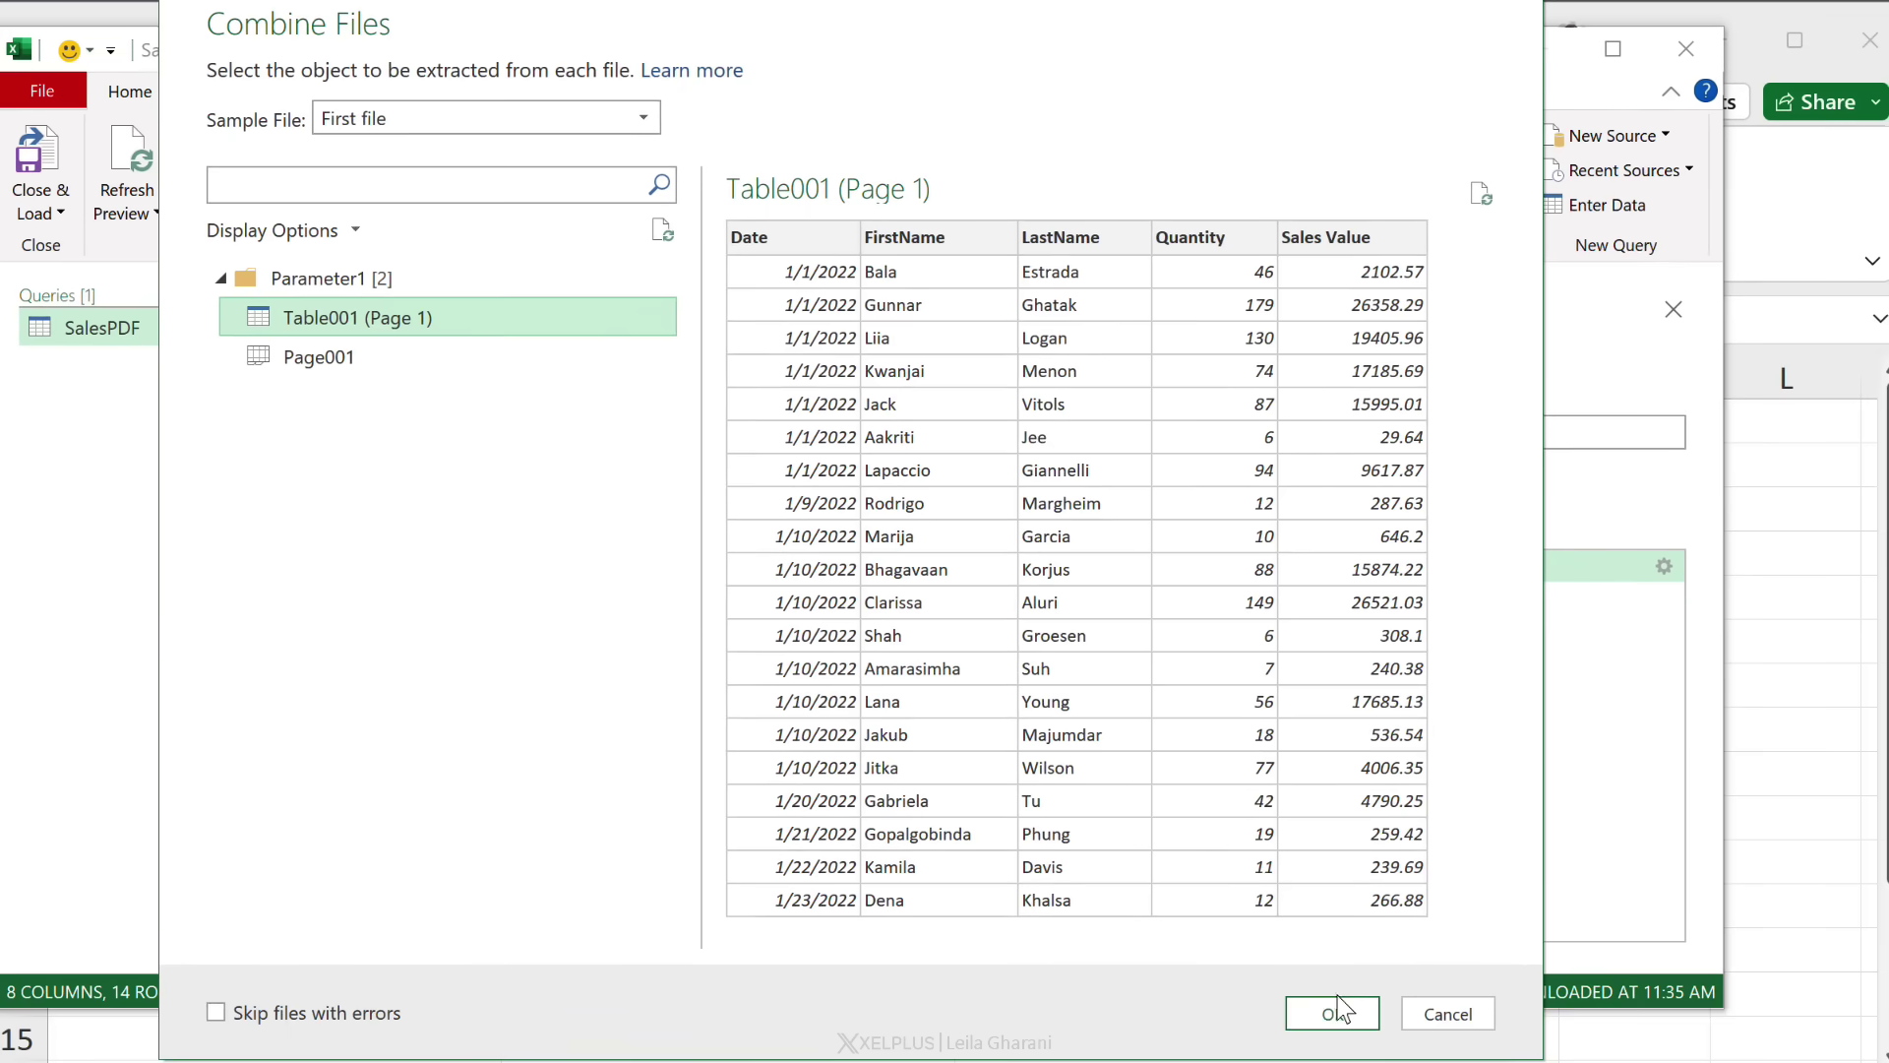
left_click(1375, 1044)
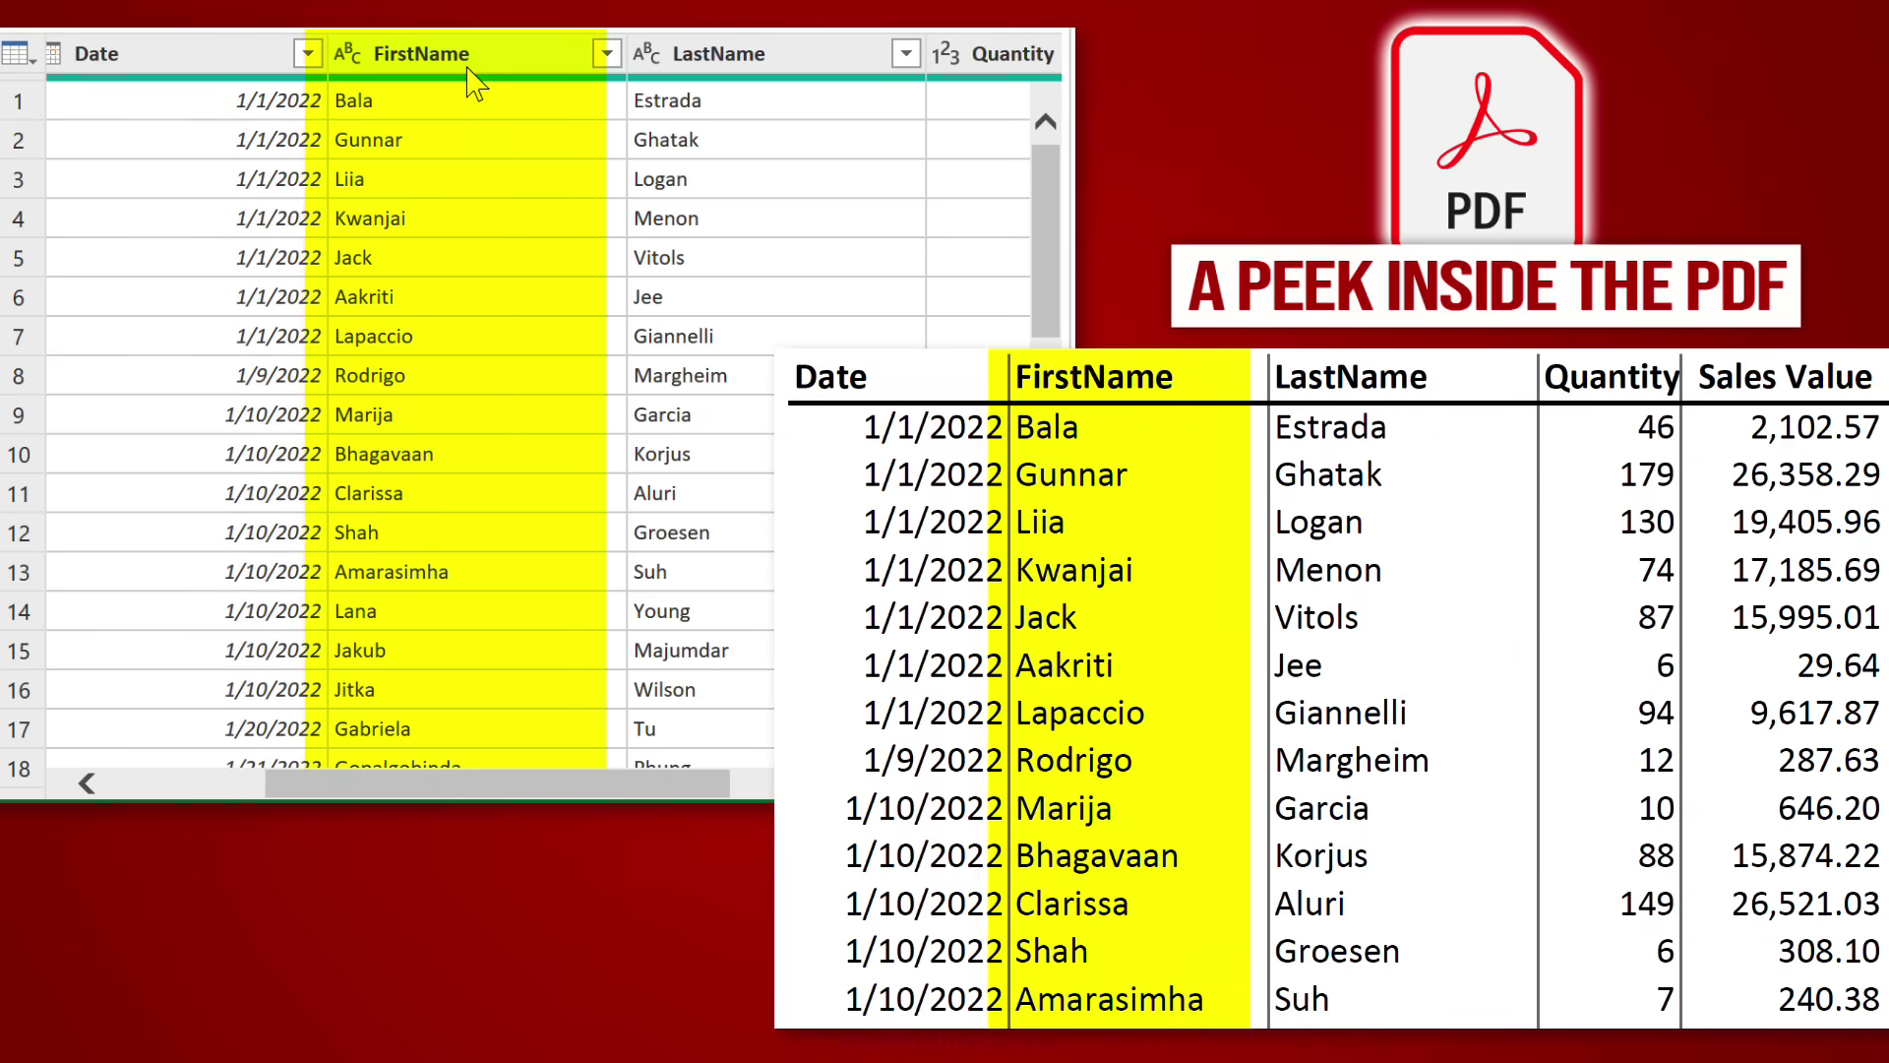
- Scroll the combined preview to check the Quantity and Sales Value columns against the PDF
scroll(605, 700, "right", 5)
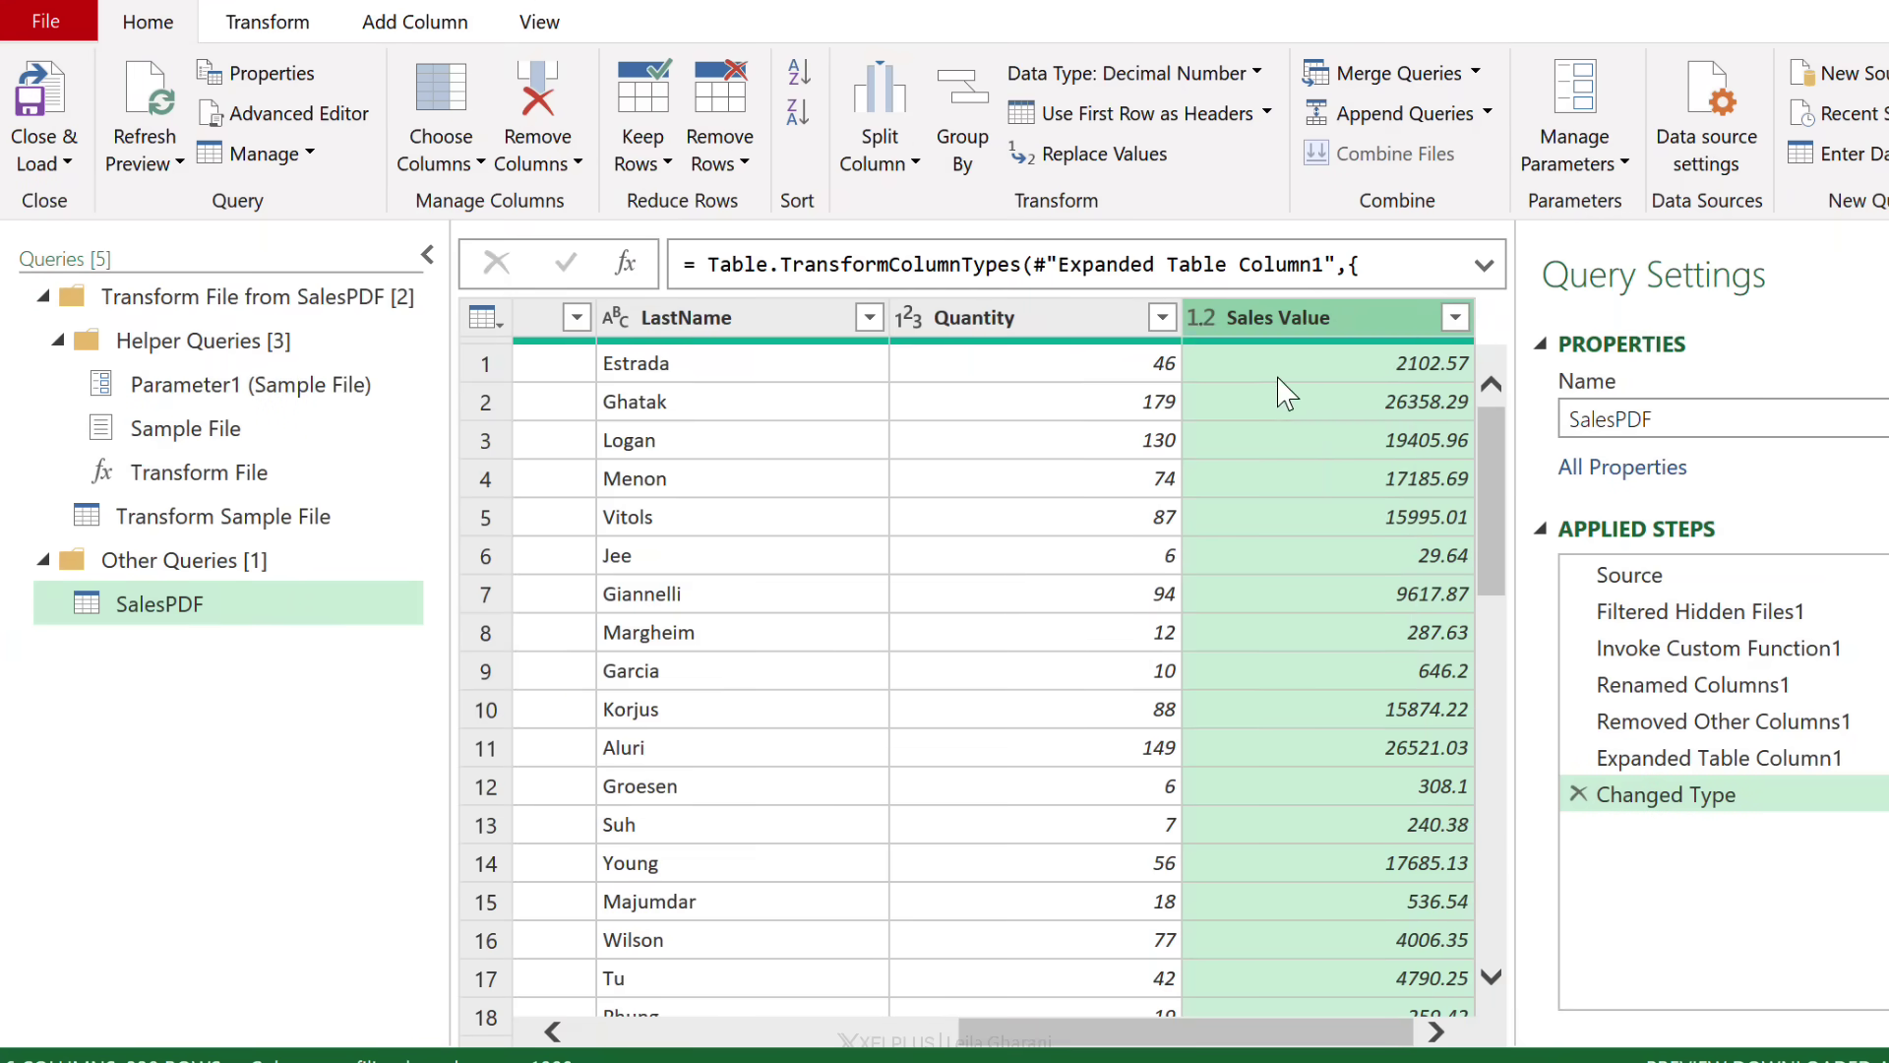
- Change Sales Value to Currency, replacing the type step, and review the Applied Steps
left_click(981, 620)
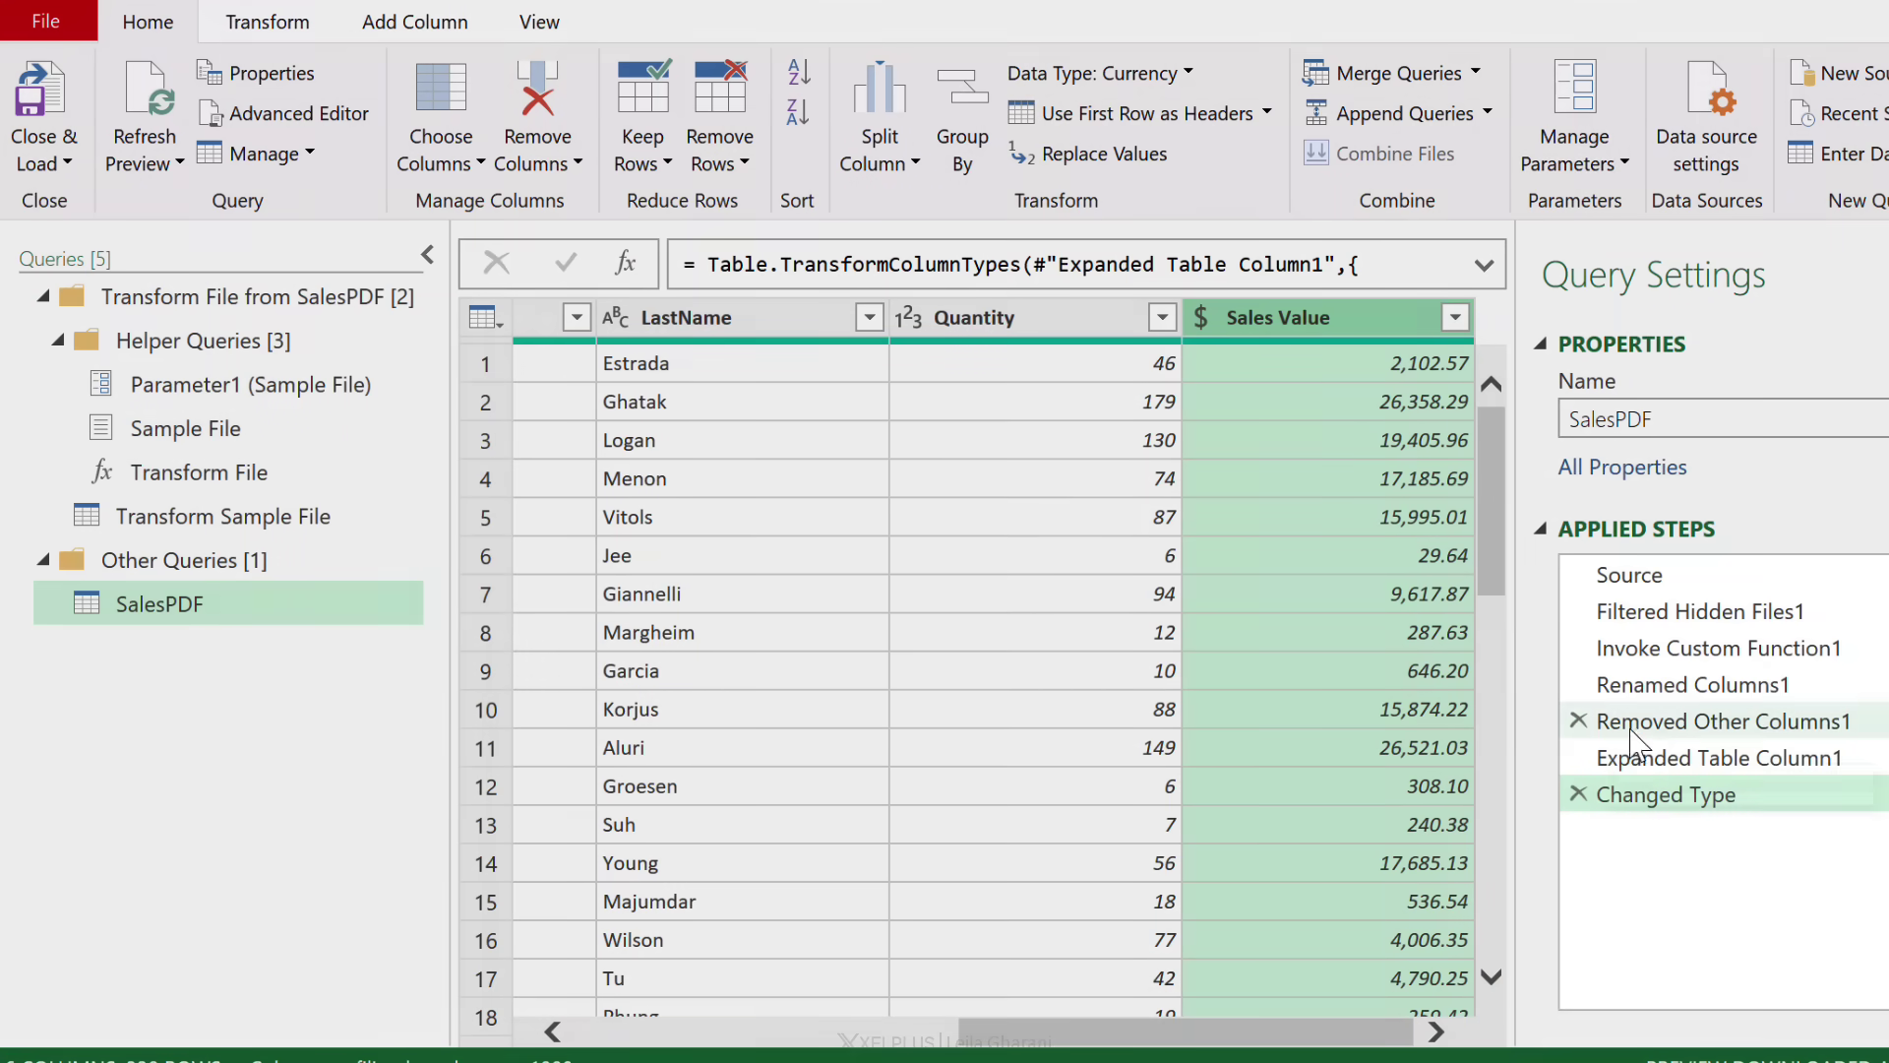
left_click(1663, 758)
left_click(1670, 722)
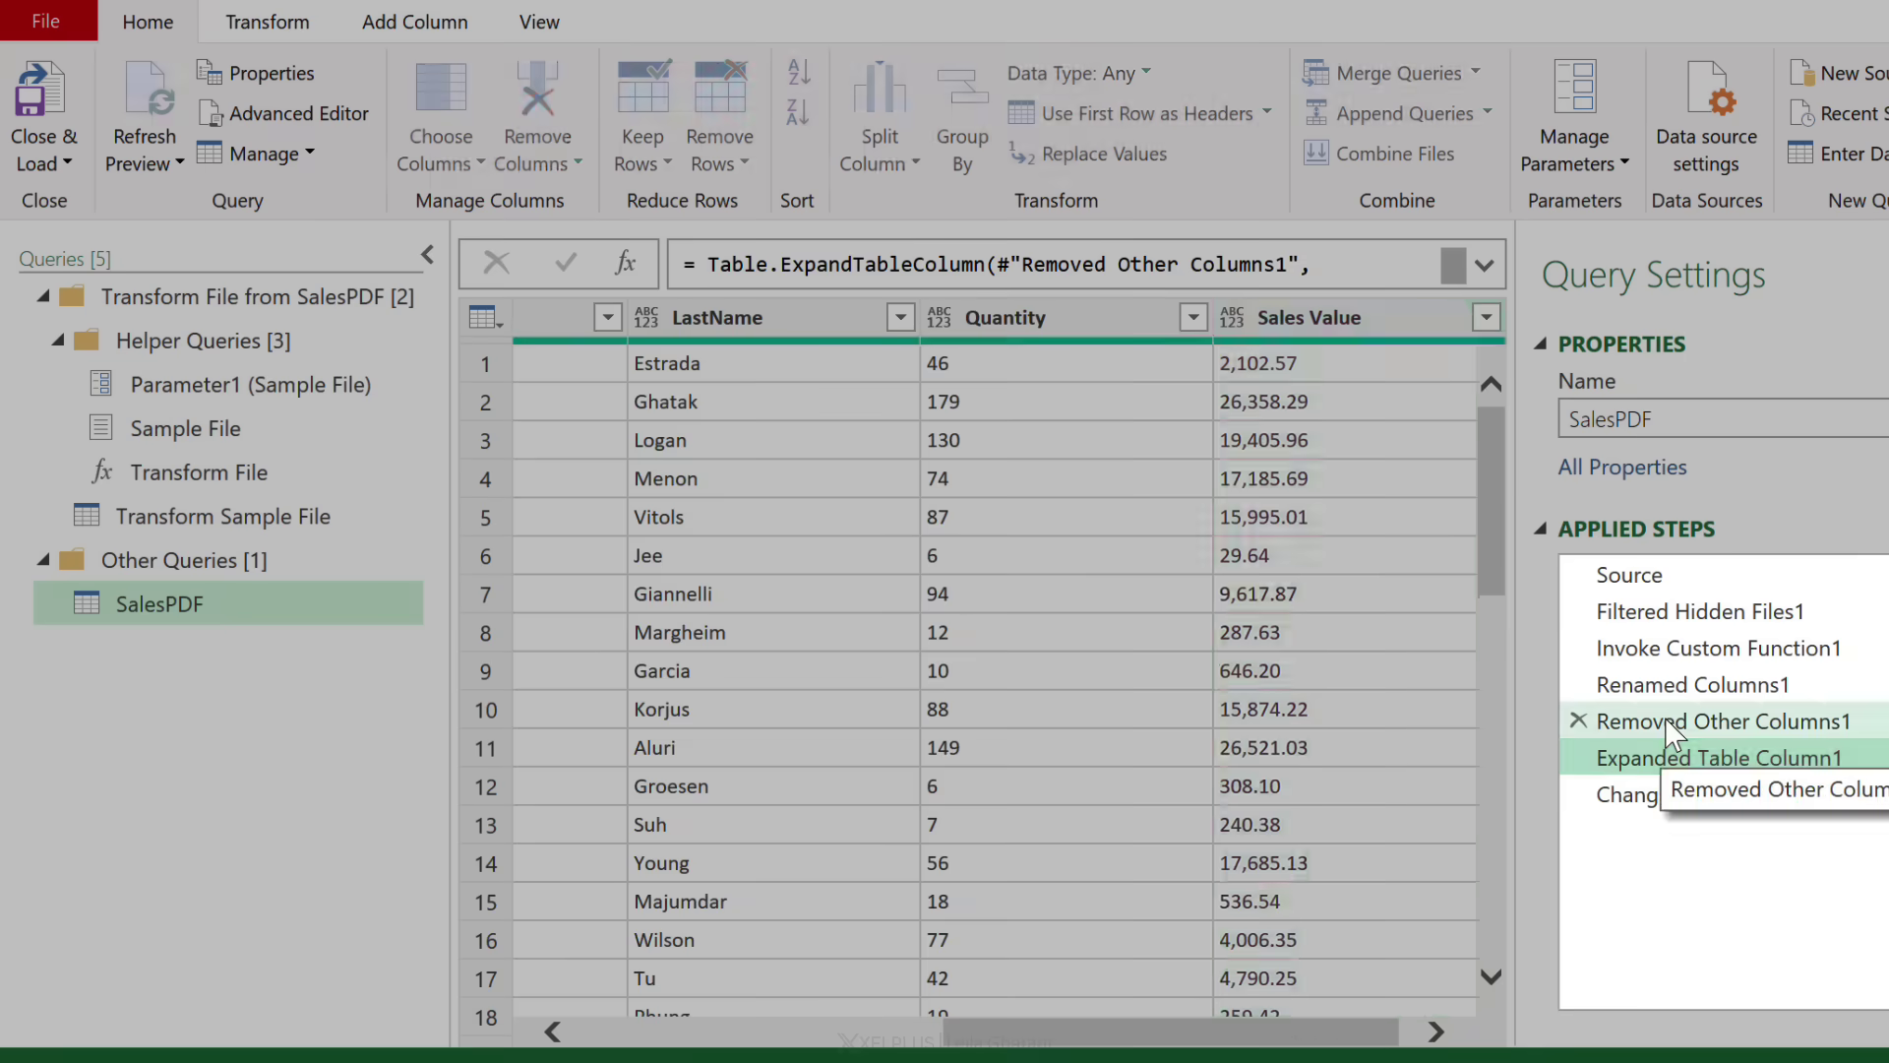
left_click(1678, 686)
left_click(1672, 648)
left_click(1674, 611)
left_click(1634, 575)
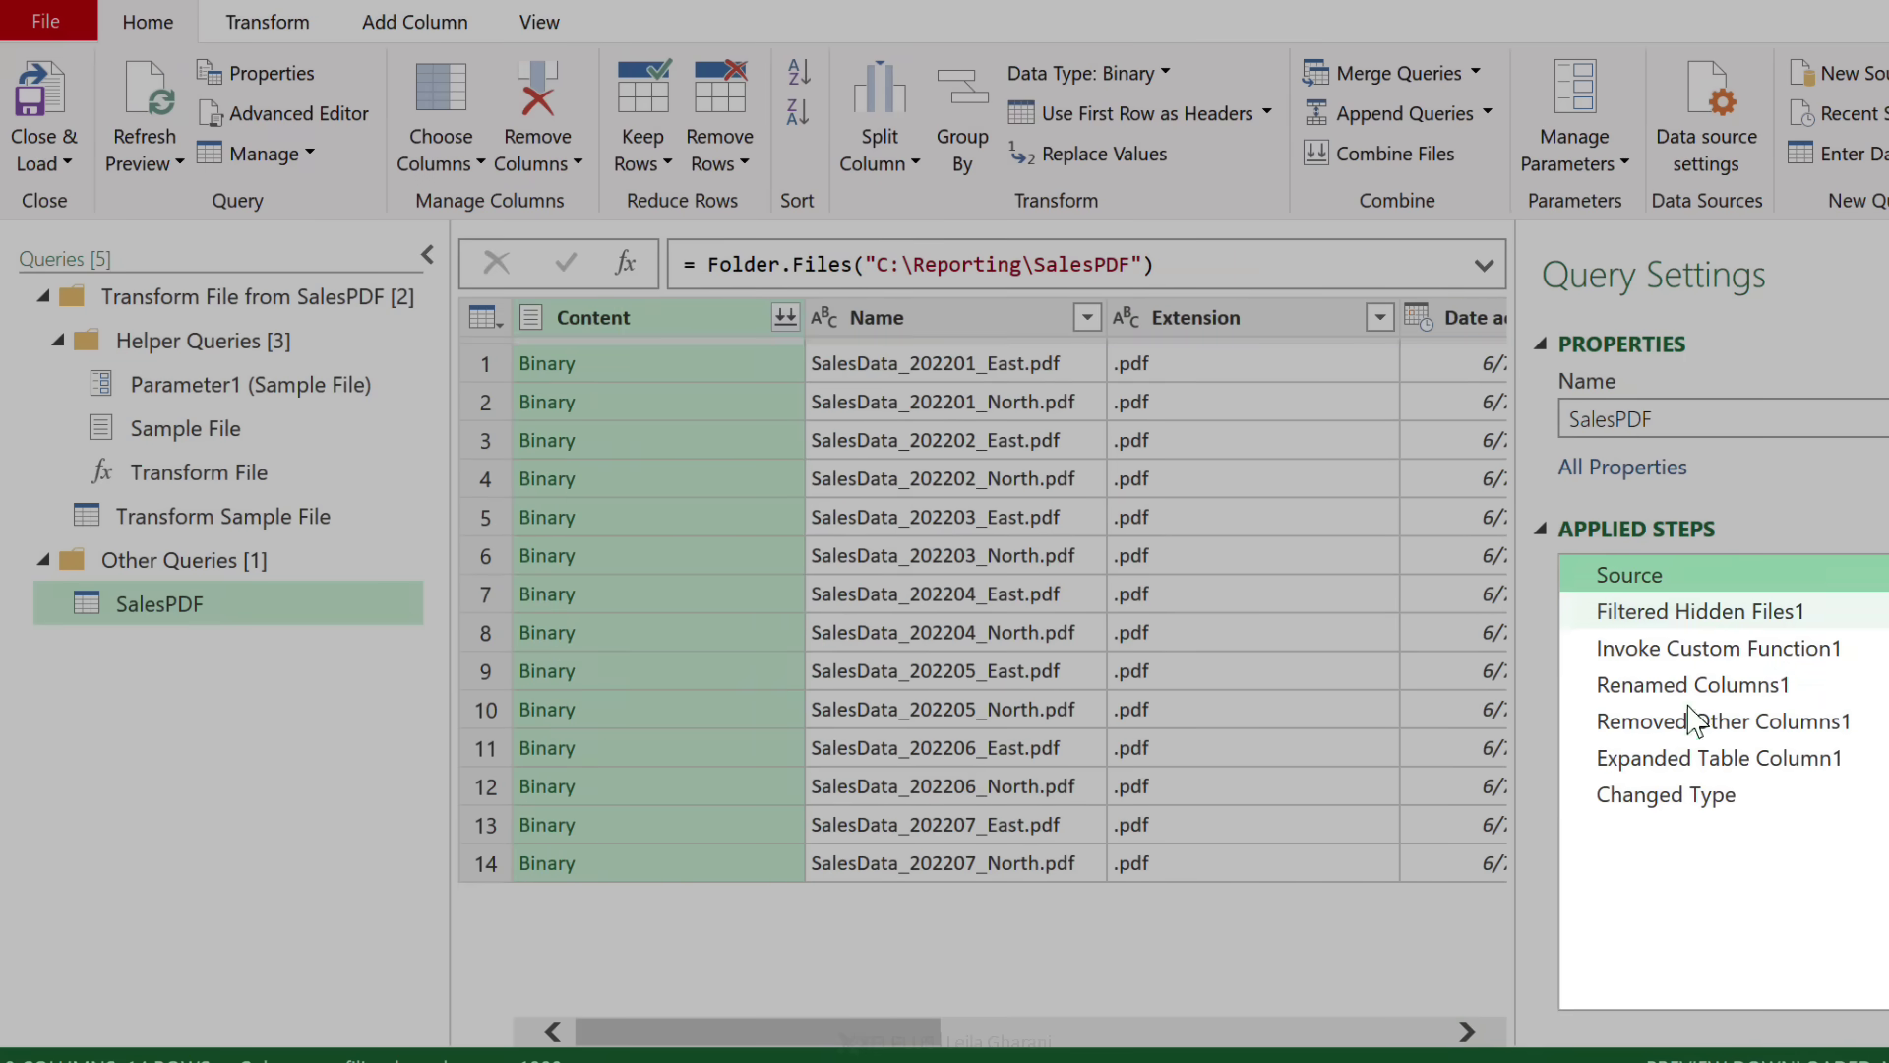
left_click(1678, 797)
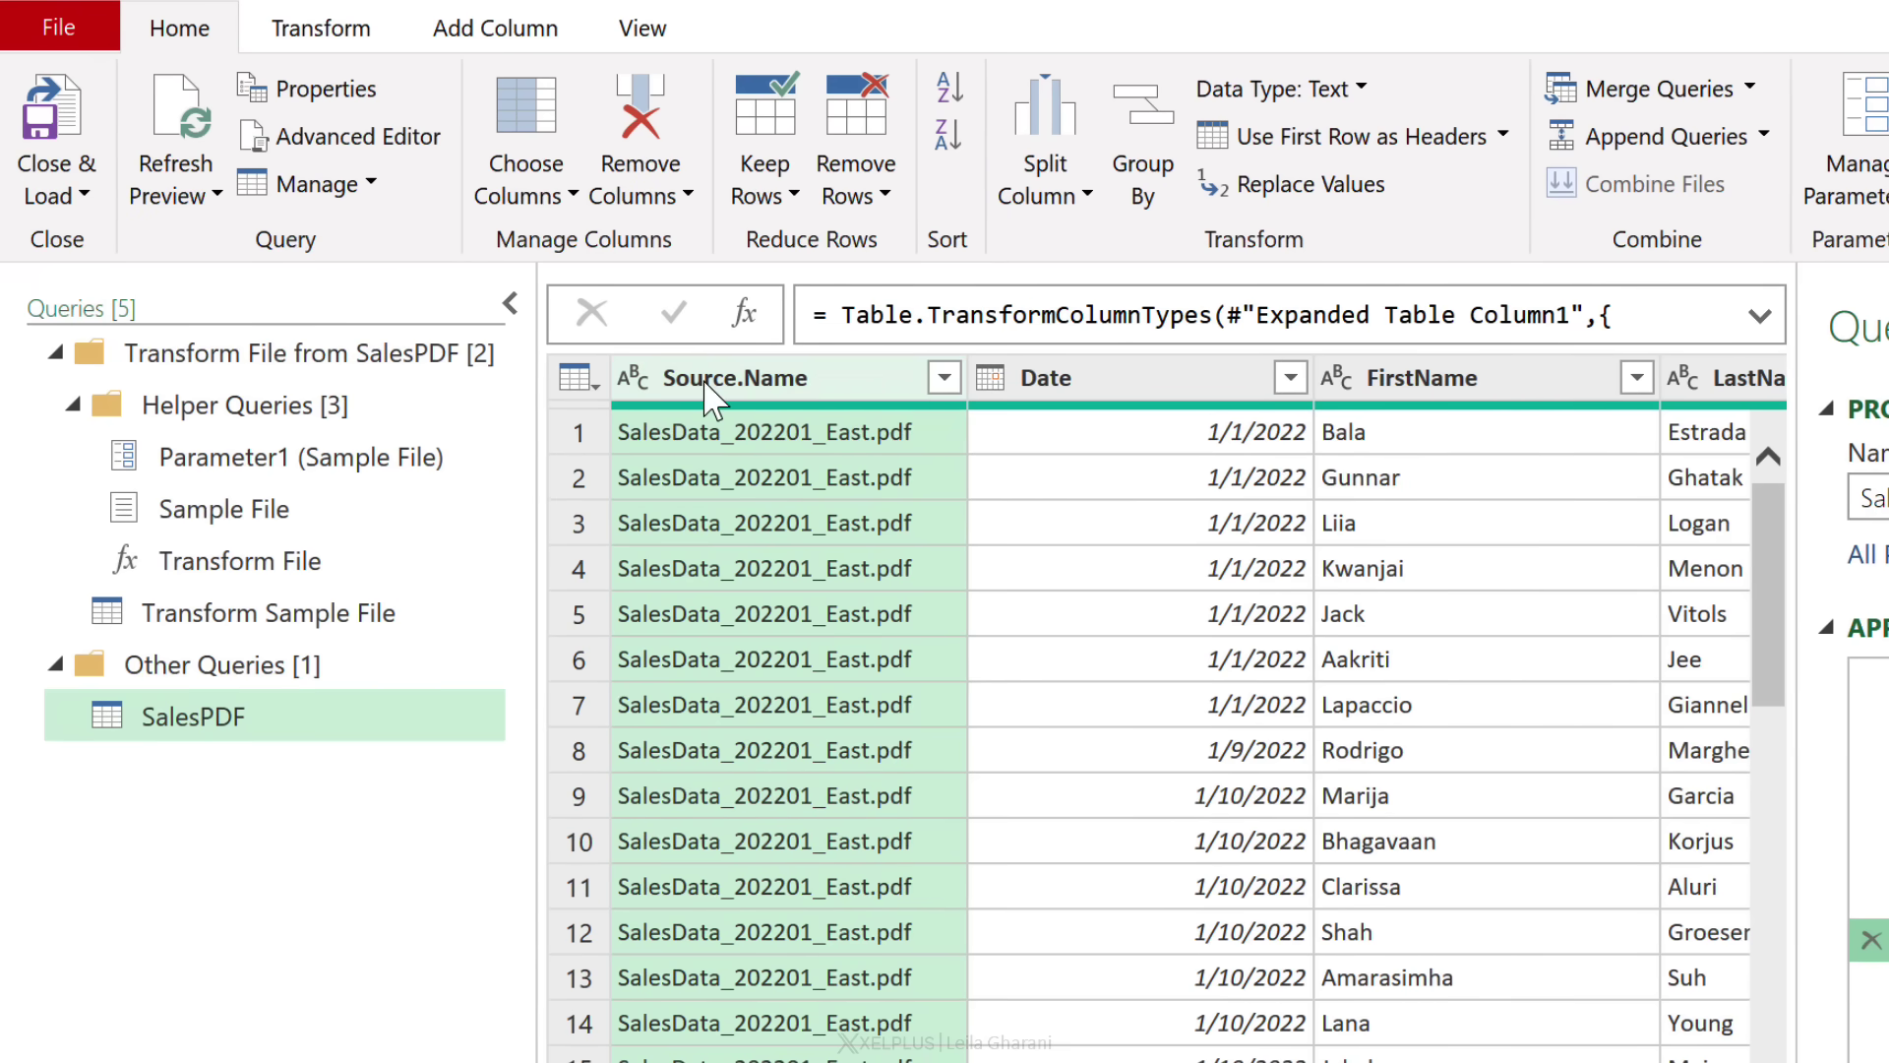
- Rename the Source.Name column to Store
double_click(826, 379)
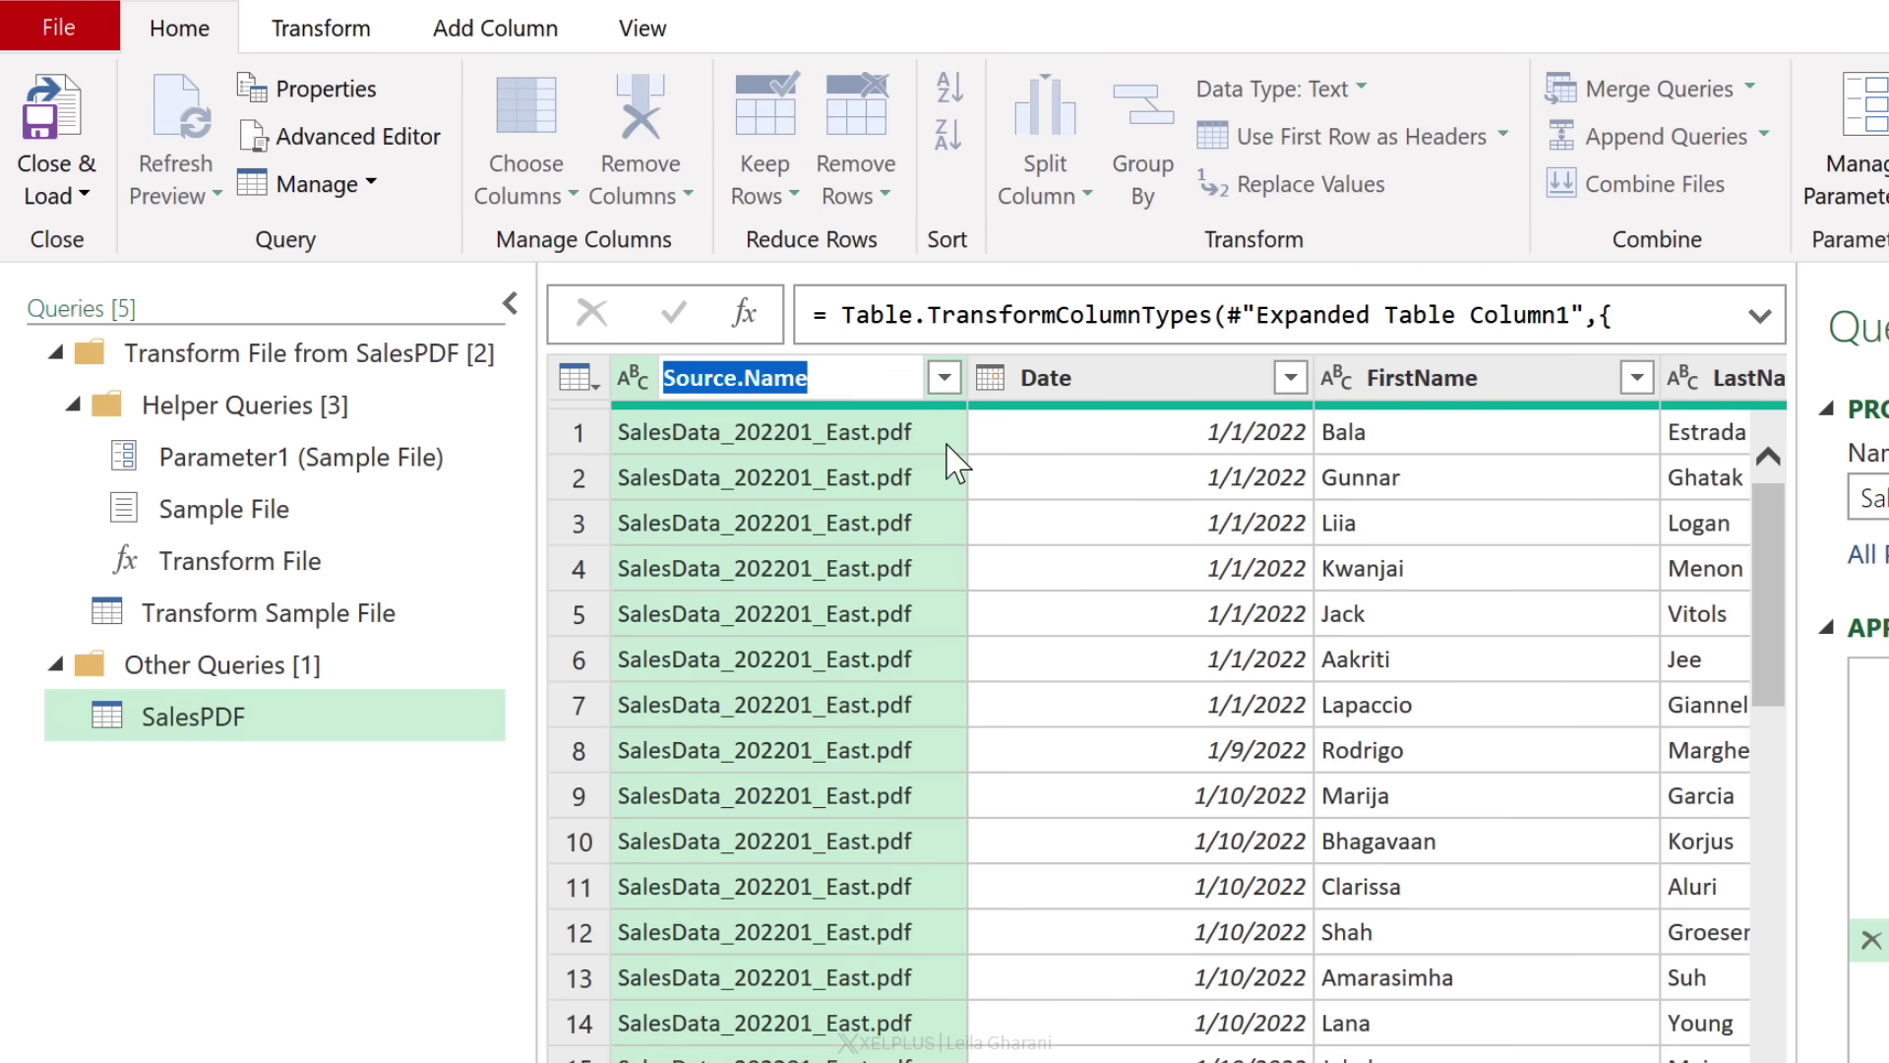
type("Store")
key("Return")
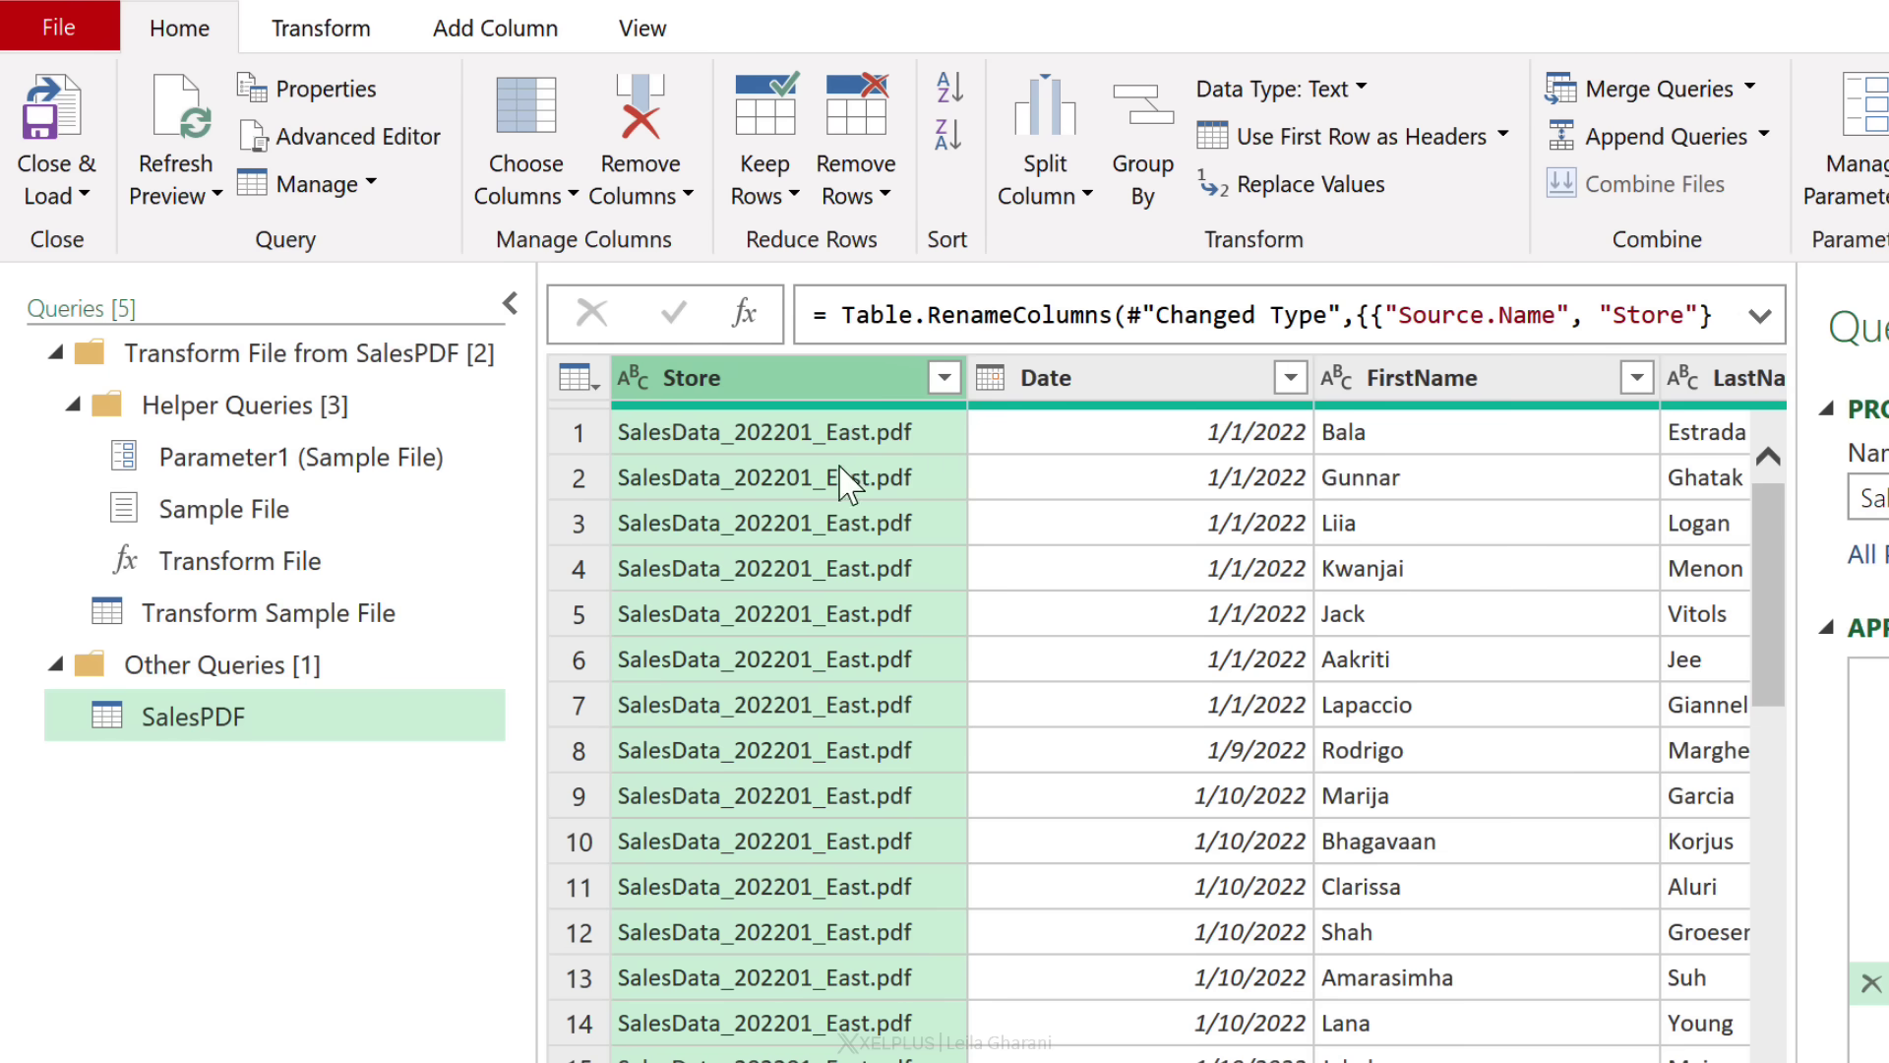
scroll(849, 686, "down", 4)
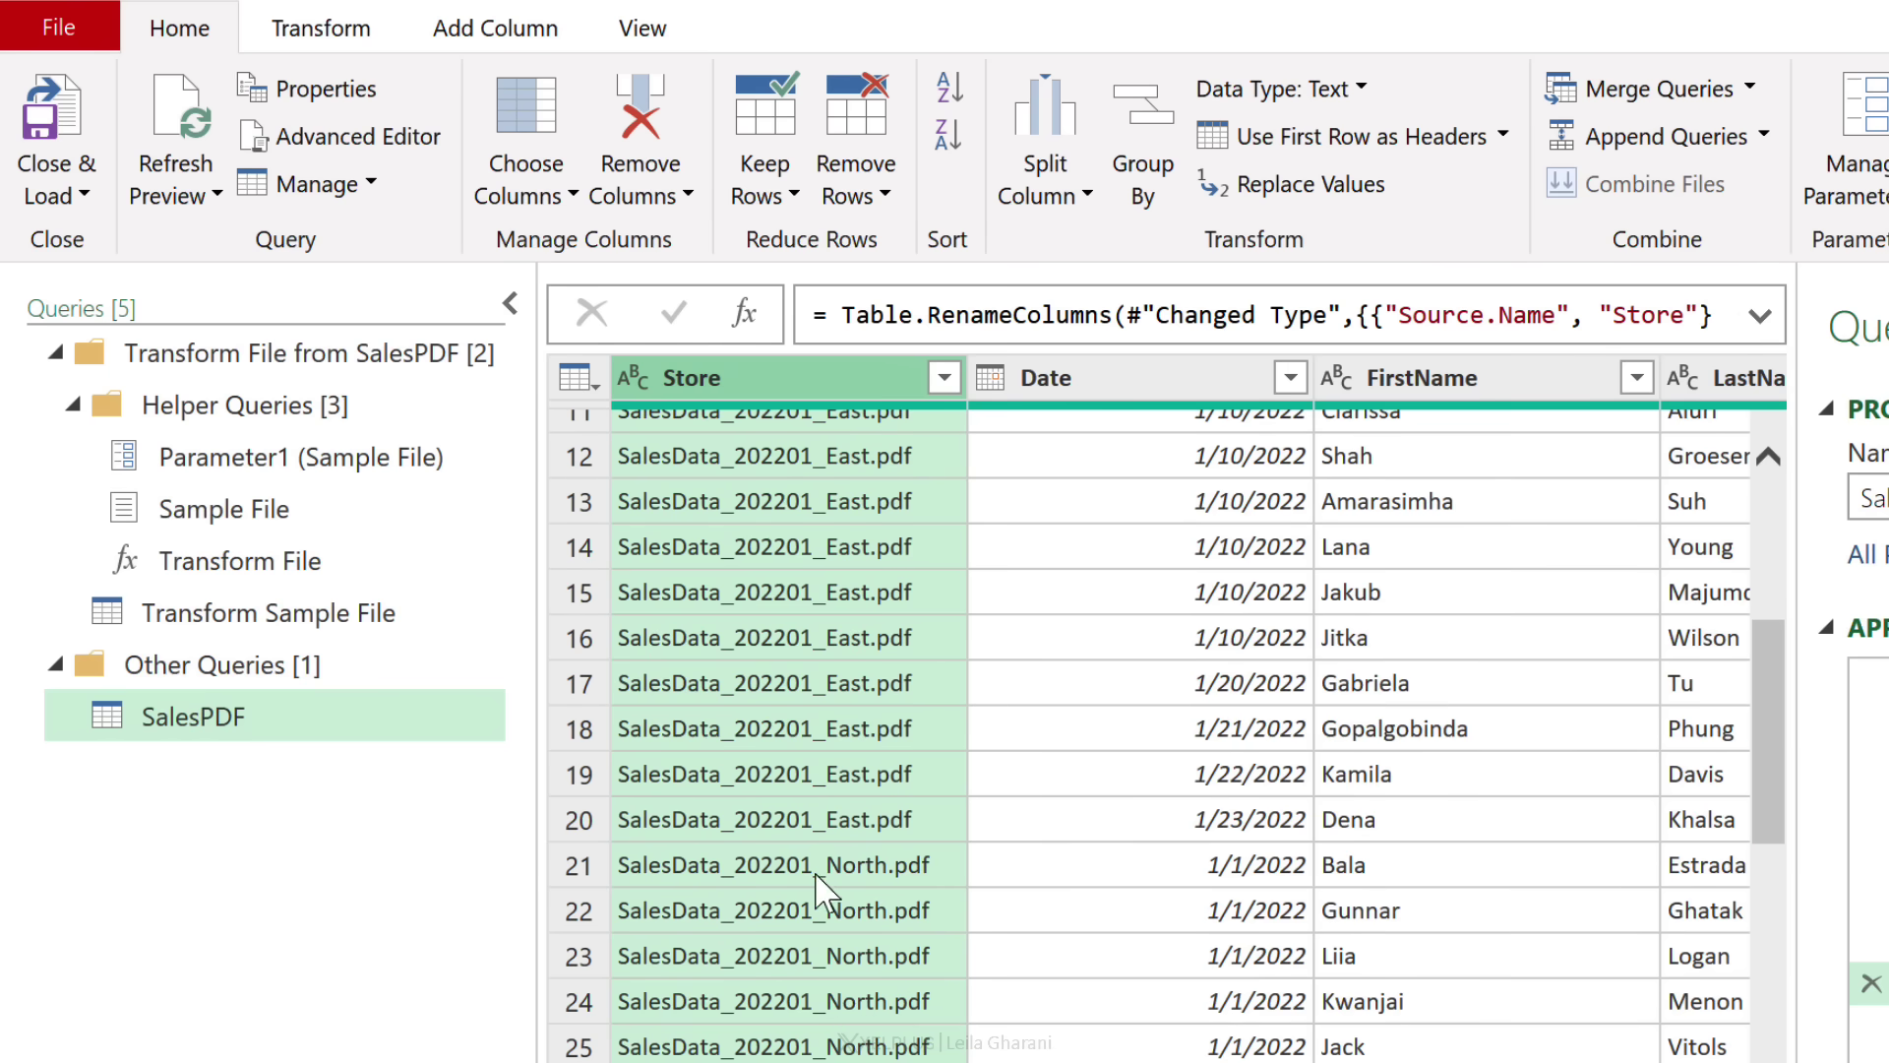
scroll(816, 883, "up", 4)
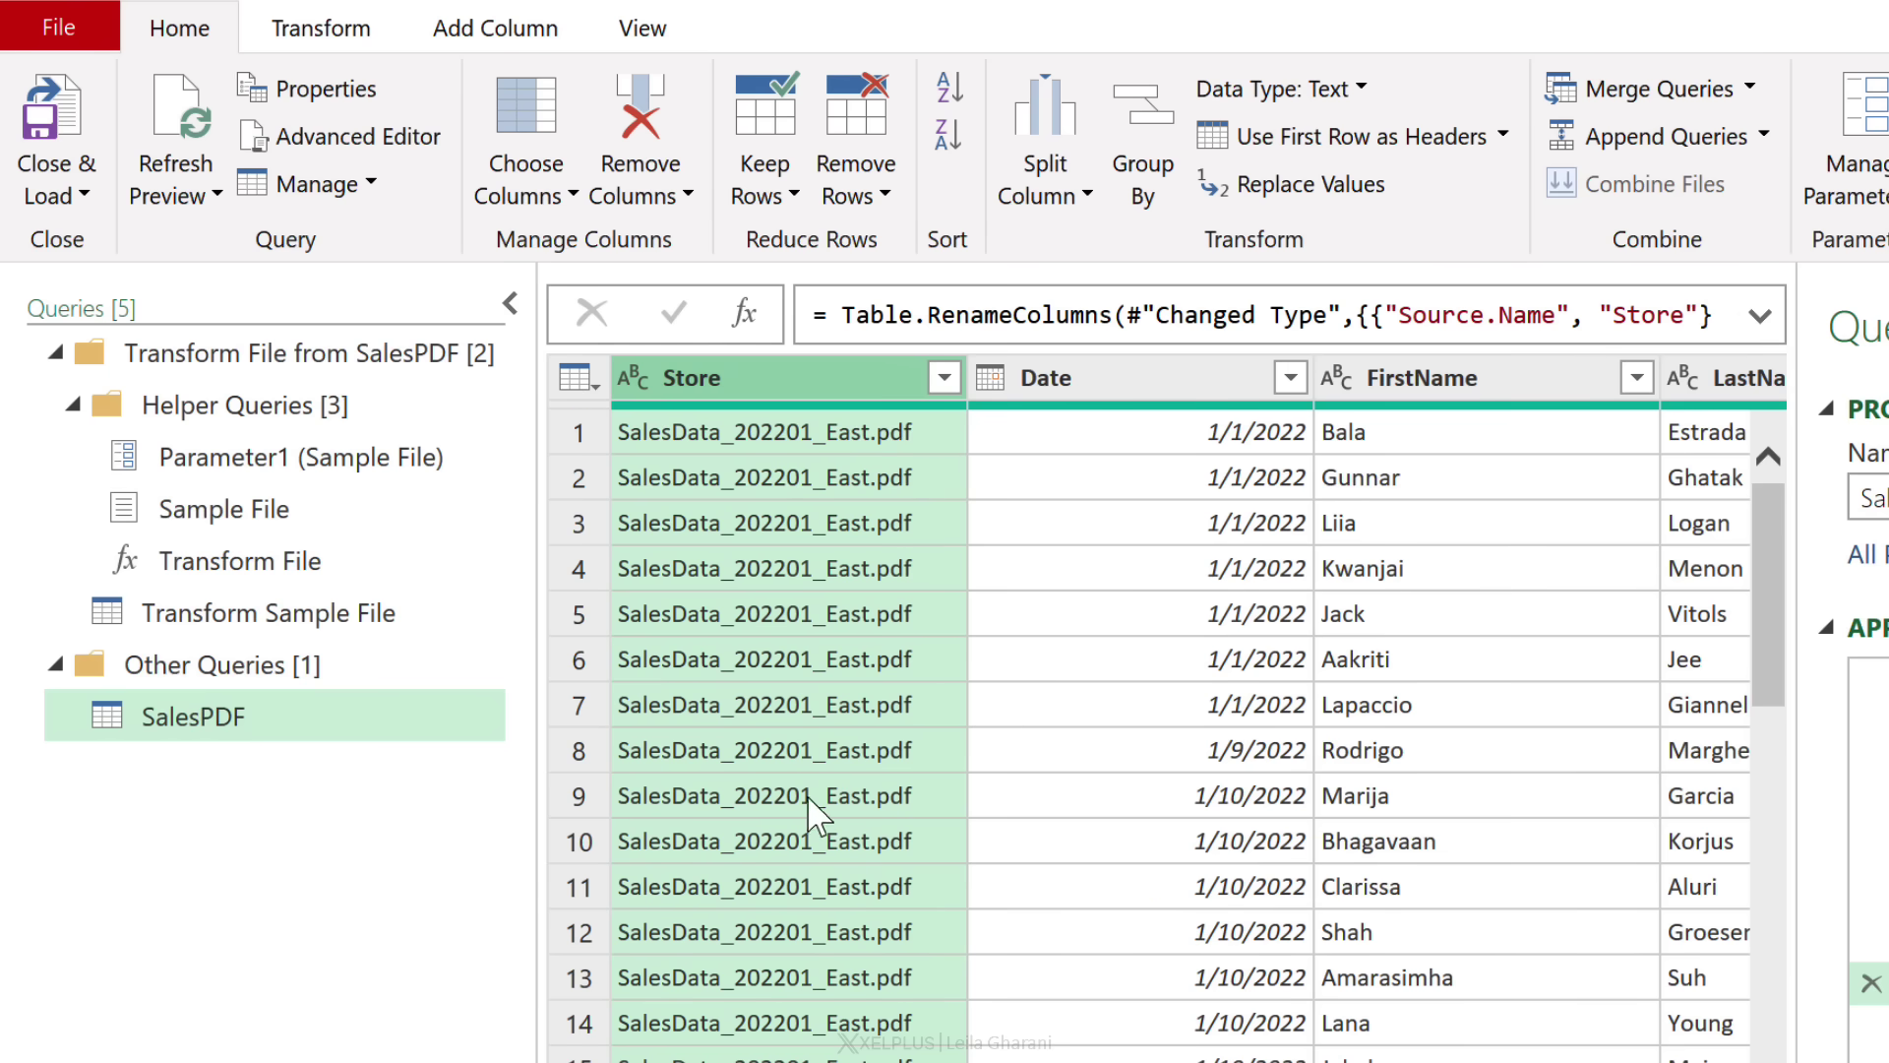
- Extract Store text between '_' (scanning from the end) and '.pdf', leaving regions like East
left_click(335, 39)
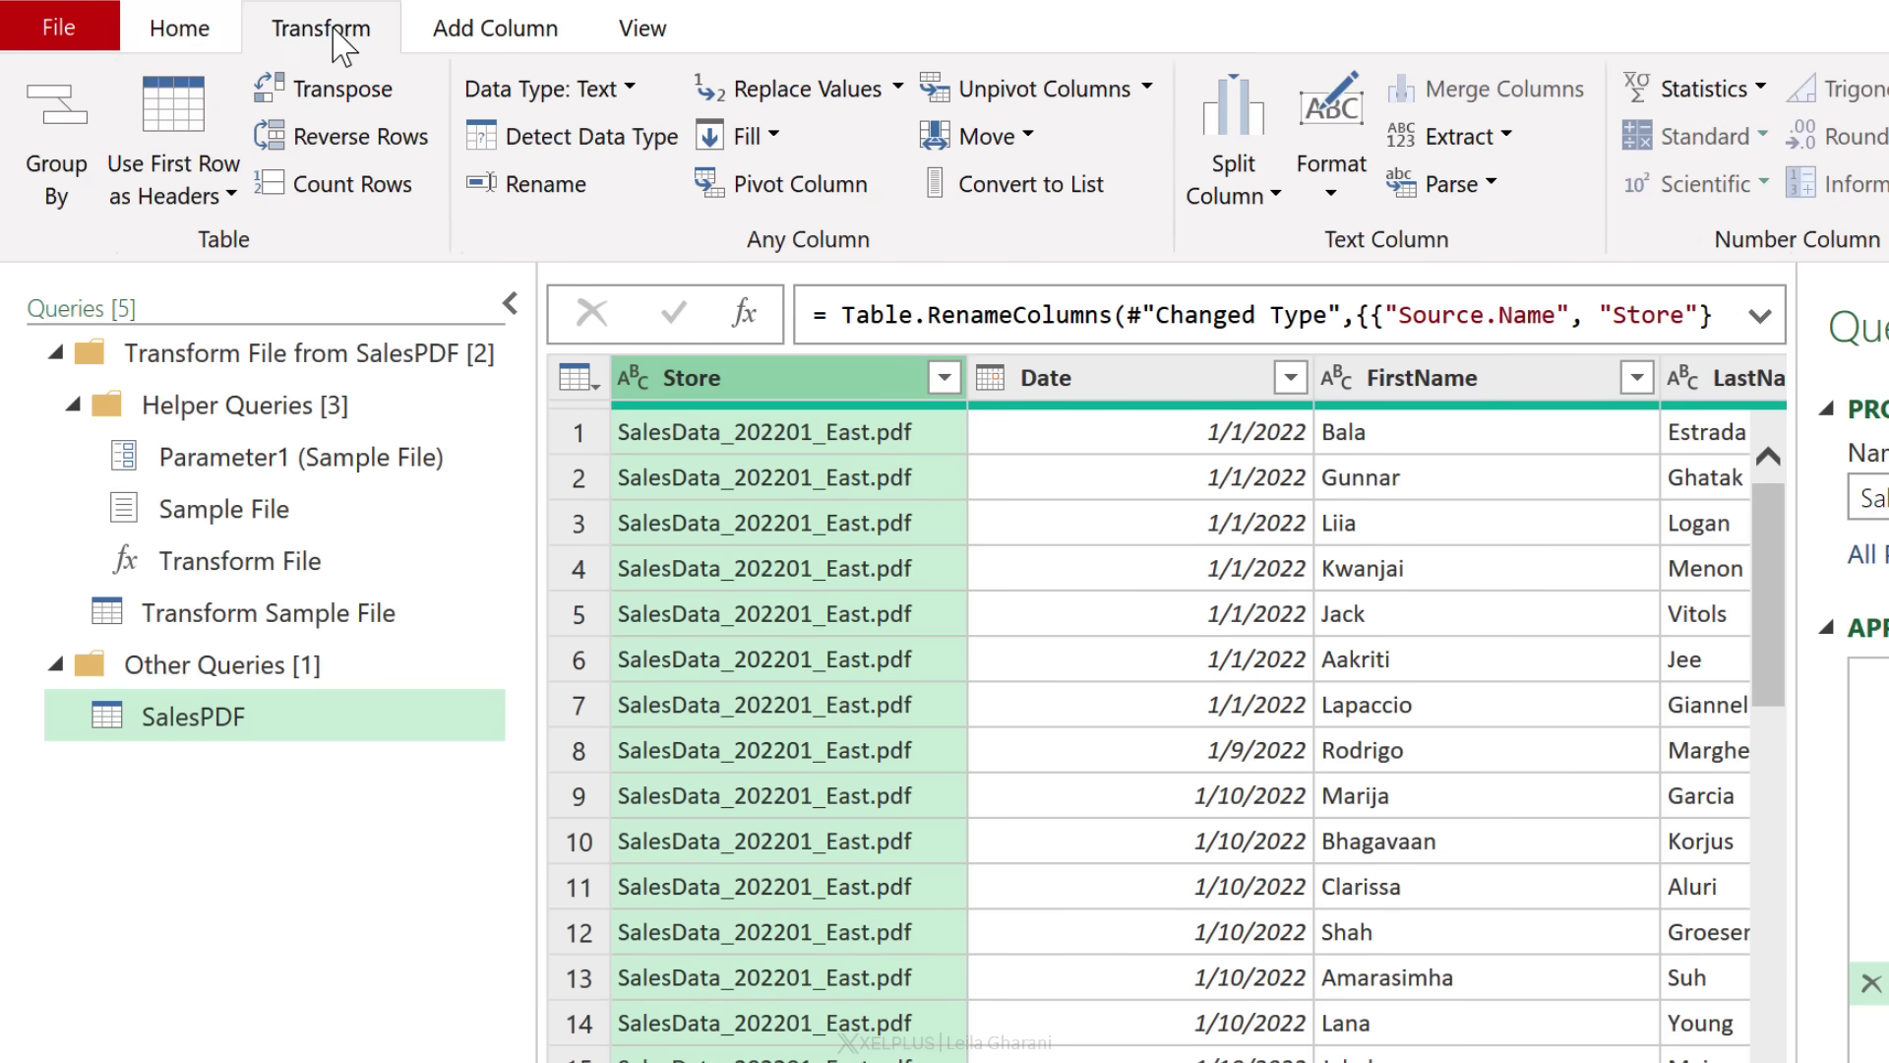
left_click(1447, 135)
left_click(1550, 487)
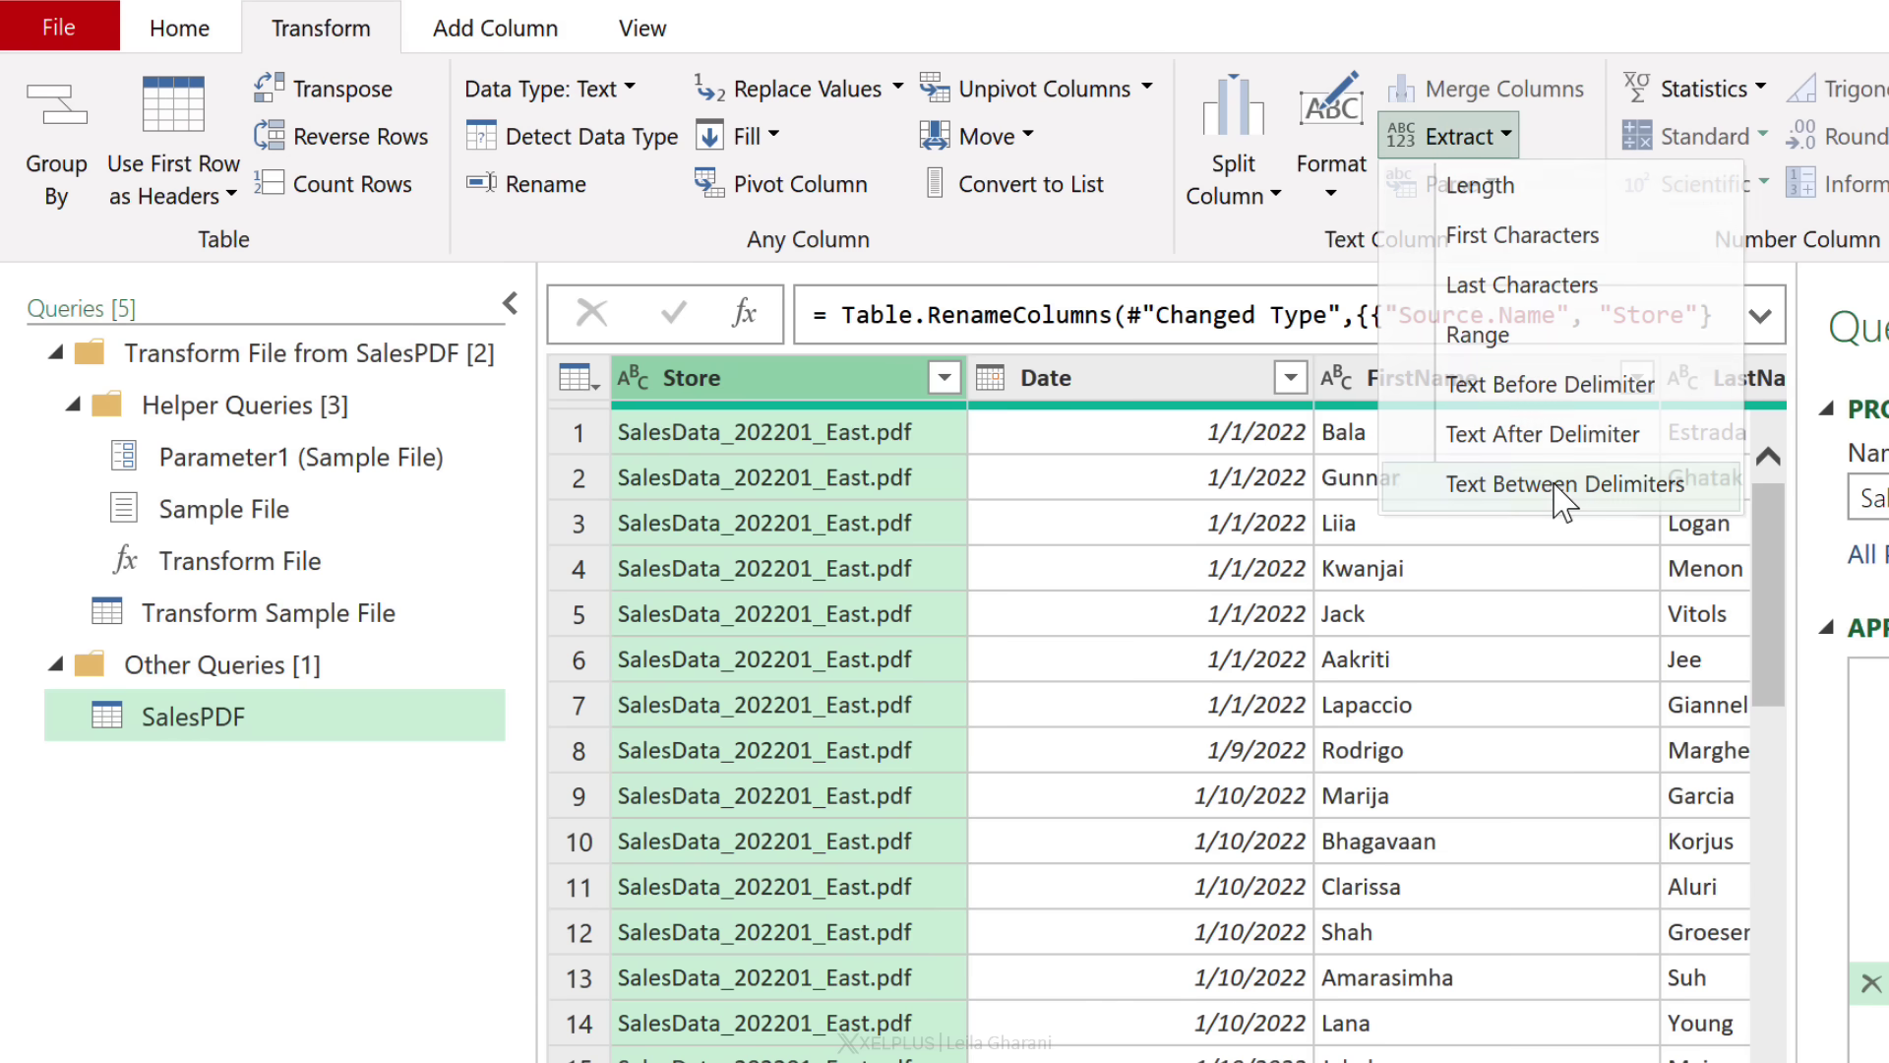
left_click_drag(890, 369, 1424, 406)
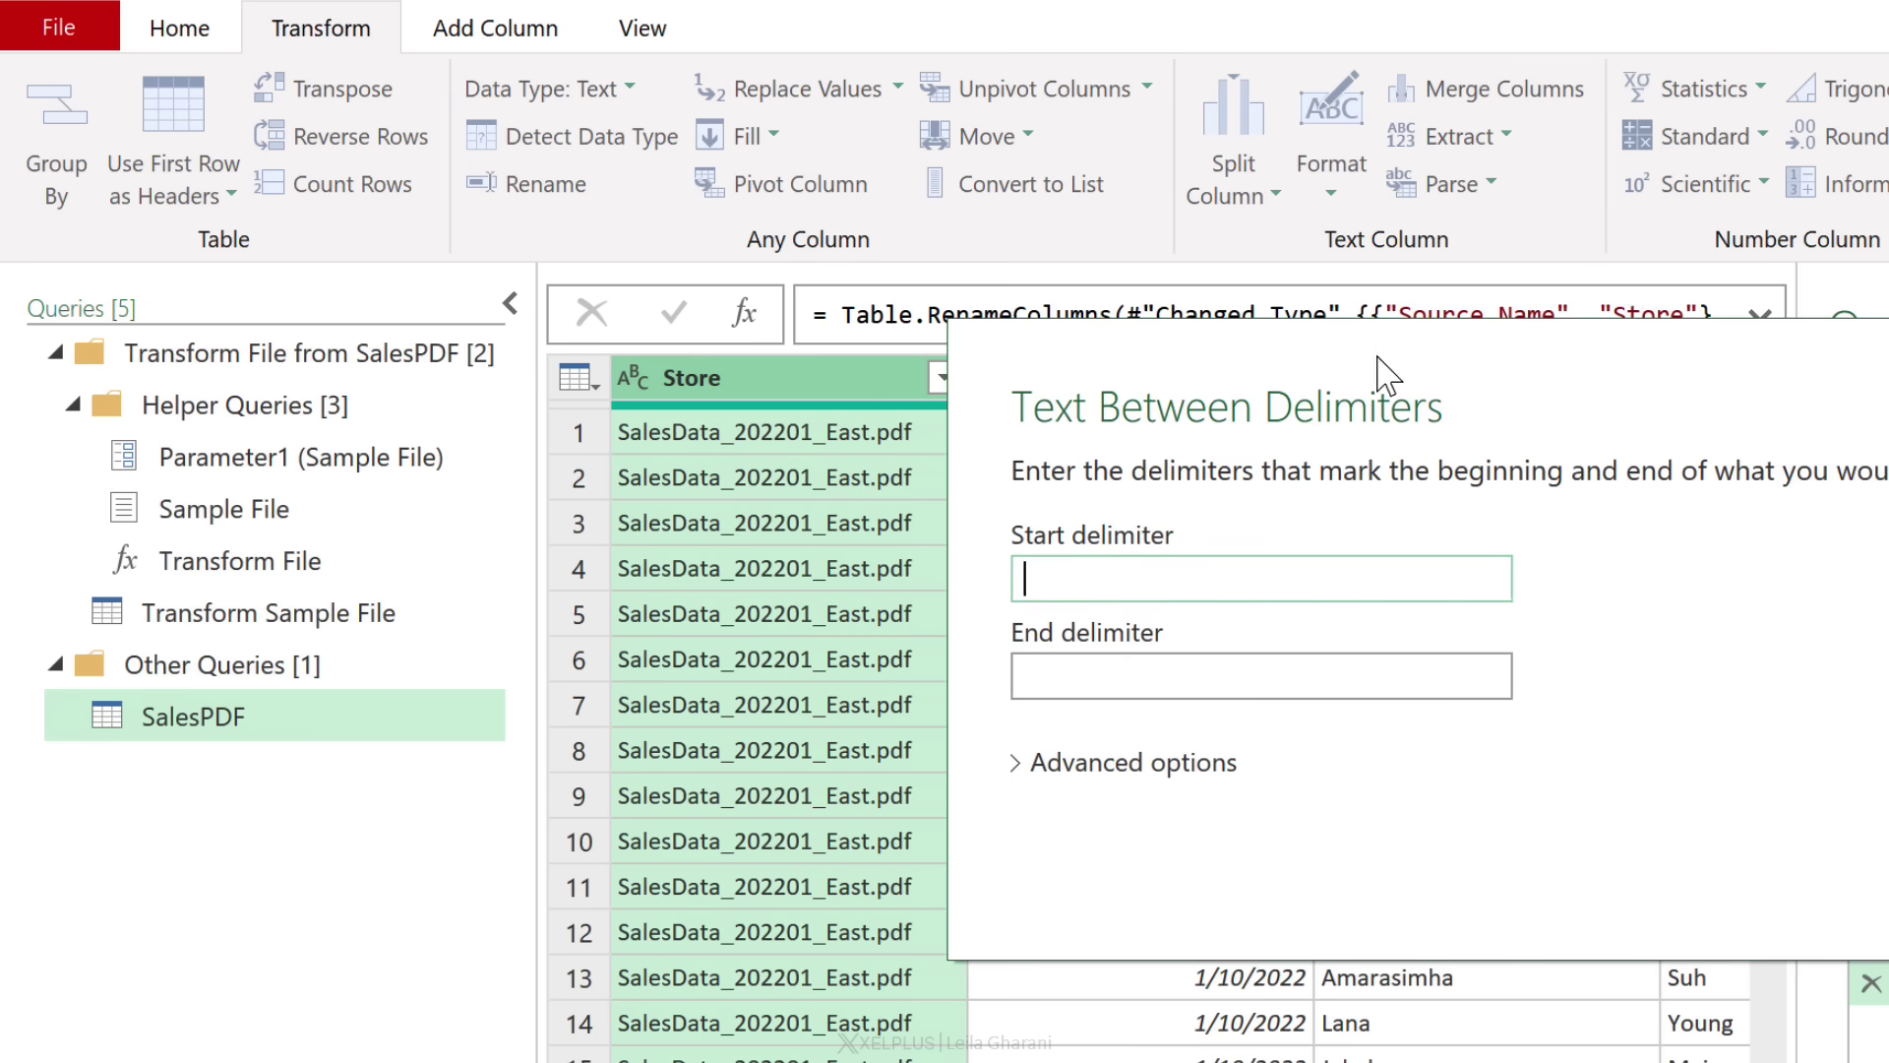
left_click(1299, 573)
left_click(1023, 771)
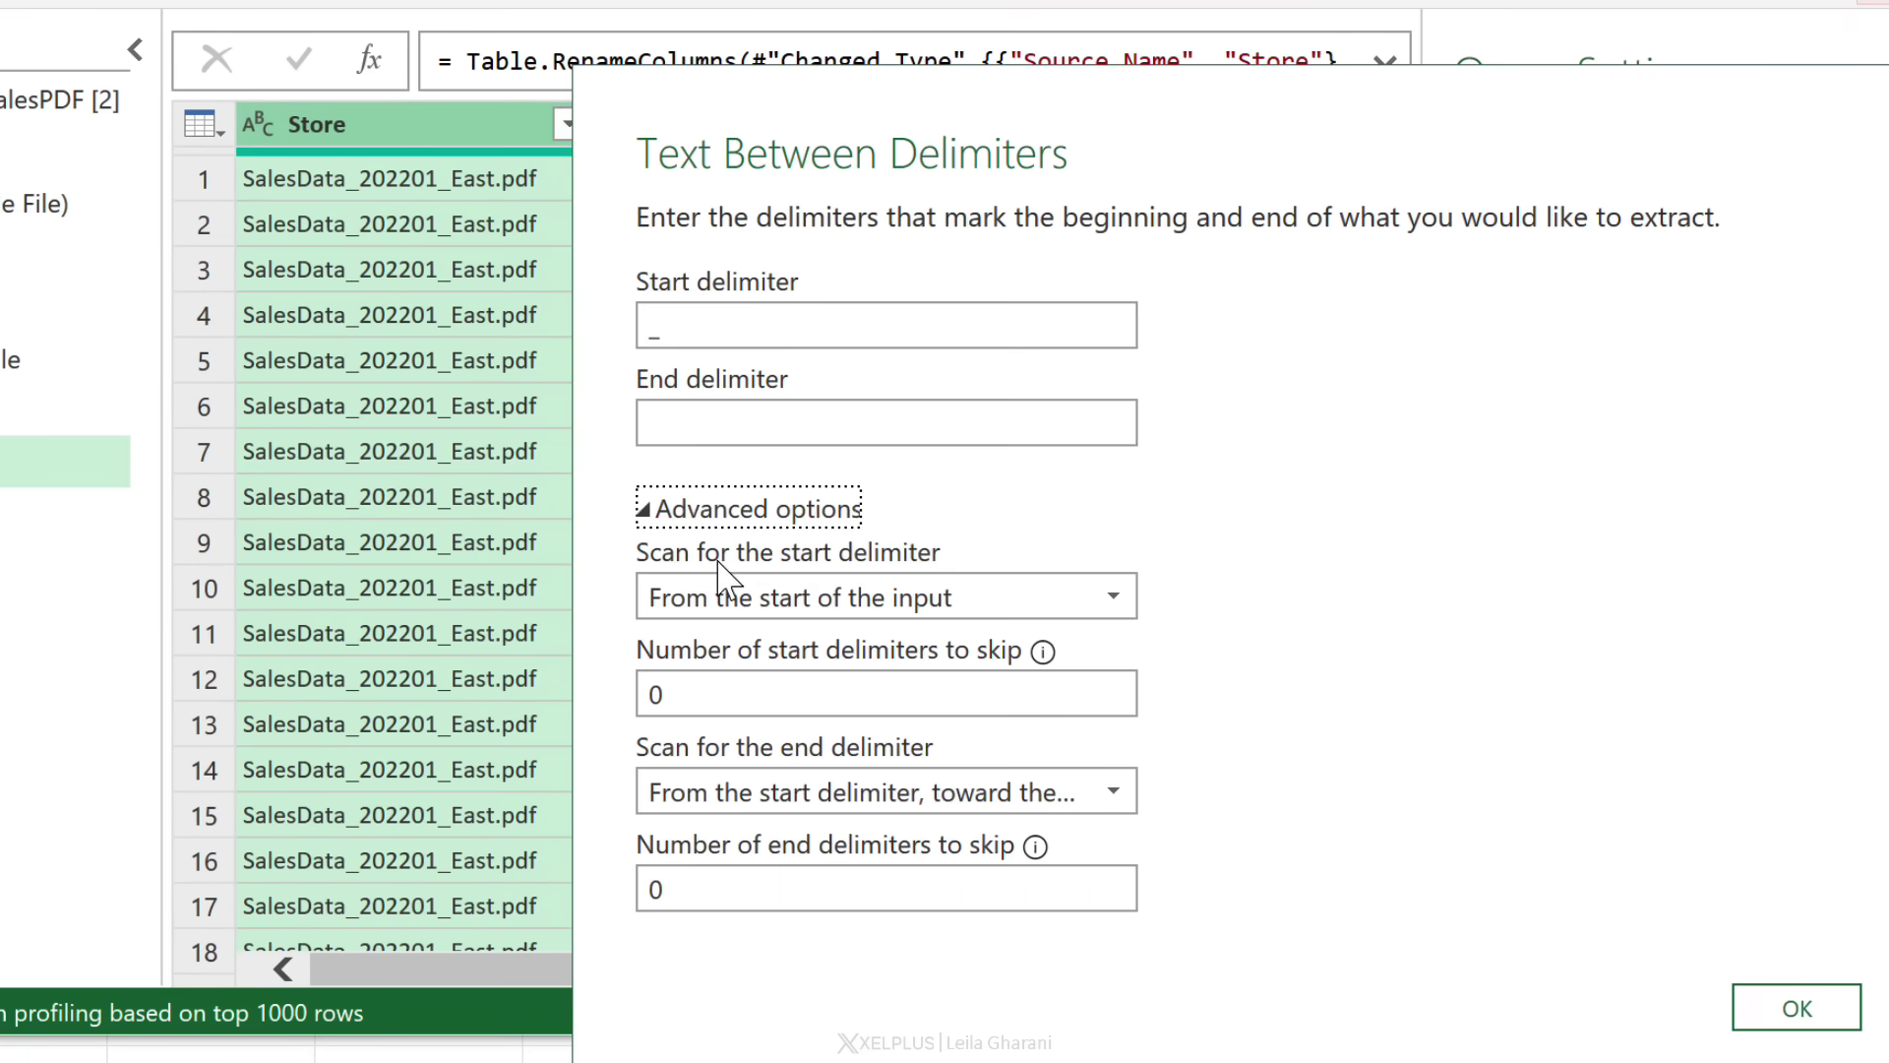
left_click(884, 600)
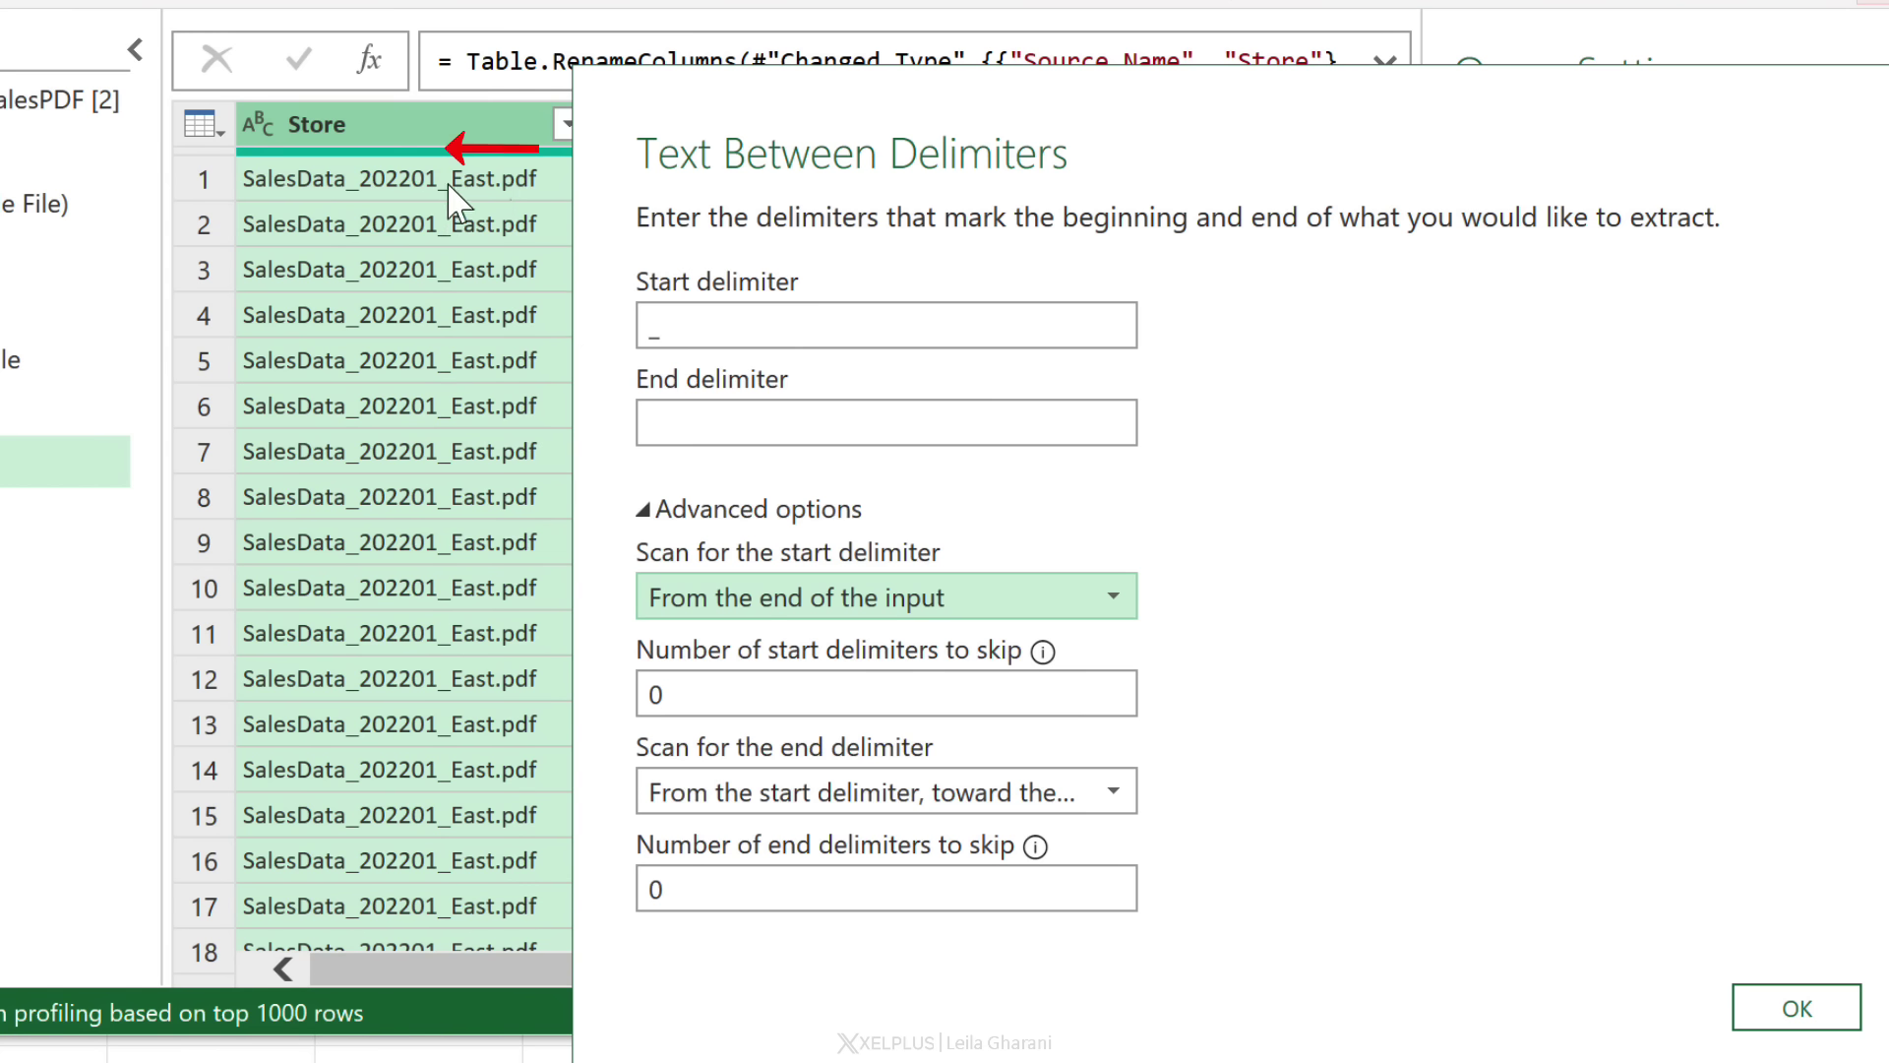
left_click(751, 422)
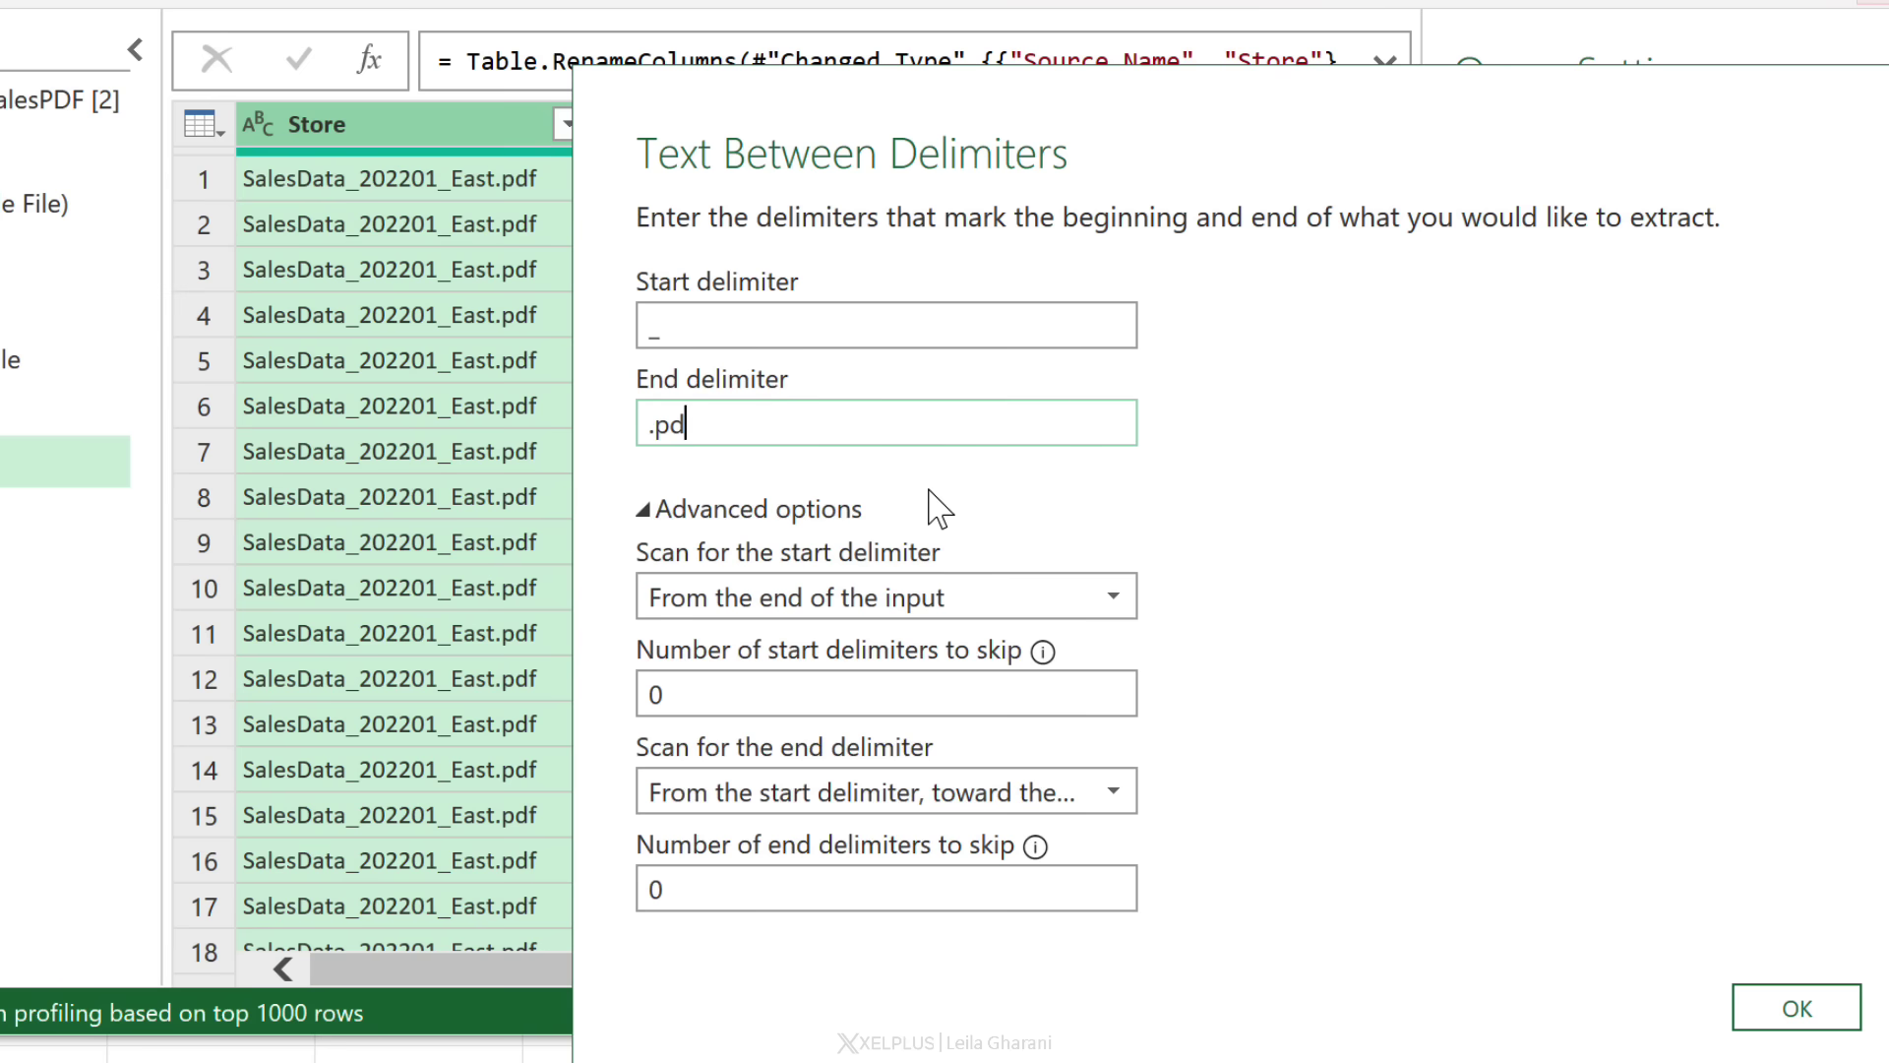
left_click(1822, 1012)
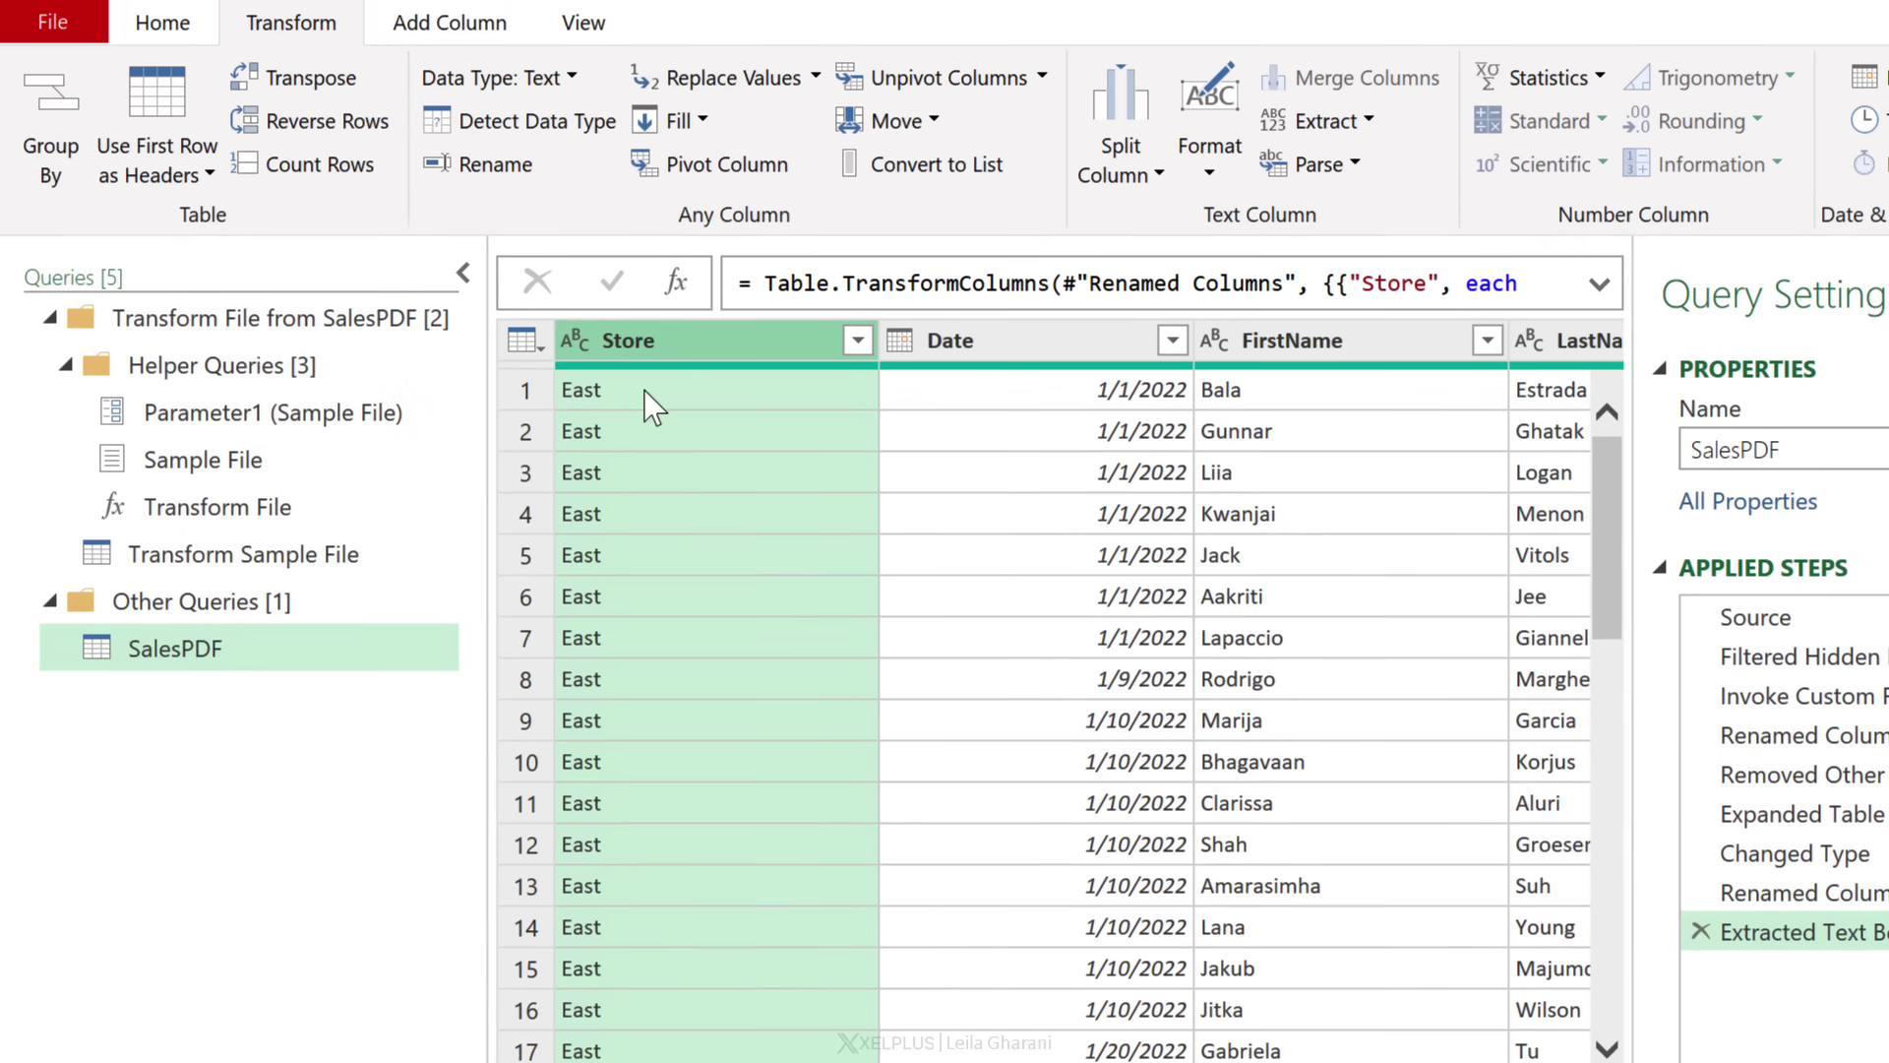
left_click(651, 404)
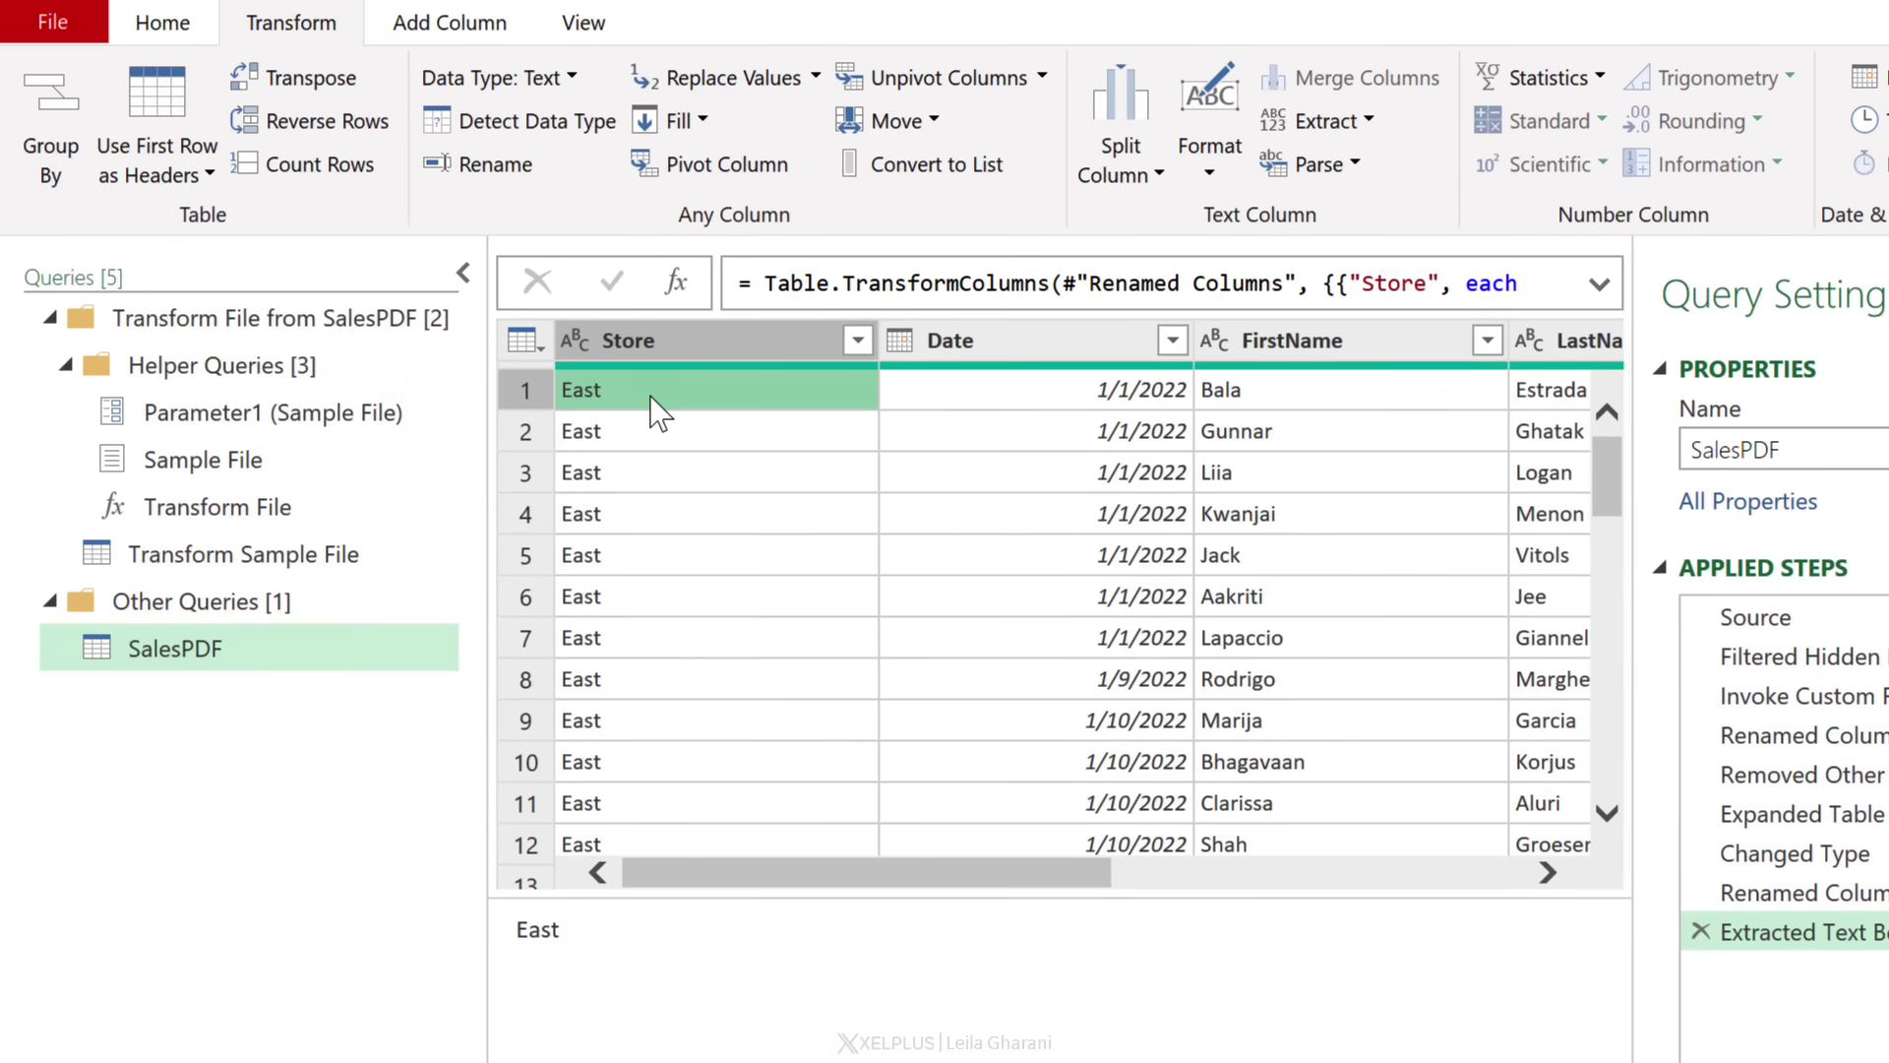
- Load the query to Excel, apply the plain table style and bold the A1:F1 headers
left_click(185, 23)
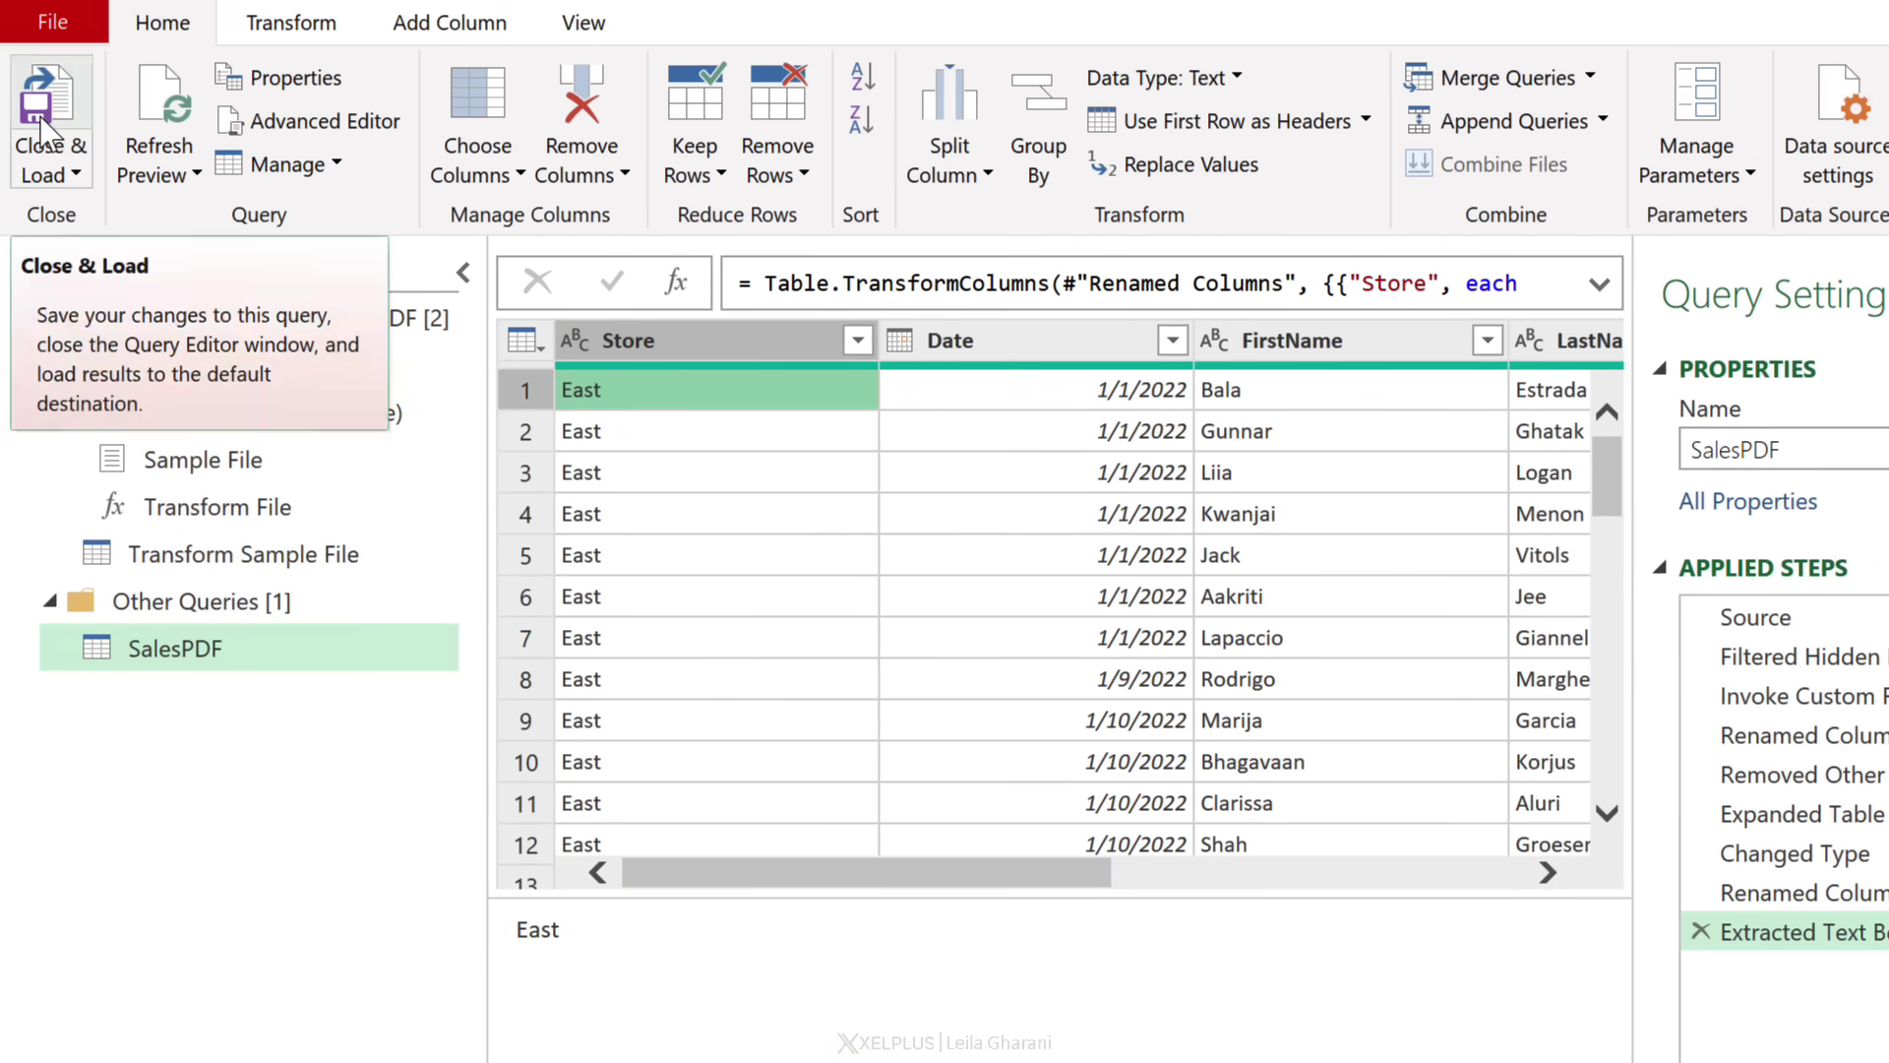
left_click(40, 128)
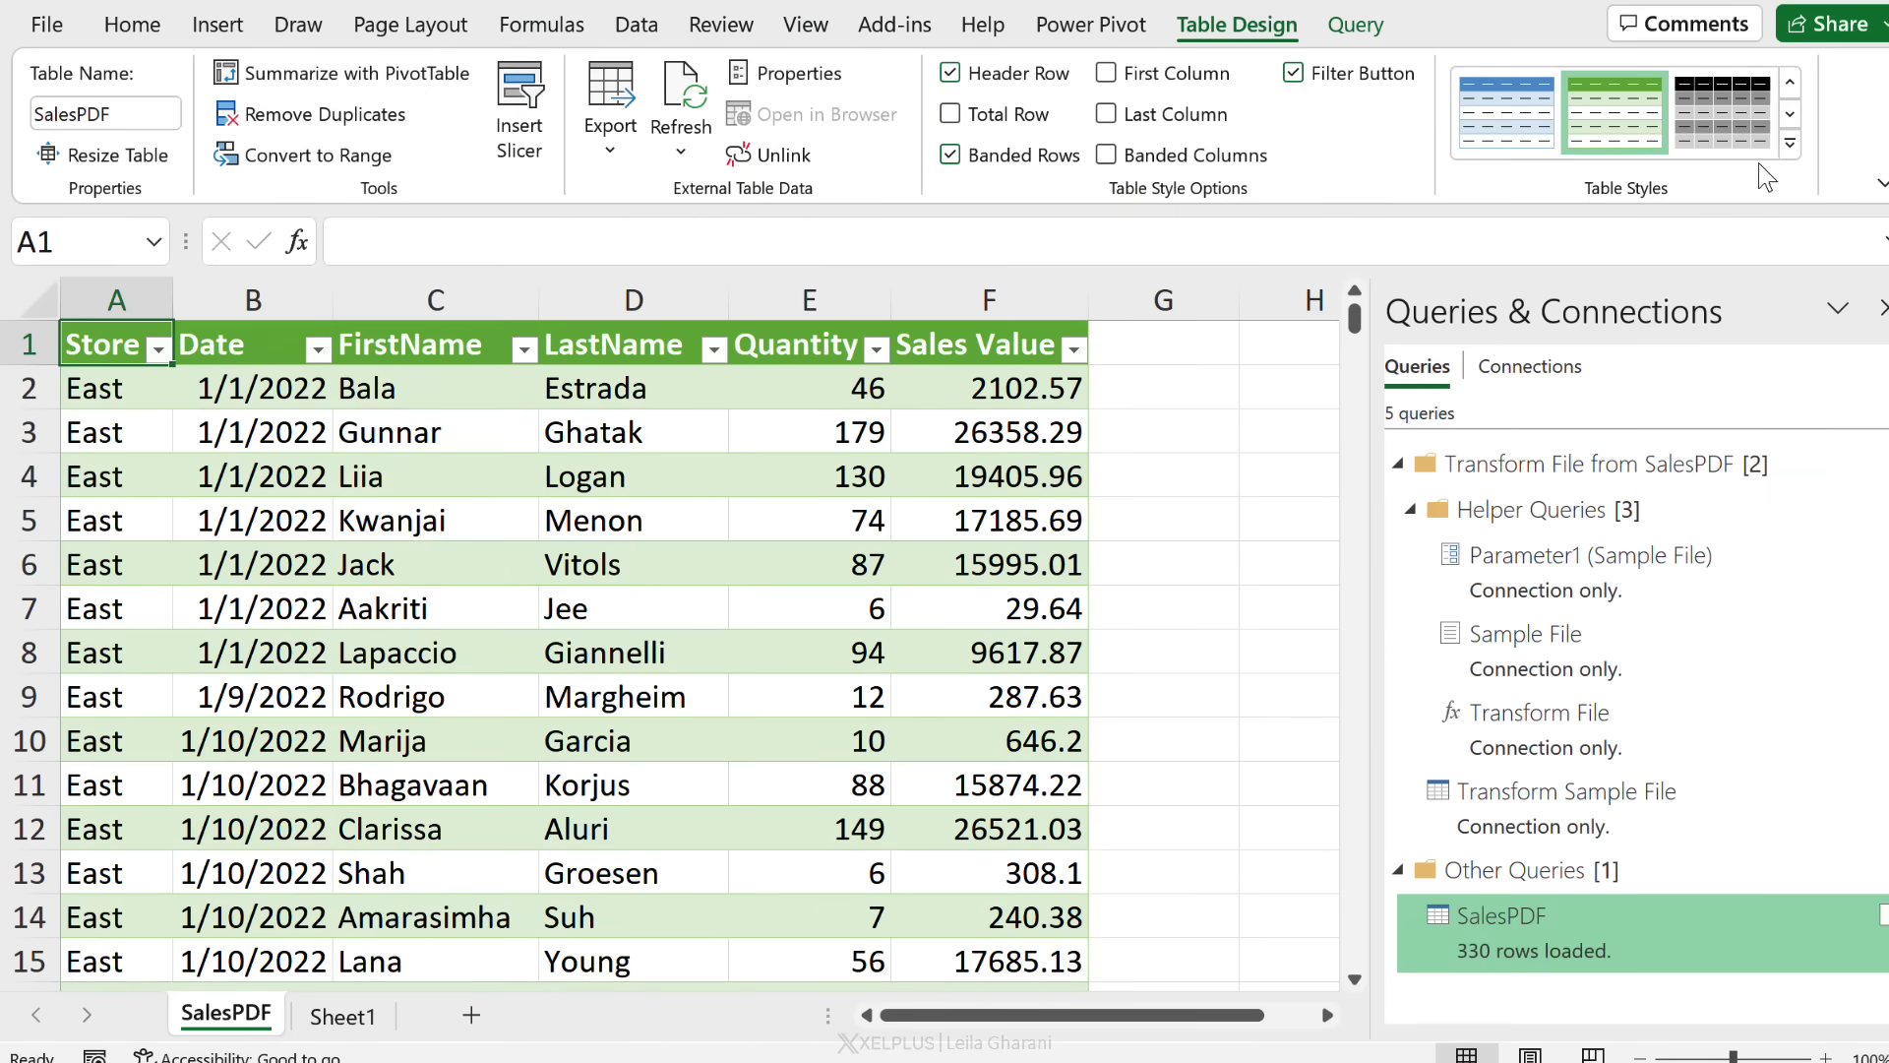
left_click(1791, 144)
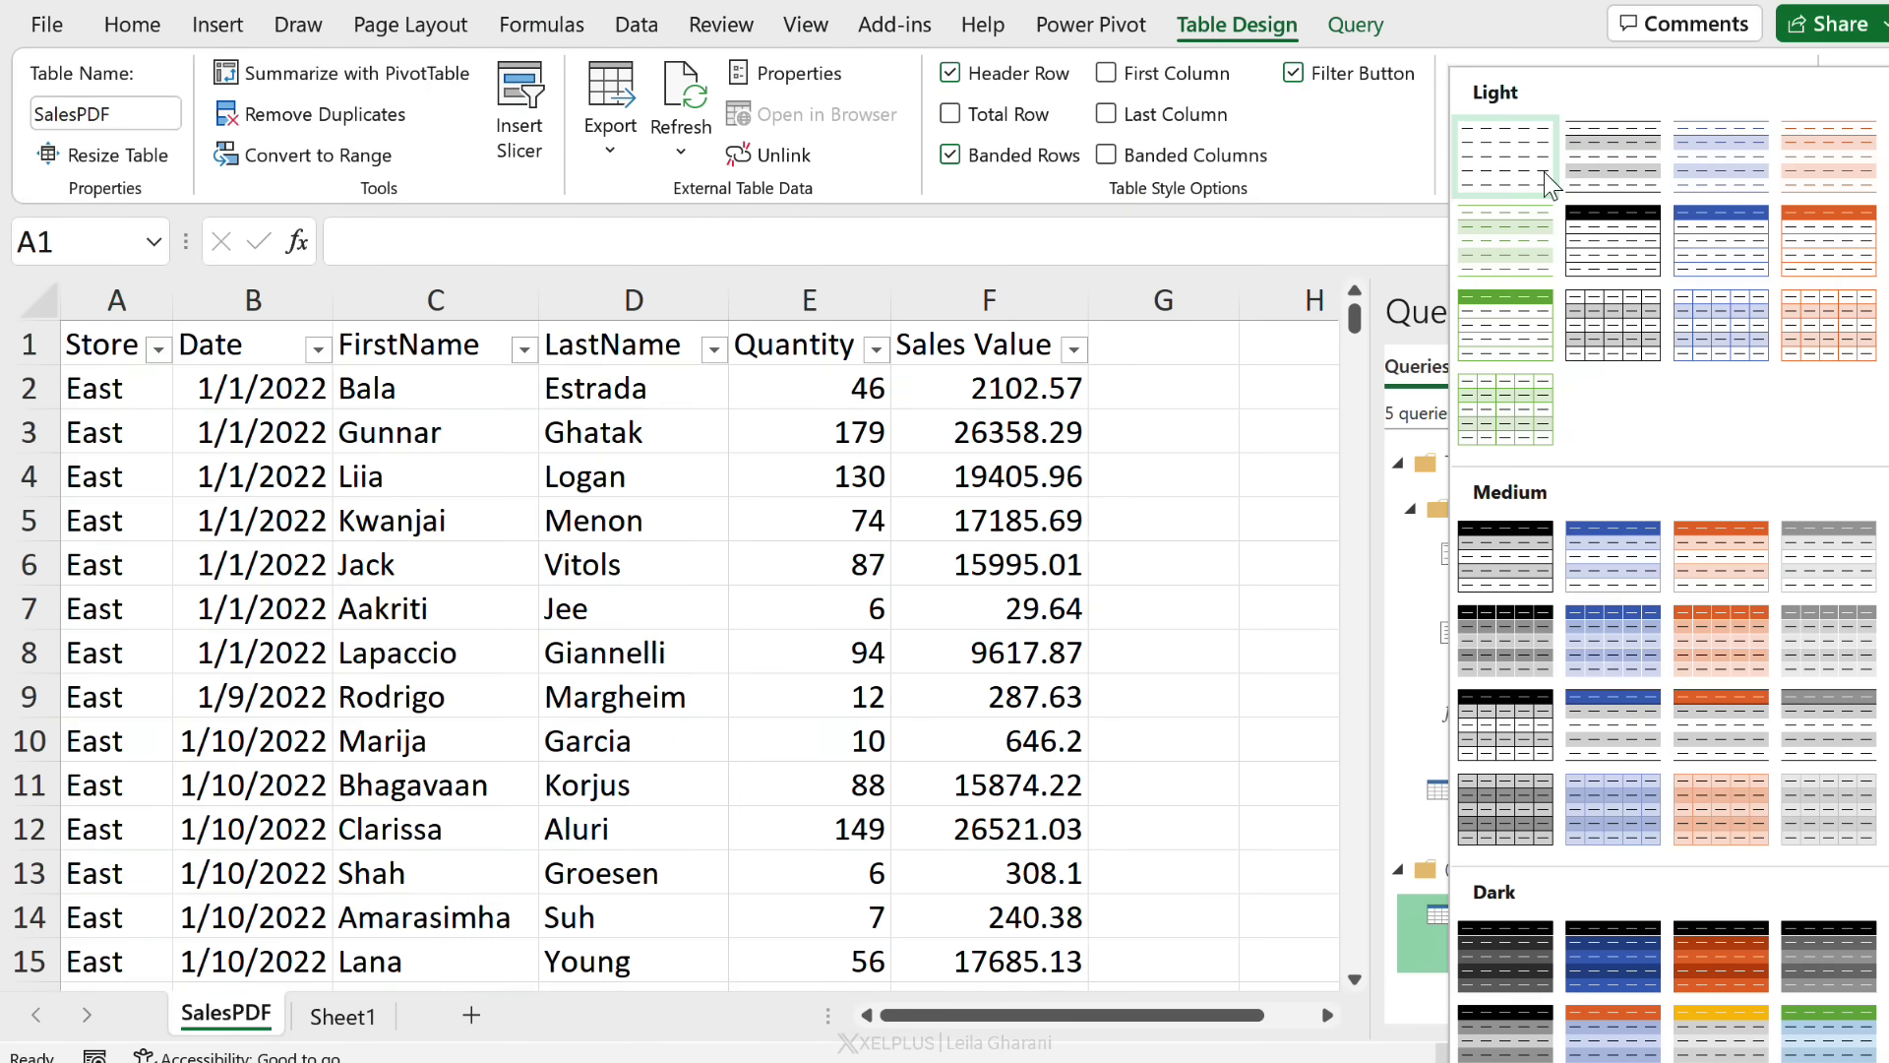
left_click(1552, 183)
left_click(140, 342)
left_click_drag(140, 342, 1078, 346)
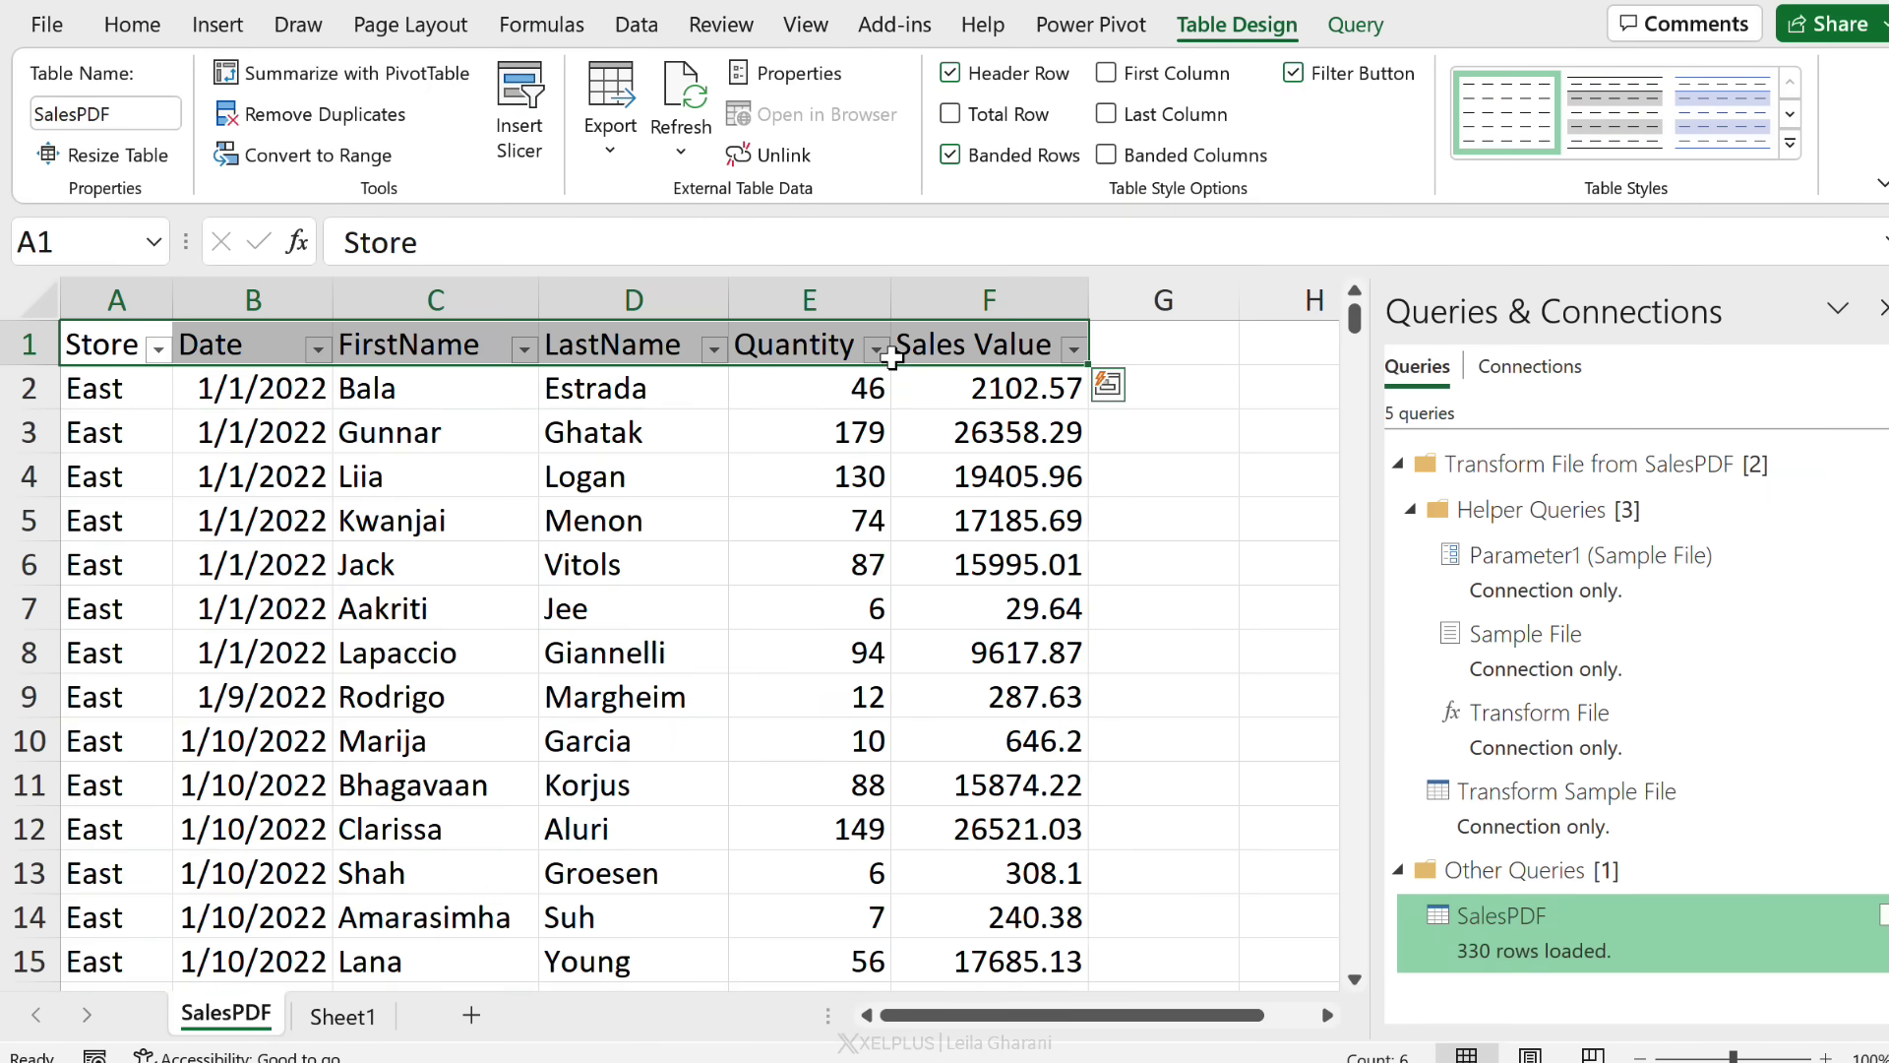
key("ctrl+b")
- Jump to the table's last row to confirm it holds 330 rows
left_click(133, 25)
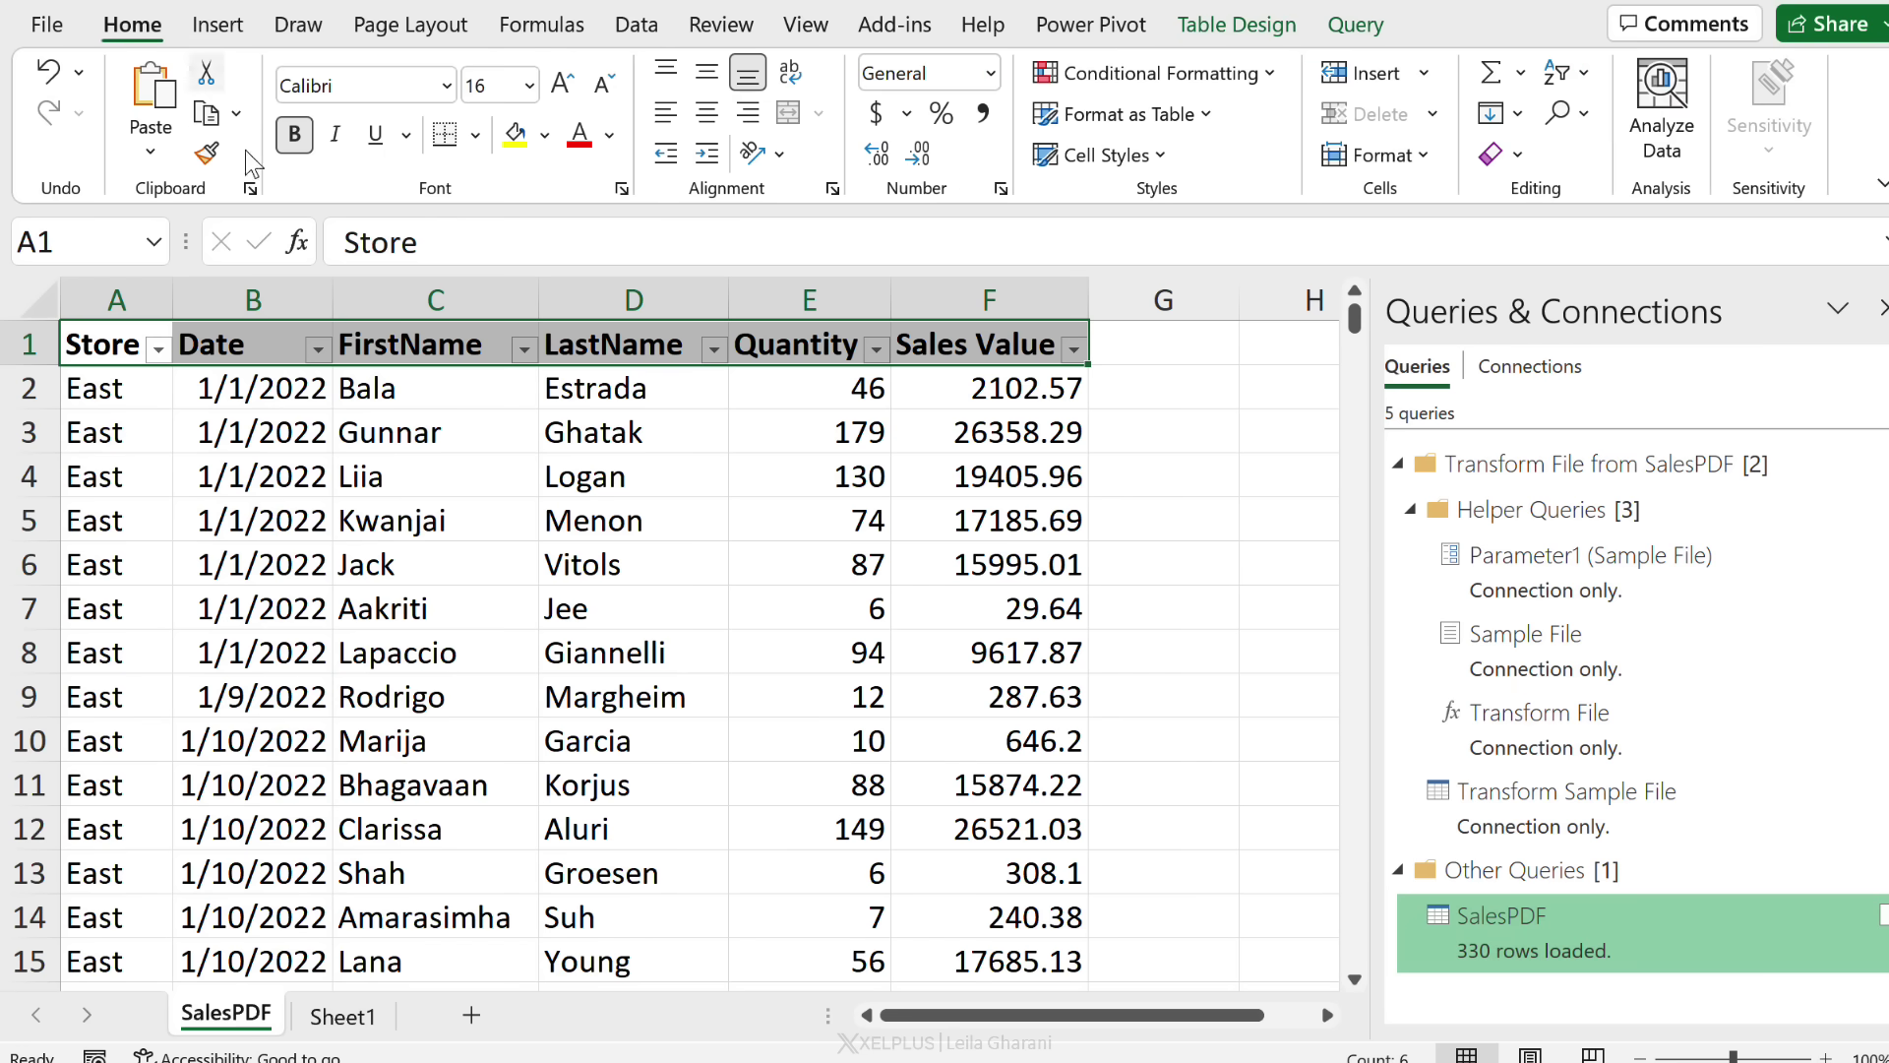
left_click(441, 473)
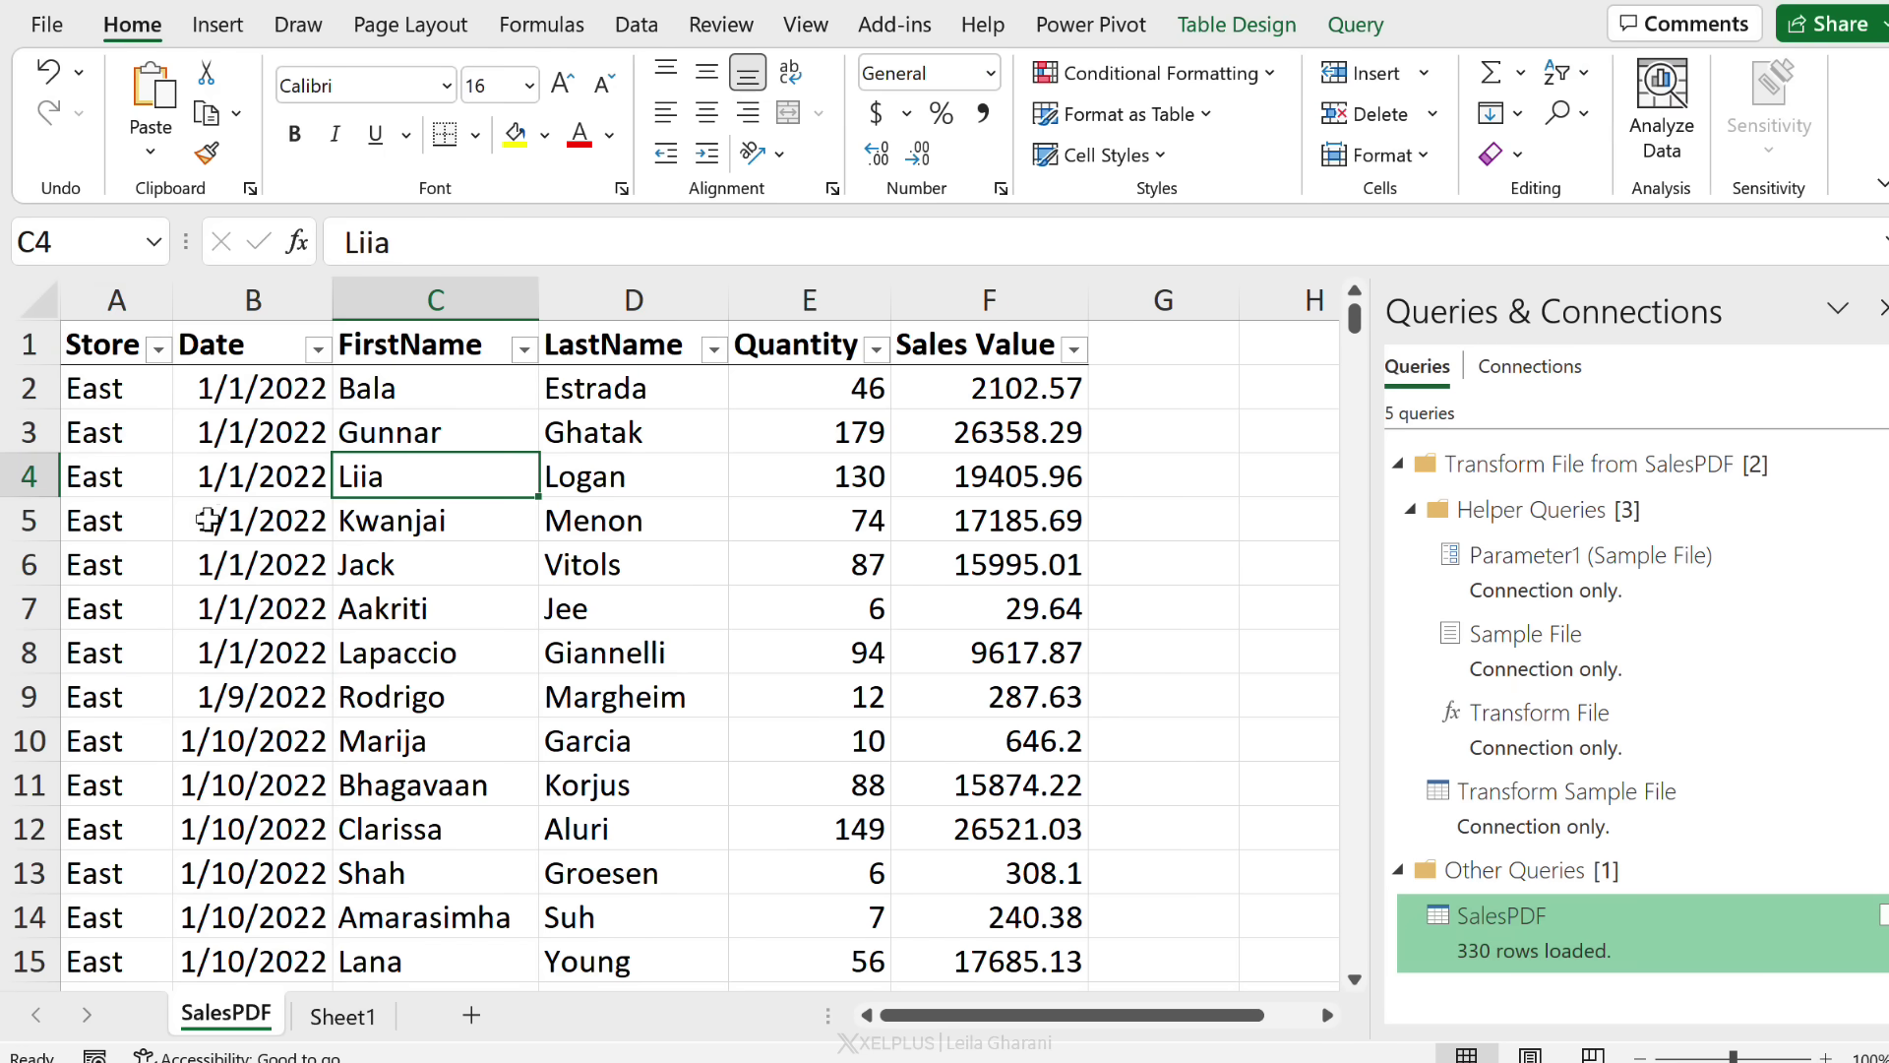
key("ctrl+Down")
scroll(327, 679, "down", 2)
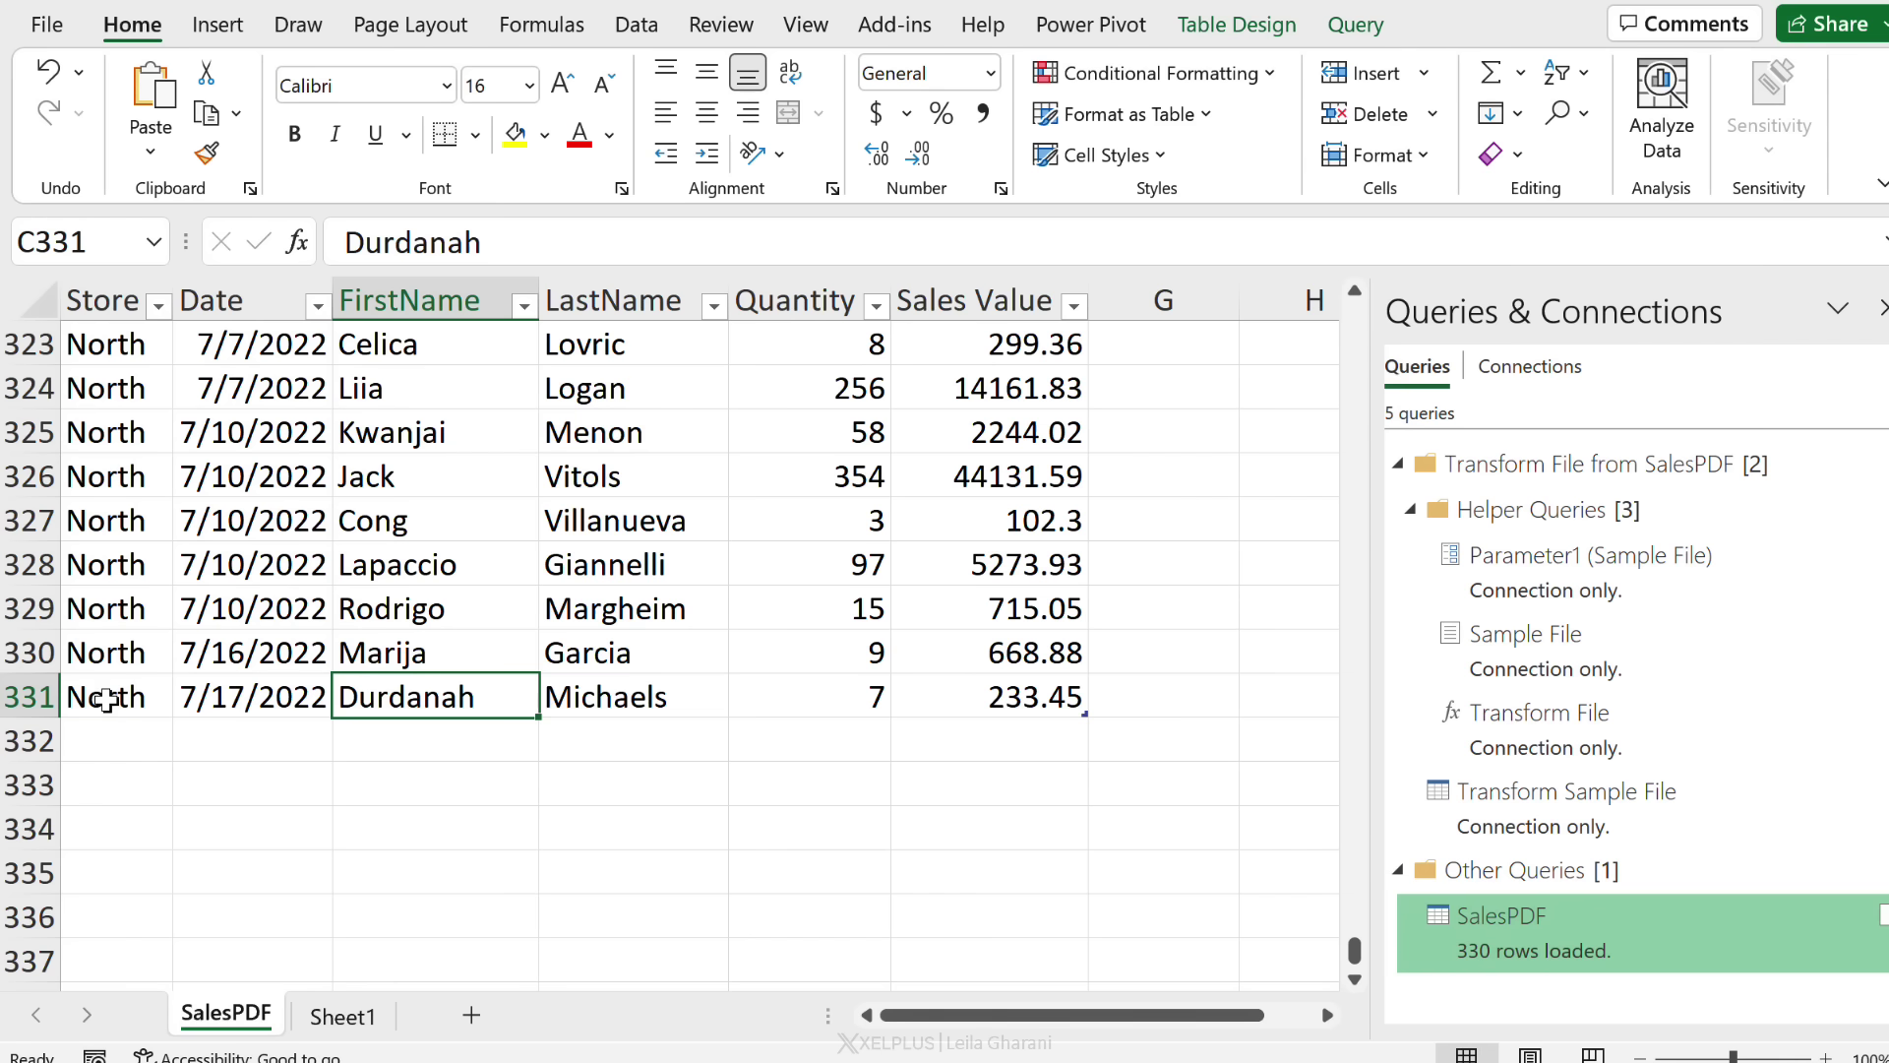
left_click(107, 700)
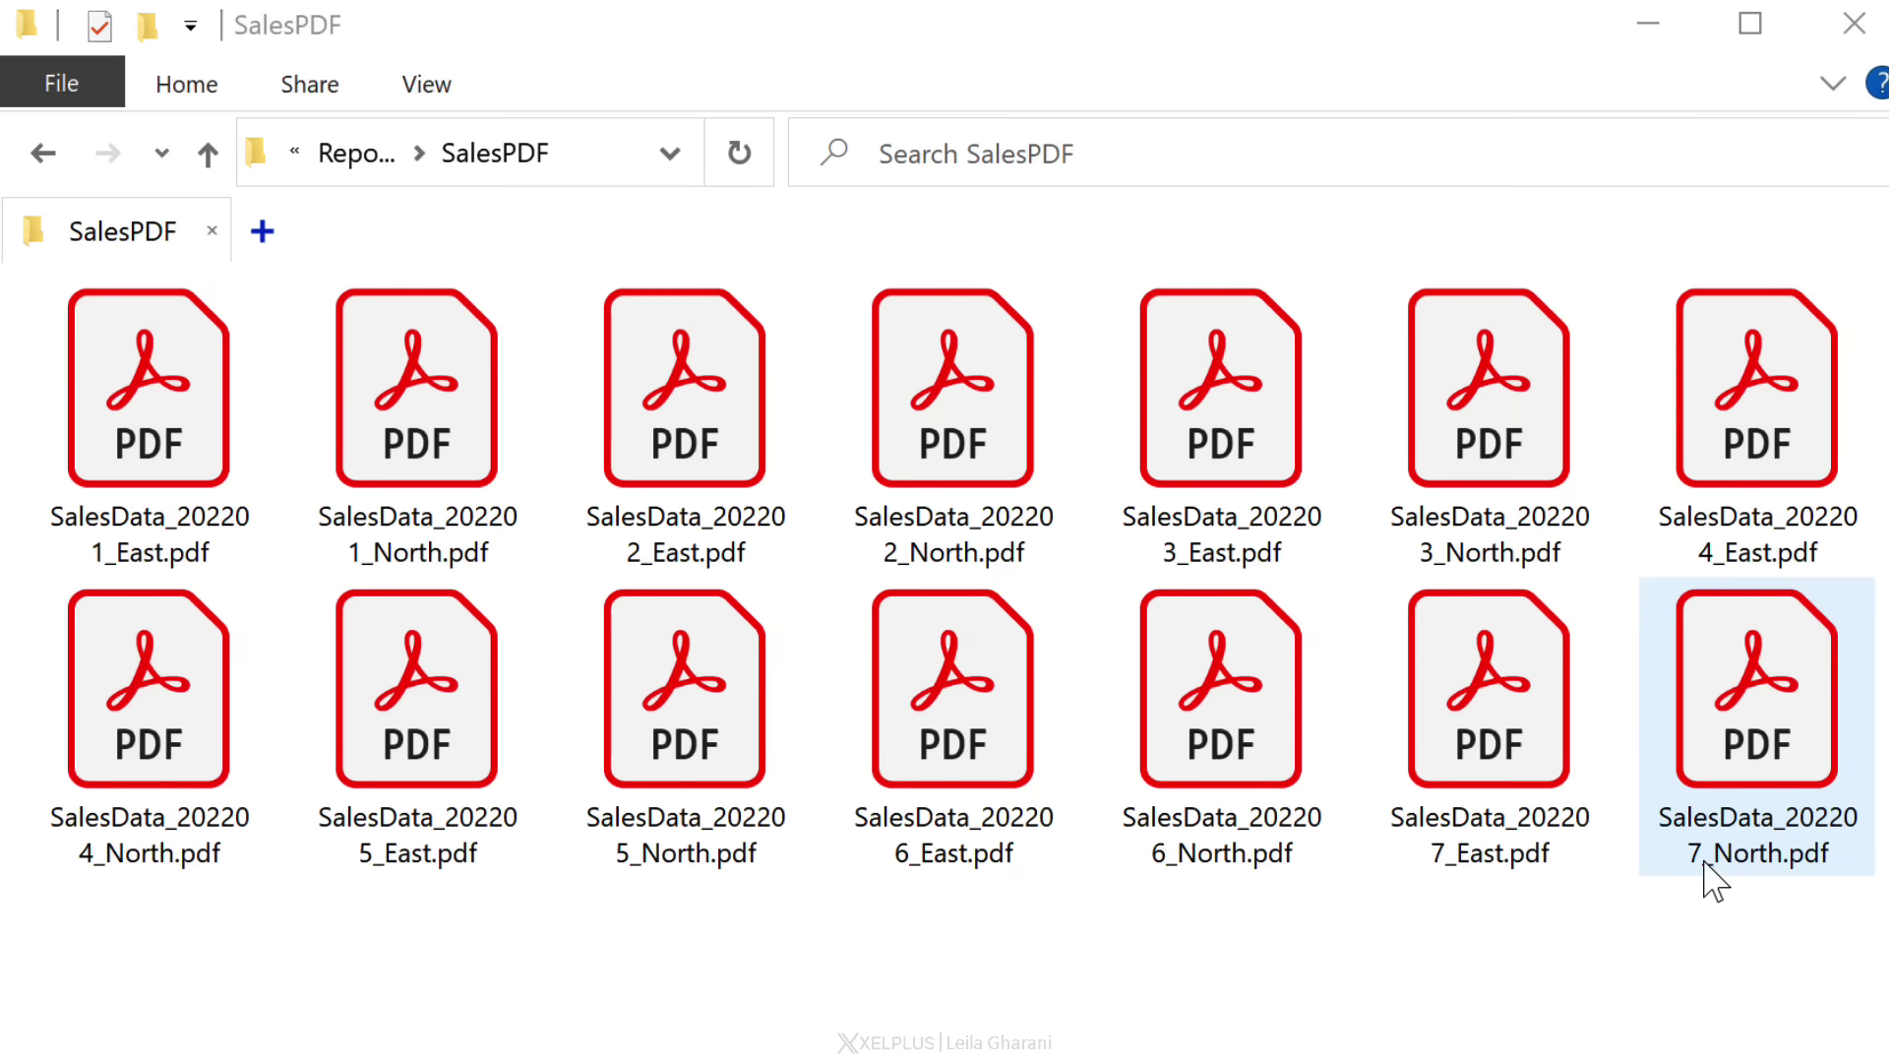
- Move SalesData_202208_North.pdf from the Reporting folder into SalesPDF
left_click(352, 169)
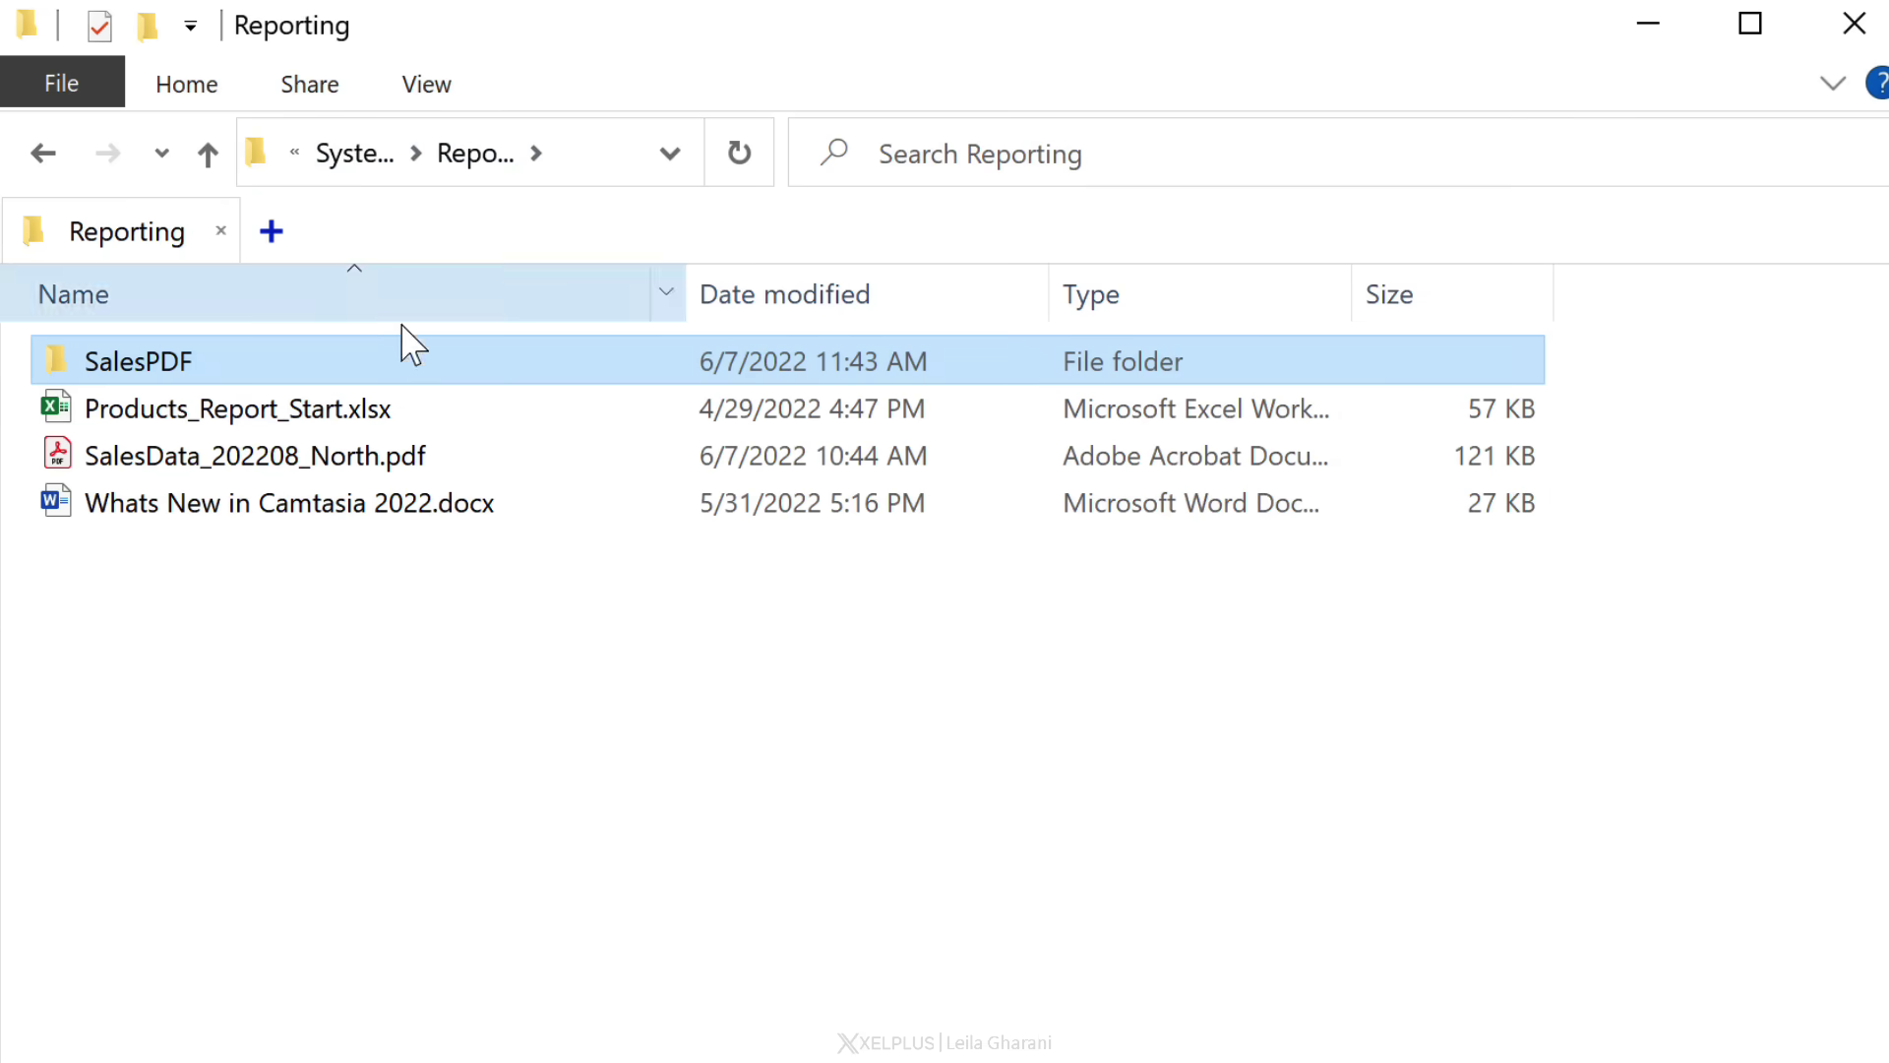
left_click(374, 461)
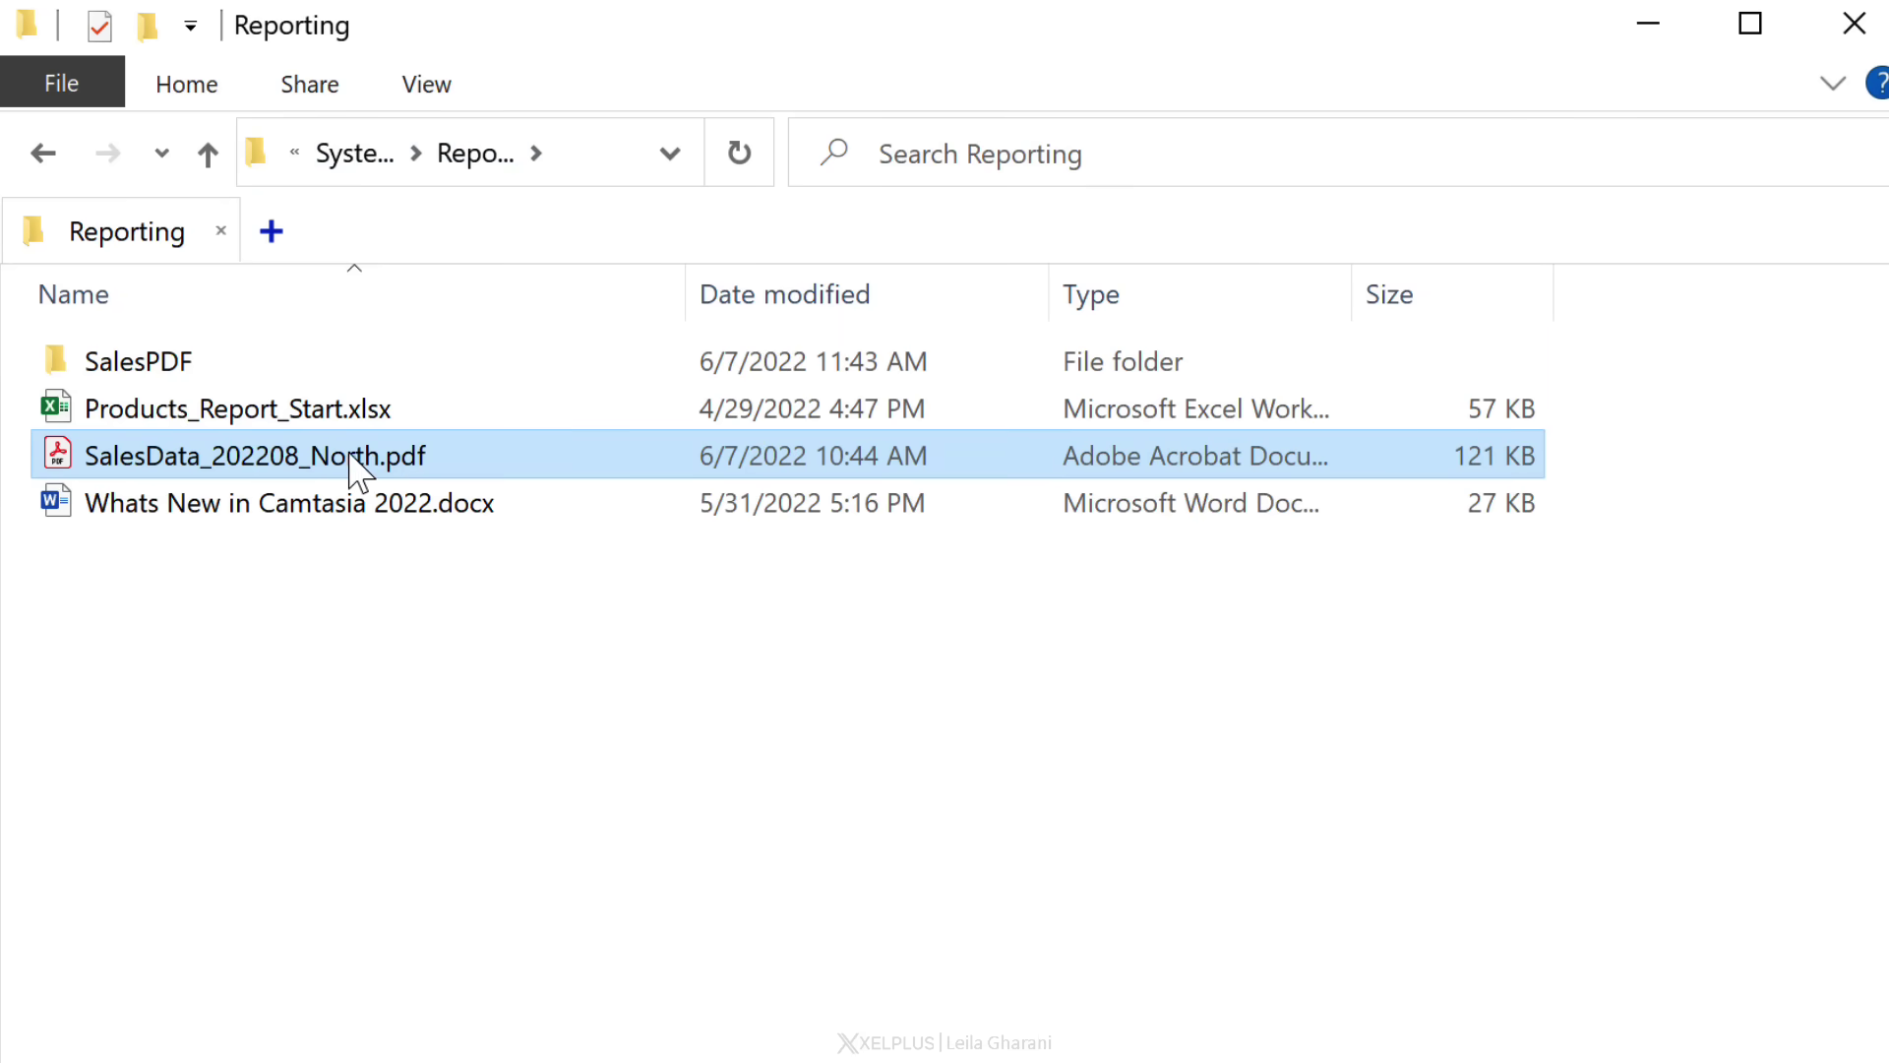
left_click_drag(349, 473, 270, 371)
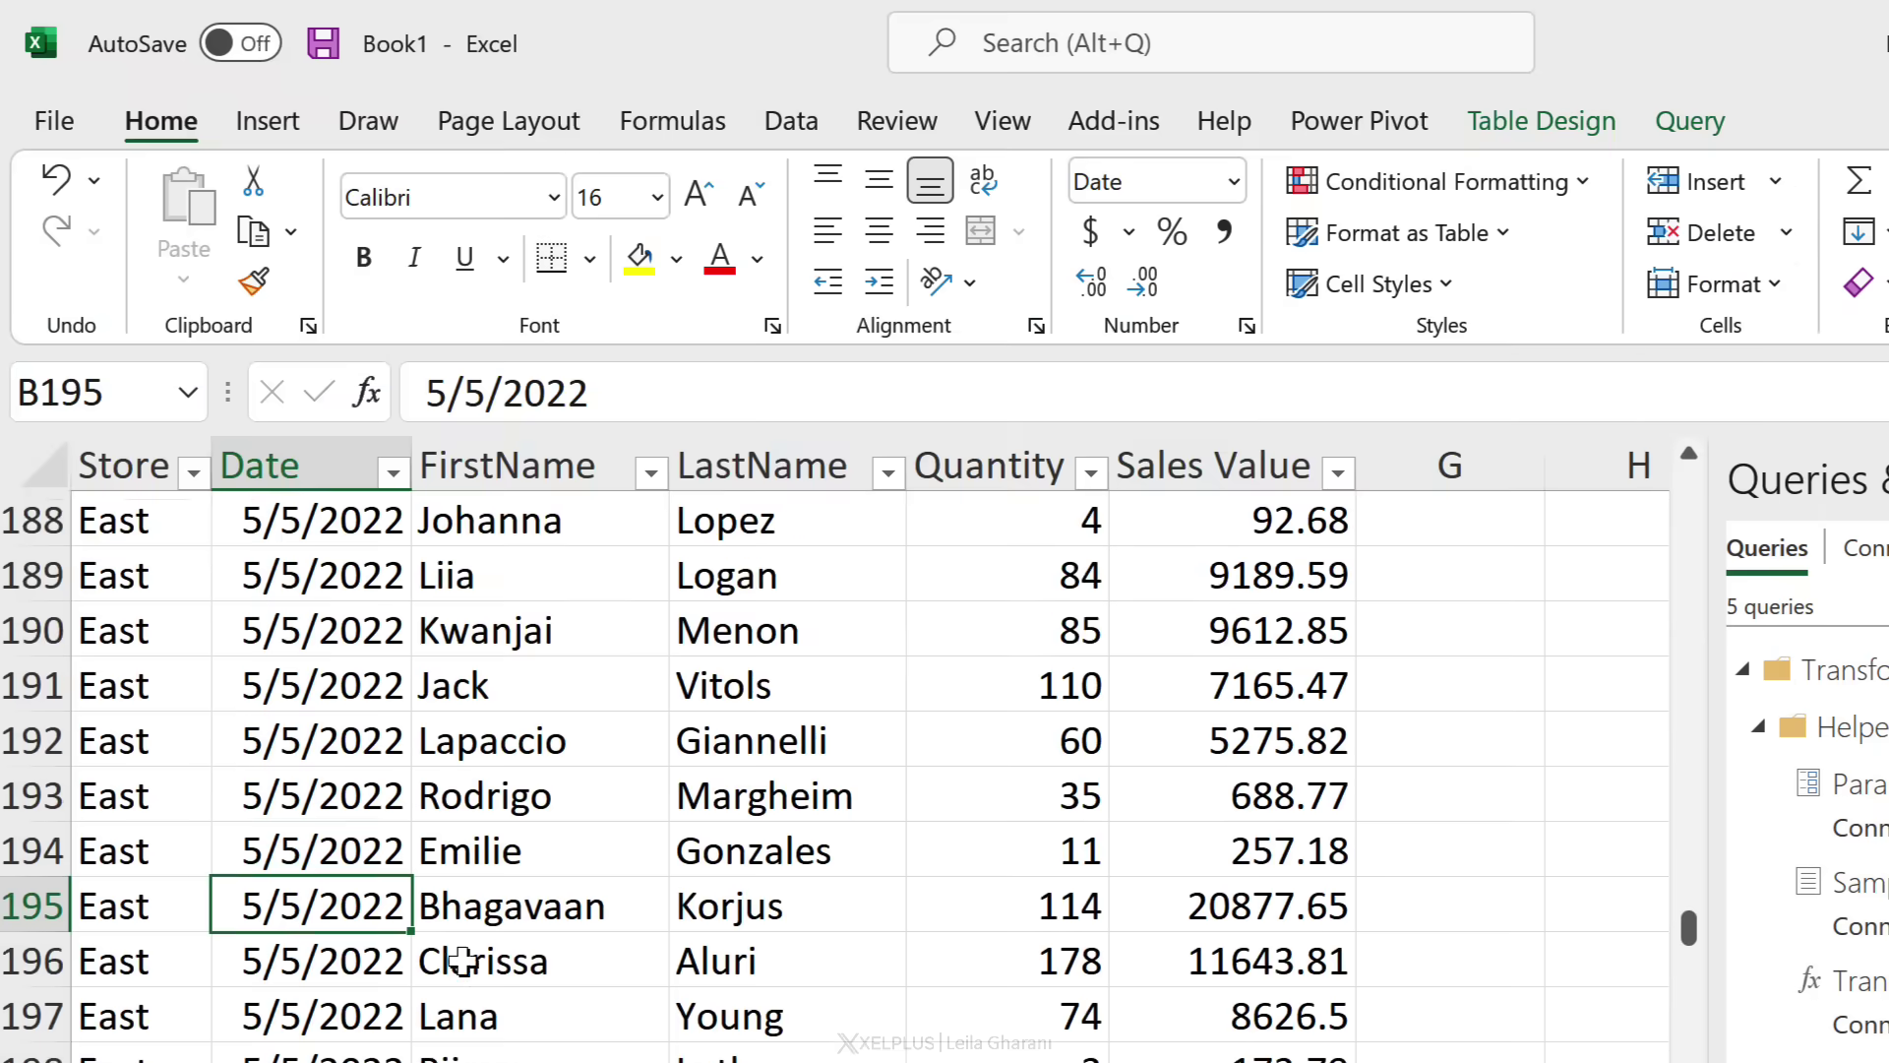
- Refresh the SalesPDF table to pull in the August North PDF's data
scroll(464, 957, "down", 5)
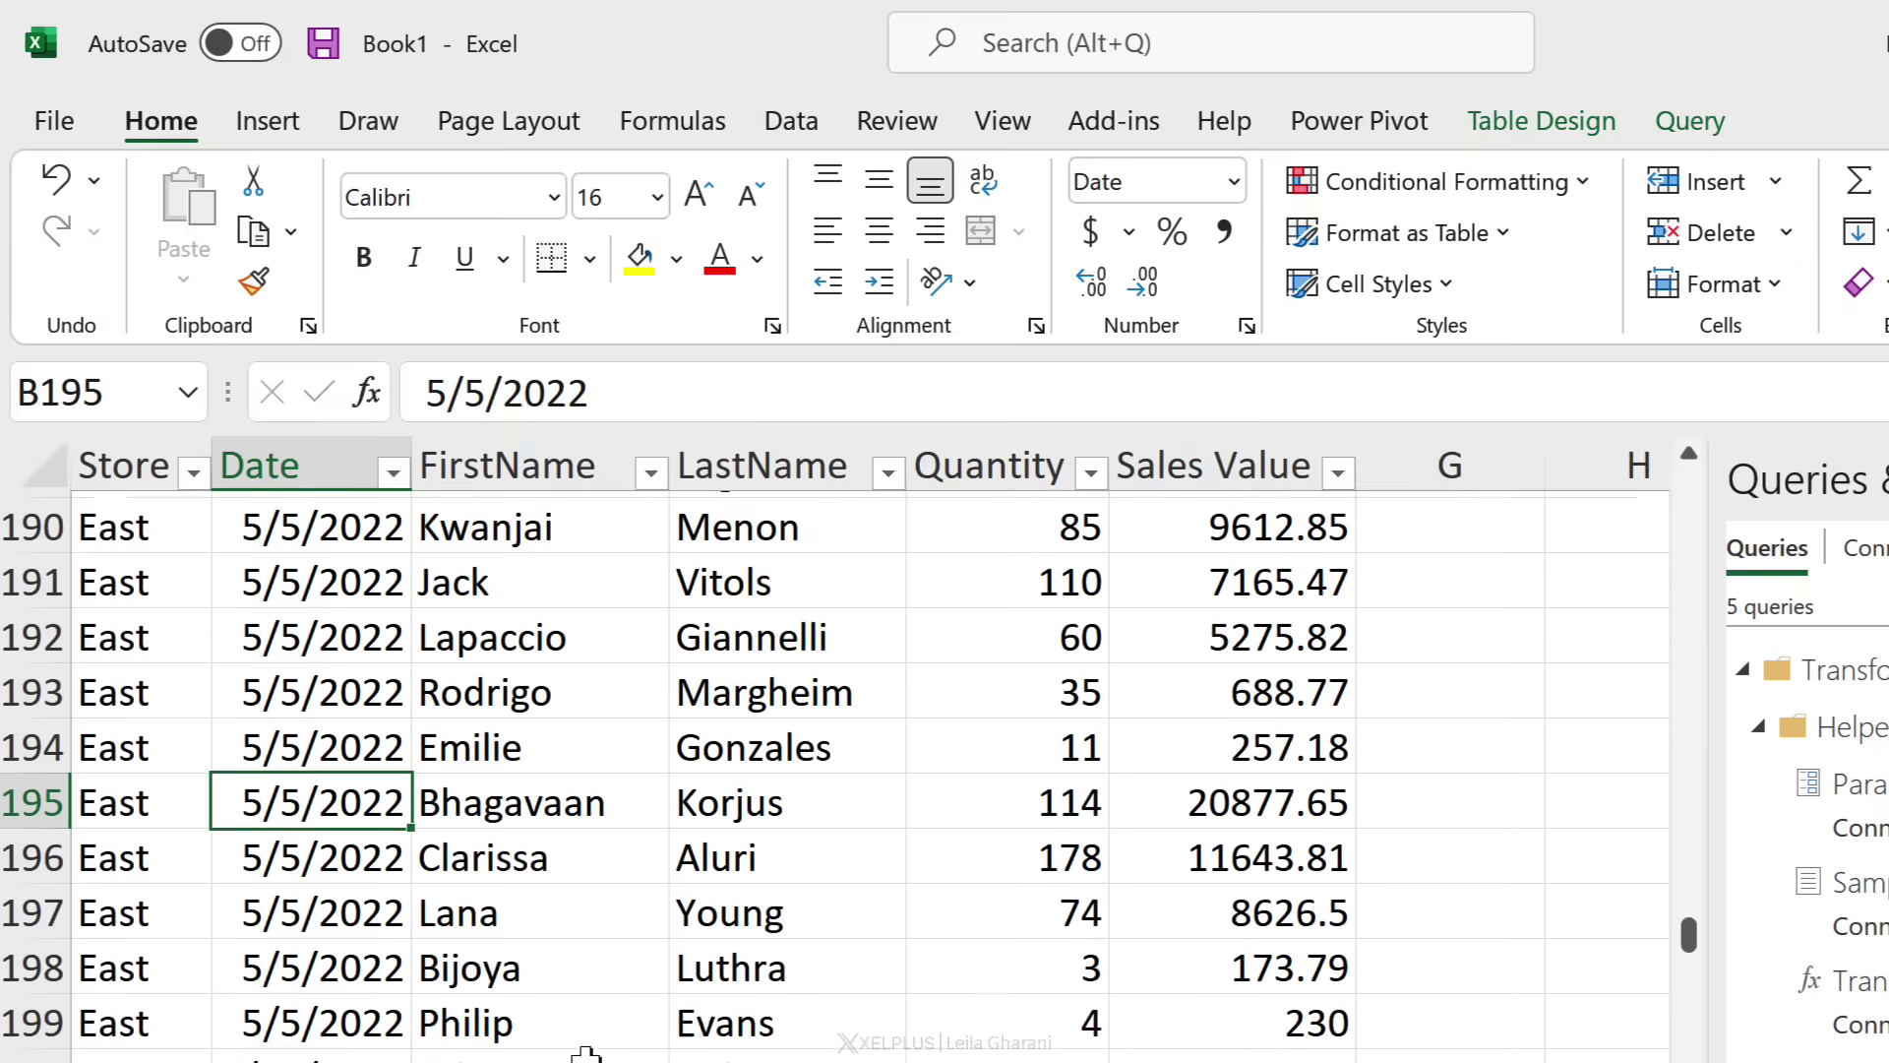
key("ctrl+Down")
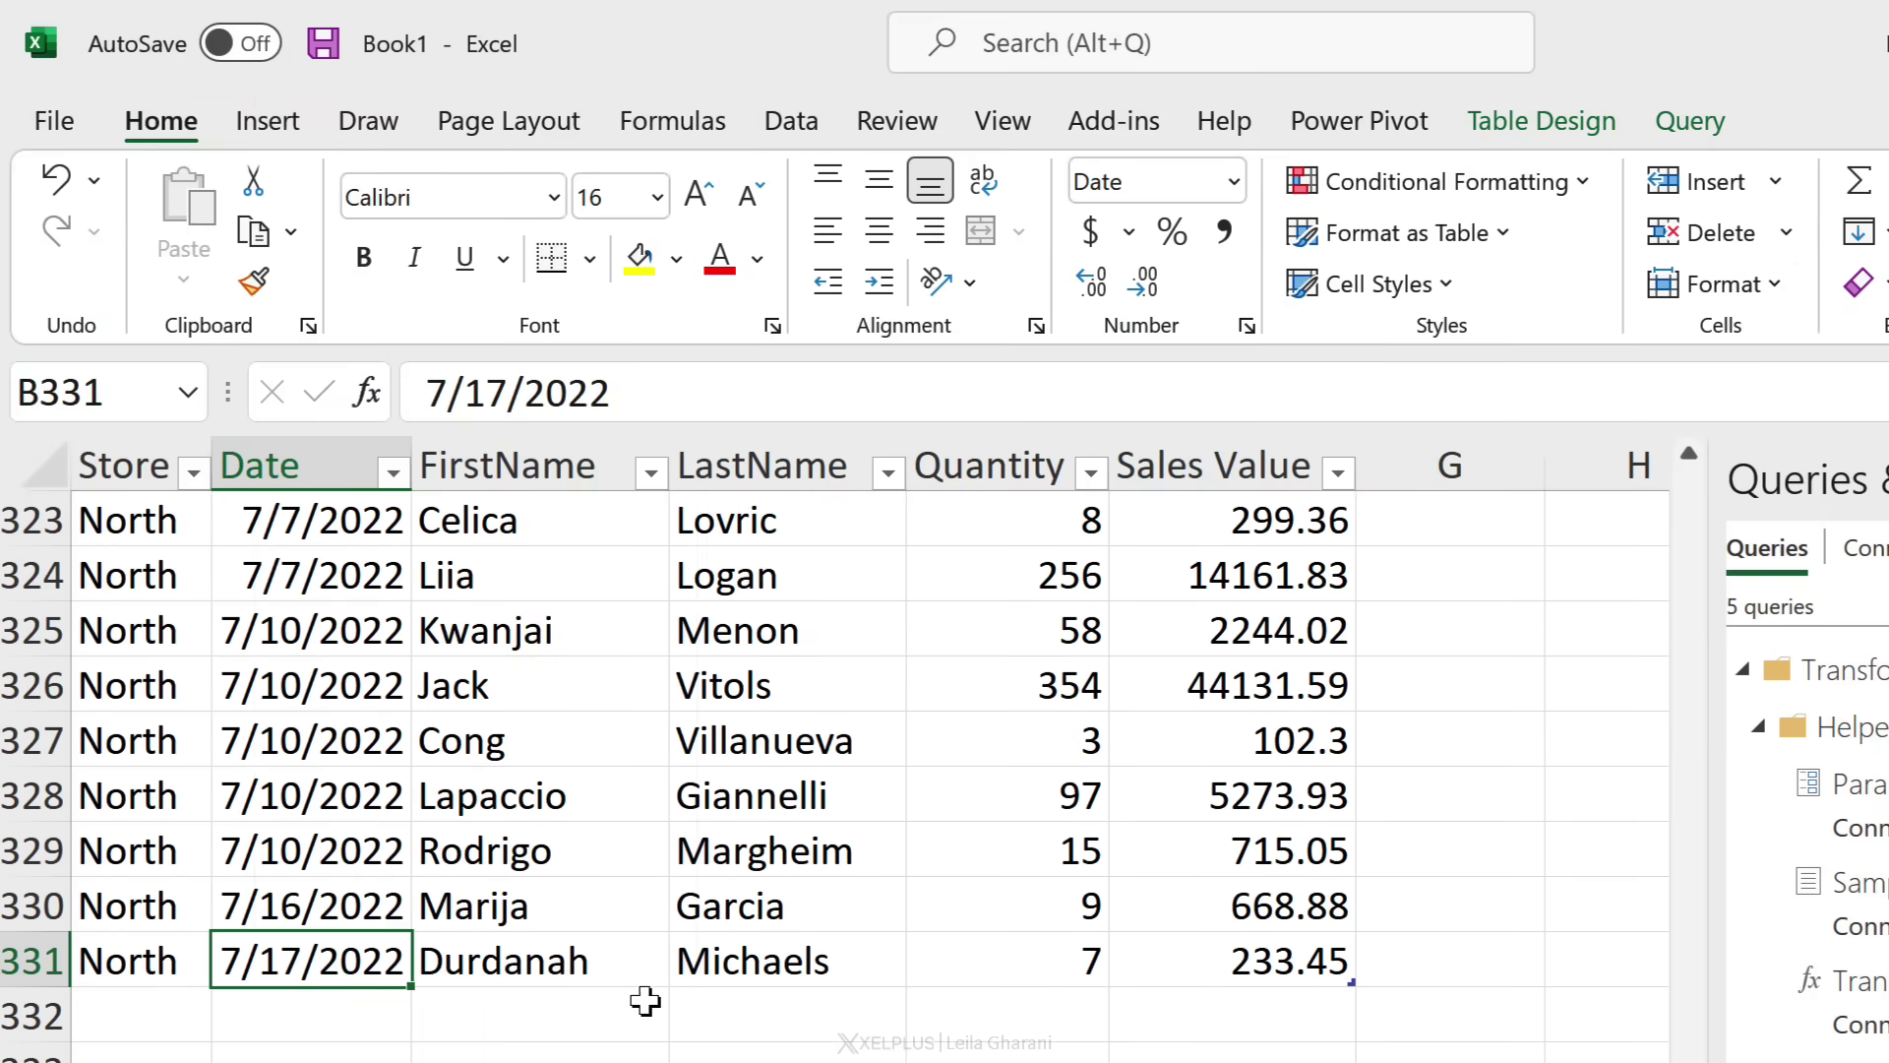
right_click(254, 969)
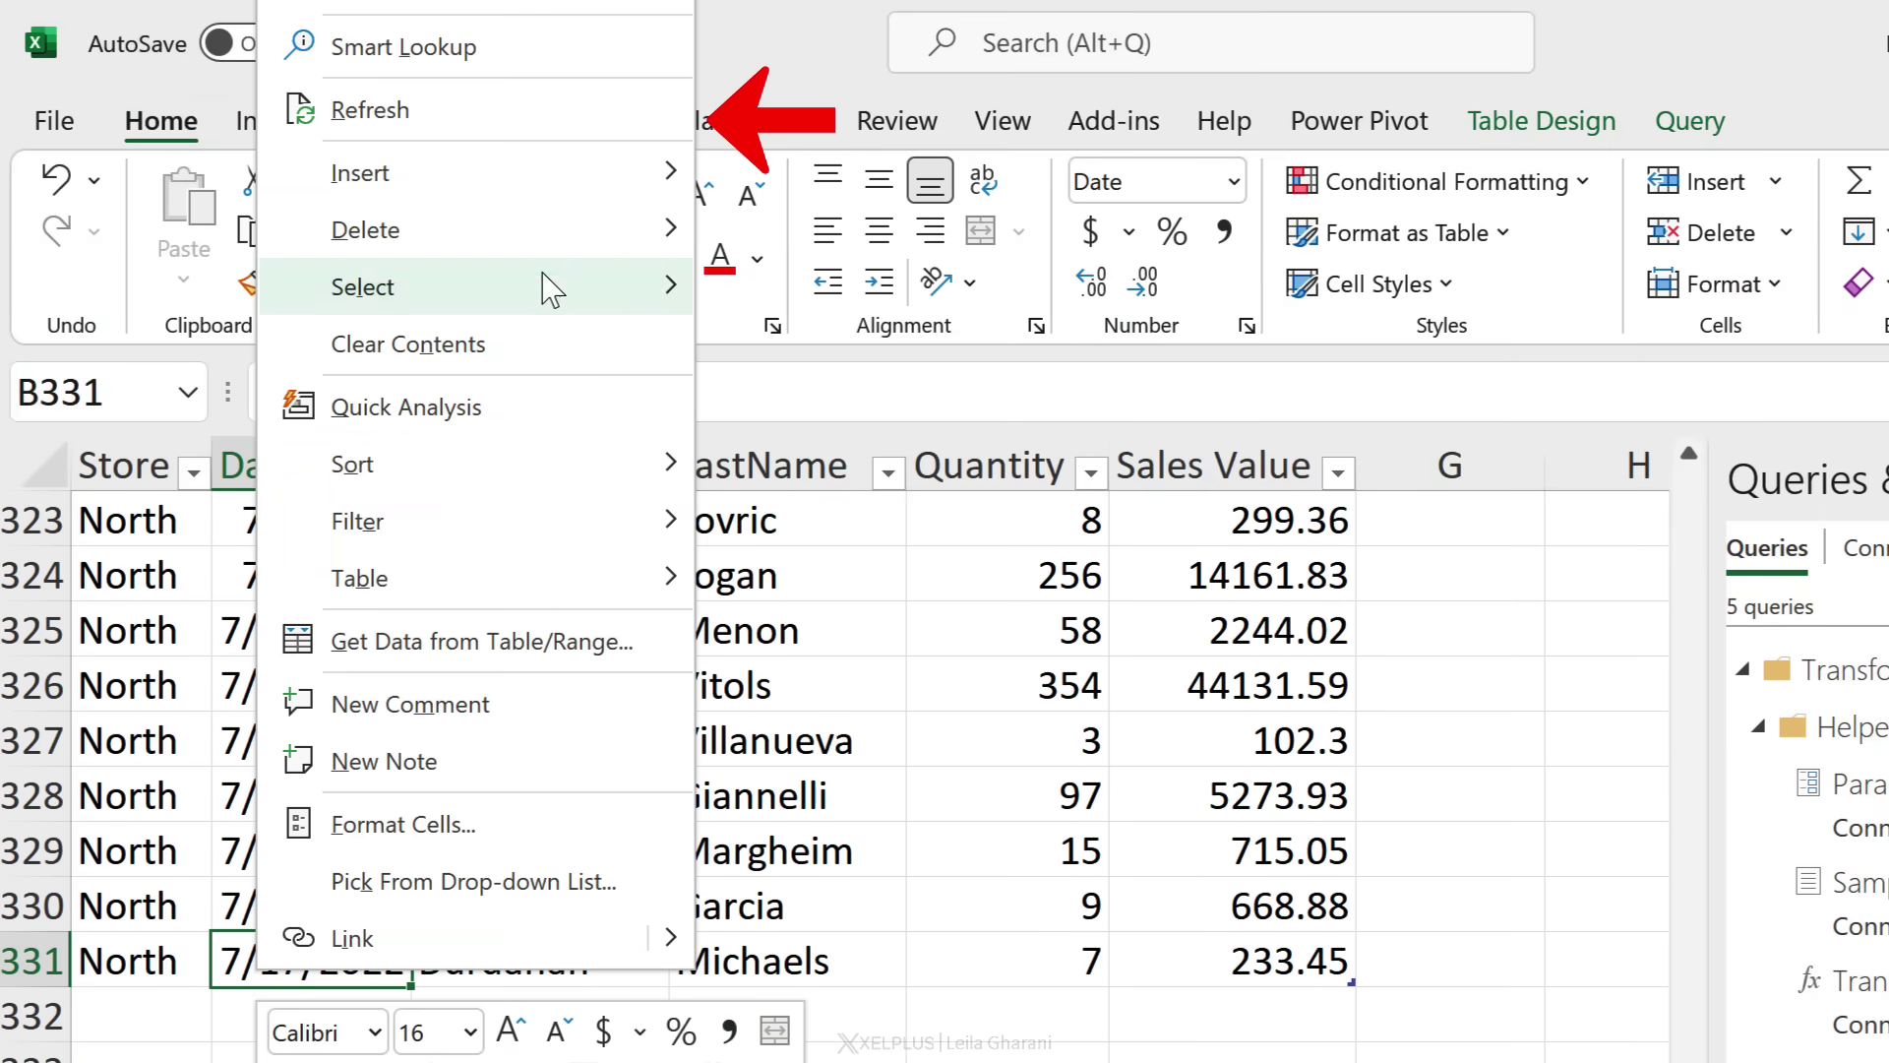
left_click(527, 129)
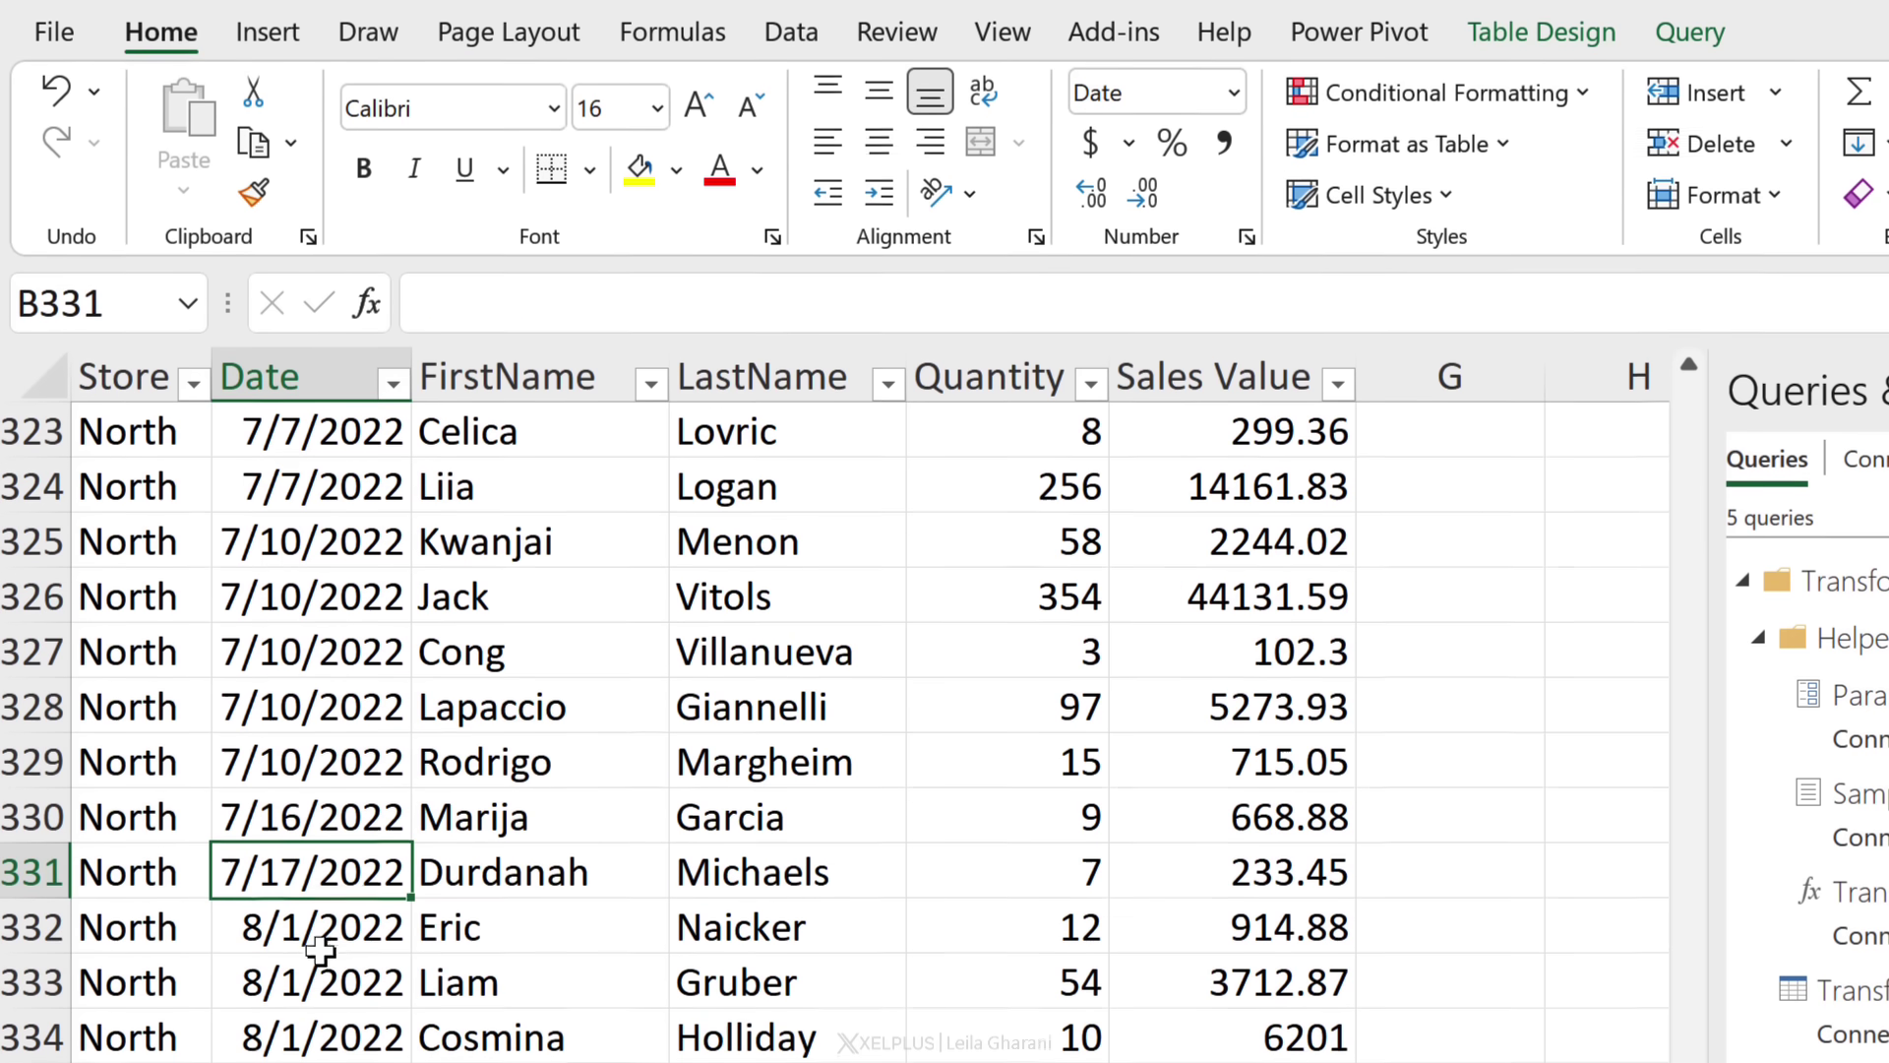
- Check the newly added August North rows and select the SalesPDF query, now 351 rows
left_click(313, 930)
scroll(325, 945, "down", 3)
scroll(347, 968, "down", 4)
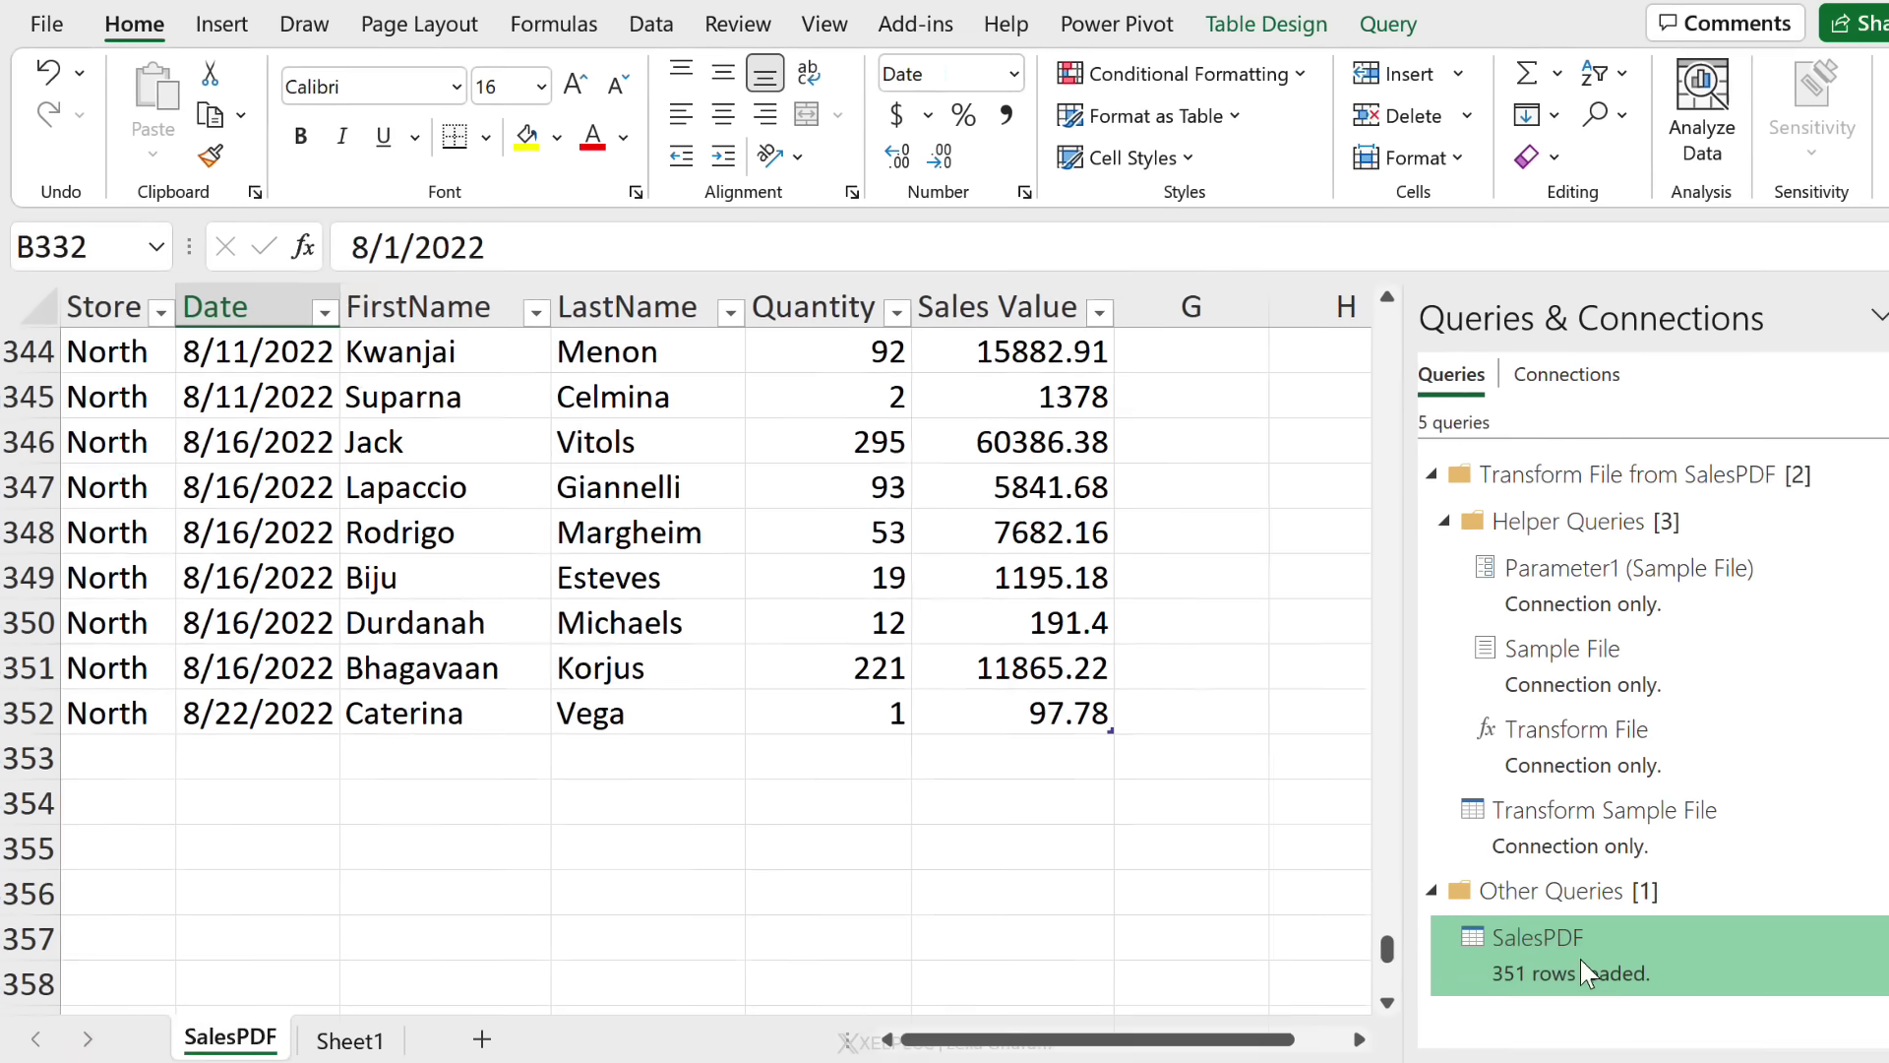
left_click(1580, 960)
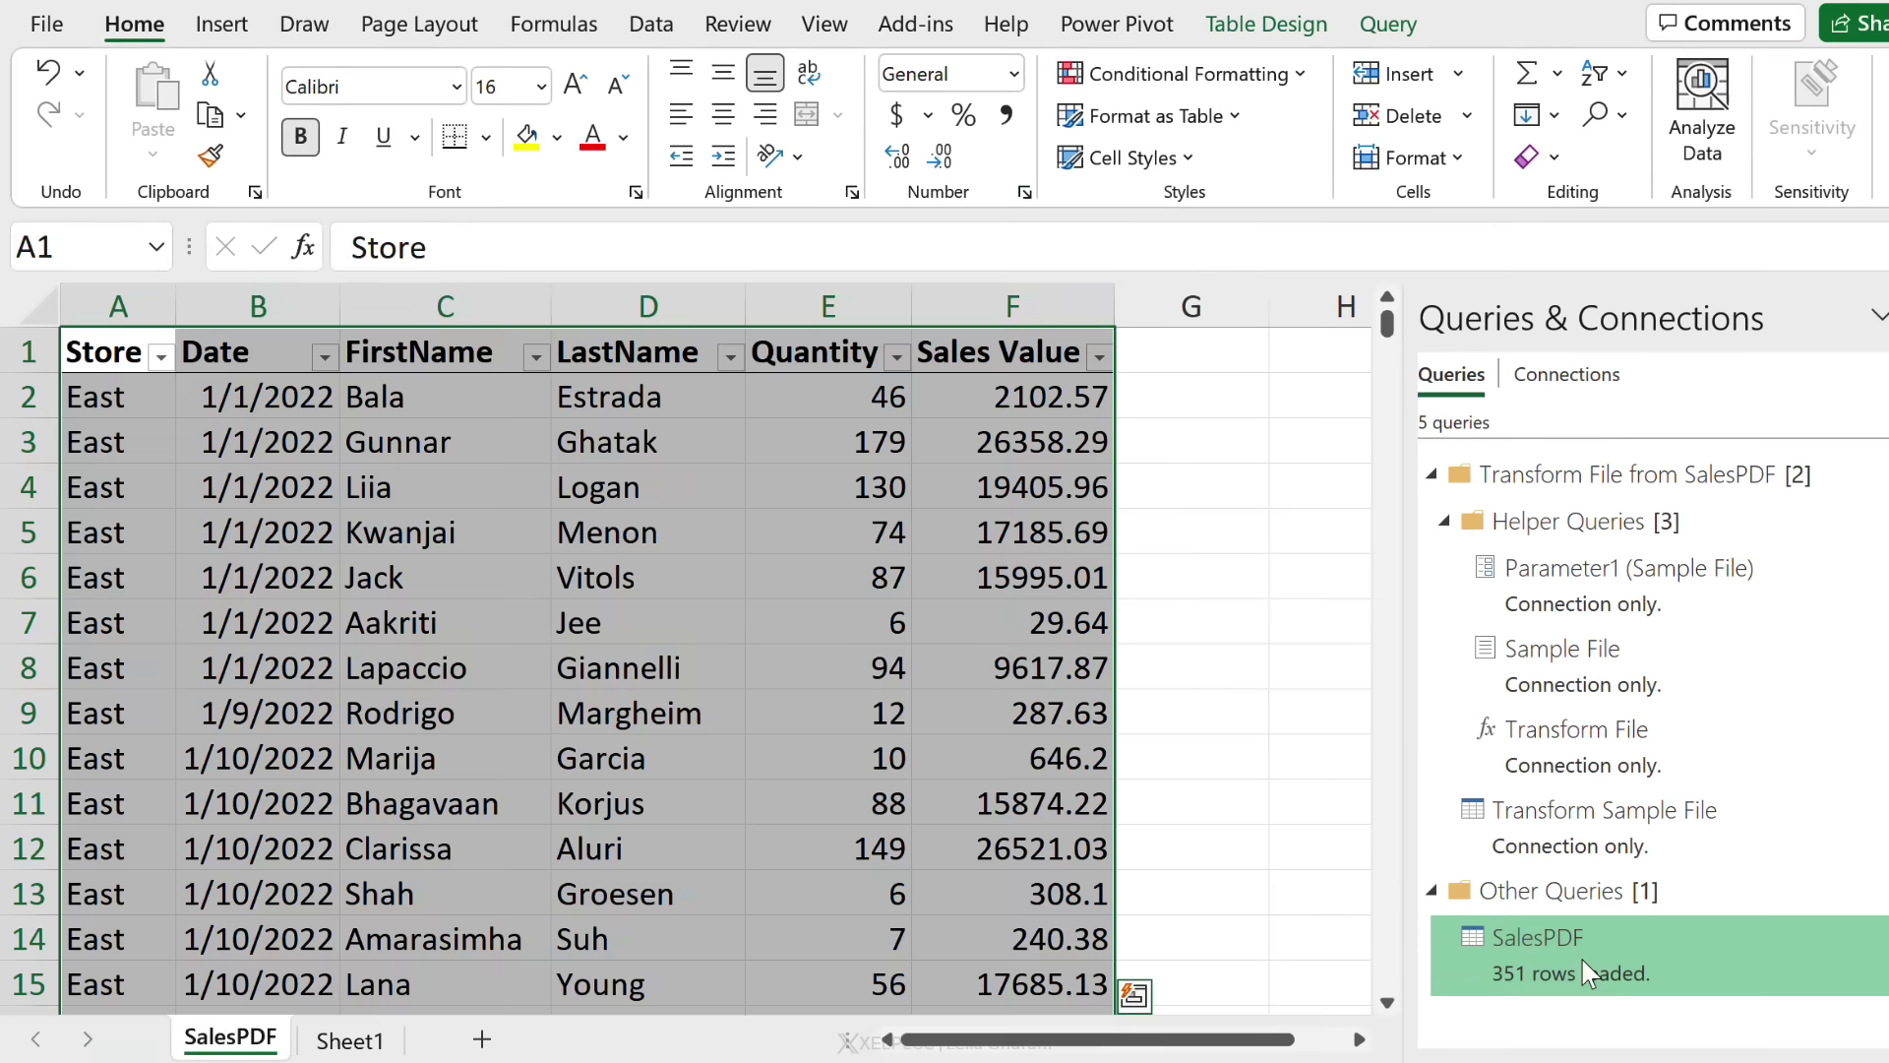
- In the SalesPDF query, merge FirstName and LastName with a Space separator into a 'Full Name' column
double_click(1583, 959)
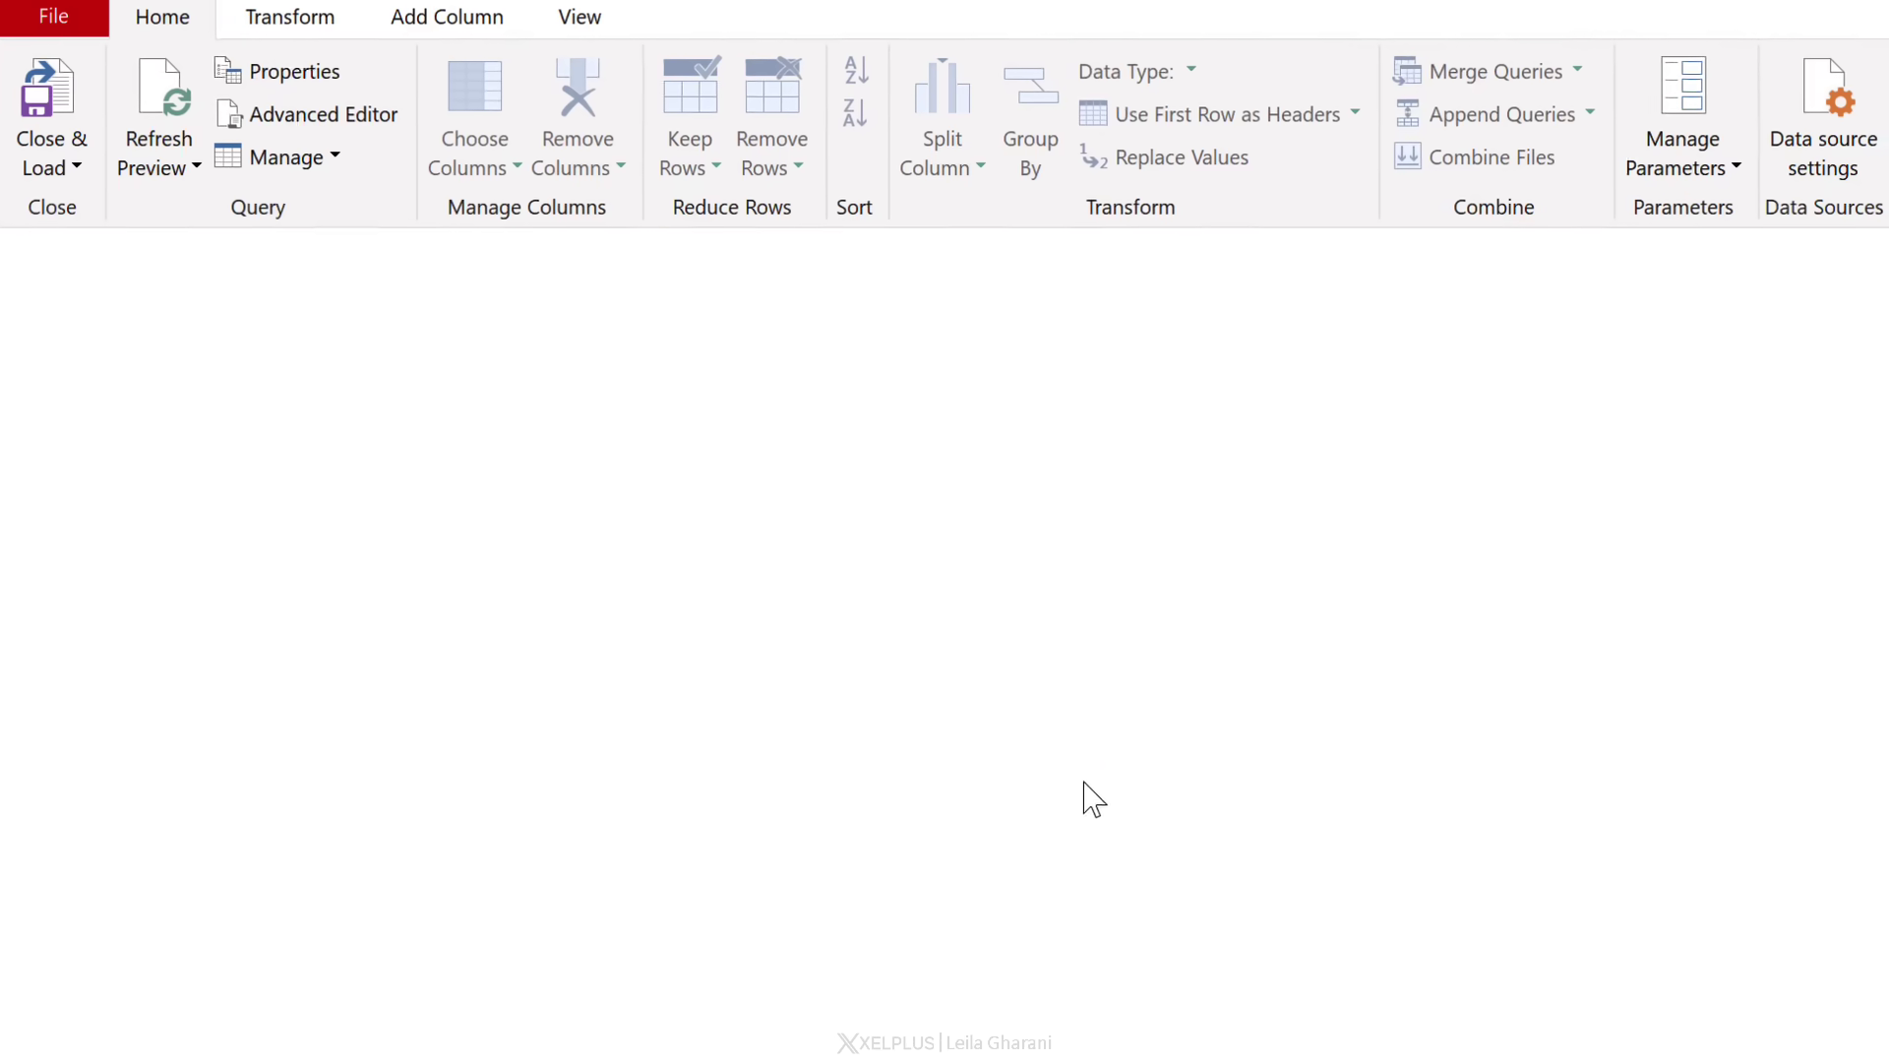
scroll(1131, 590, "right", 3)
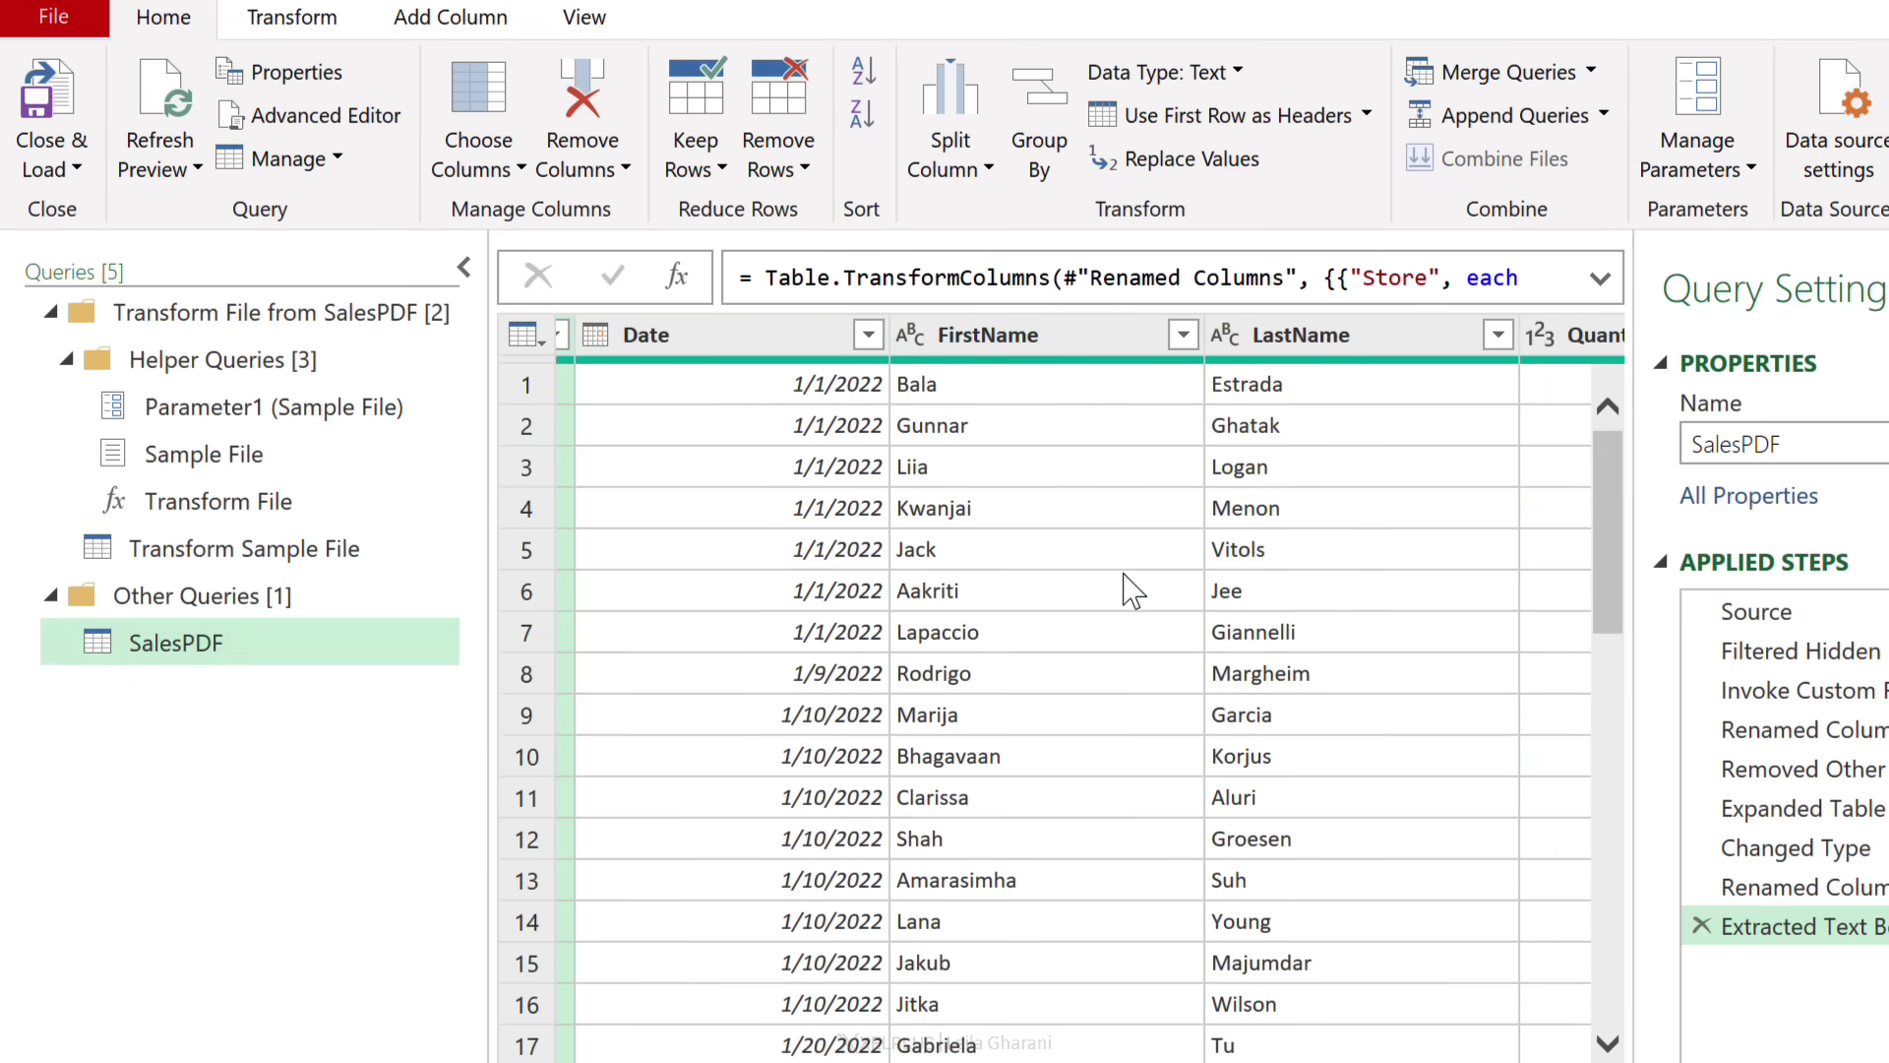
left_click(1053, 339)
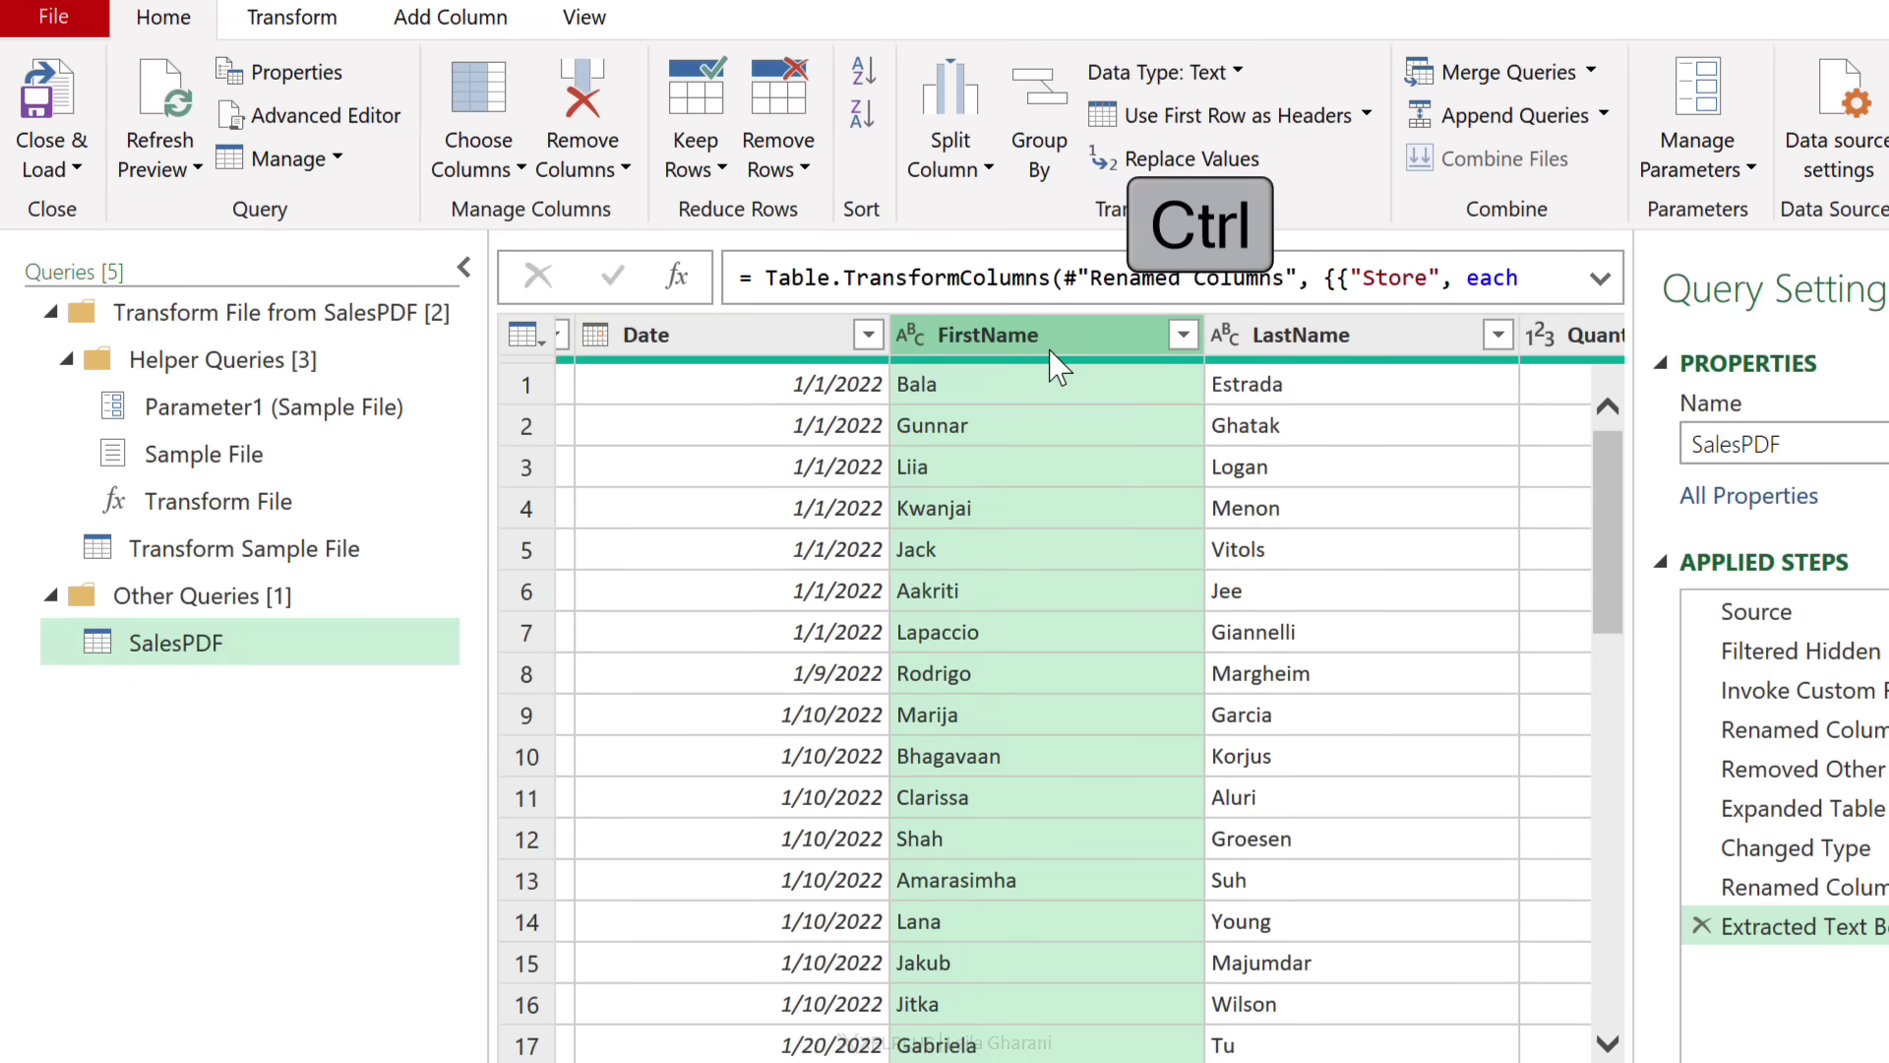
left_click(1343, 342, "ctrl")
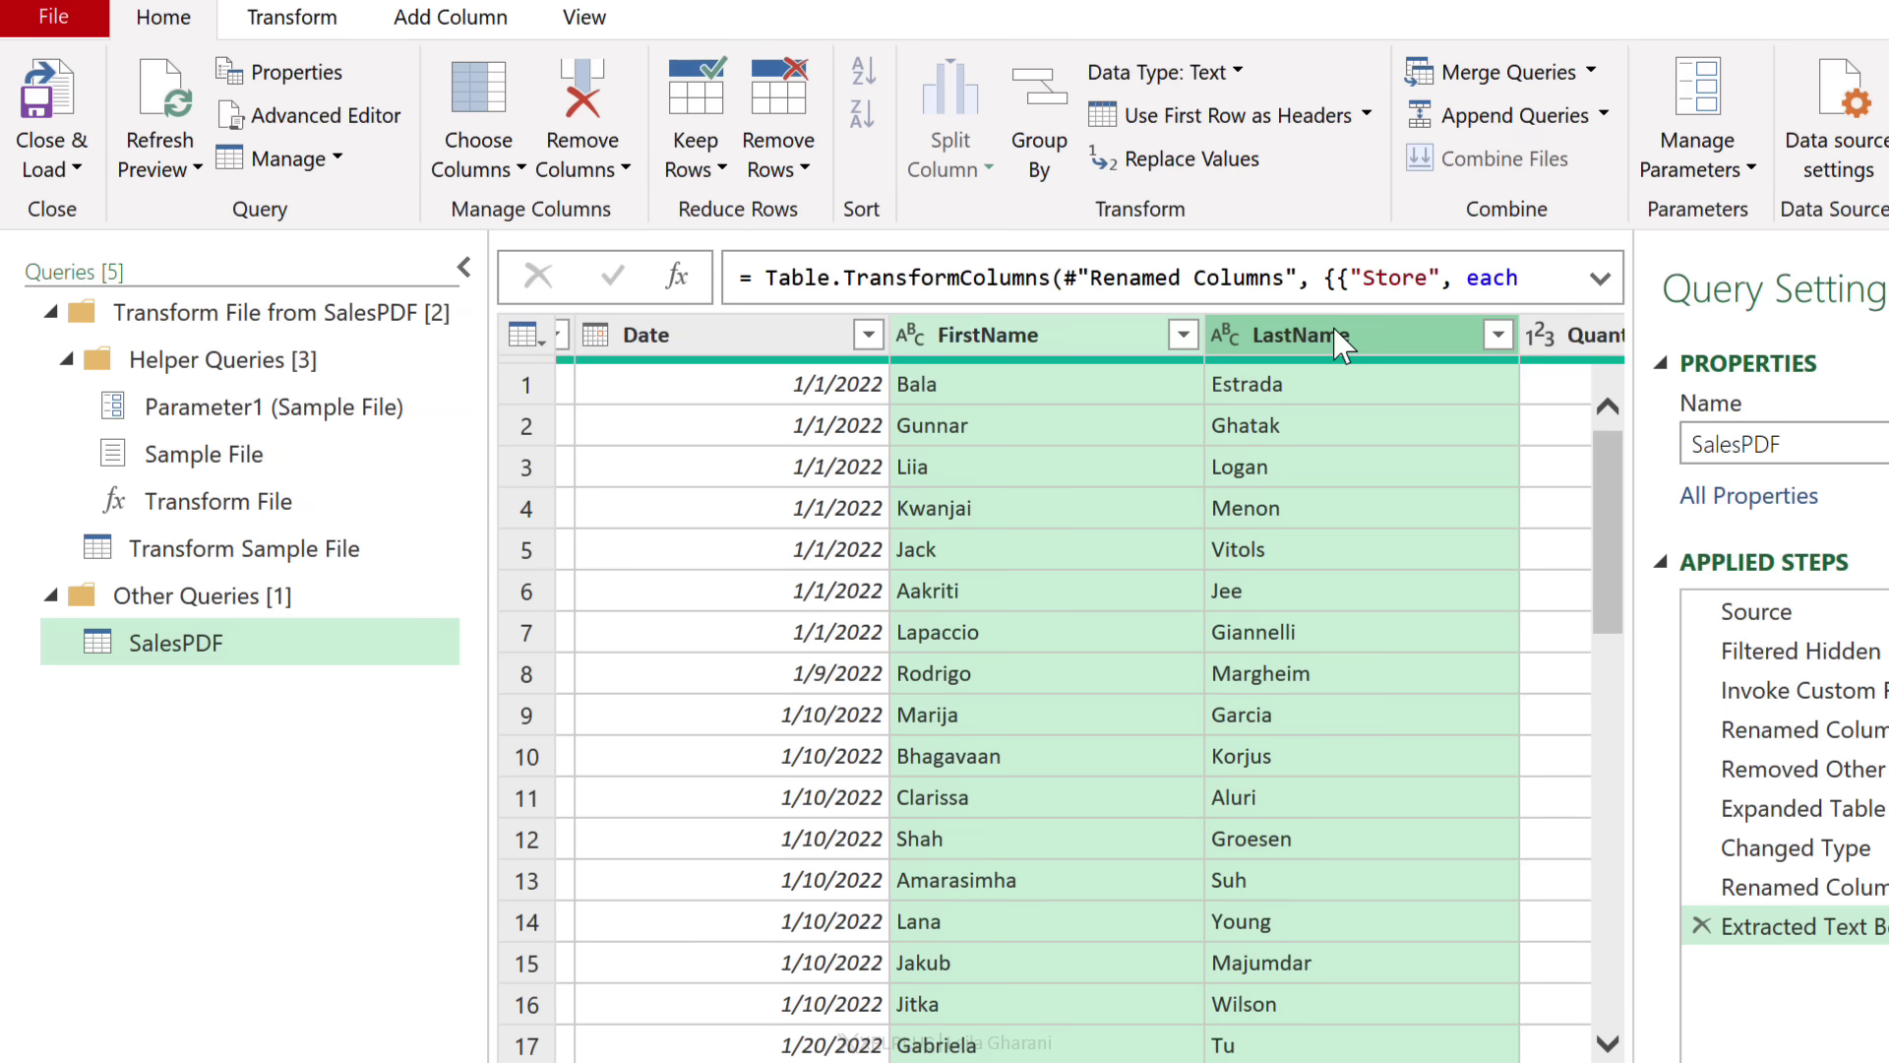
right_click(1338, 343)
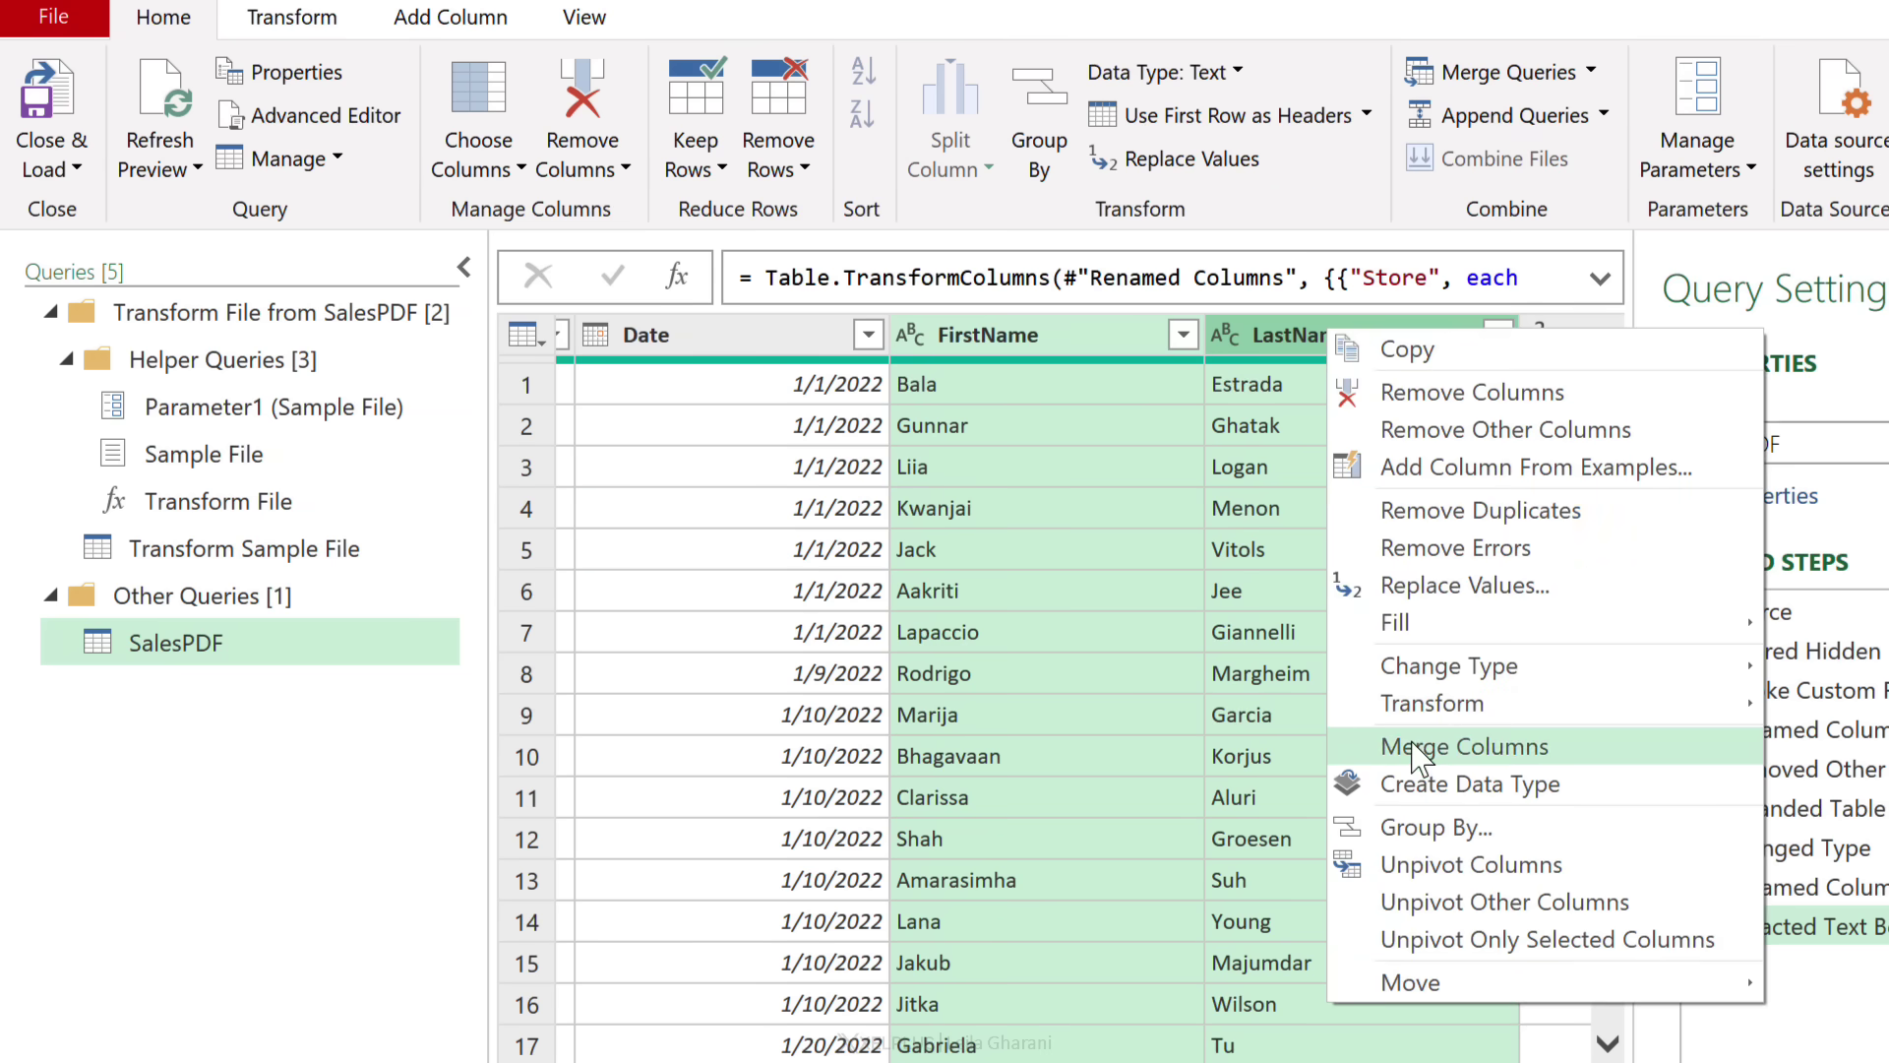
left_click(1476, 746)
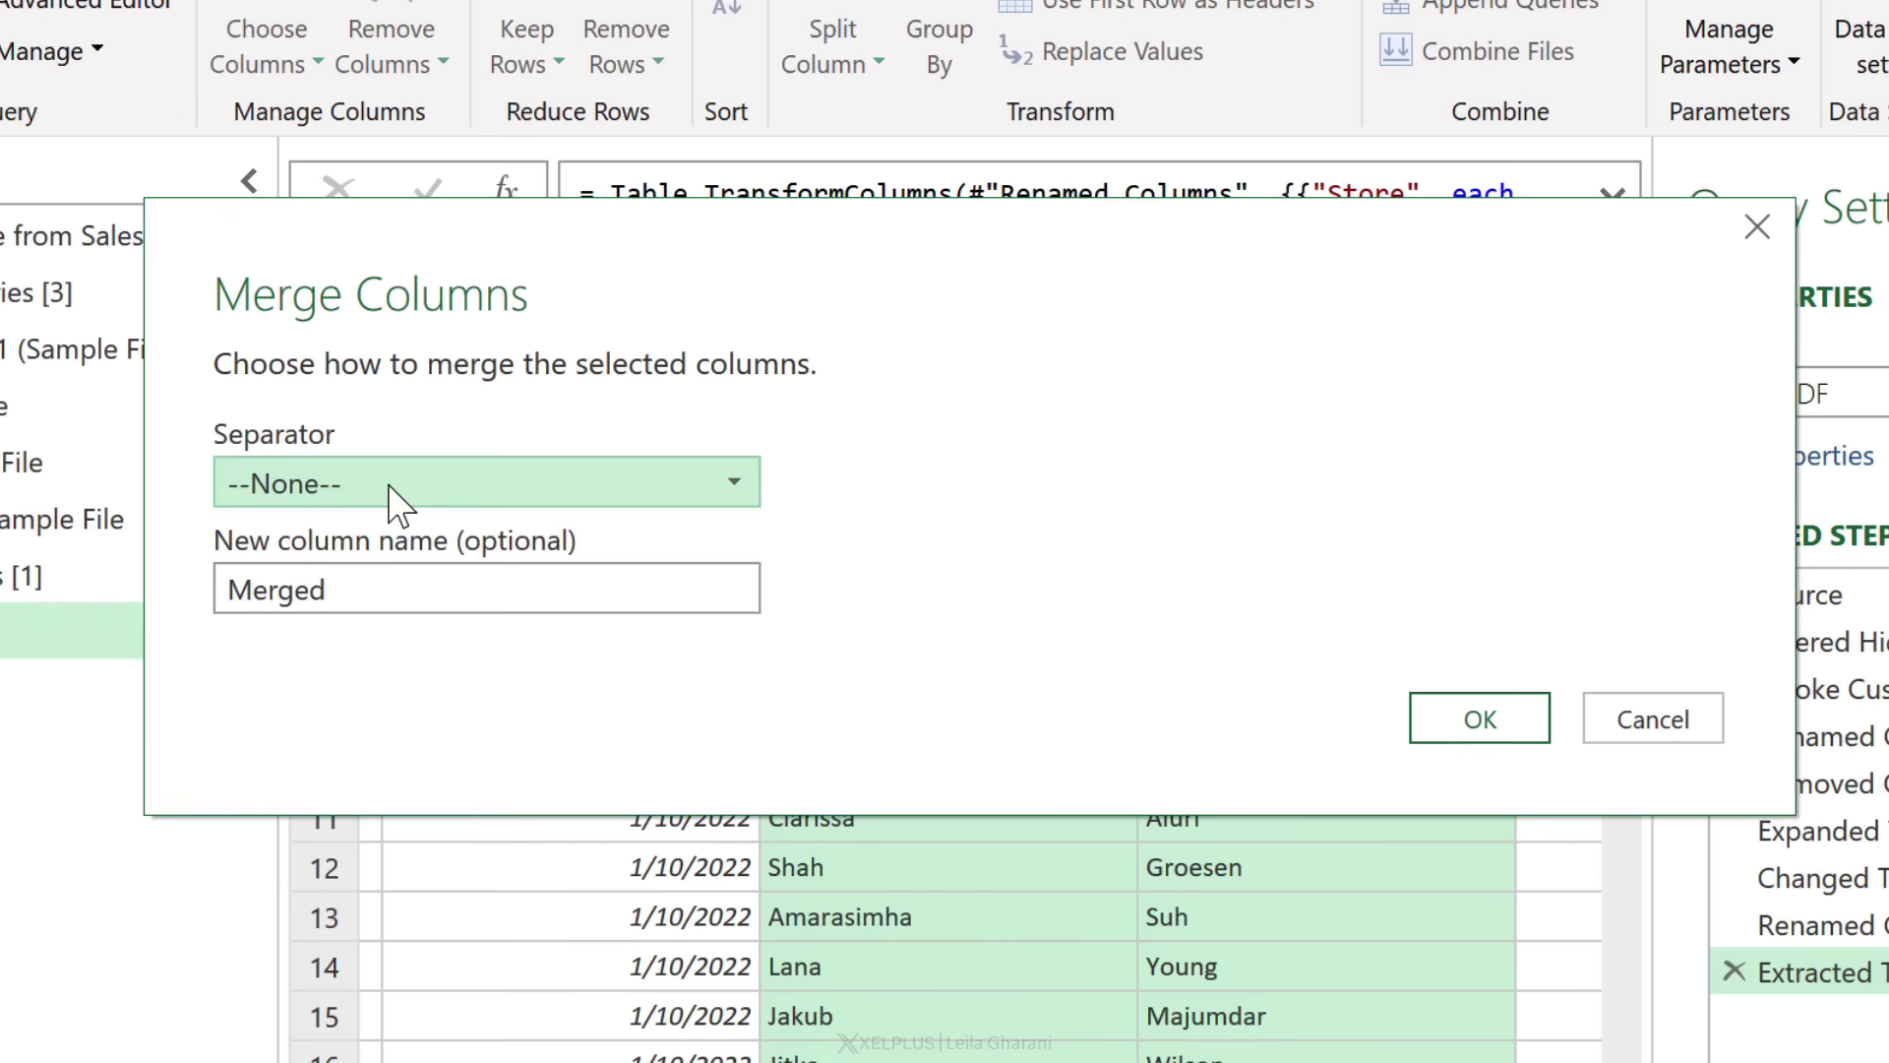
left_click(533, 511)
left_click(371, 770)
left_click_drag(340, 591, 232, 590)
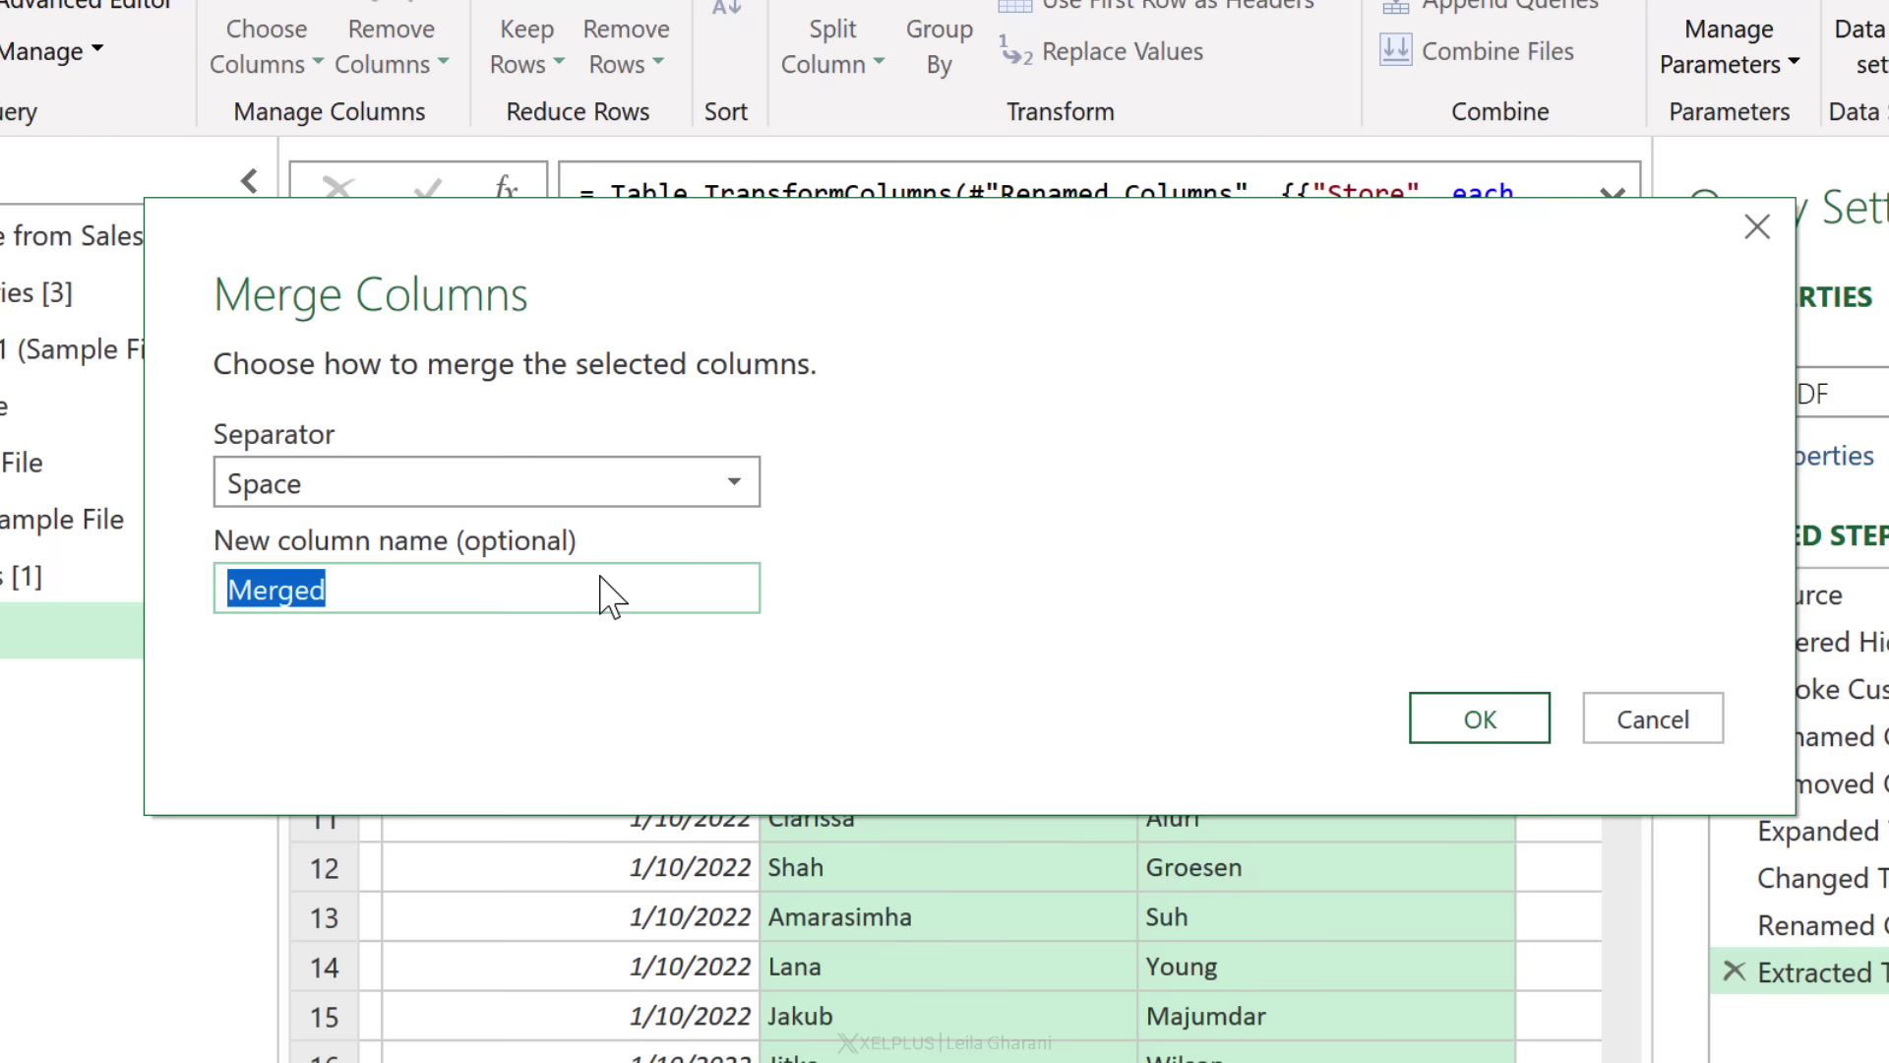
type("Full Name")
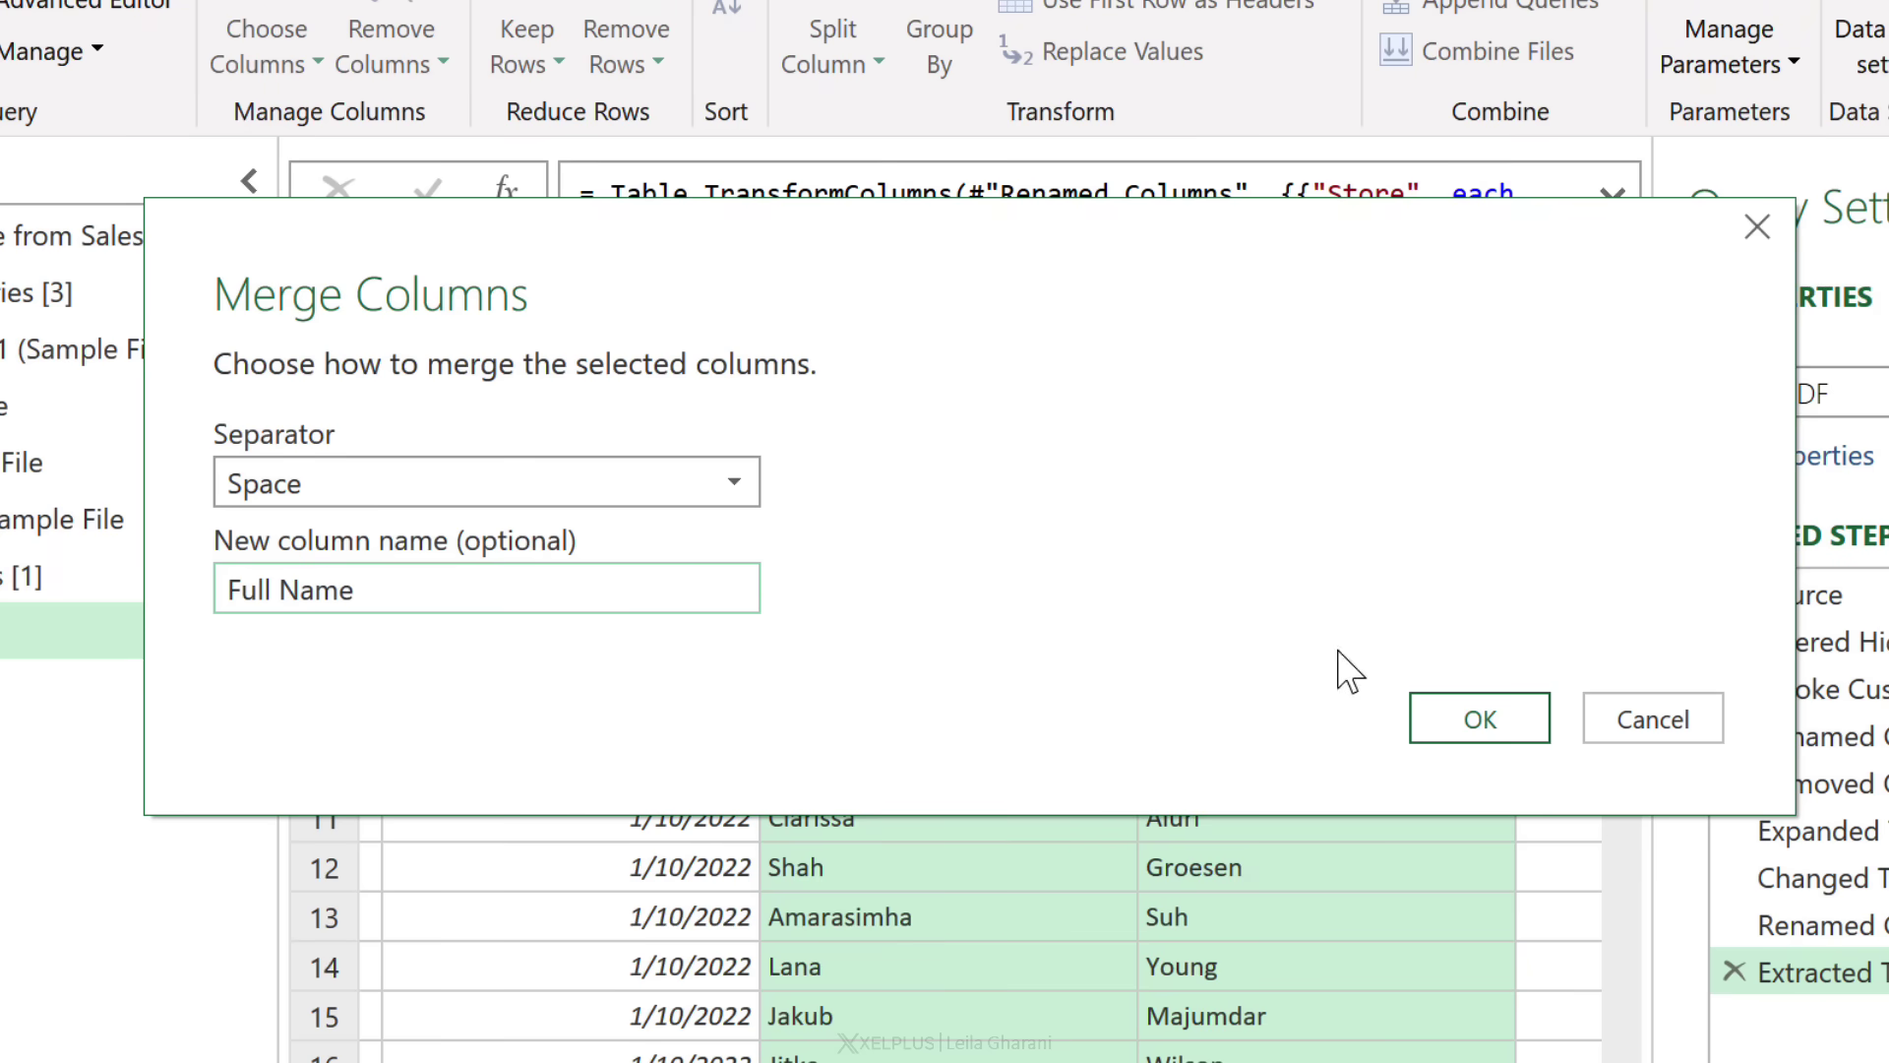
left_click(1478, 717)
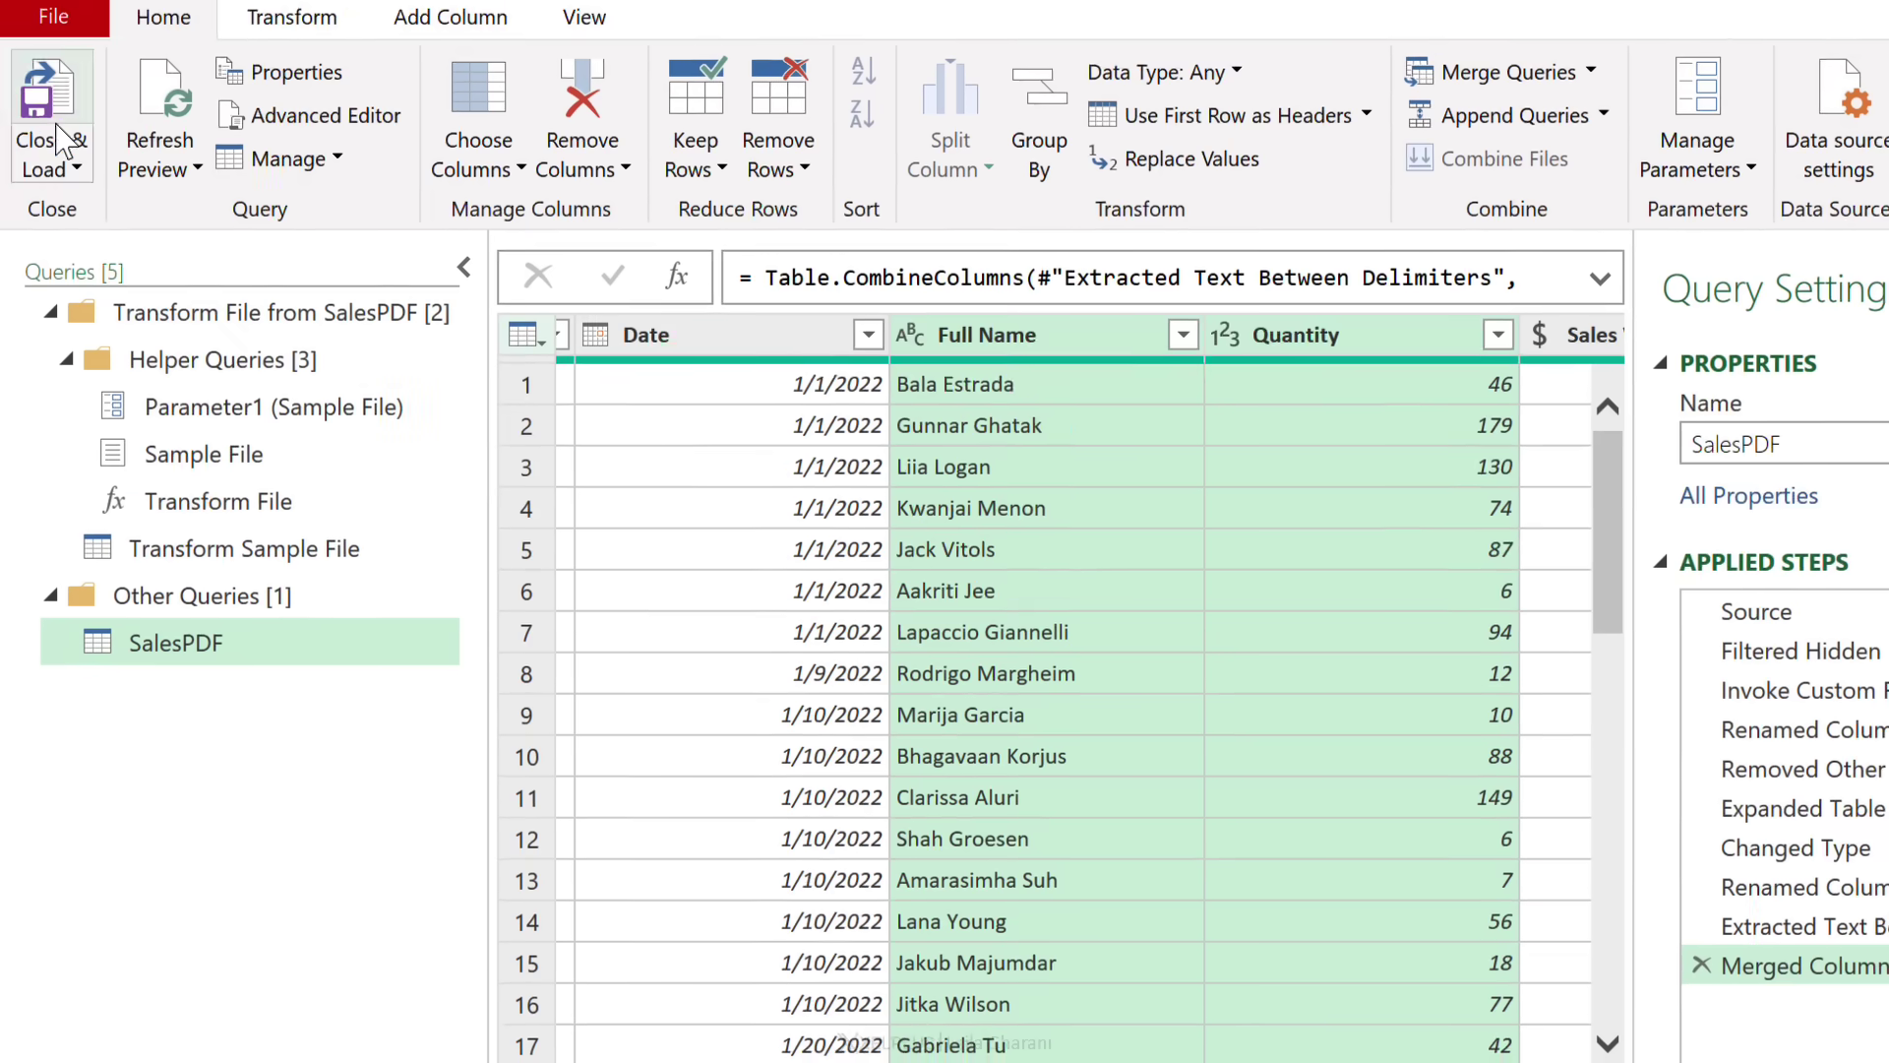
- Close & Load the query into the worksheet and bold the Full Name header in C1
left_click(25, 128)
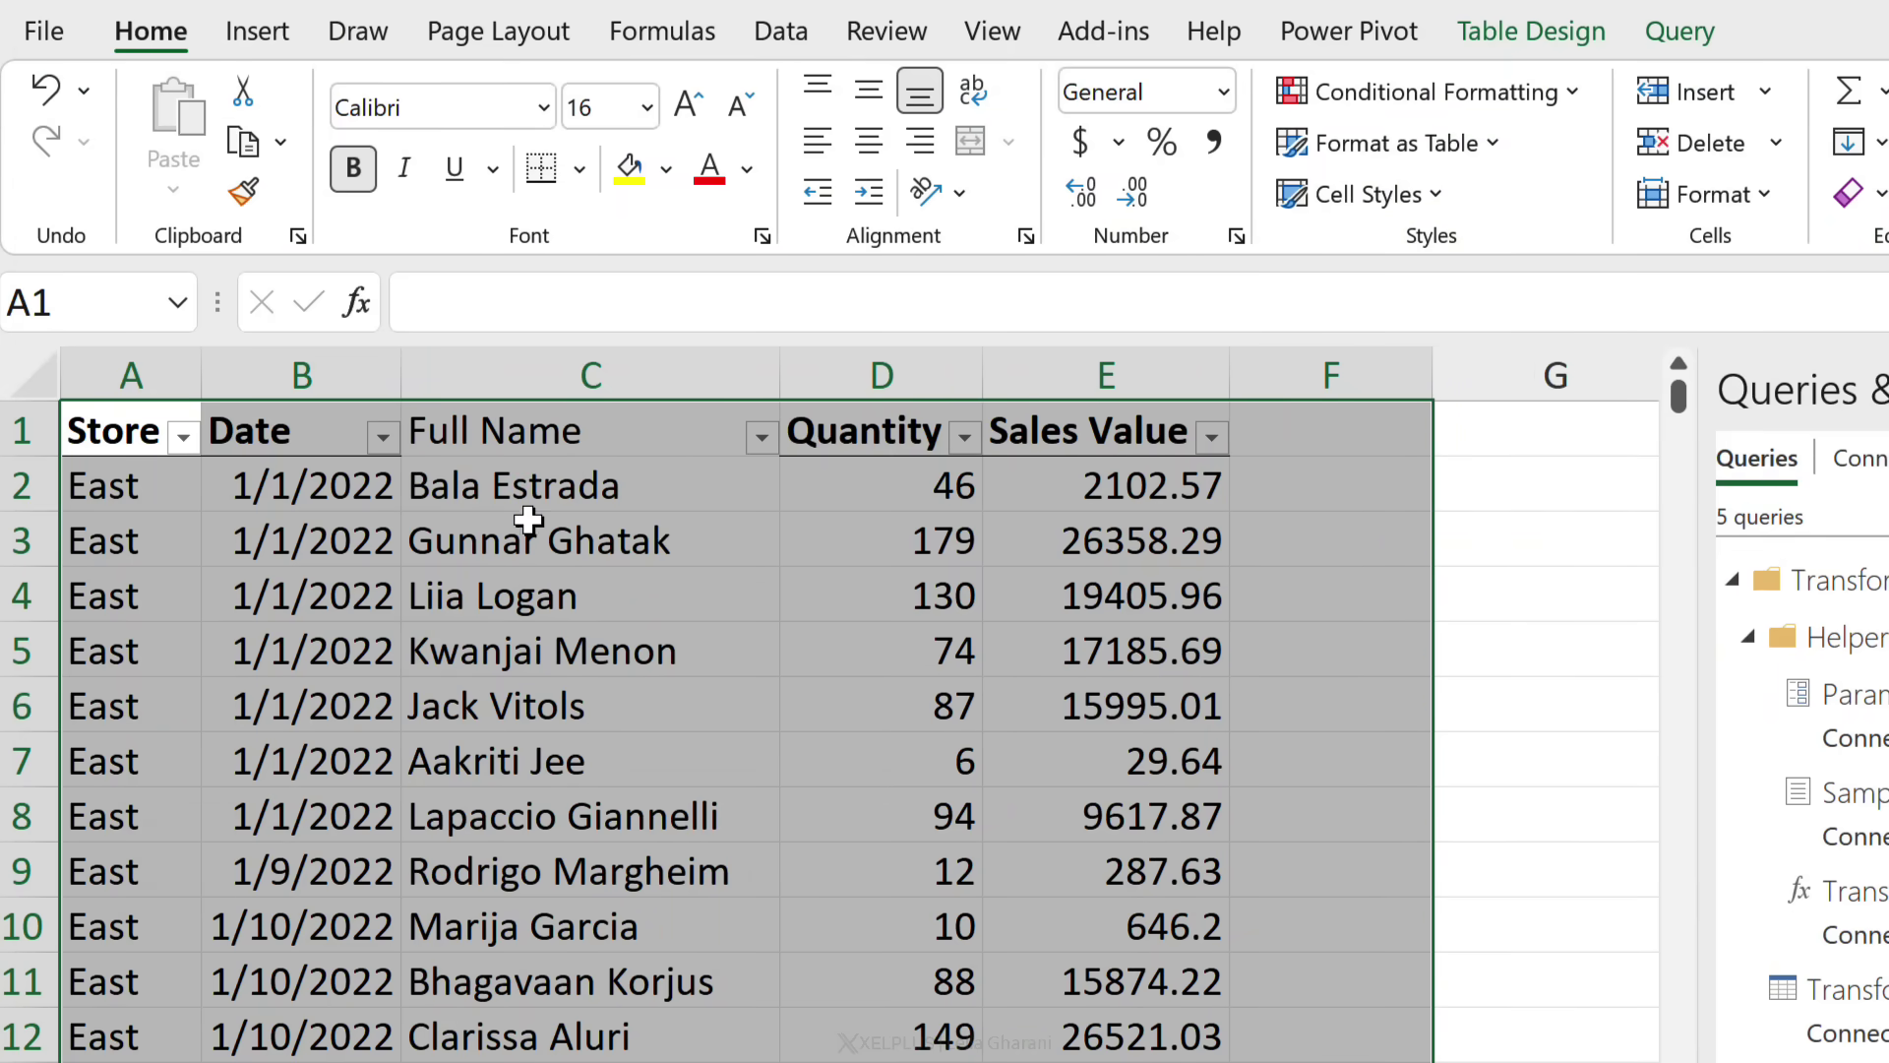
left_click(519, 432)
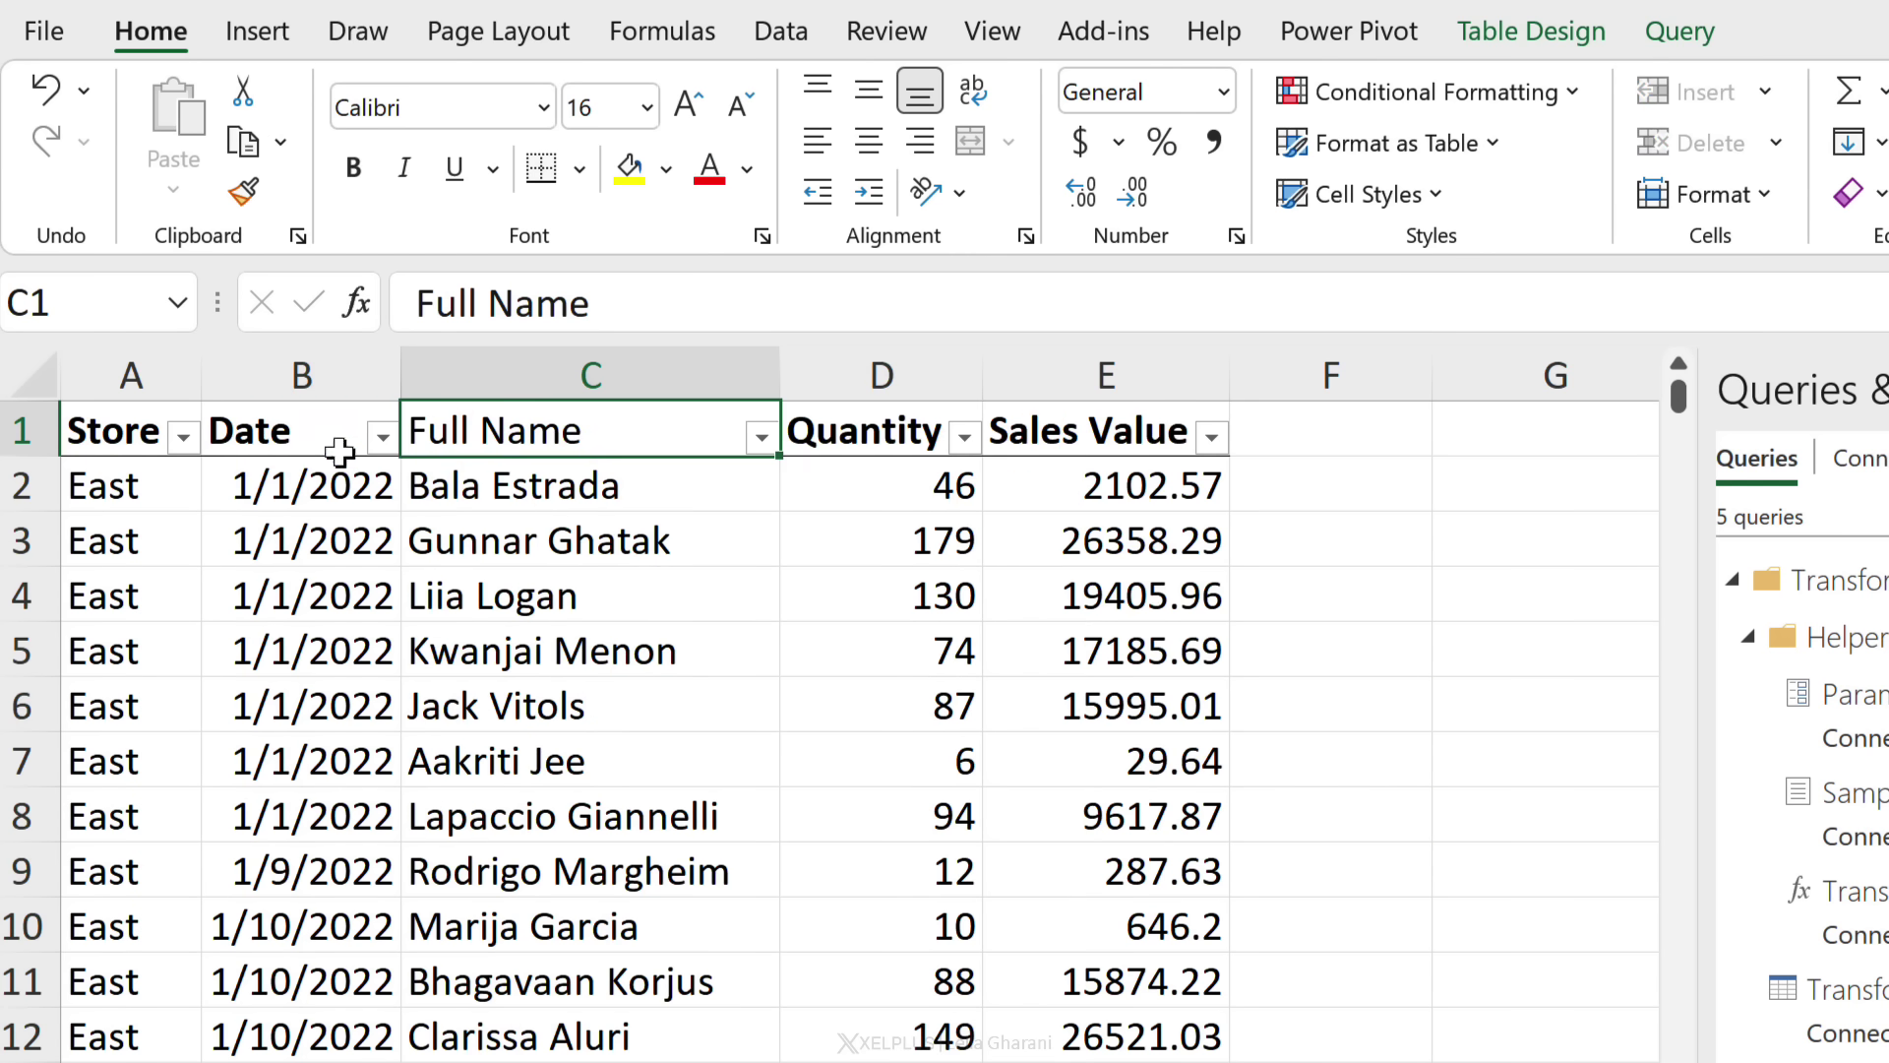
left_click(354, 167)
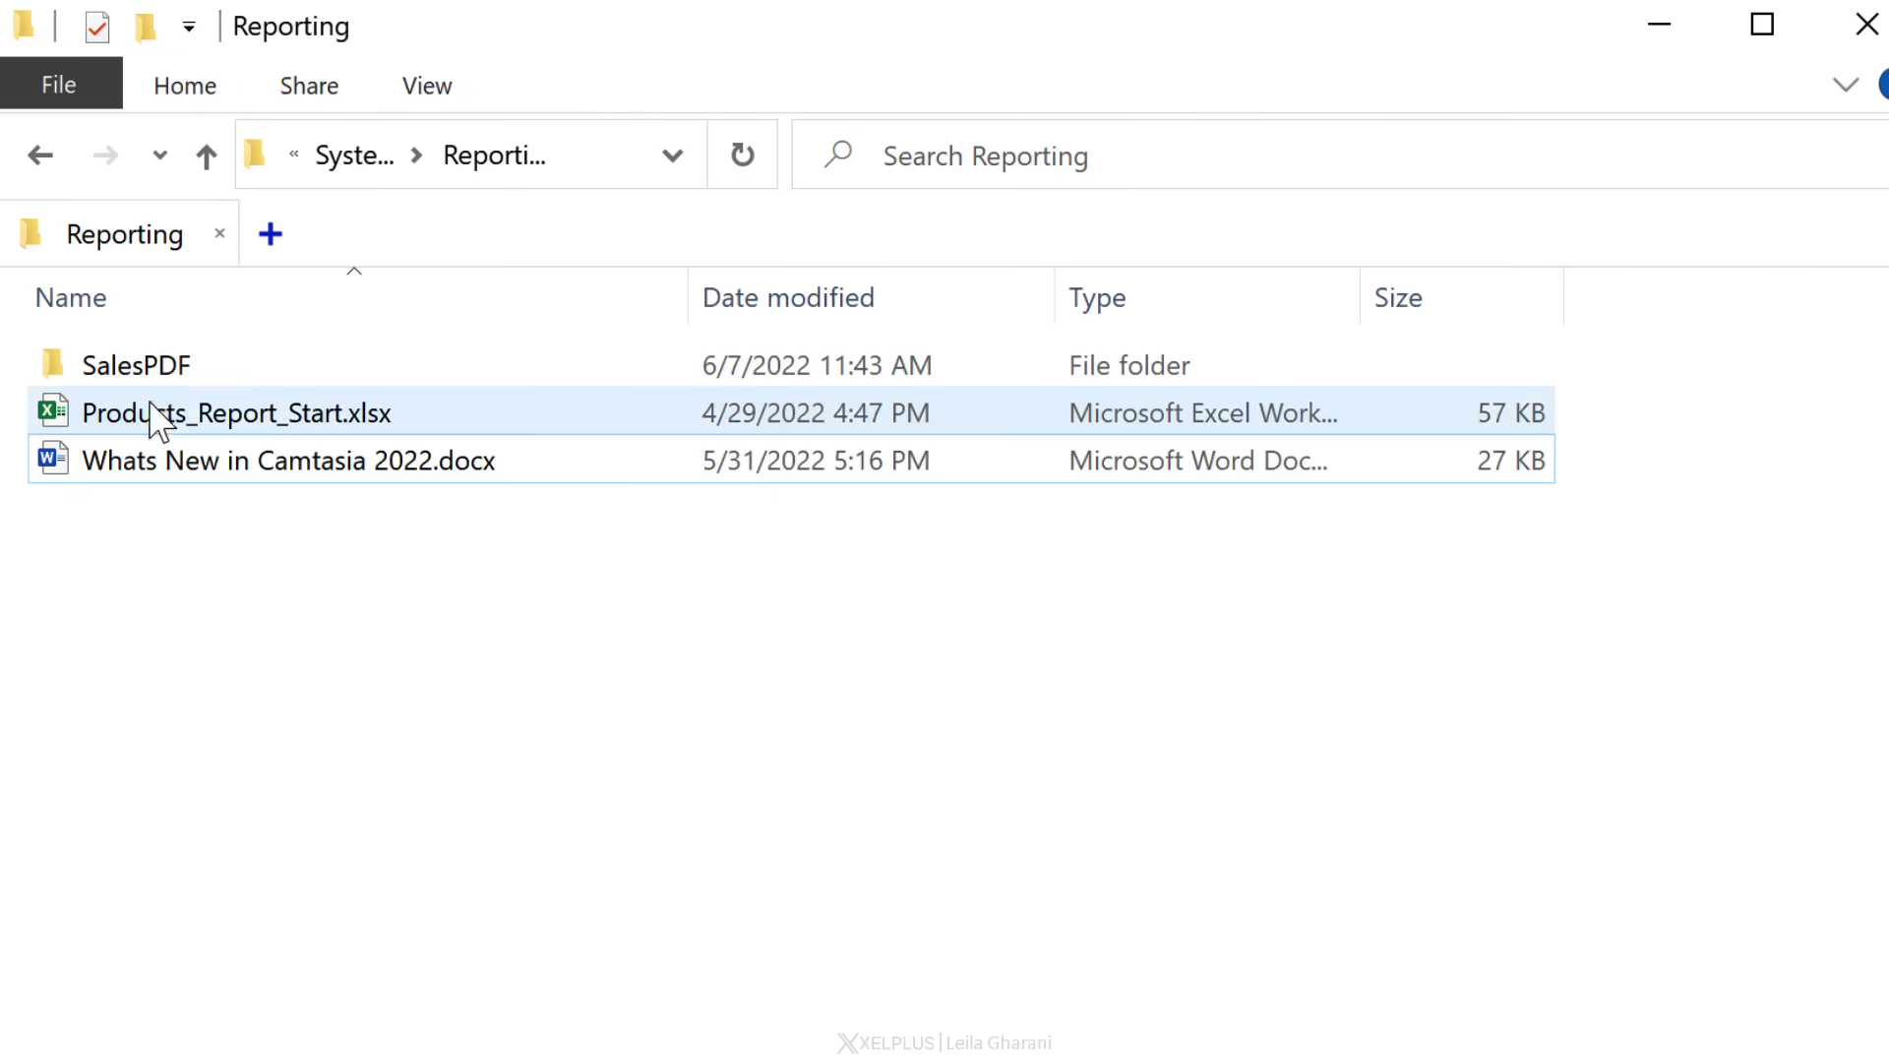
- Drag 'Whats New in Camtasia 2022.docx' from Reporting onto the SalesPDF folder
left_click(167, 473)
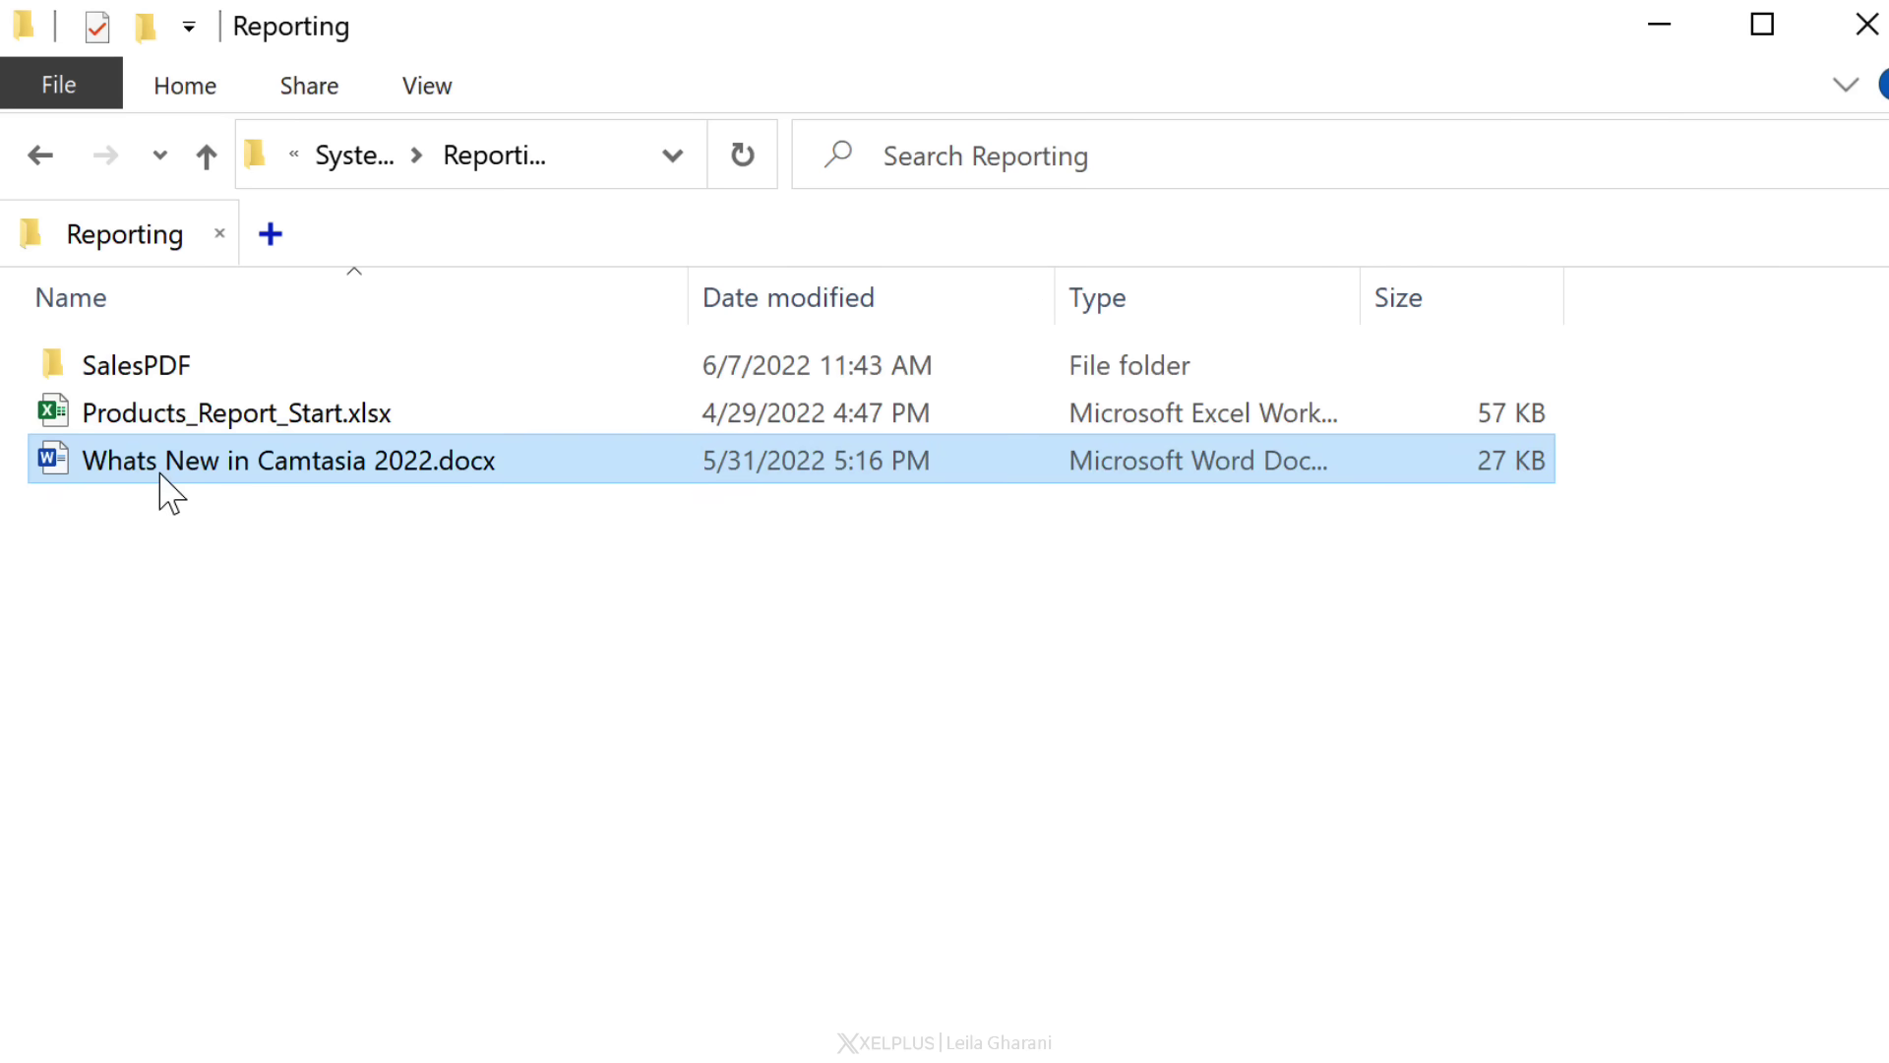
left_click_drag(163, 472, 135, 362)
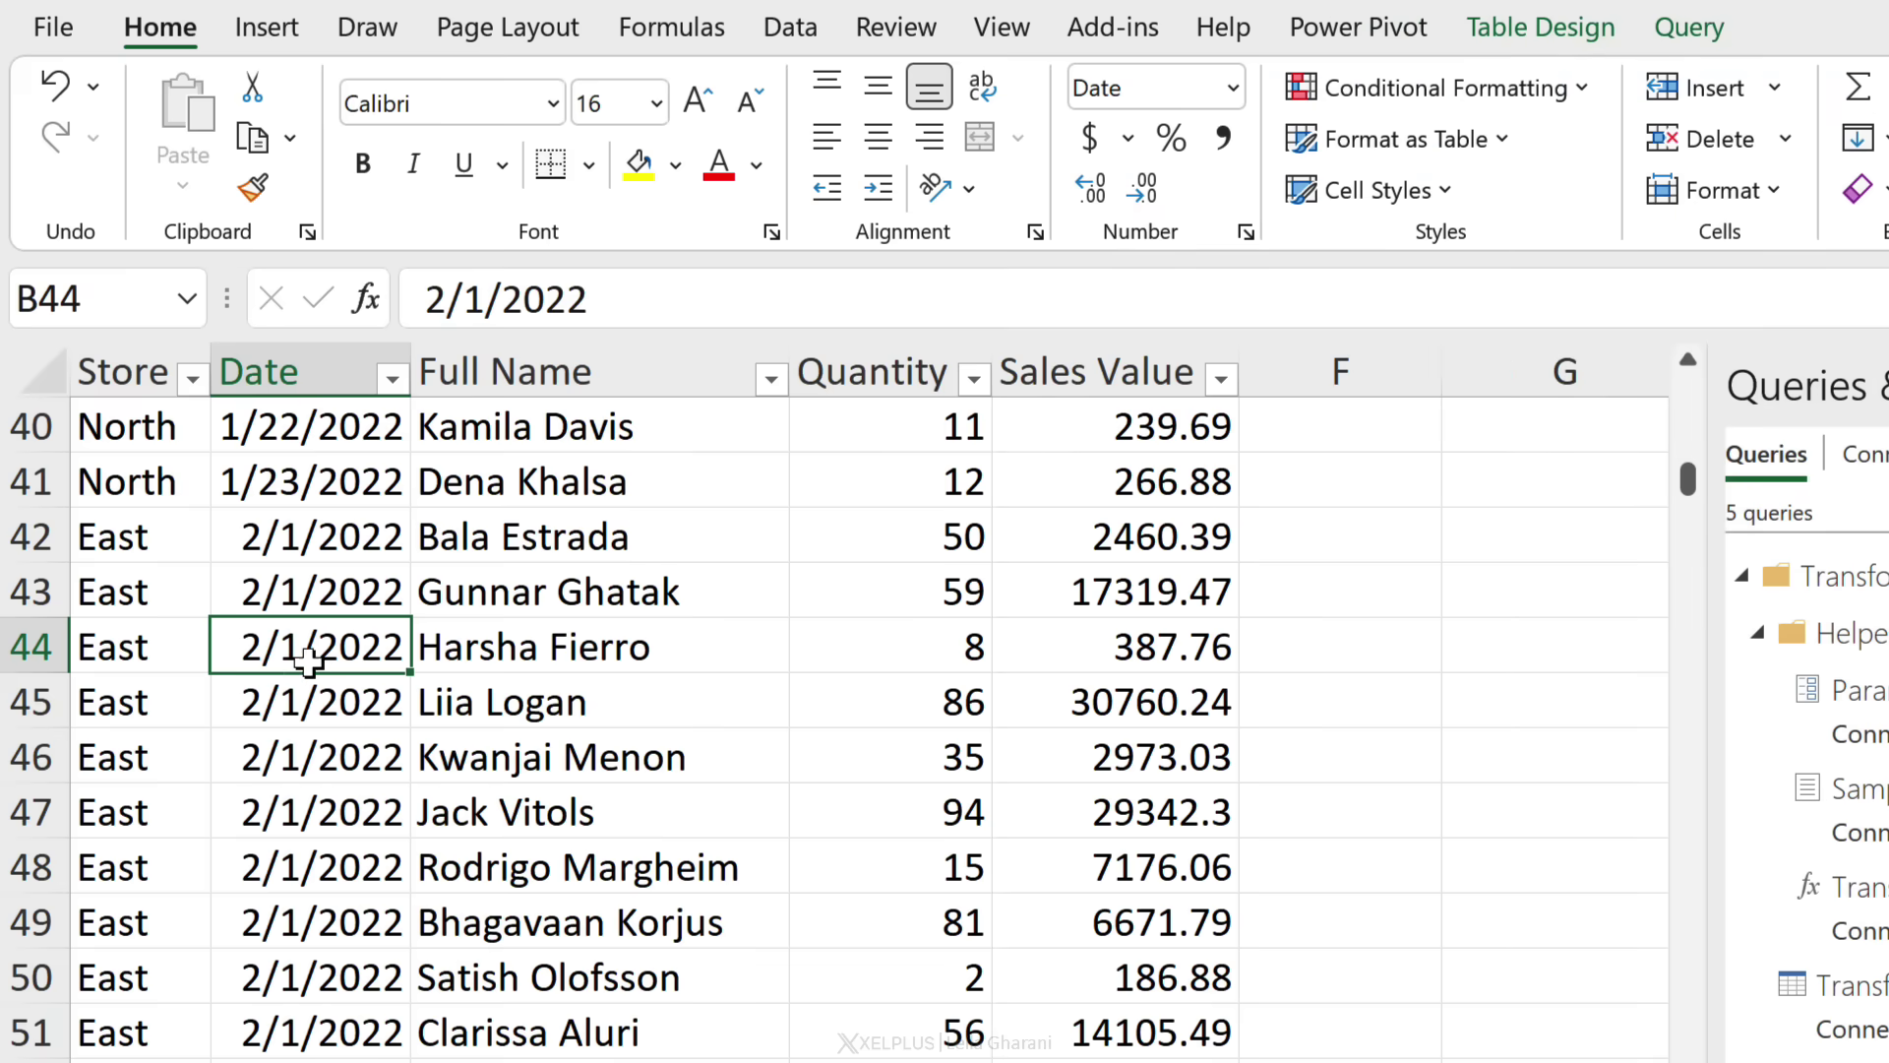
- Refresh the sales table, dismiss the 'Pdf failed to load: Corrupted' error, and switch to File Explorer
right_click(313, 657)
left_click(374, 691)
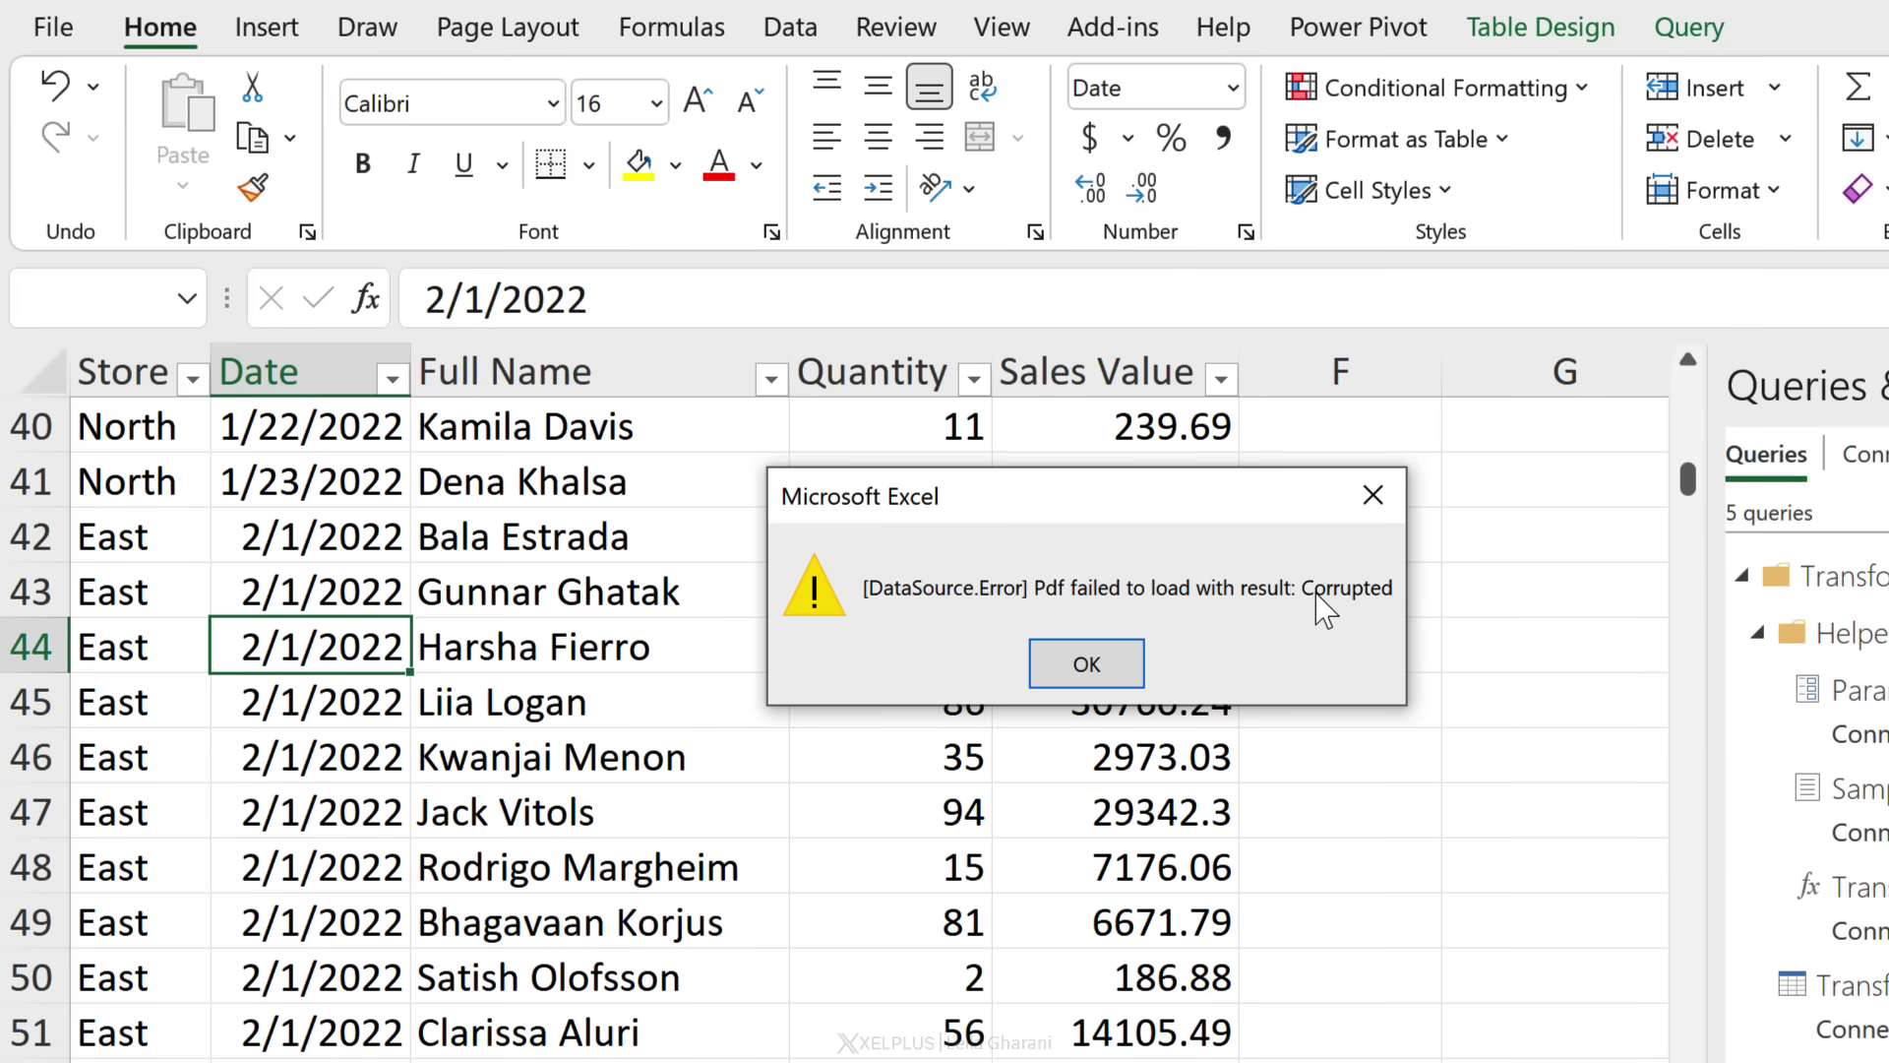
left_click(1076, 666)
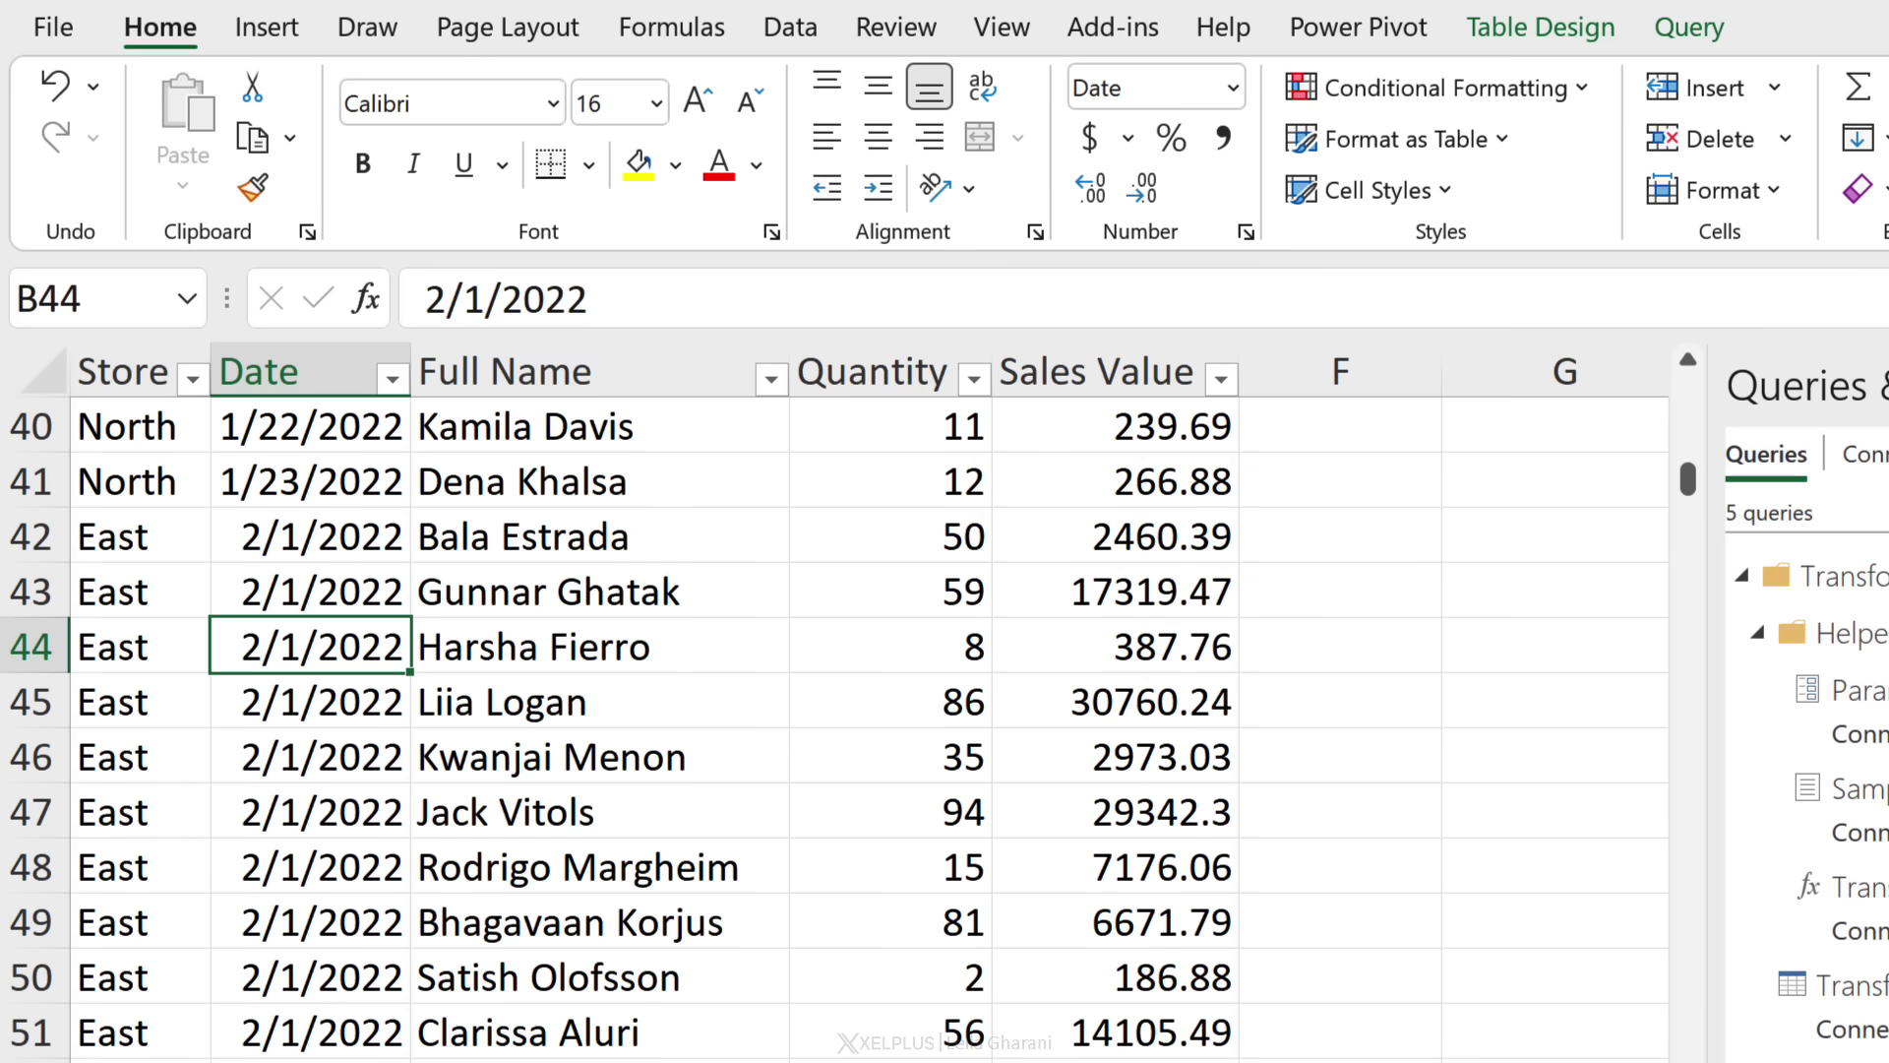
key("alt+Tab")
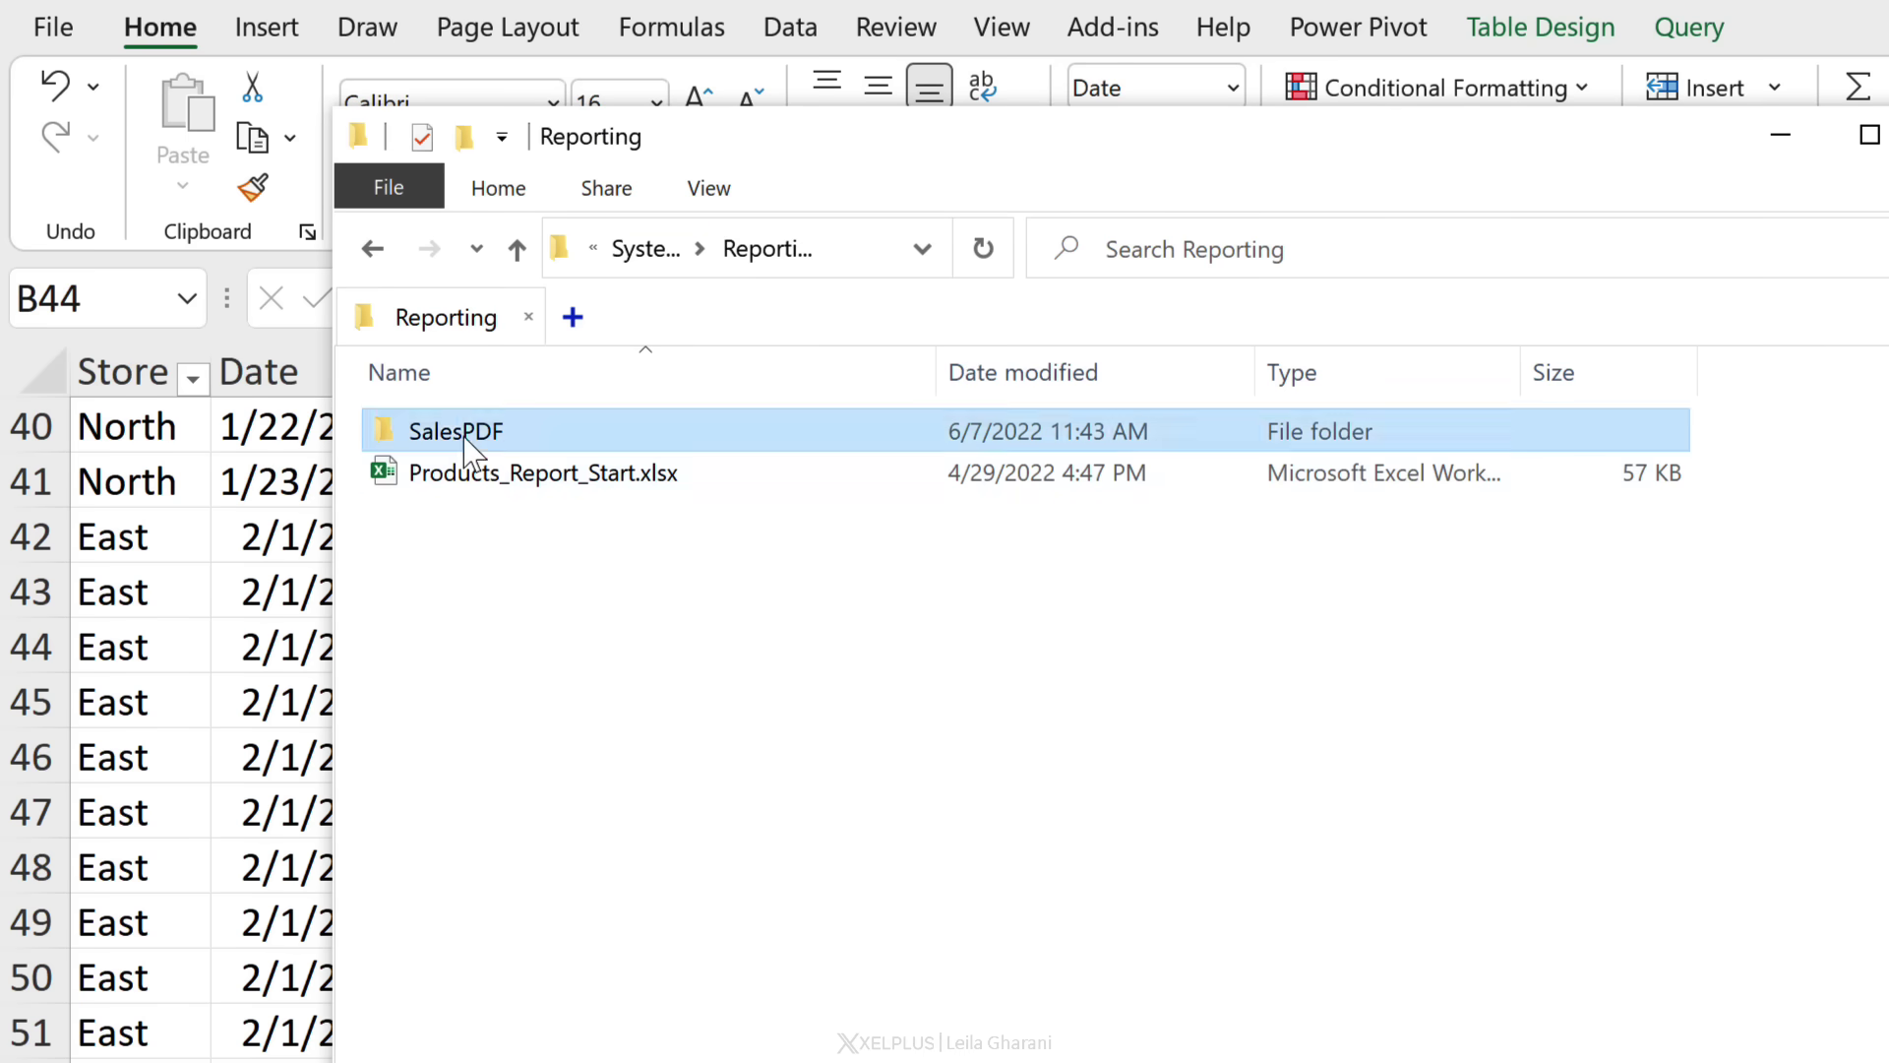
- Check the SalesPDF folder contents, minimize Explorer, and reopen the SalesPDF query in Power Query
double_click(425, 430)
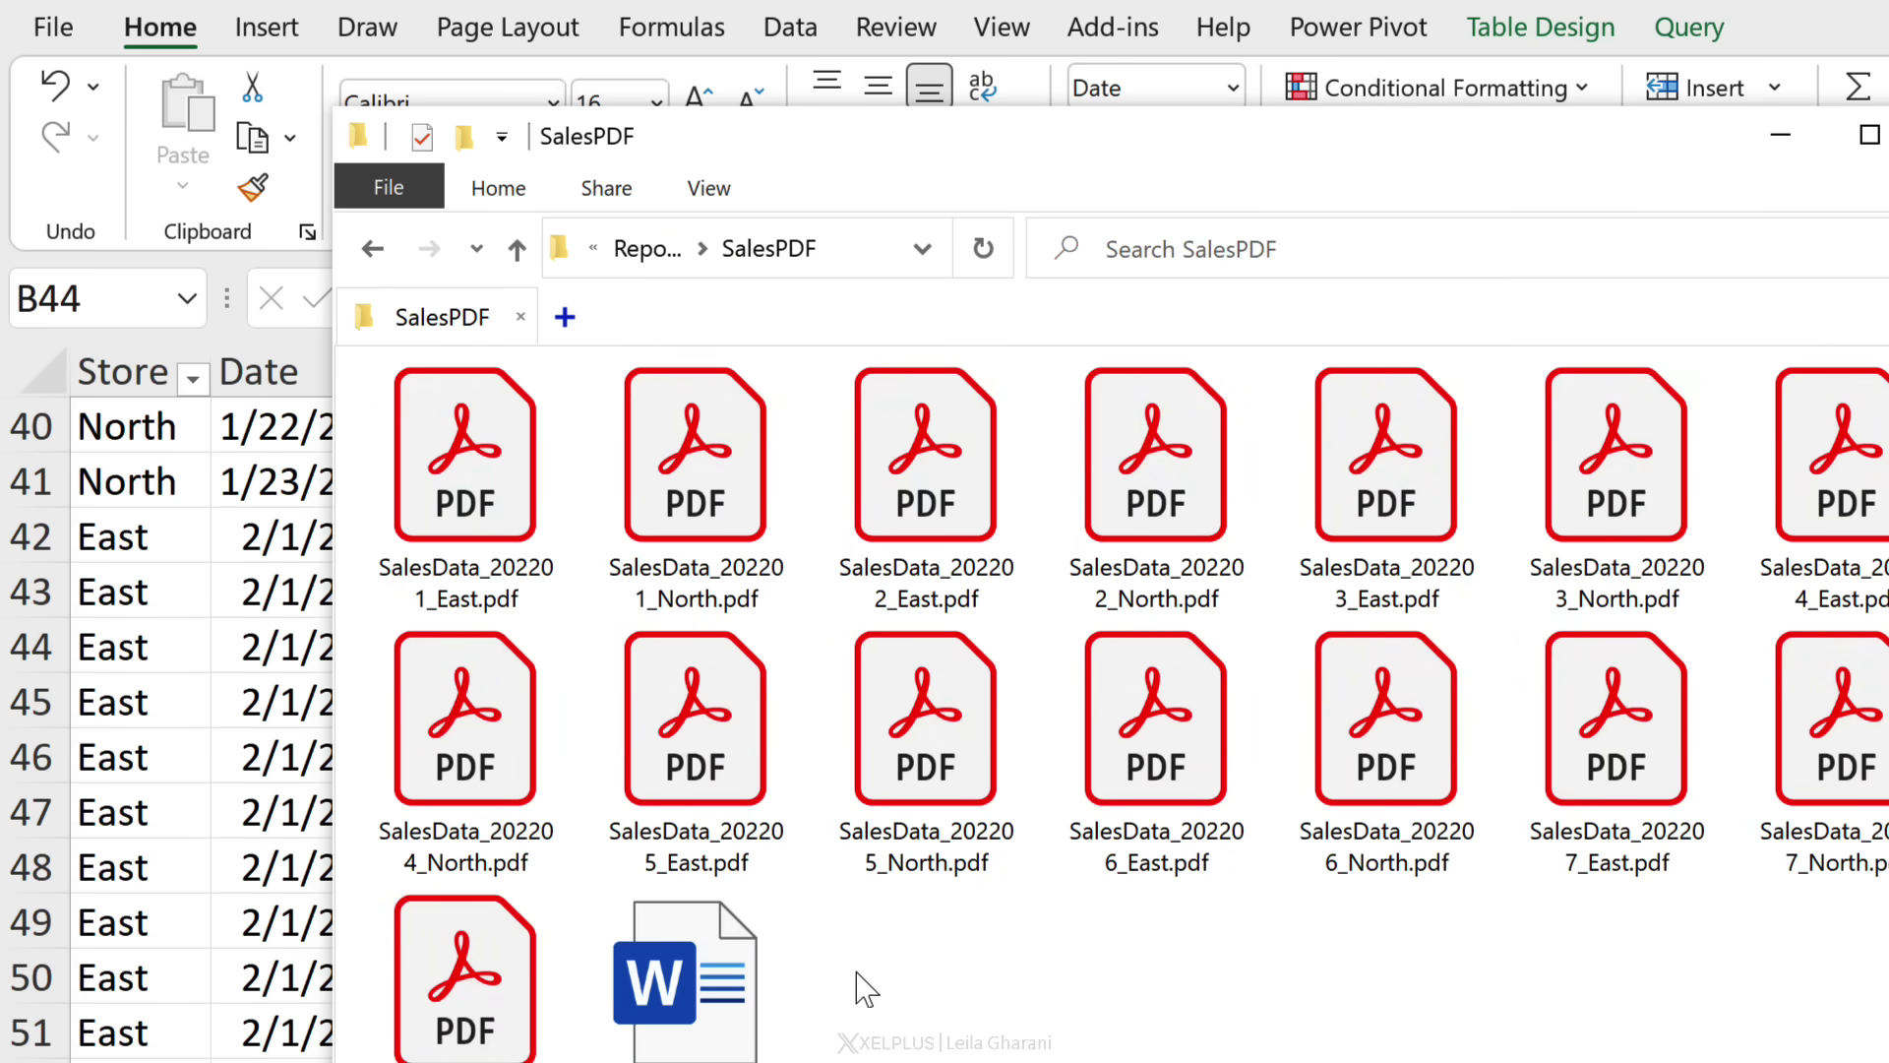
left_click(1781, 135)
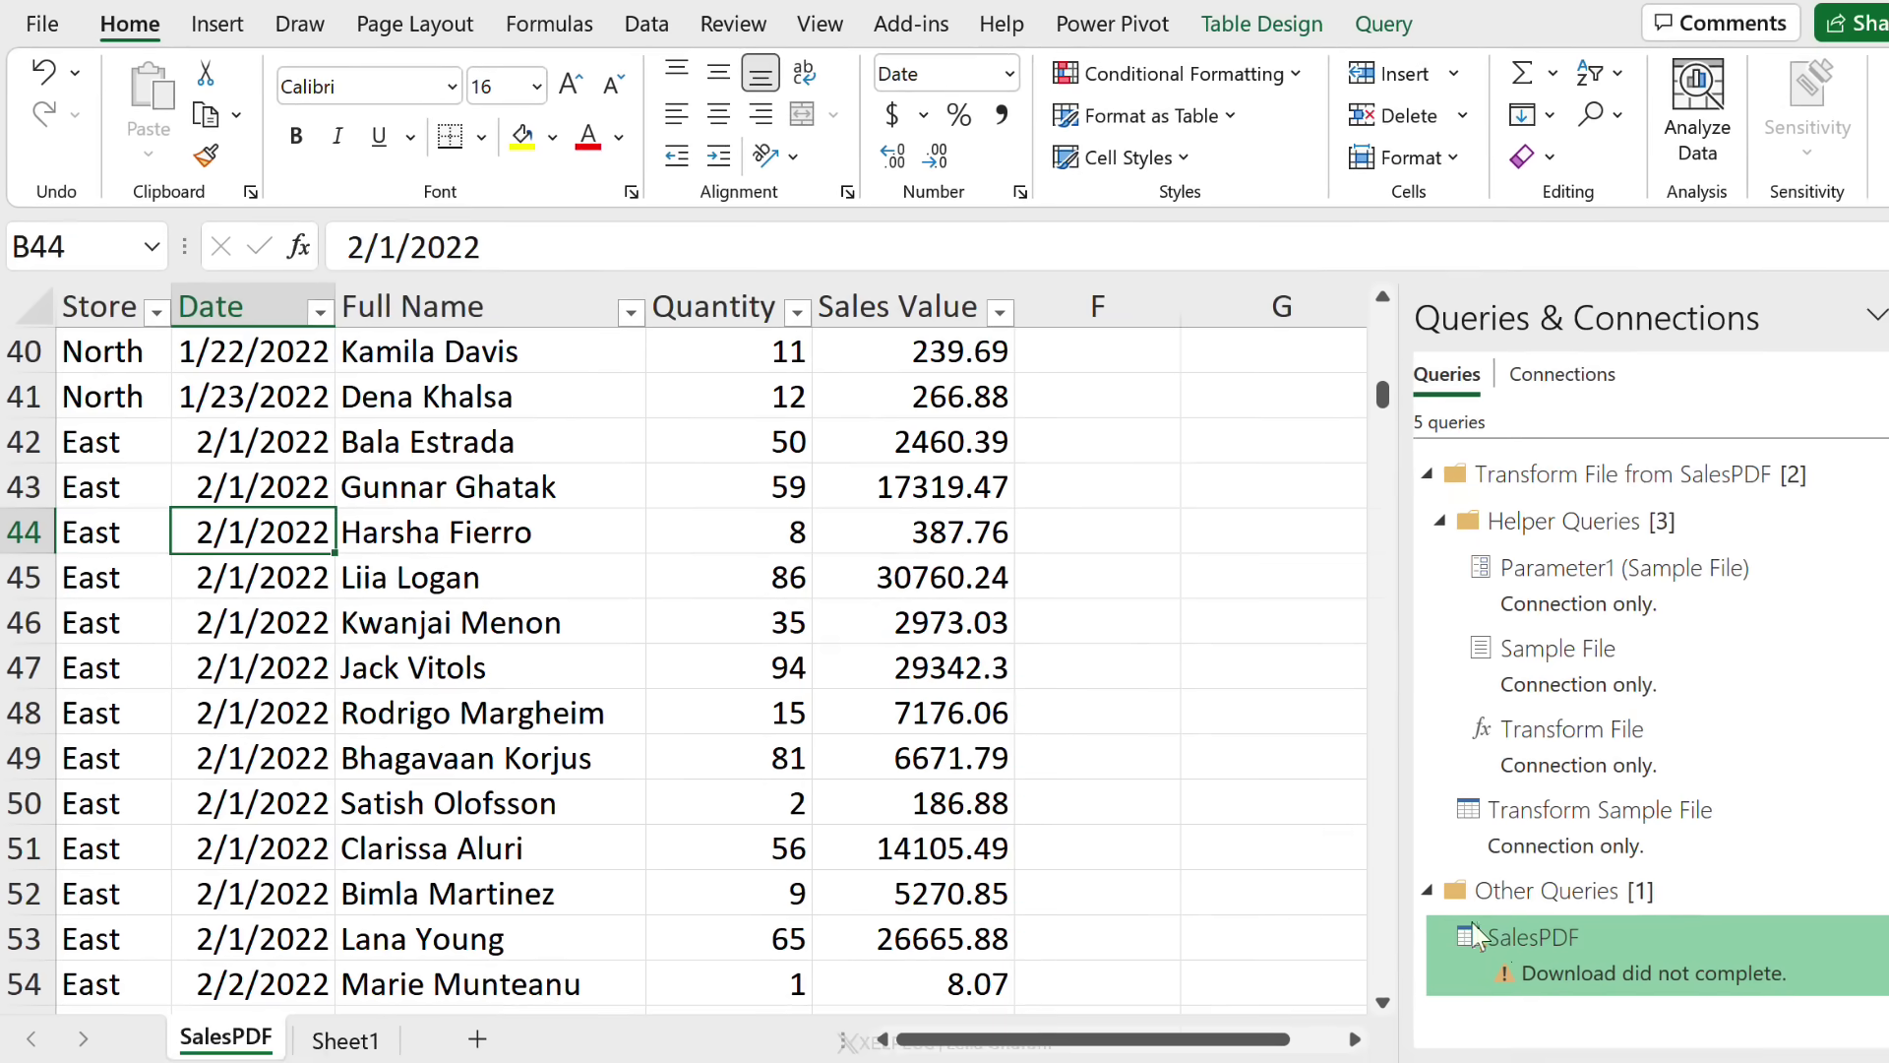
double_click(1476, 930)
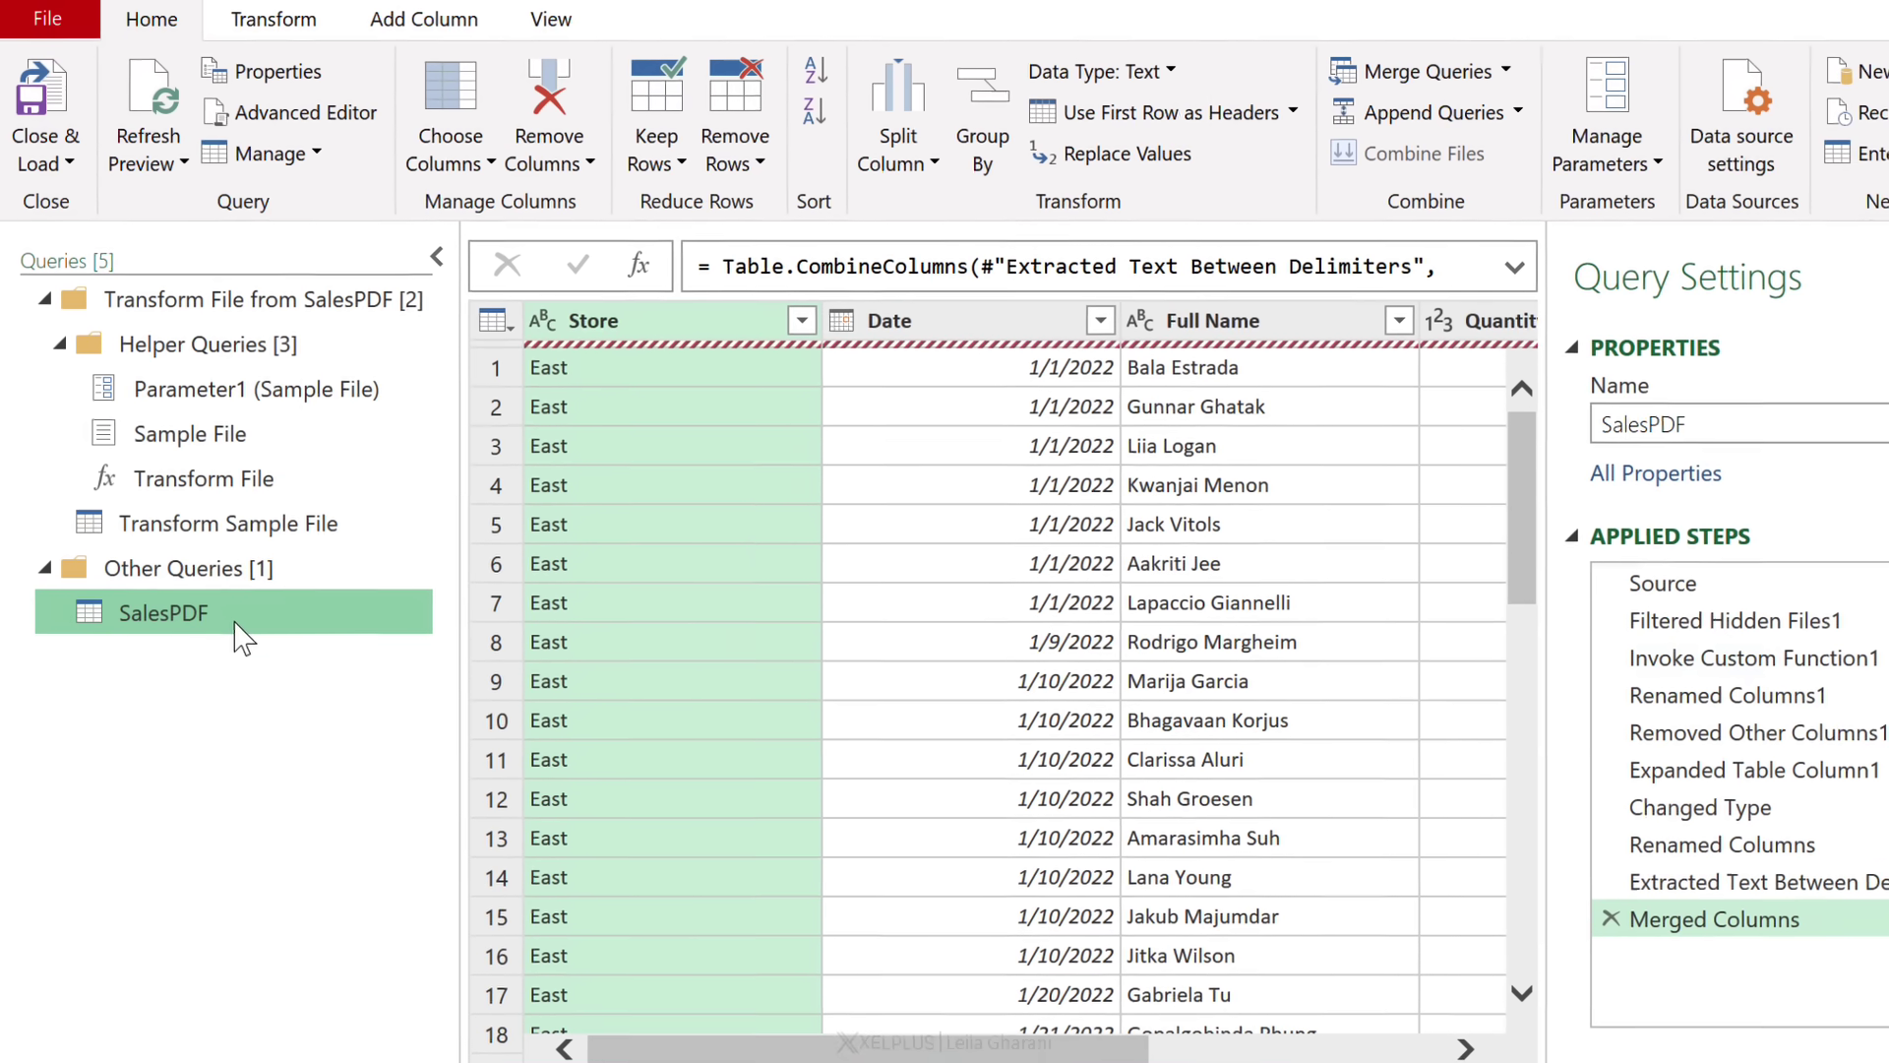
- Select the Source step and refresh the preview to list all 16 files including the .docx
left_click(1747, 586)
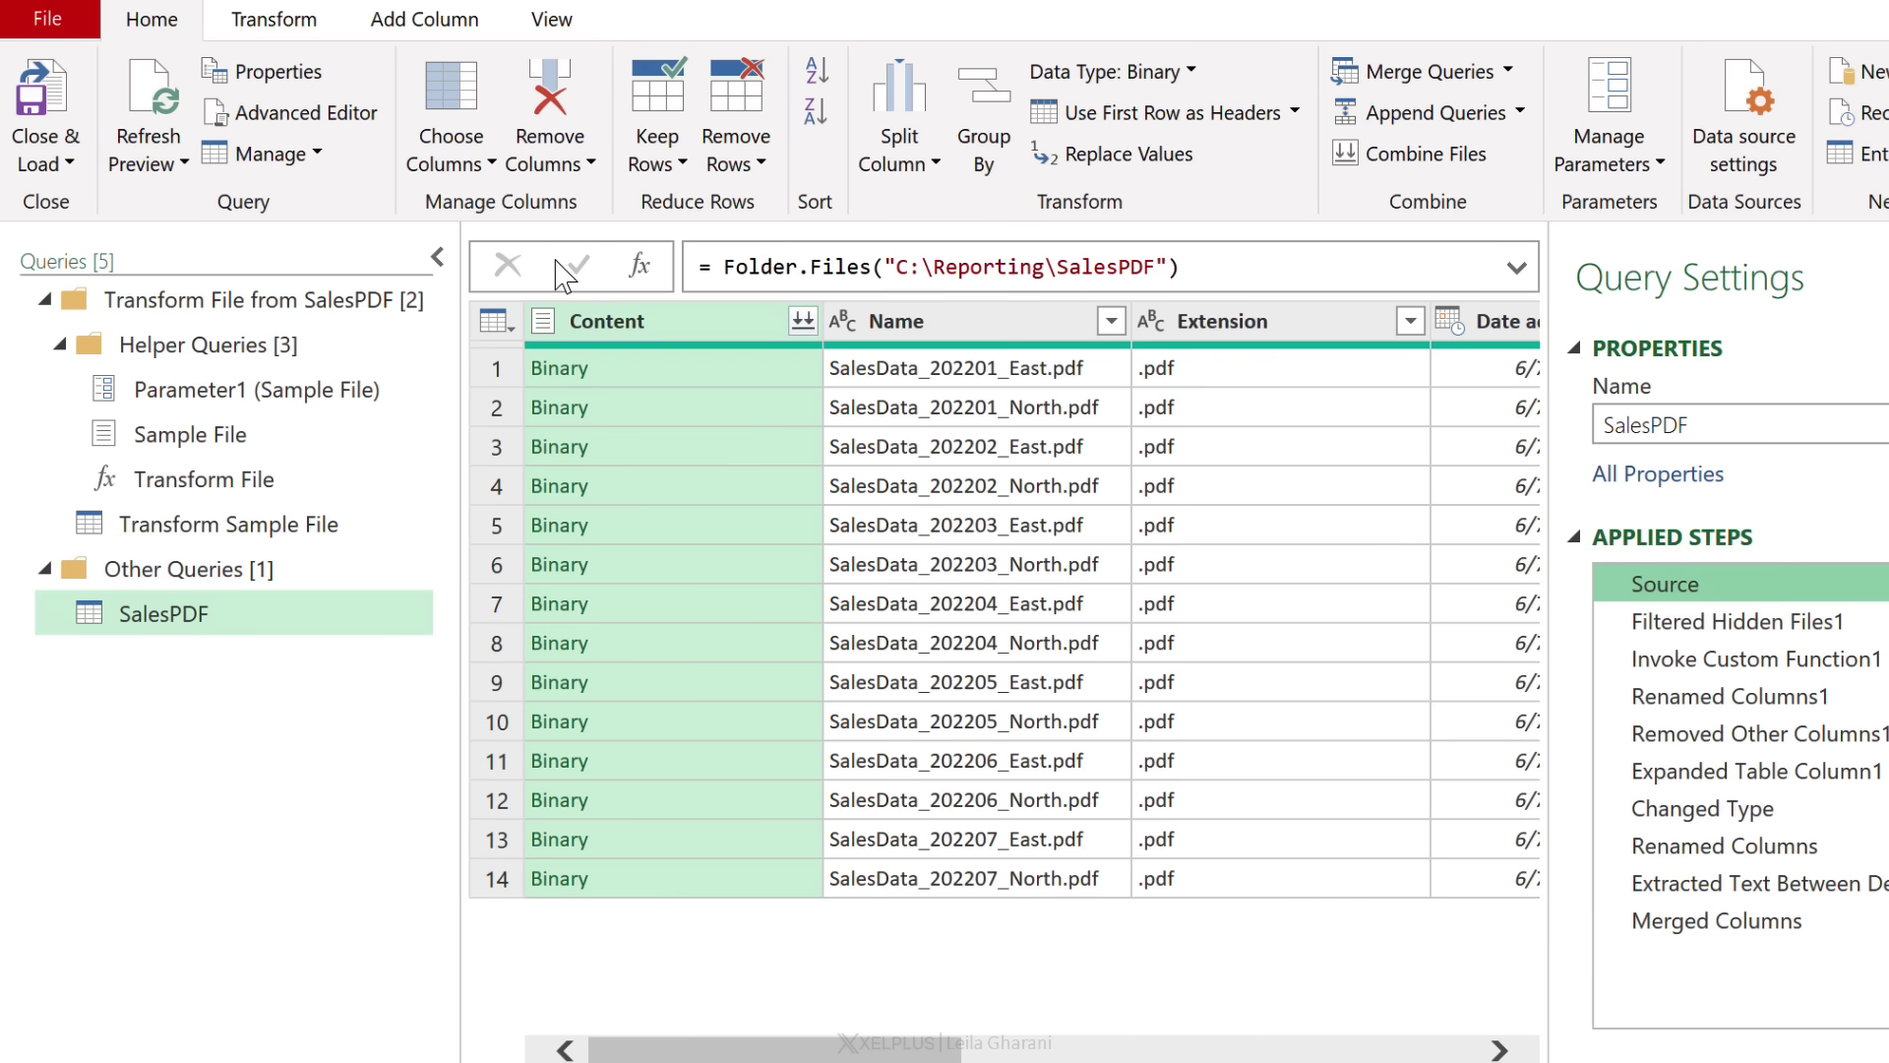
left_click(147, 135)
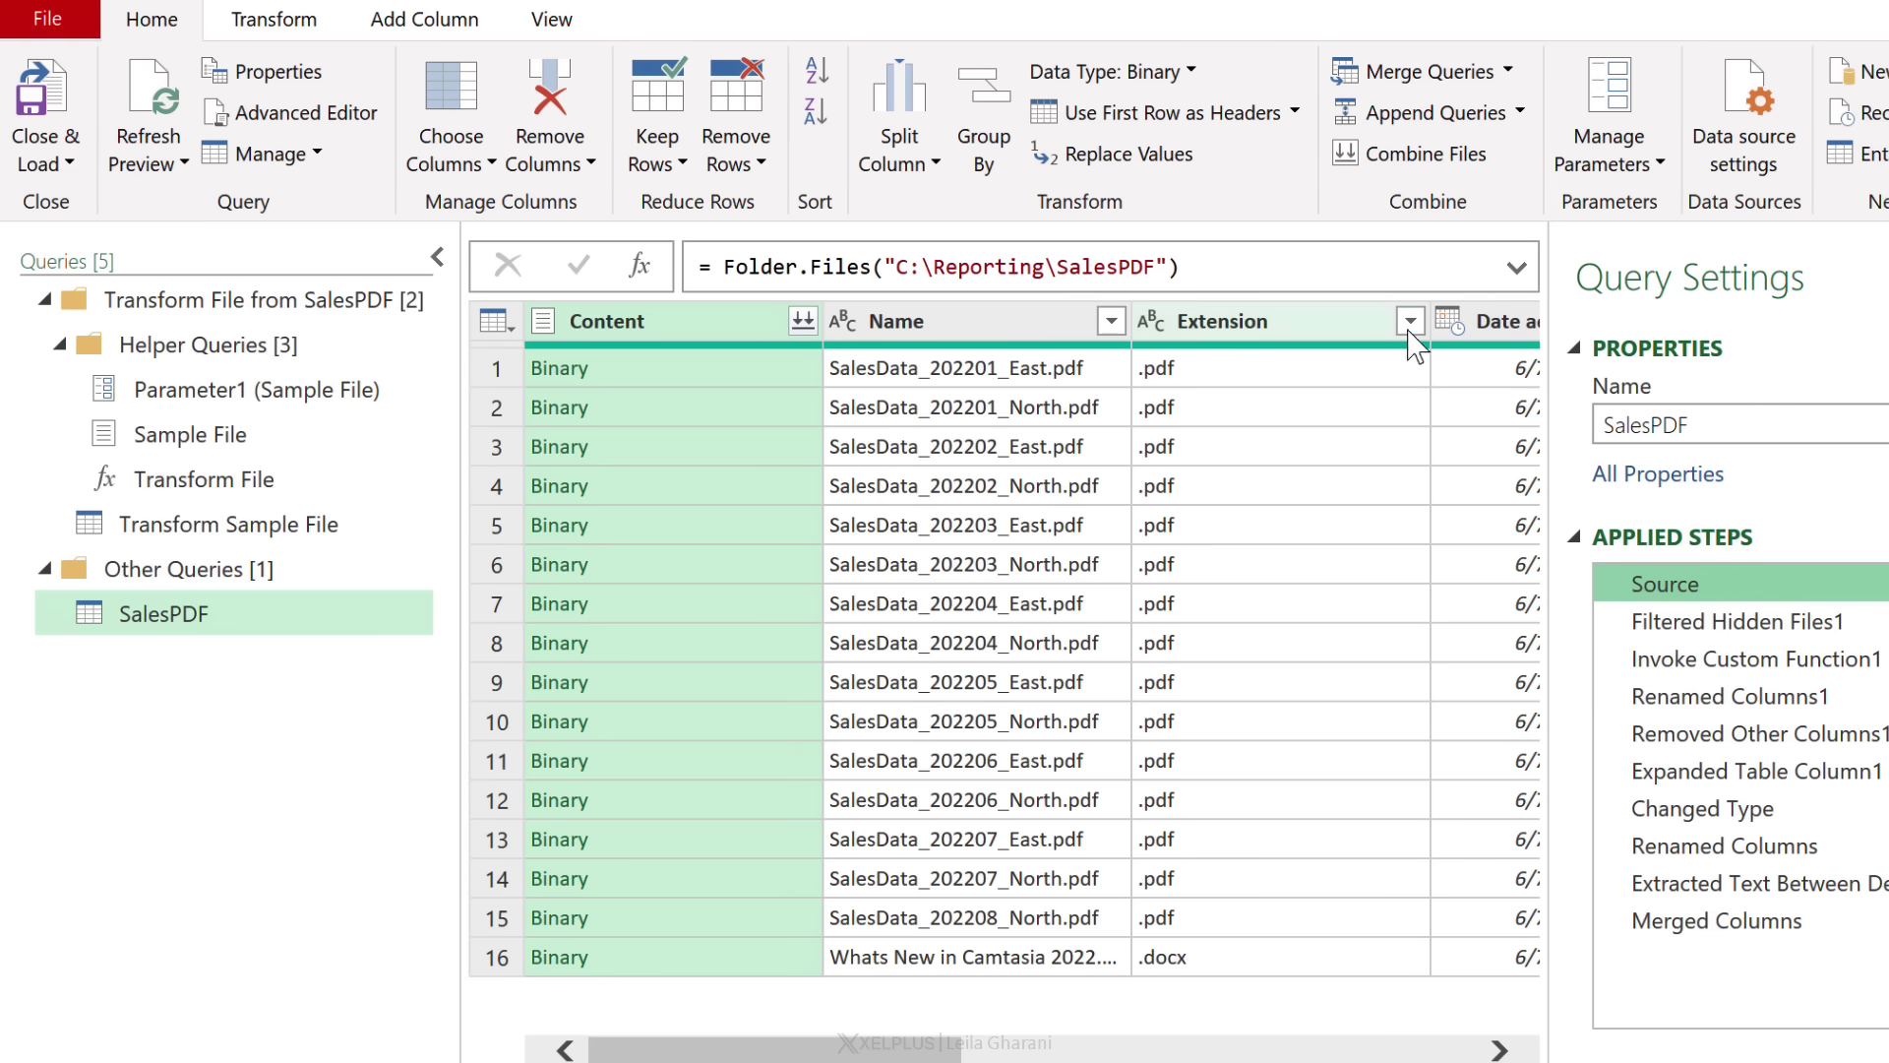
- Insert a step after Source filtering Extension with Ends With '.pdf', leaving 15 PDFs
left_click(1413, 330)
left_click(1411, 322)
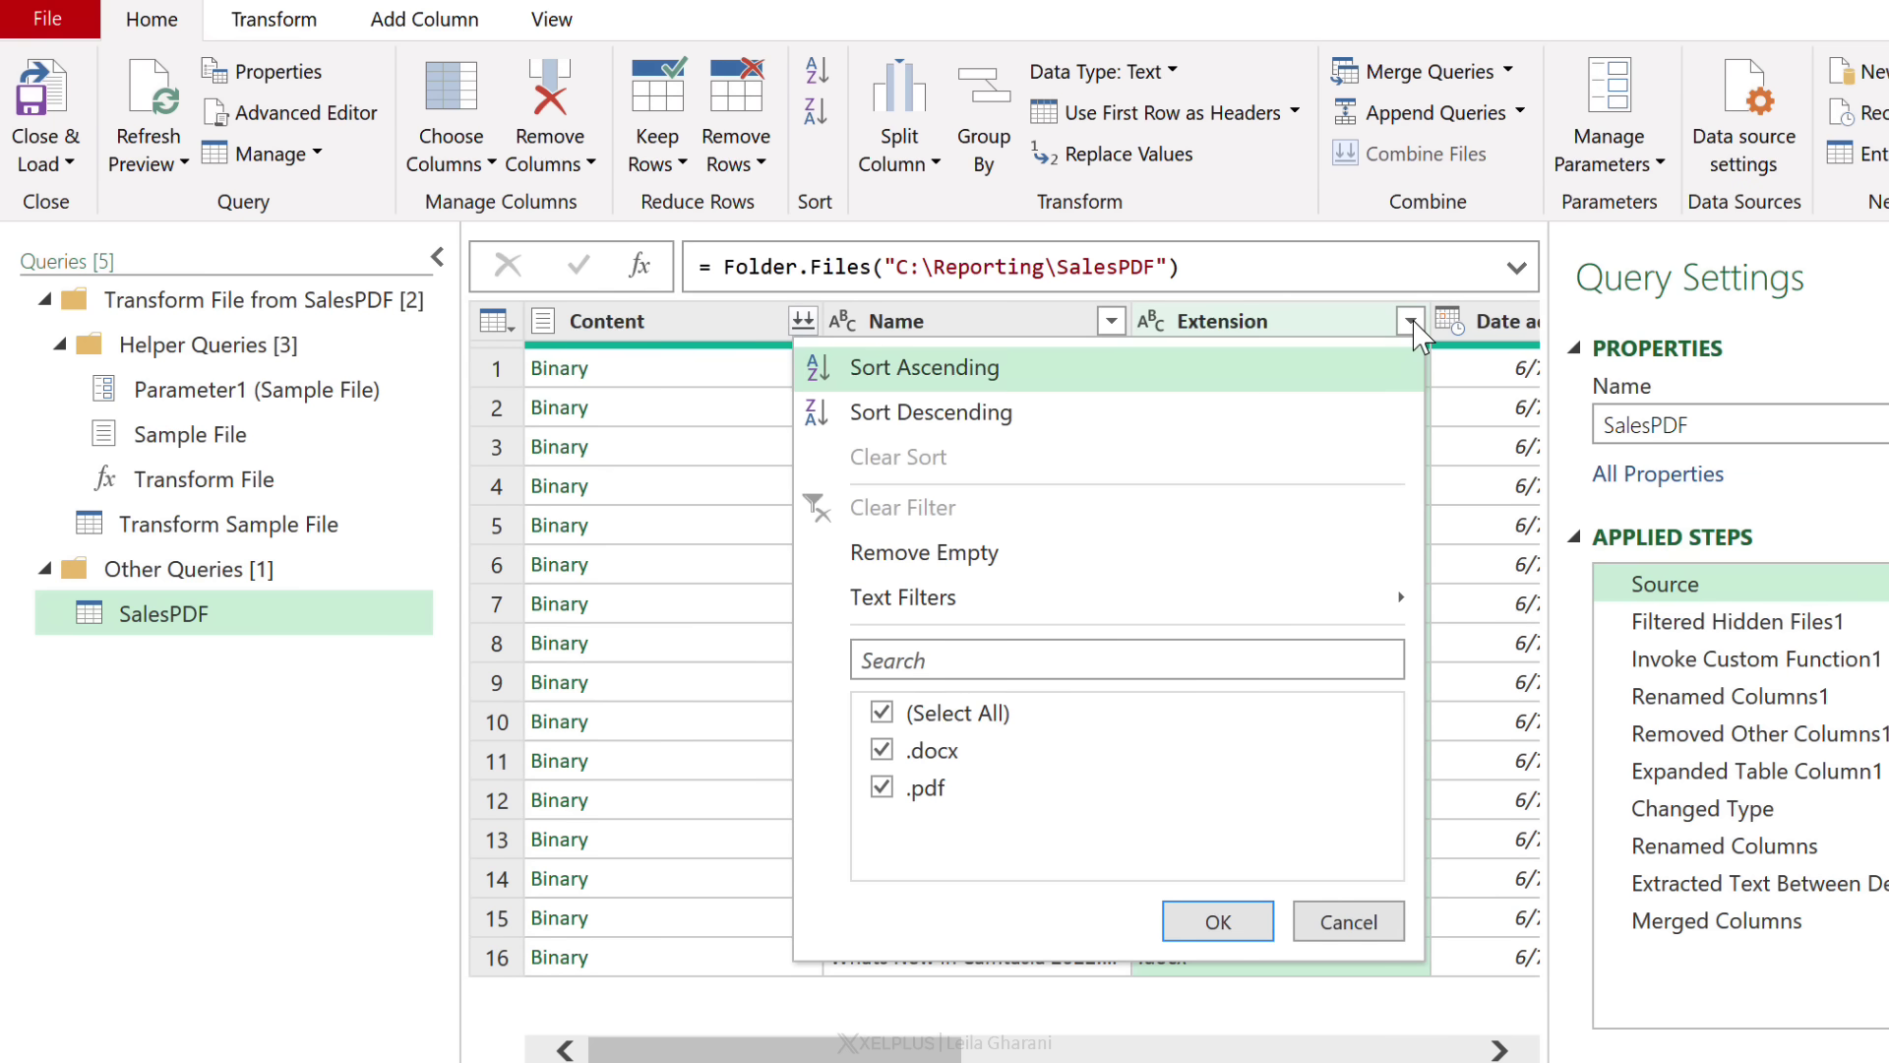
mouse_move(1017, 601)
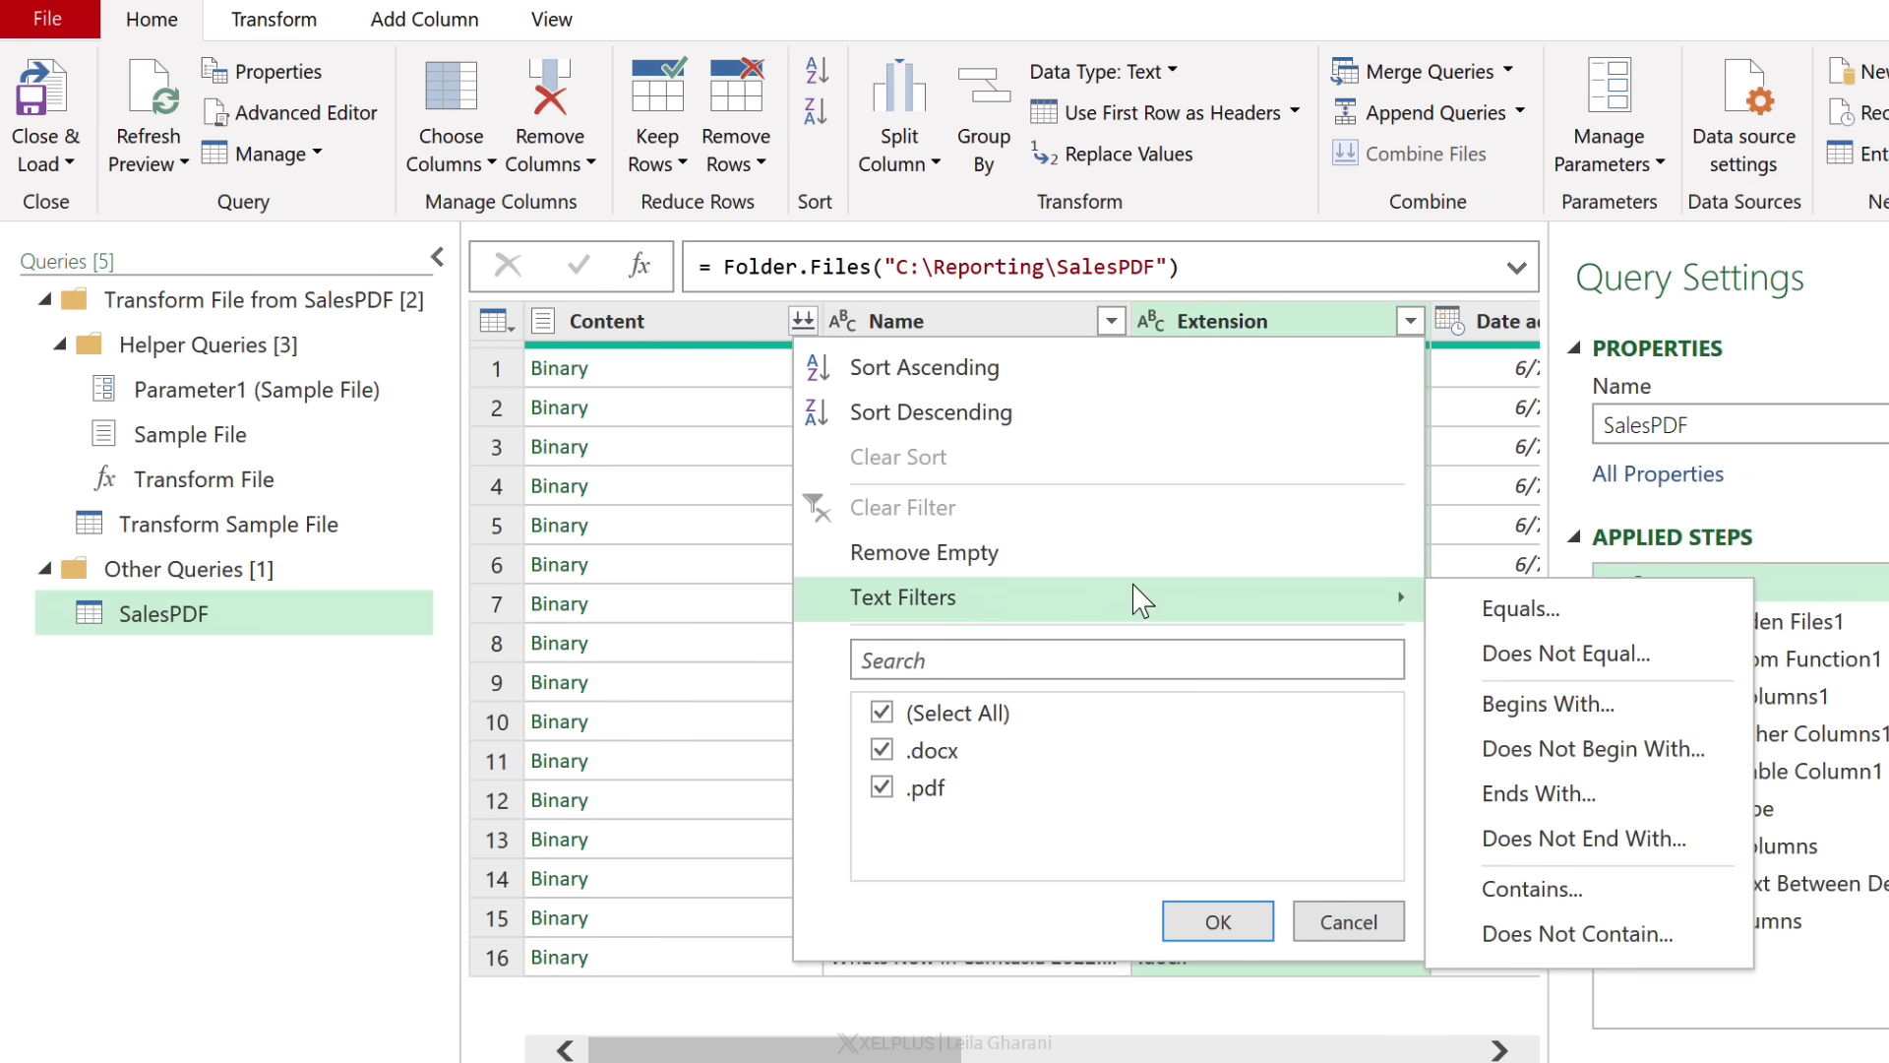
left_click(1540, 793)
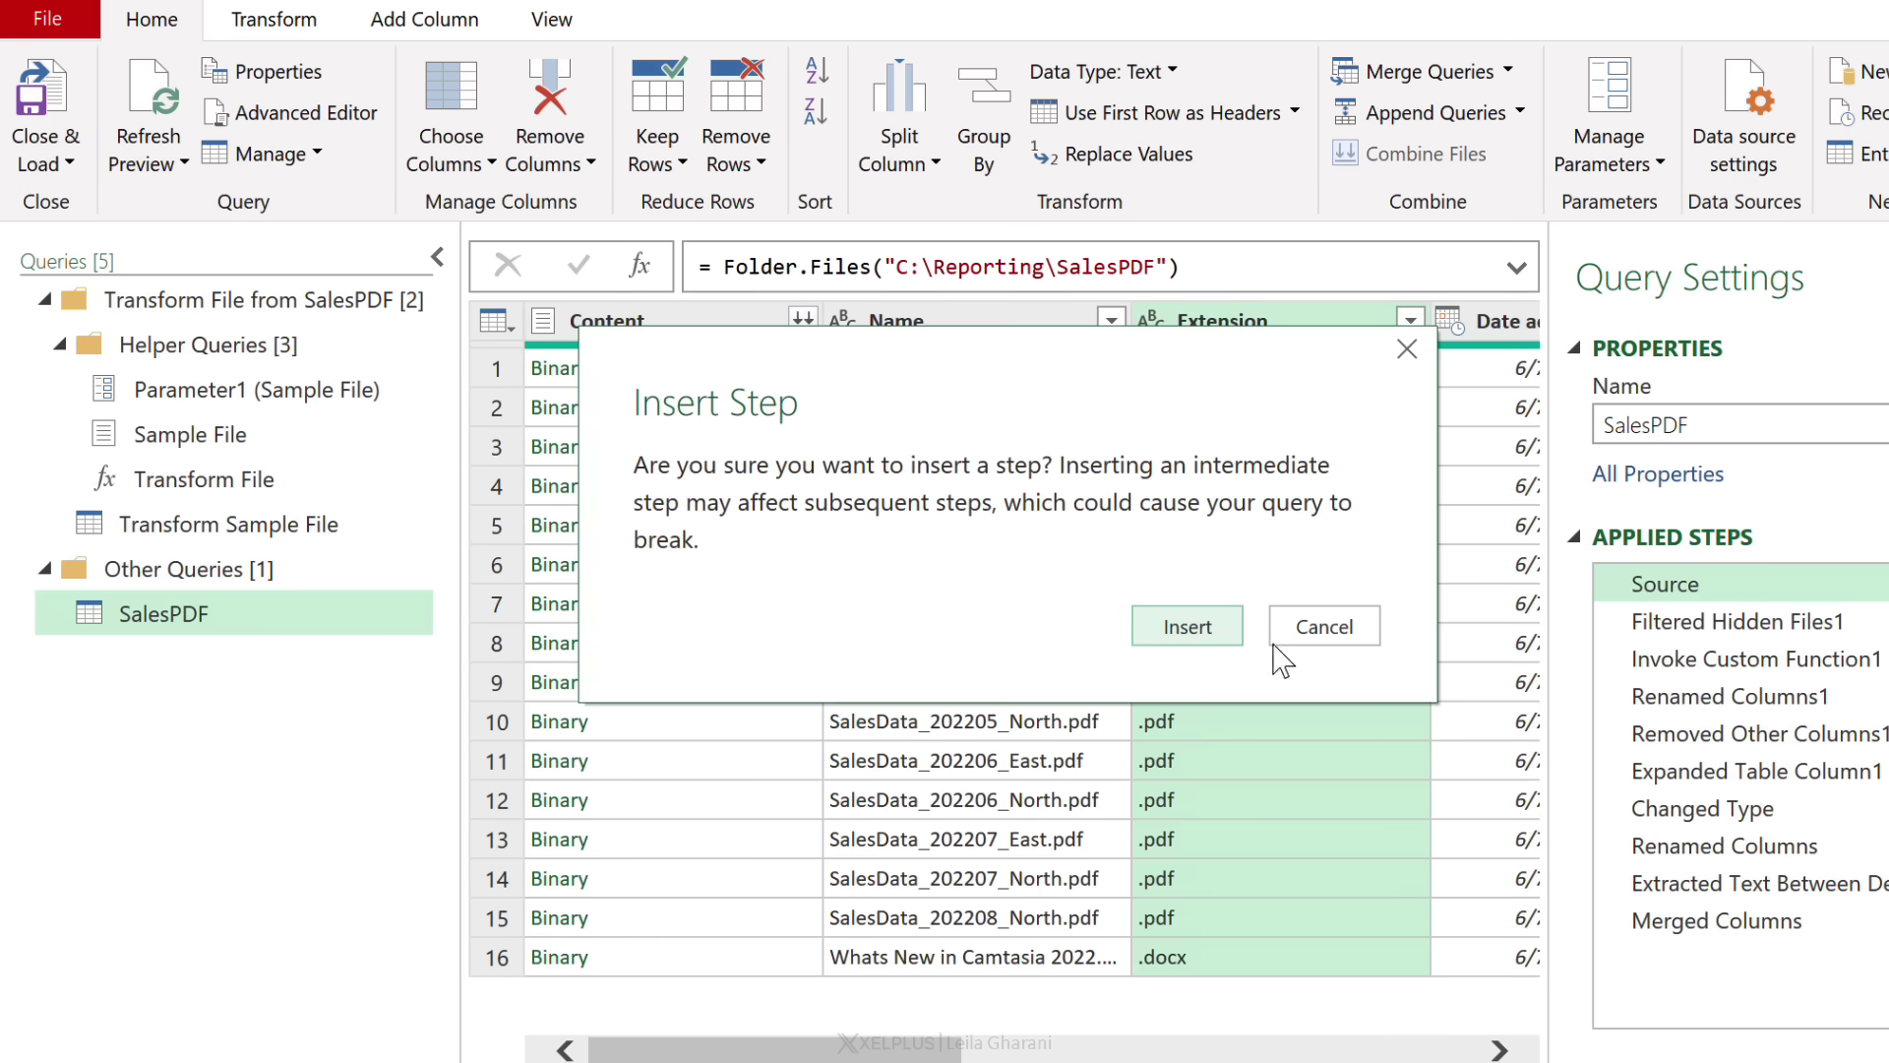
left_click(1188, 635)
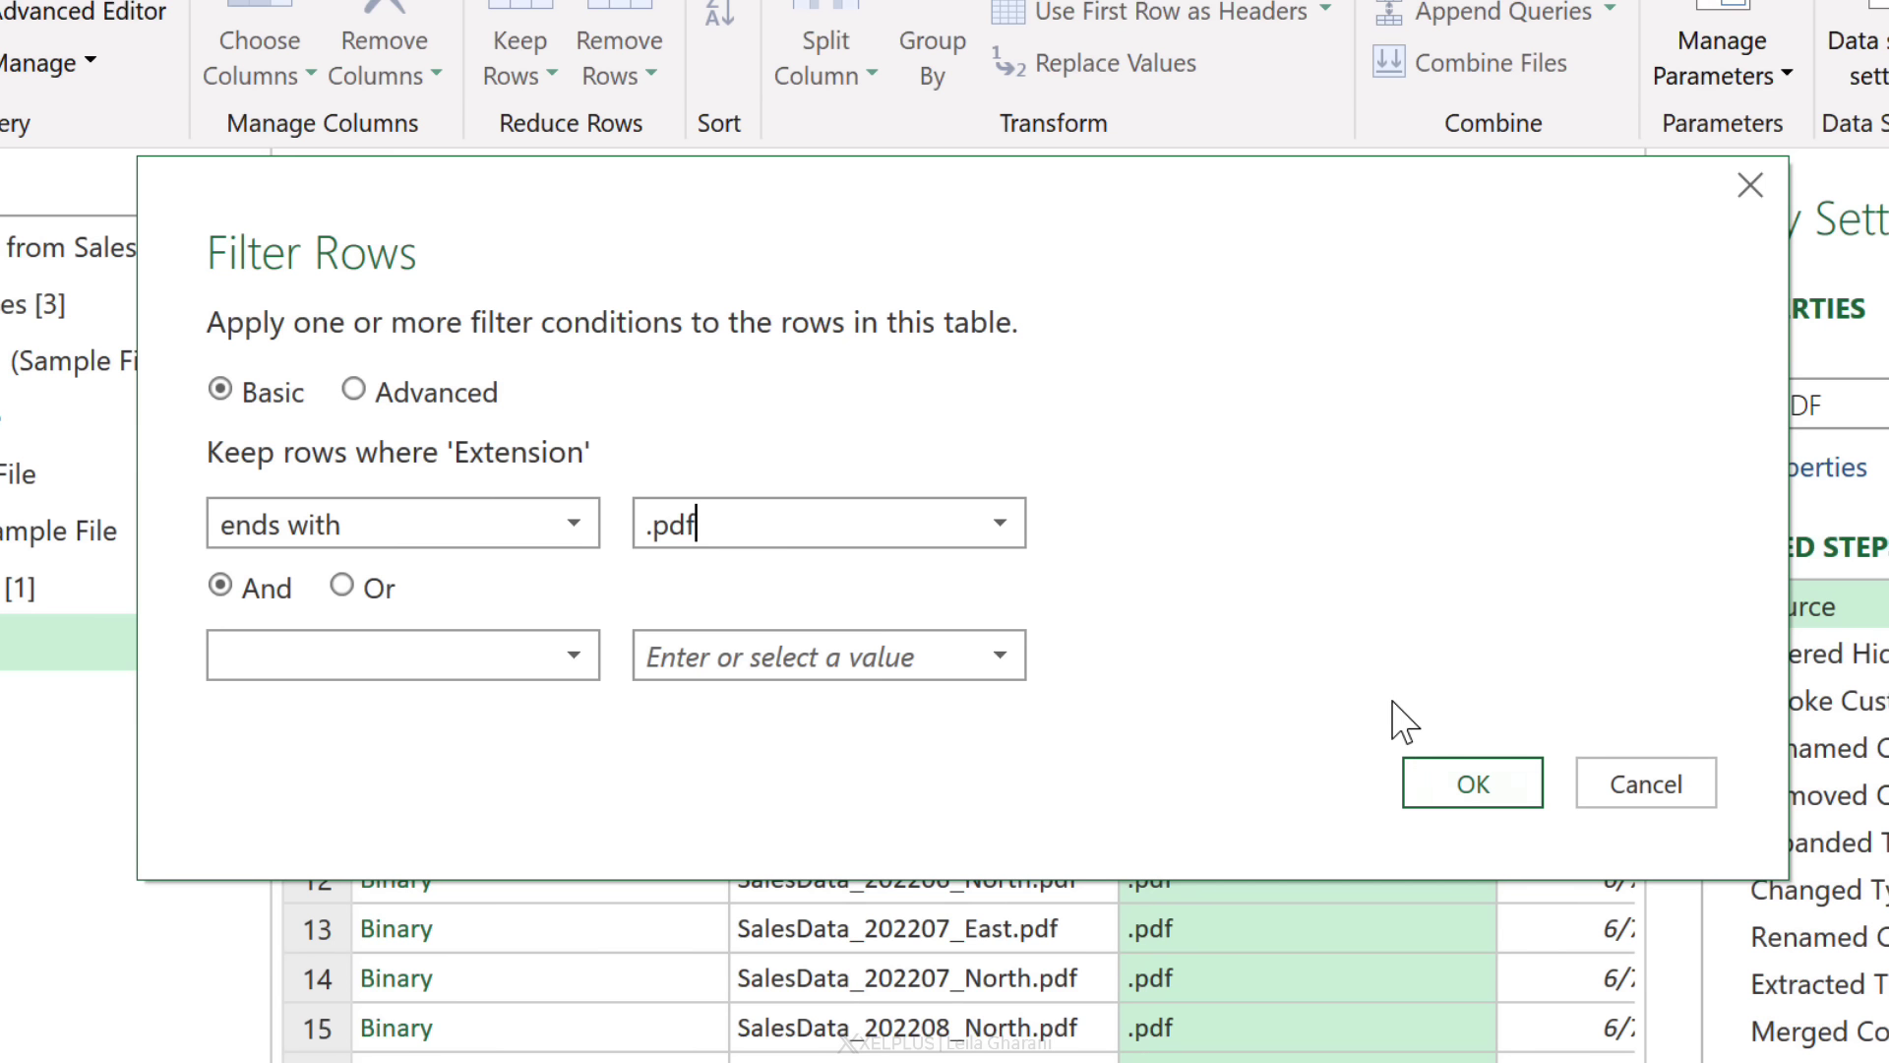
left_click(1458, 799)
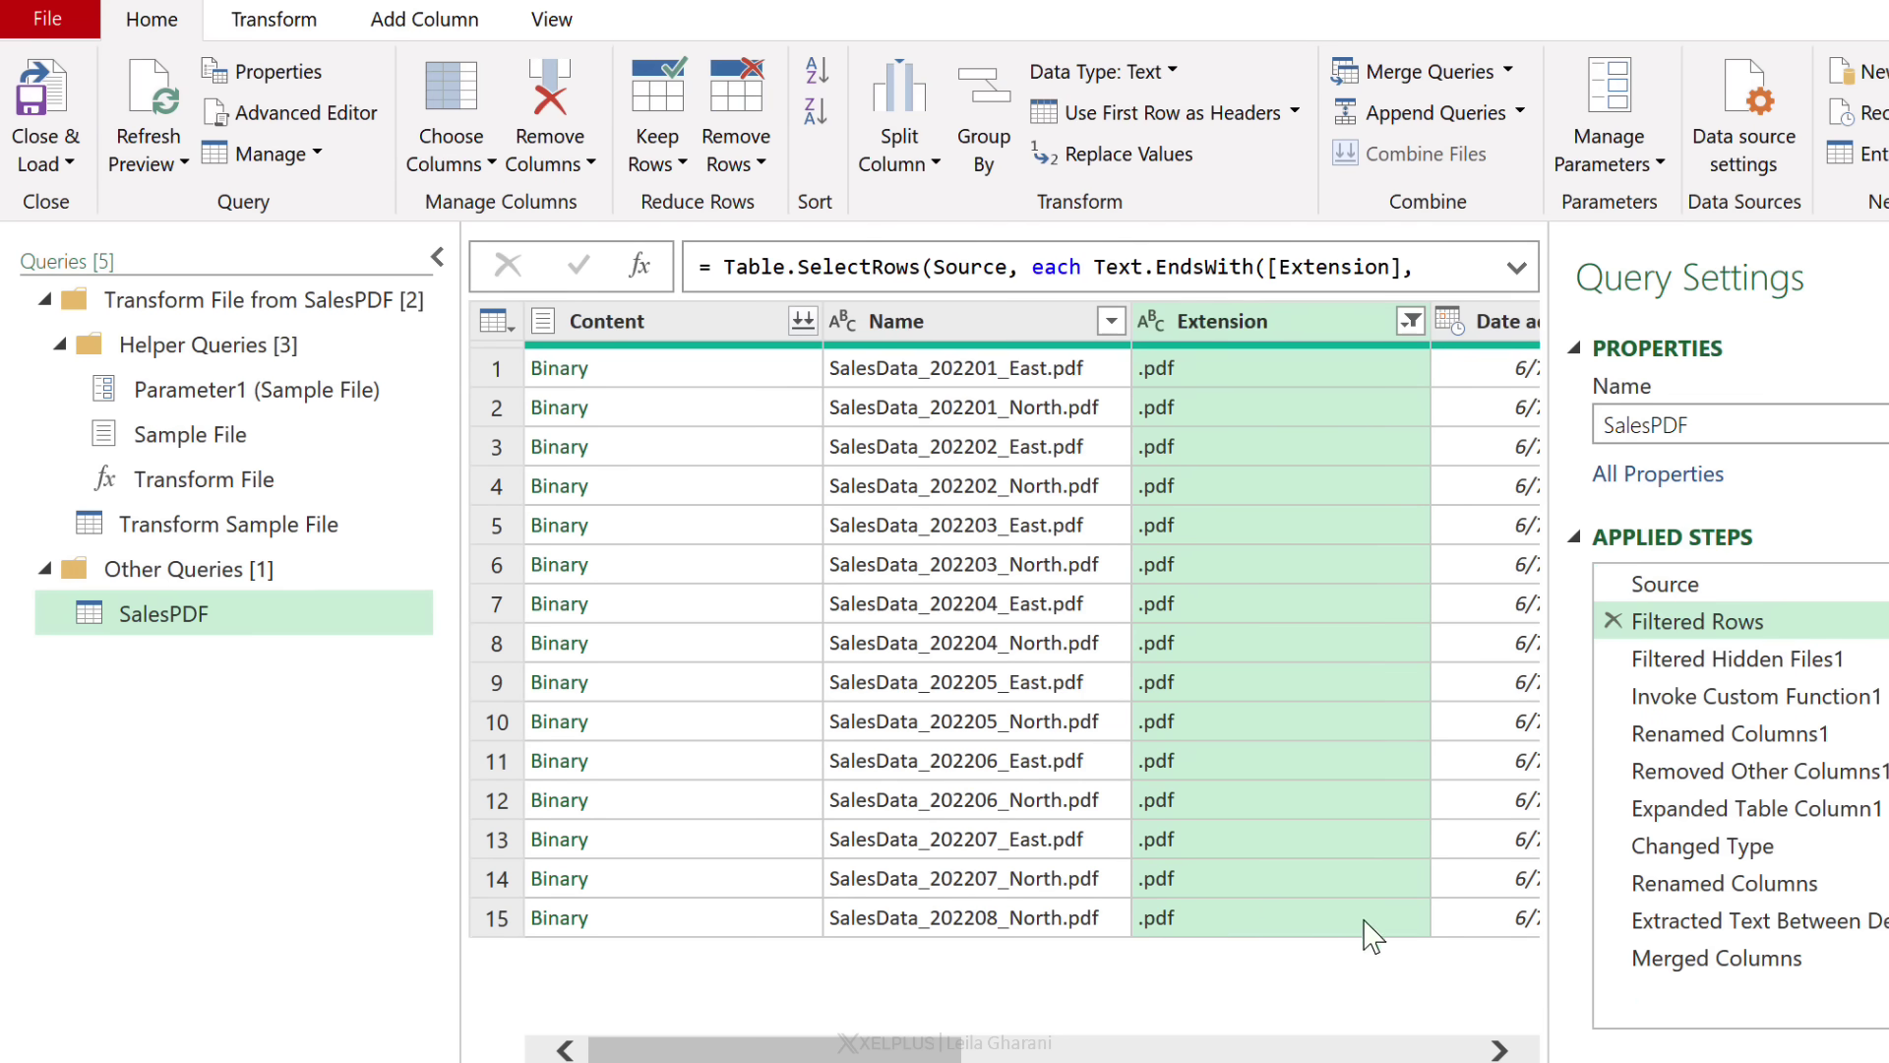
- From the Merged Columns step, Close & Load the query so the table reloads 351 rows
left_click(1762, 962)
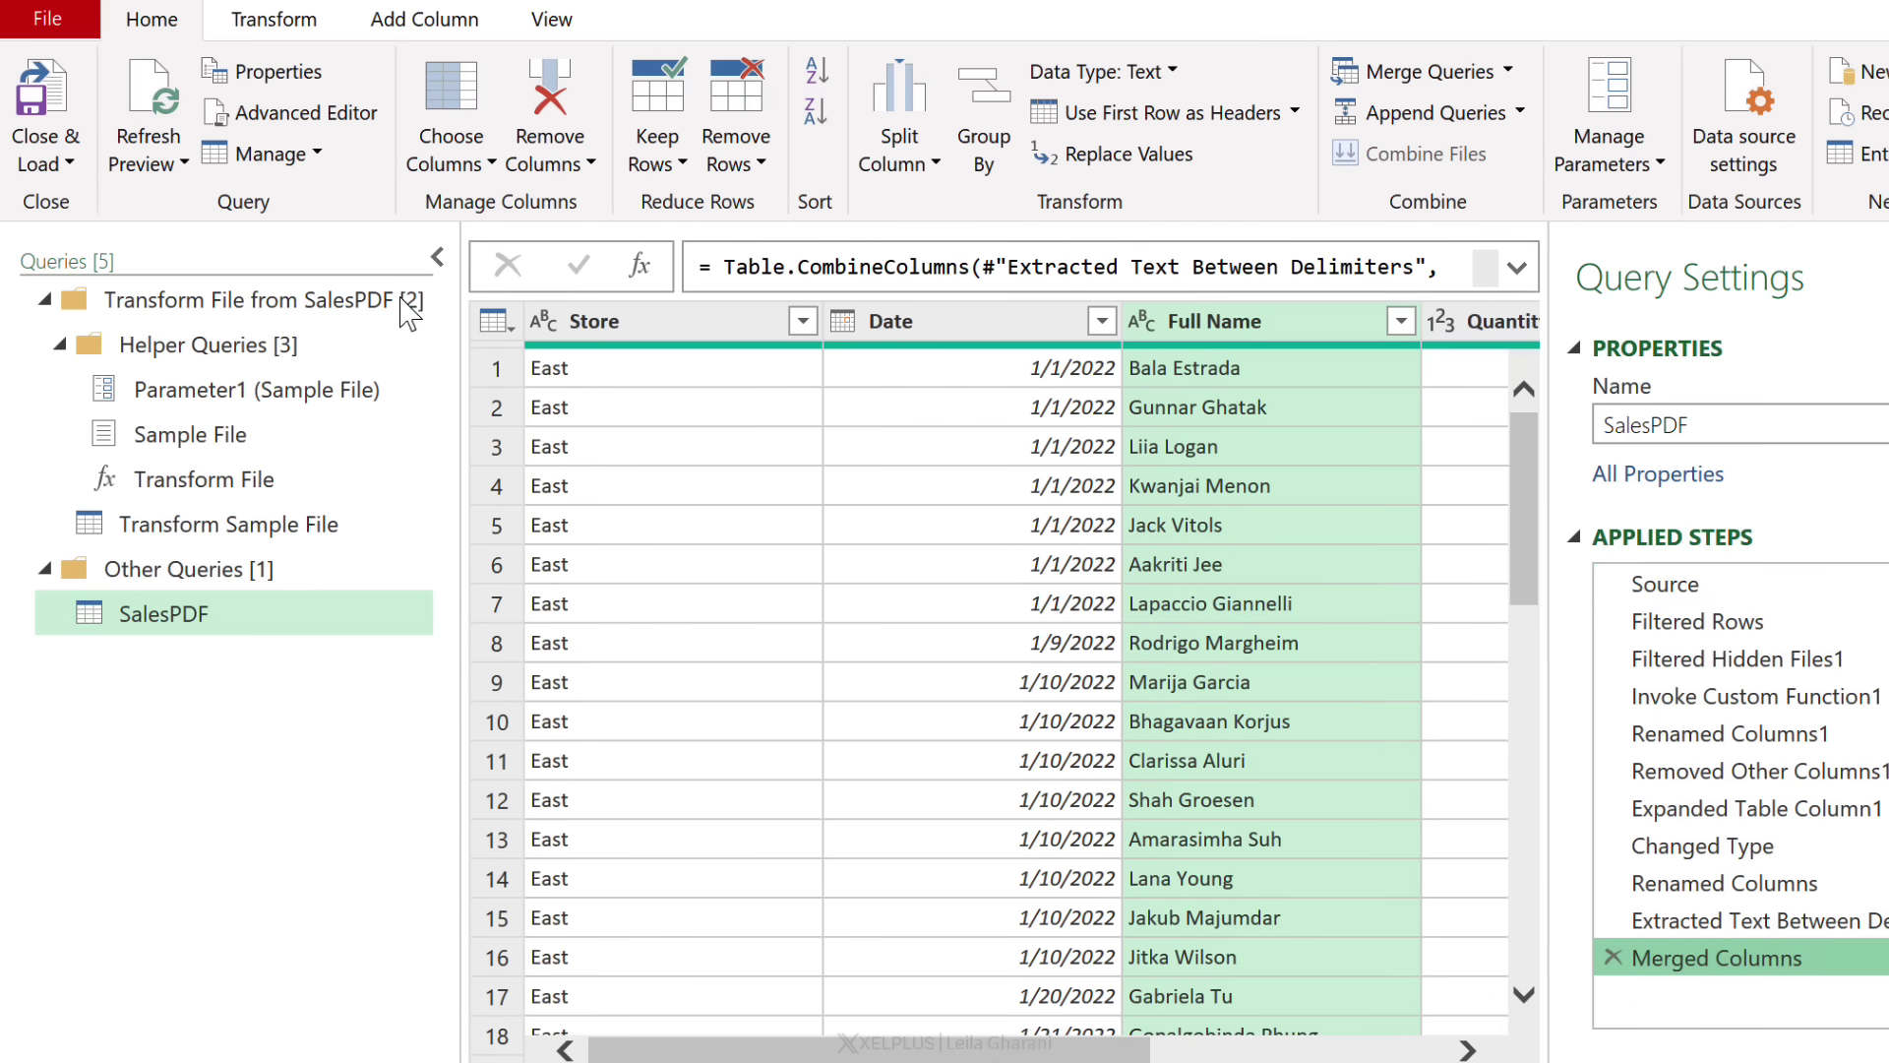
left_click(45, 104)
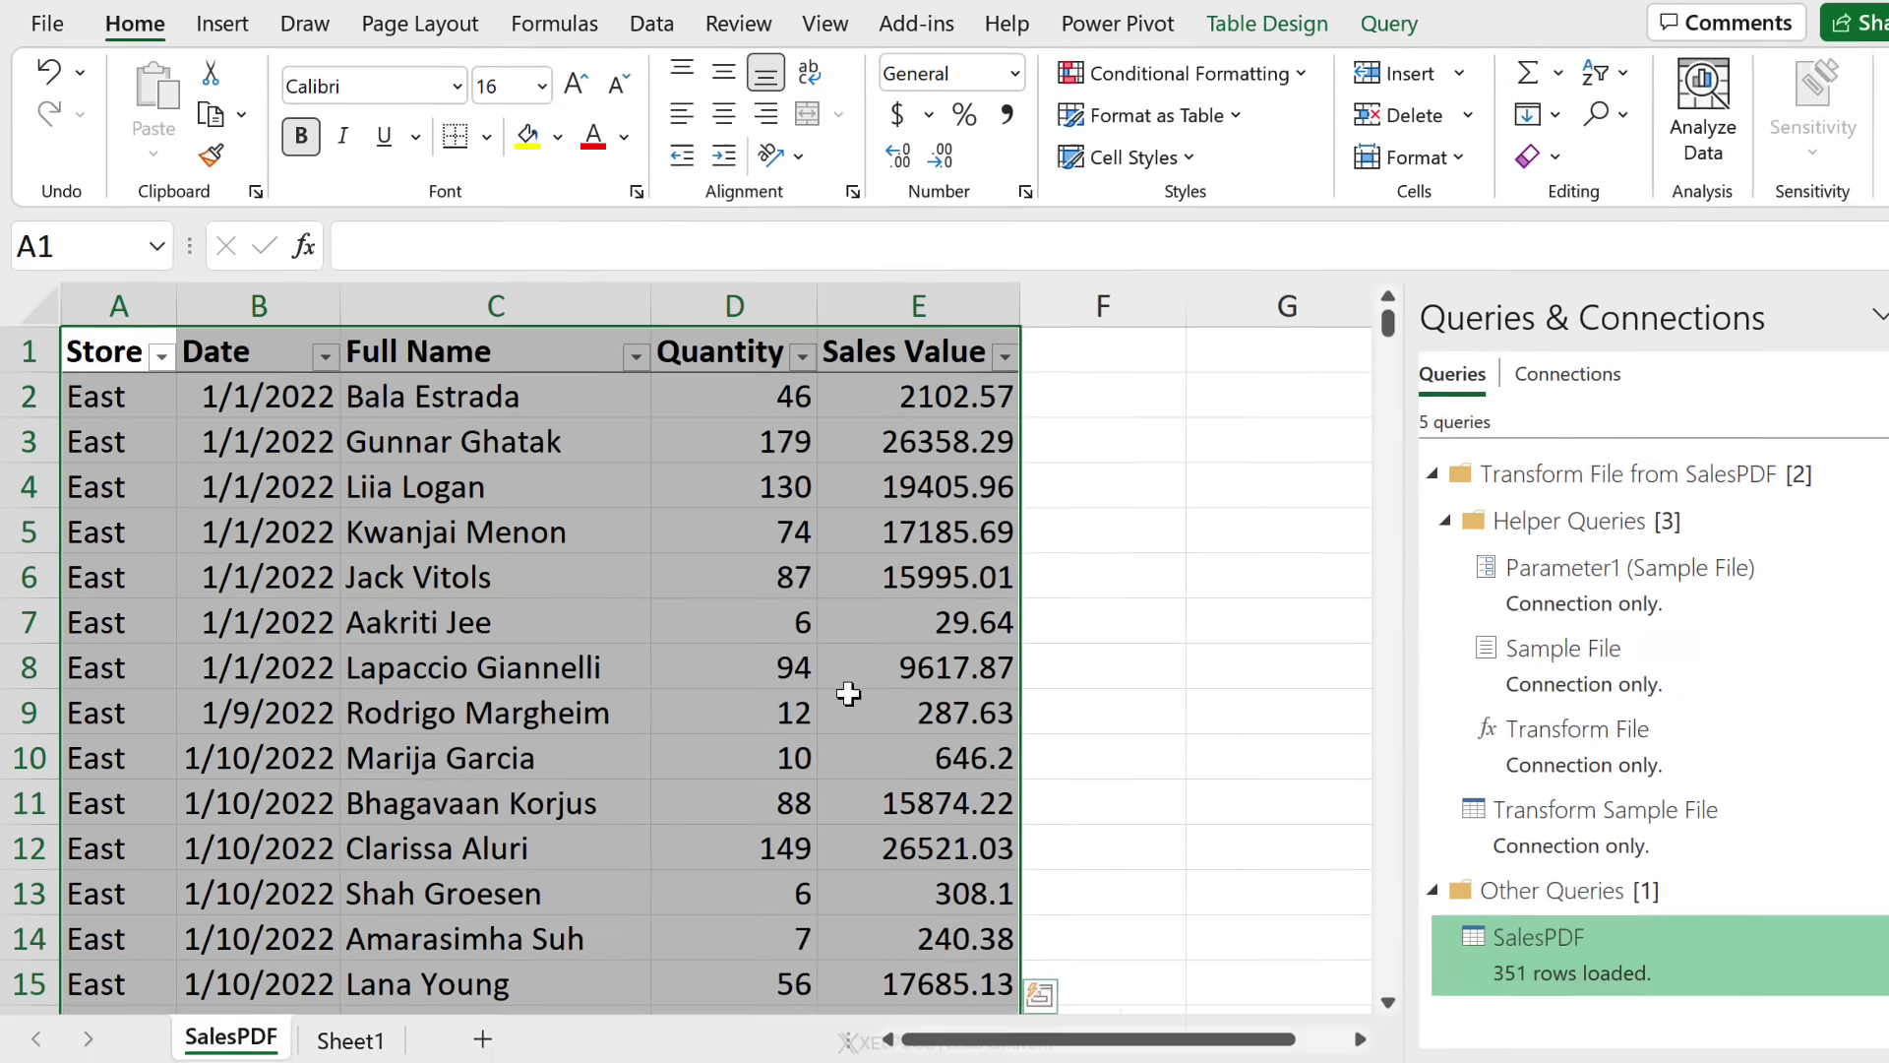
left_click(524, 620)
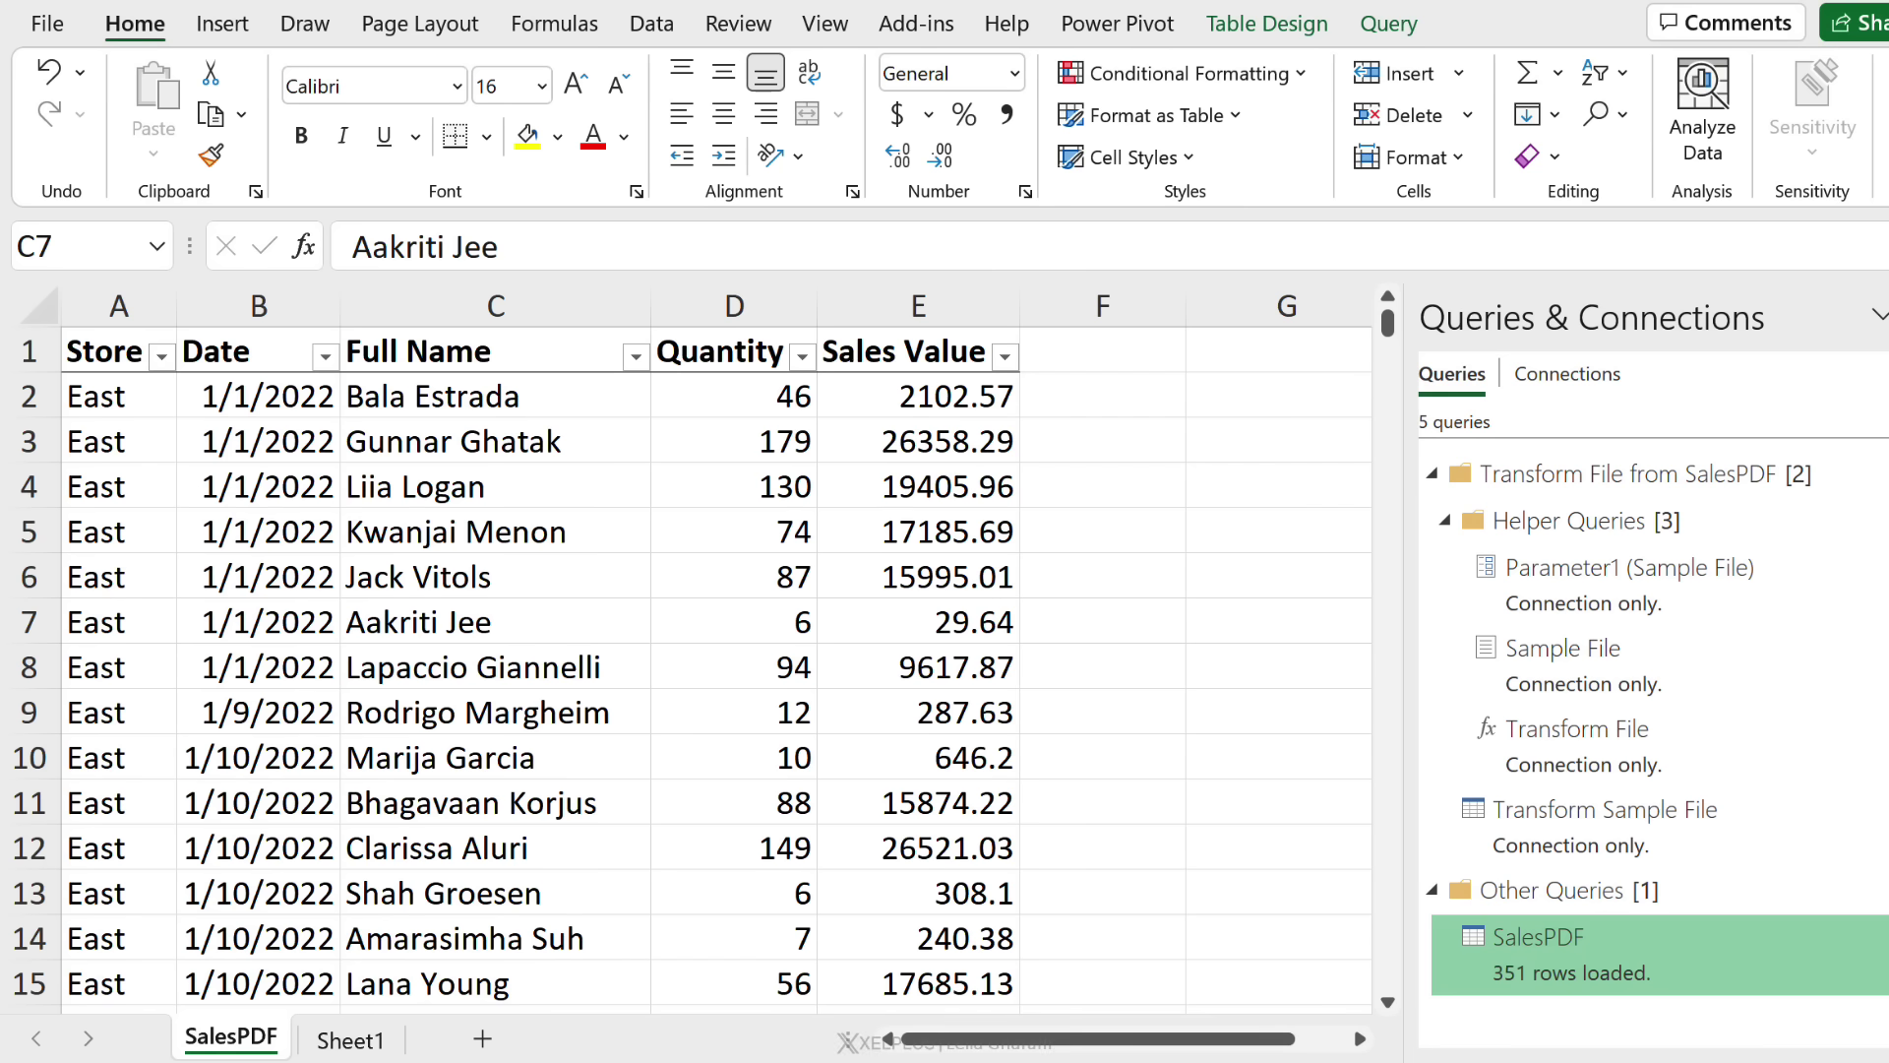
- Move Products_Report_Start.xlsx into the SalesPDF folder, confirm it holds 17 items, then return to Excel
key("alt+Tab")
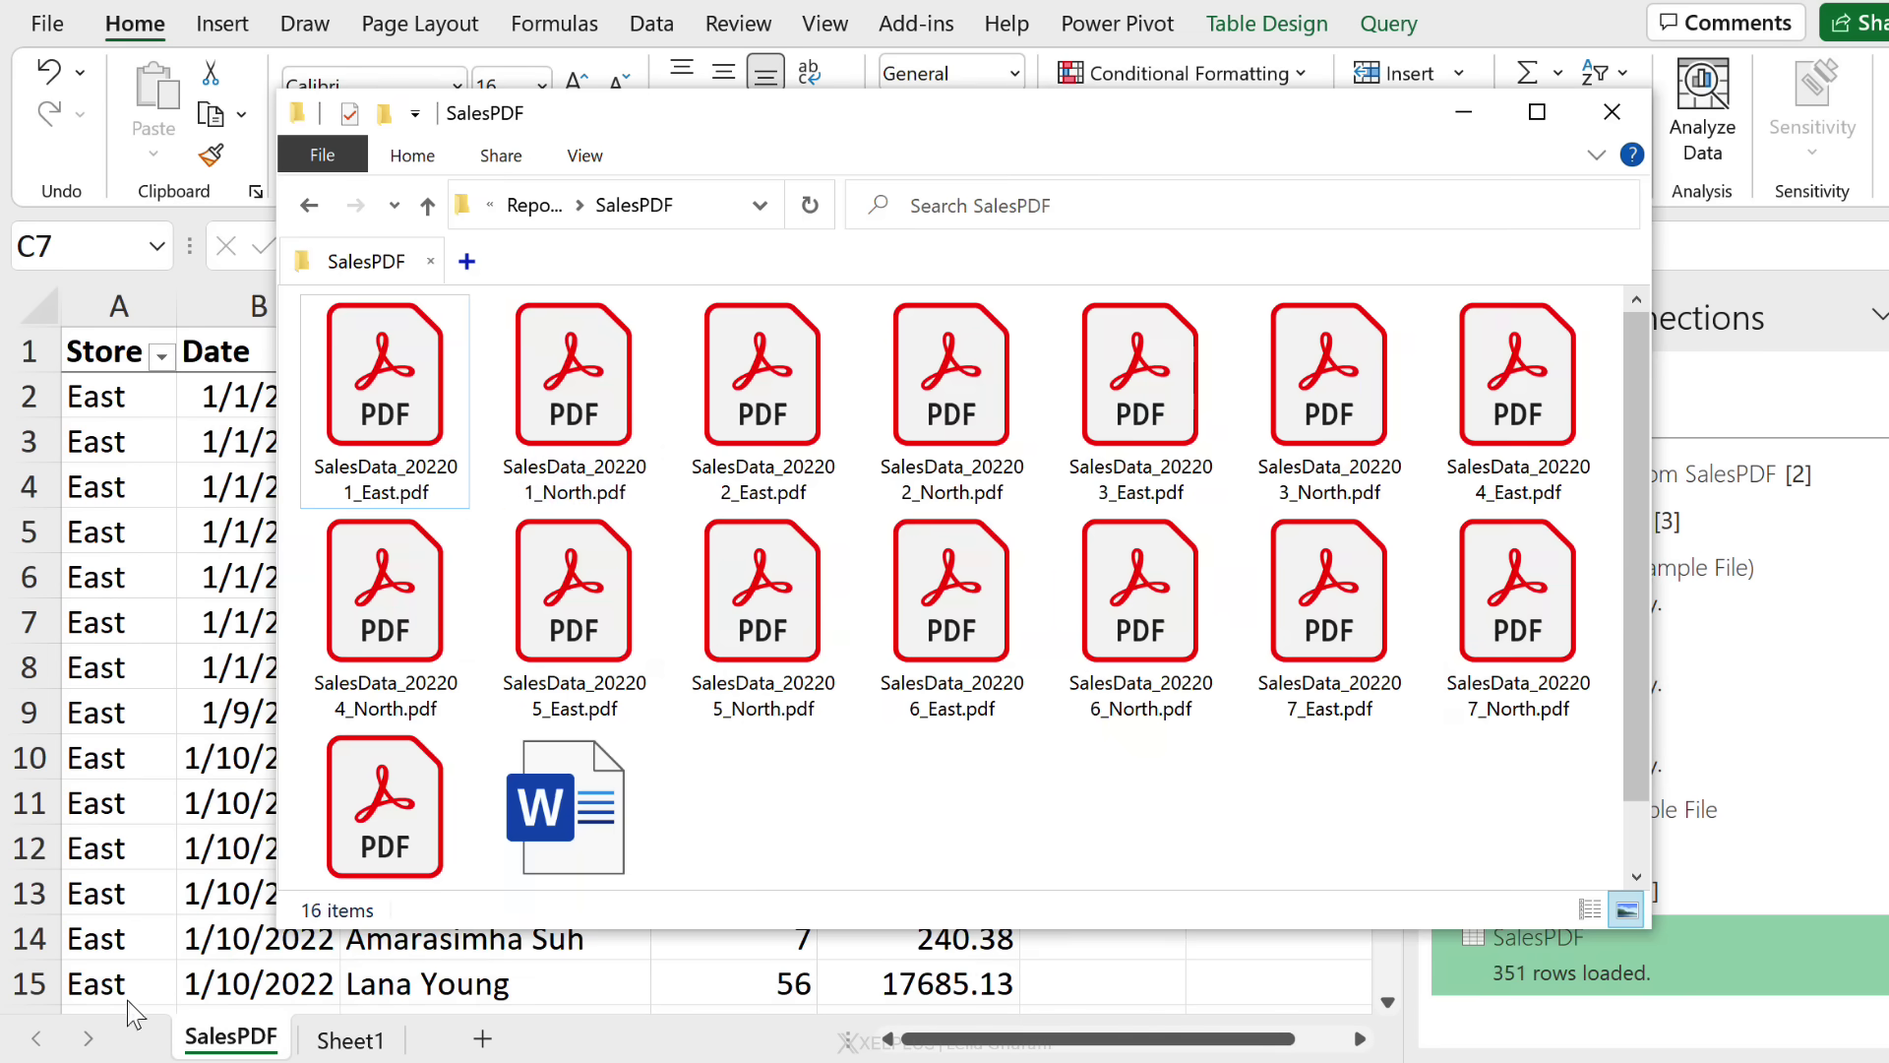
left_click(539, 208)
left_click(466, 392)
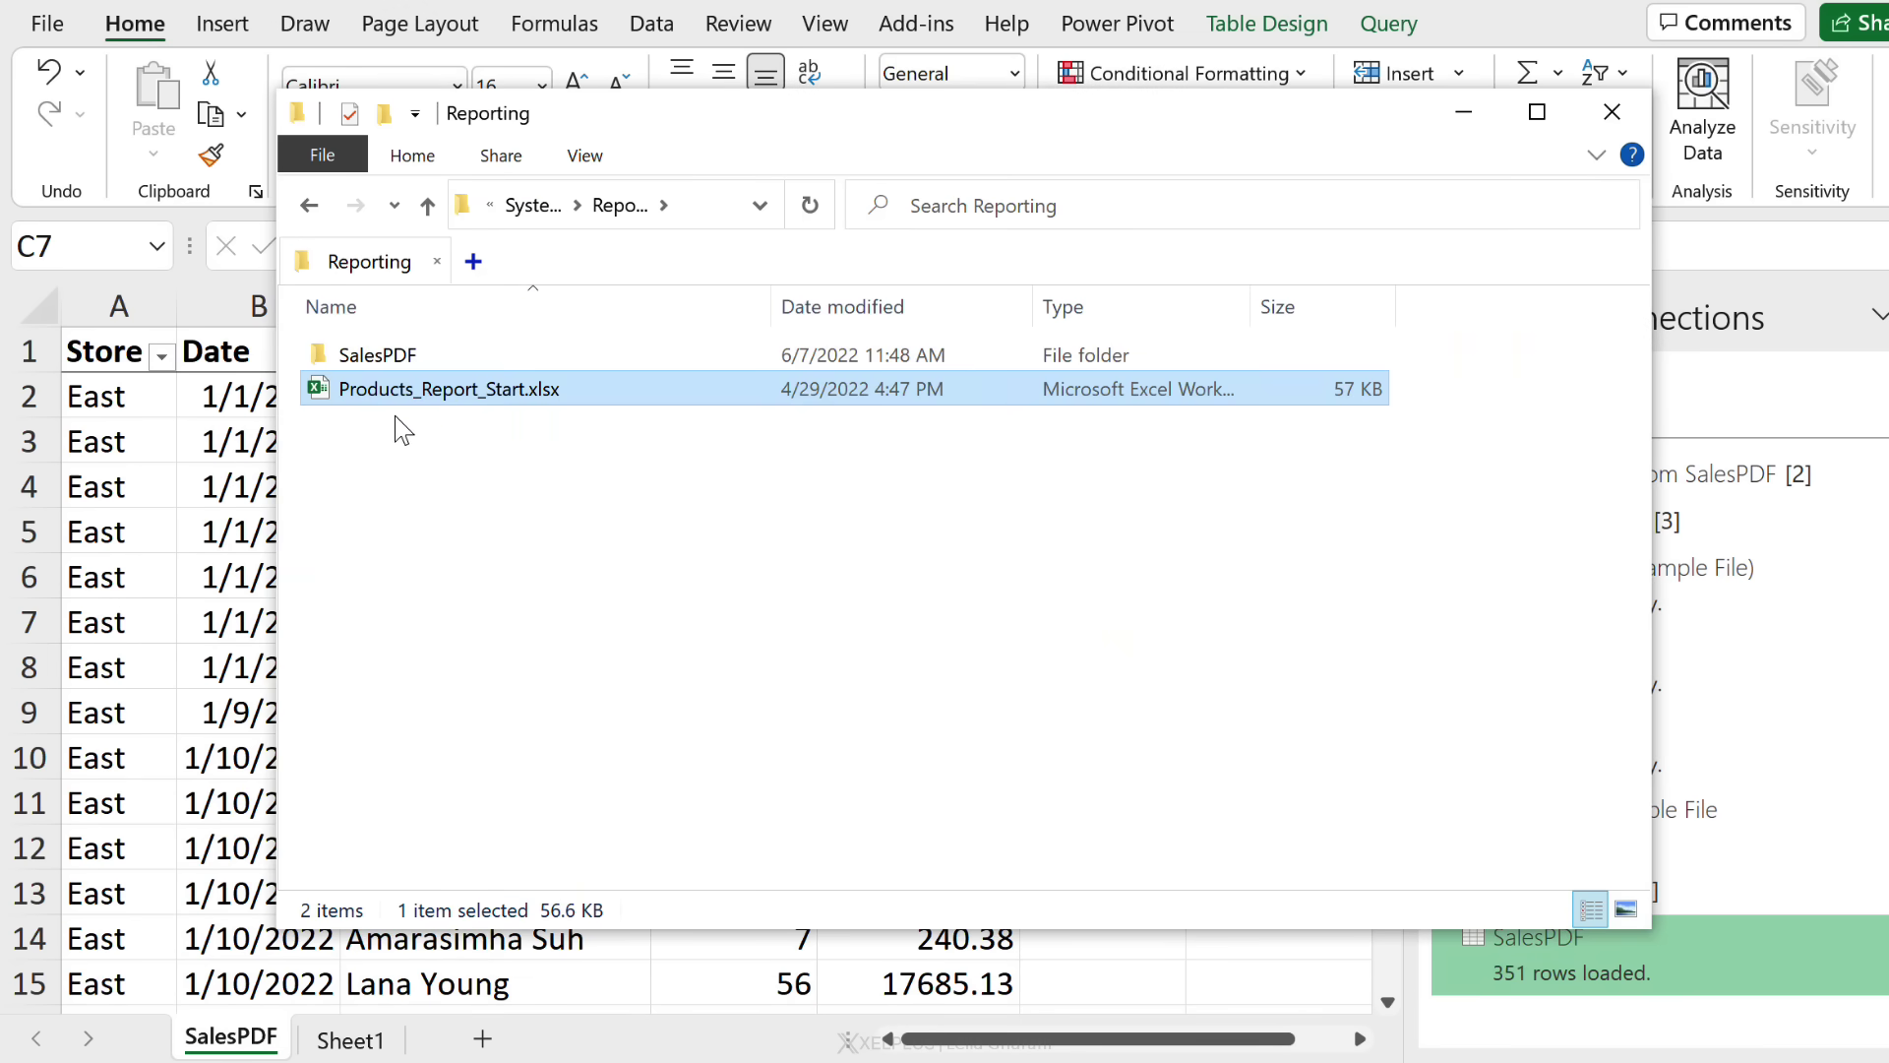
left_click_drag(394, 396, 375, 356)
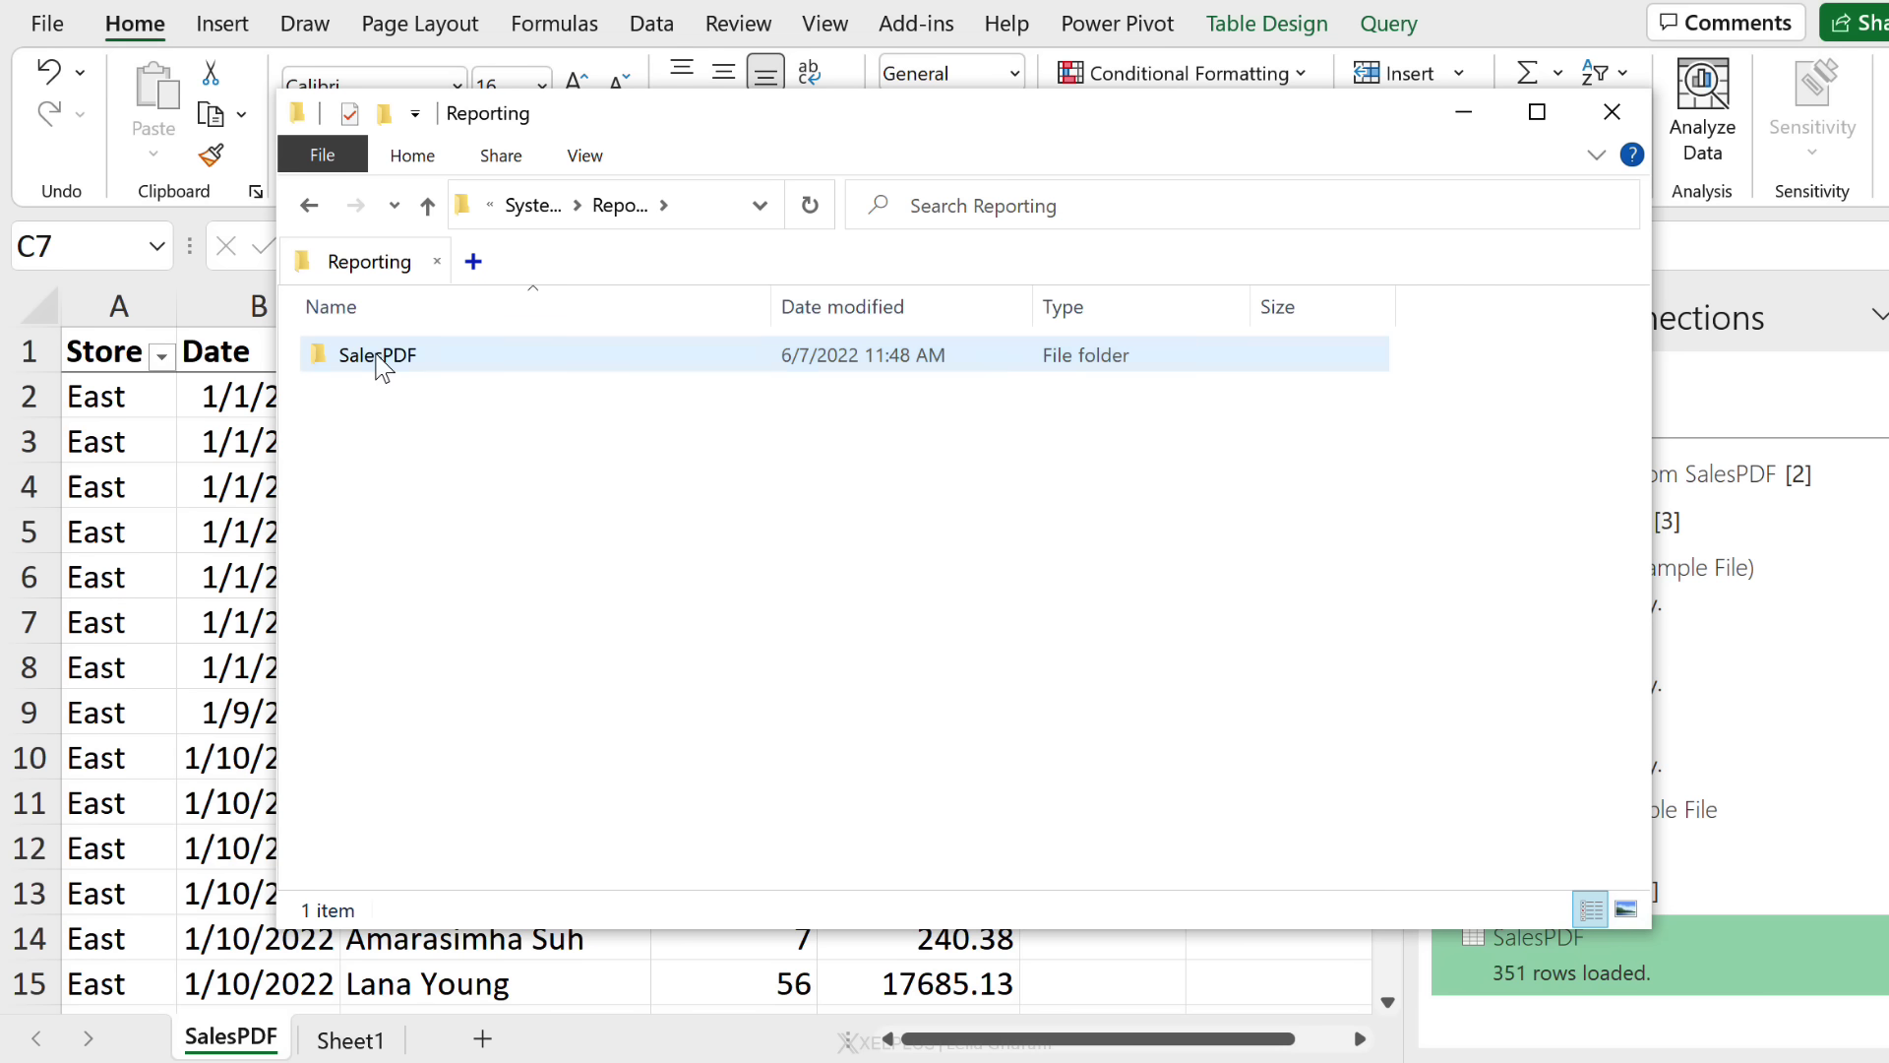
double_click(374, 354)
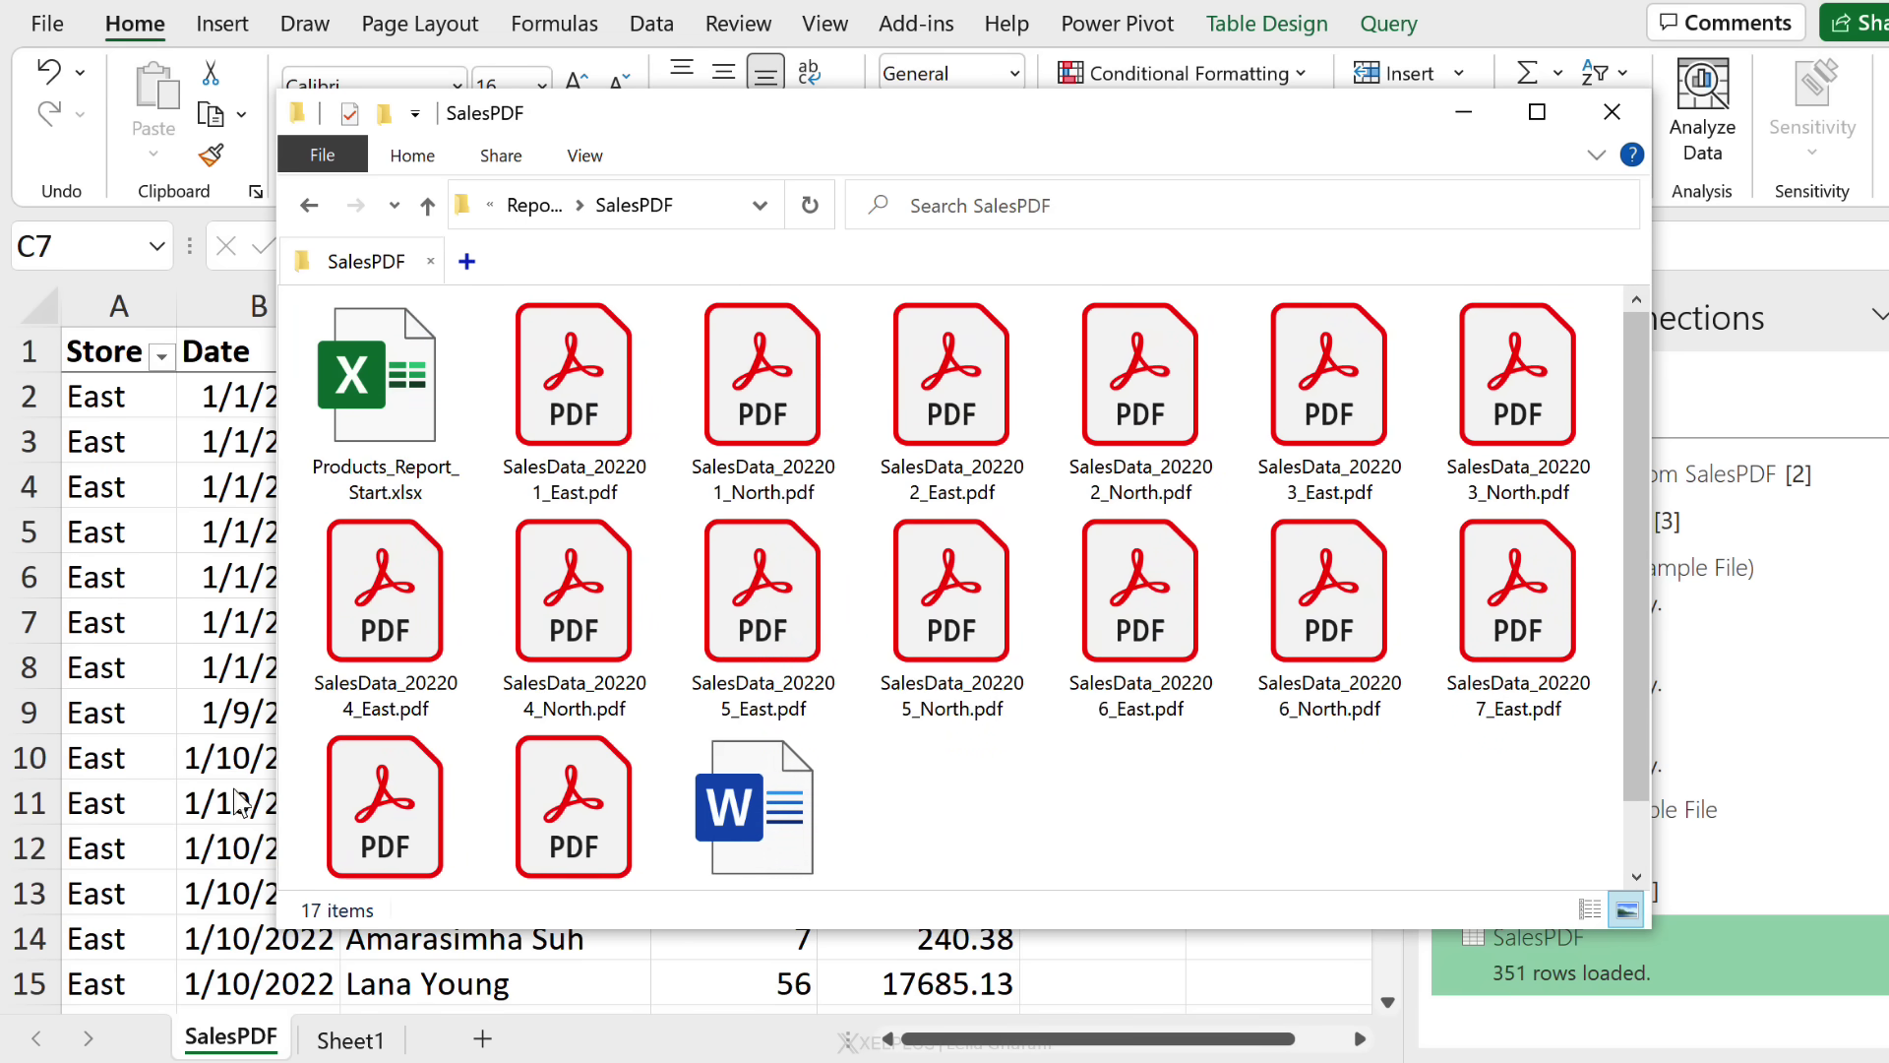
key("alt+Tab")
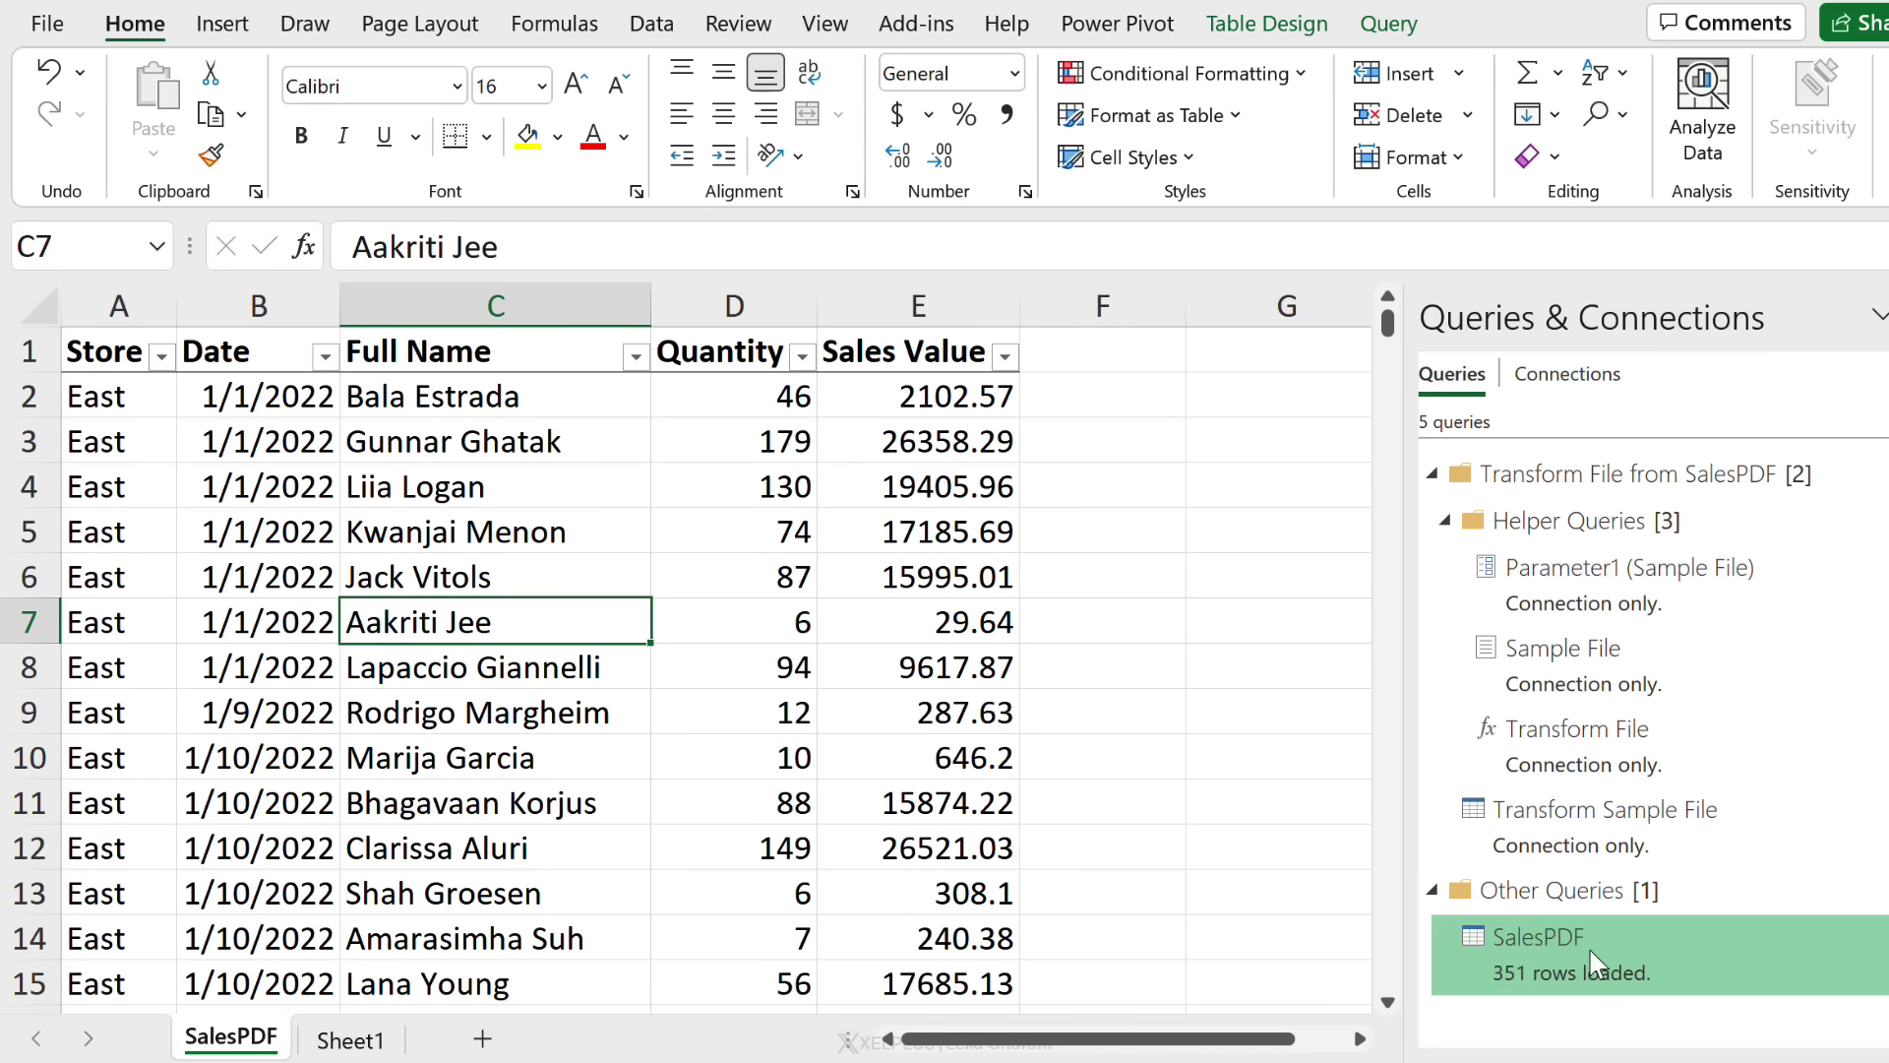
- Refresh the table, dismiss the corrupted-PDF error, and reopen the SalesPDF query in Power Query
mouse_move(1595, 964)
right_click(488, 513)
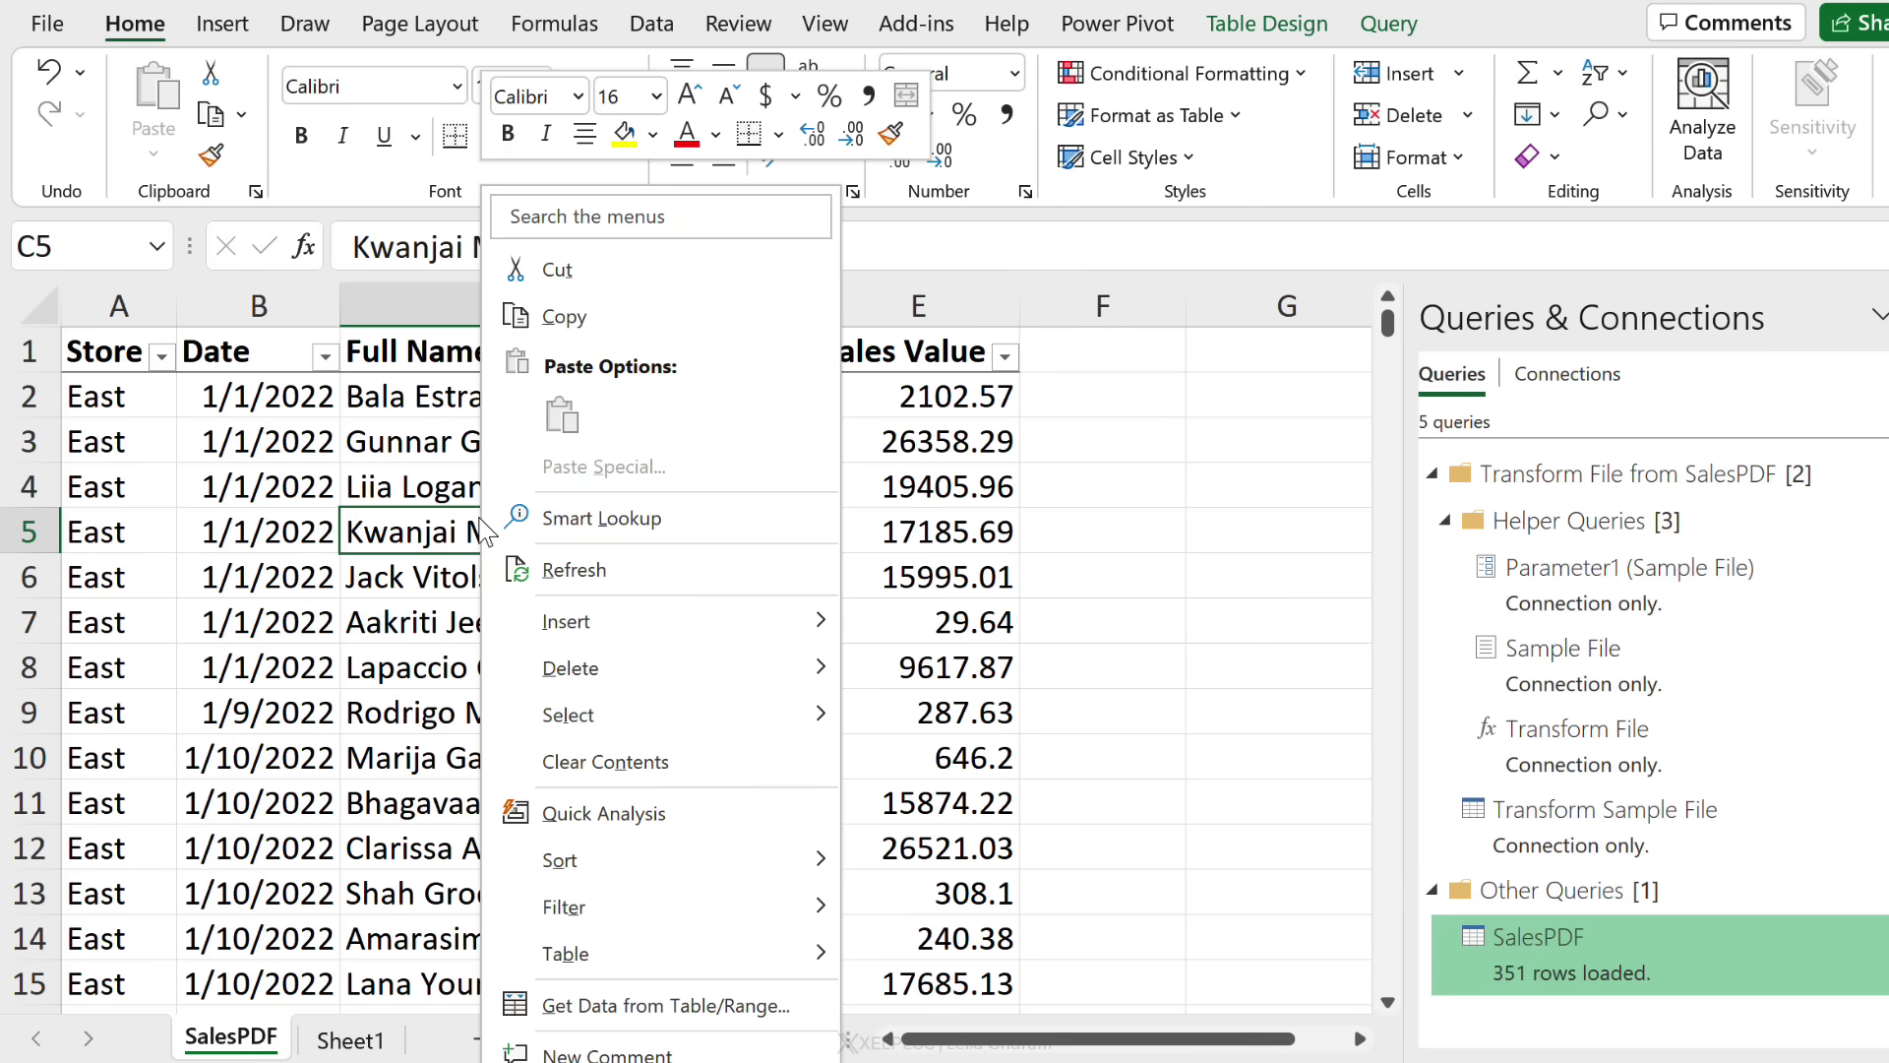
left_click(580, 574)
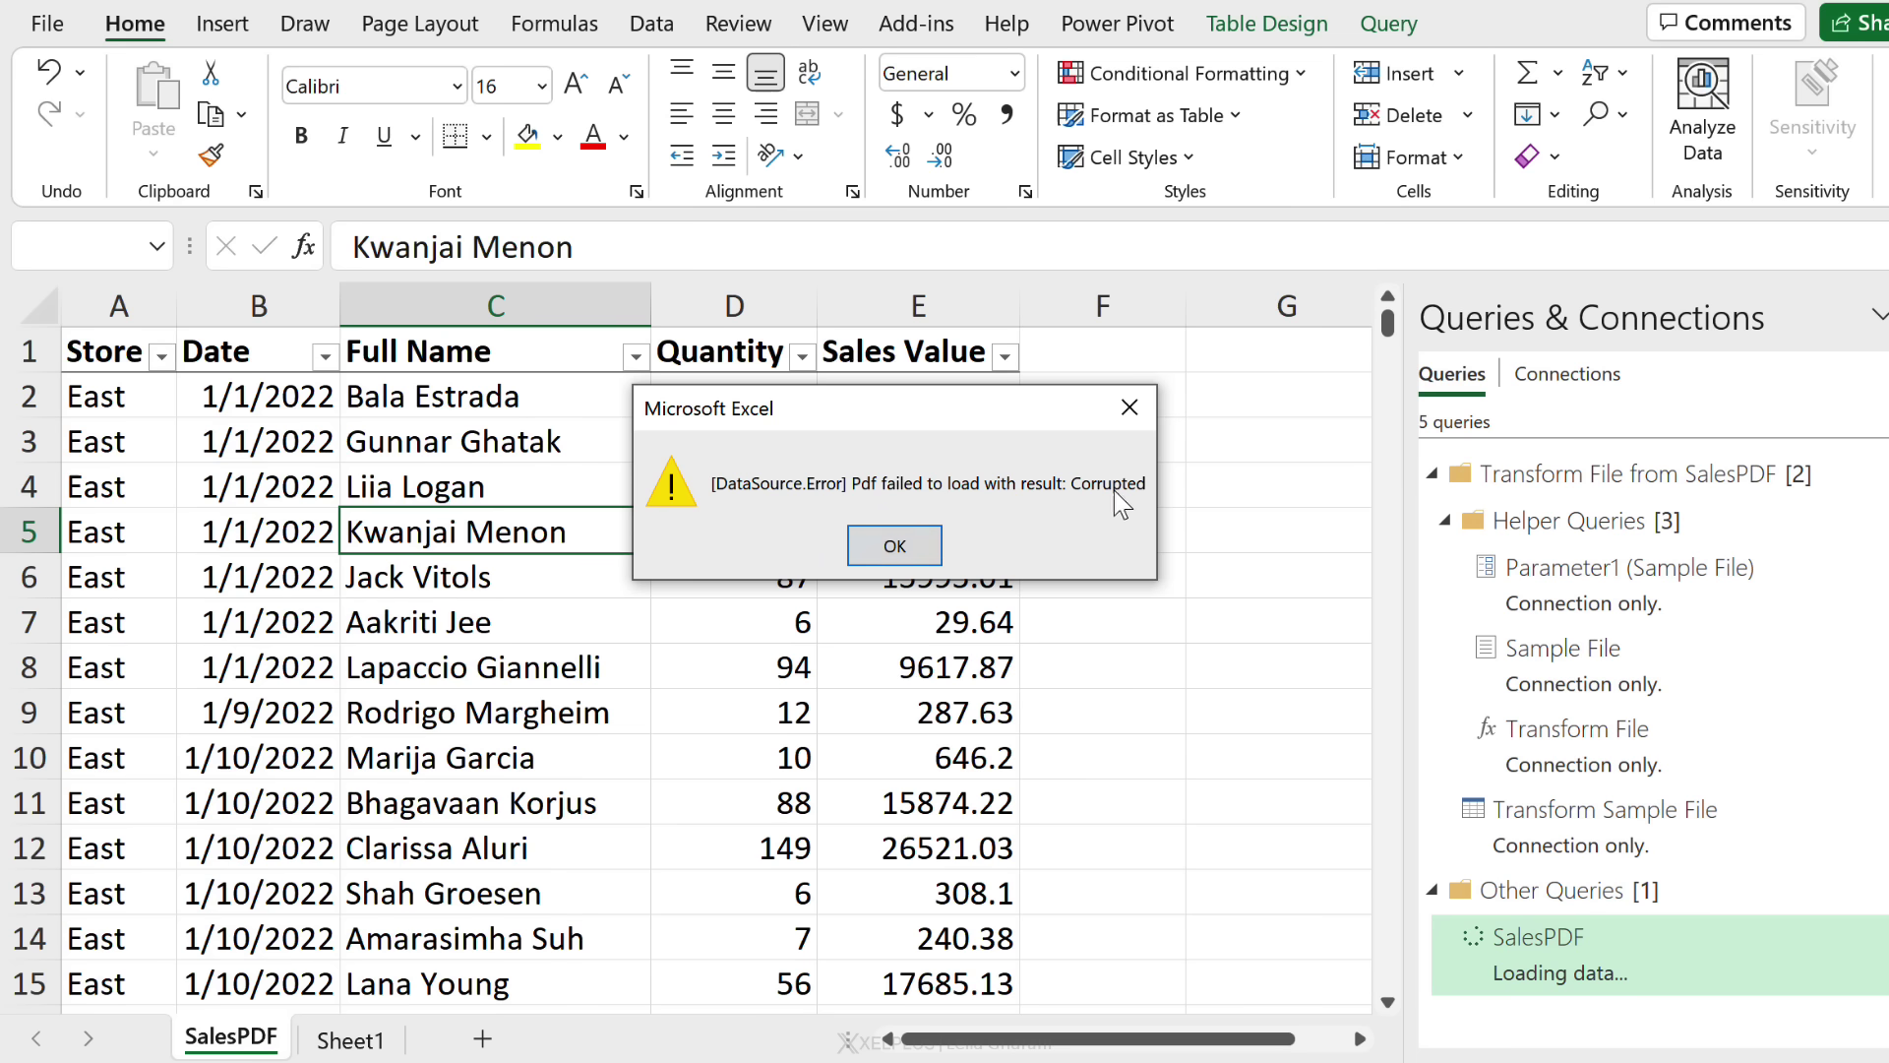
left_click(895, 544)
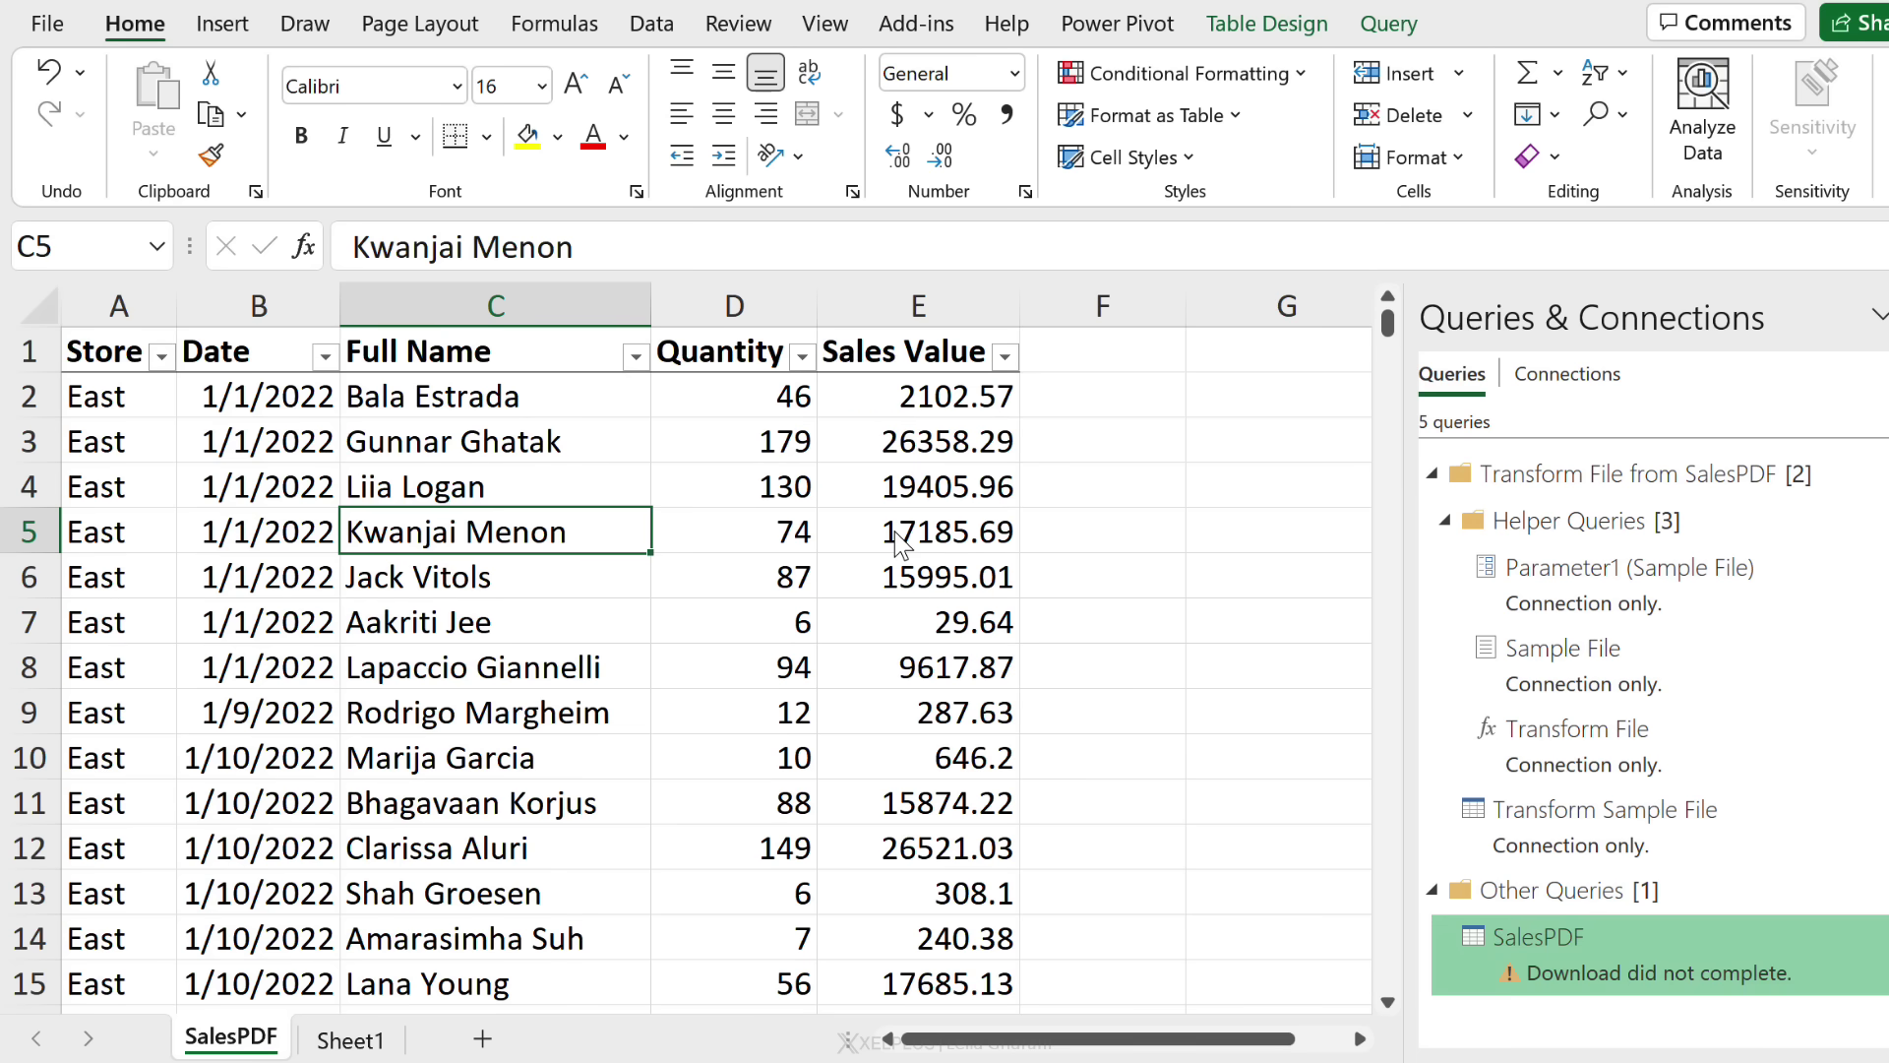
double_click(1515, 961)
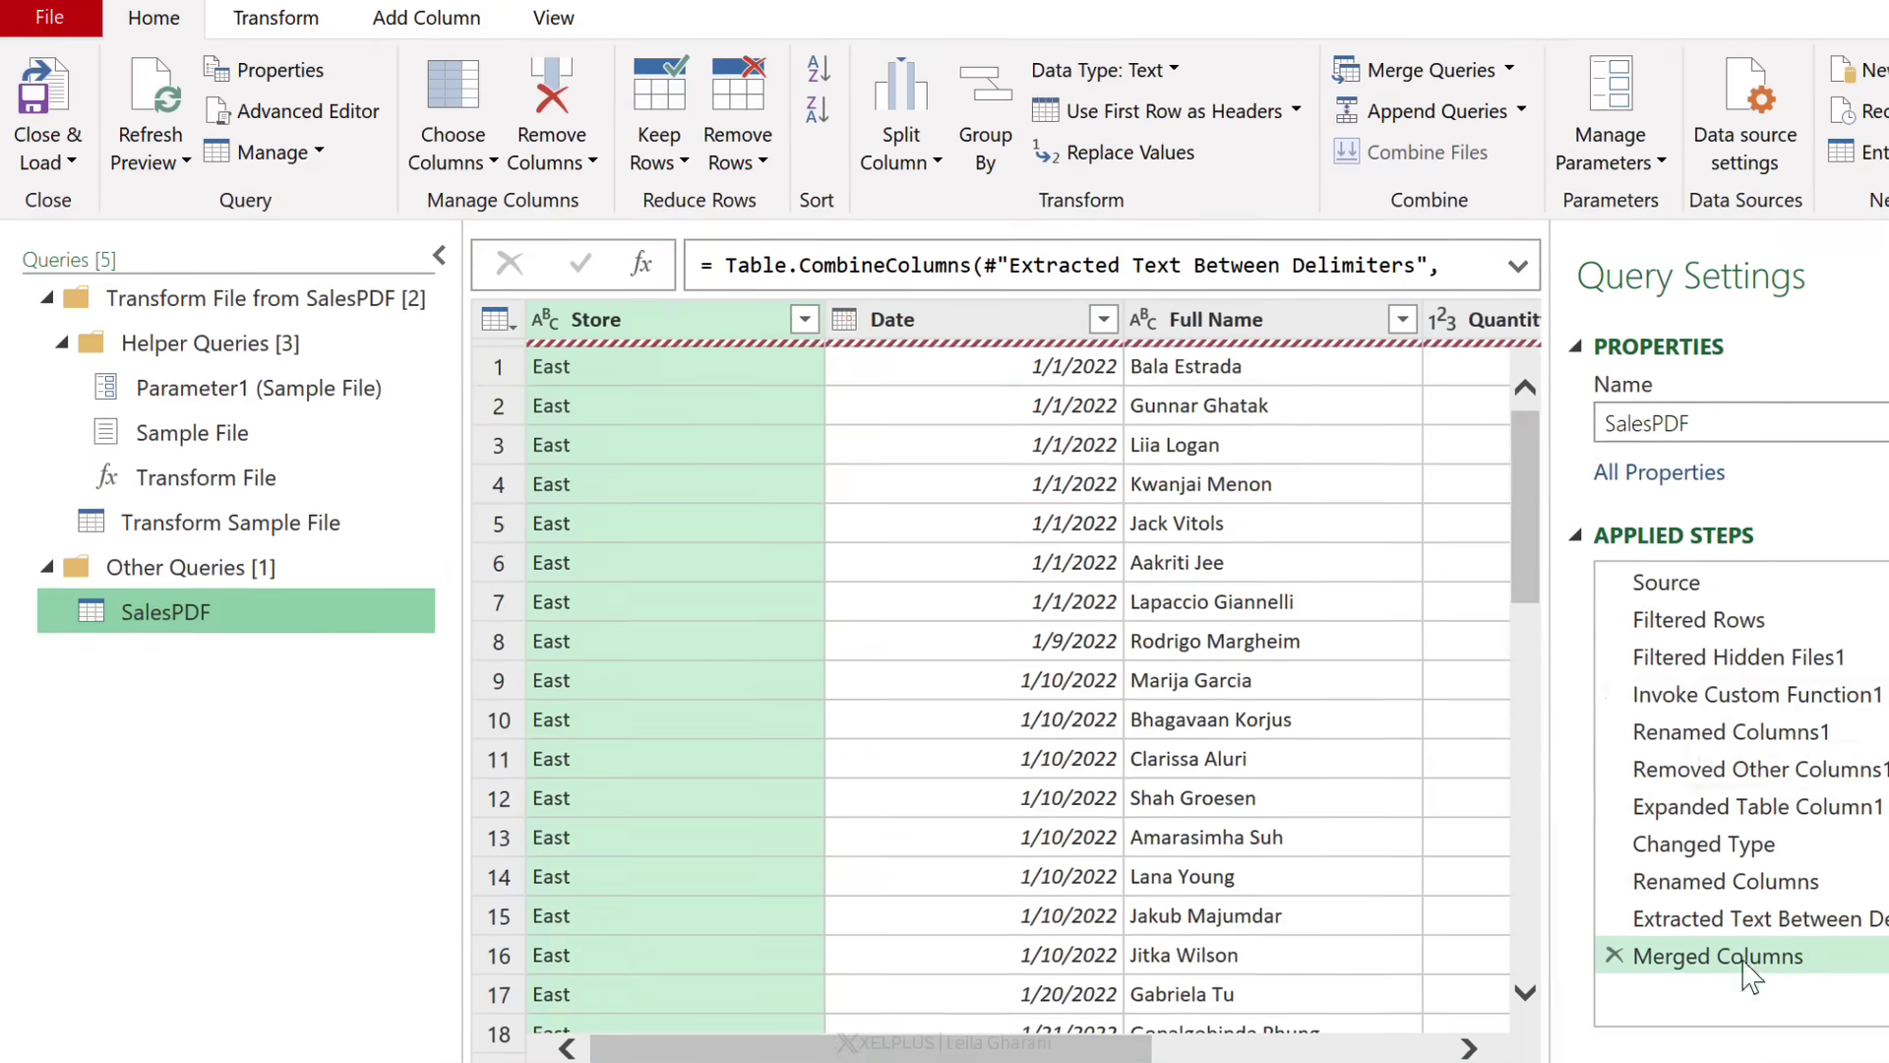
- Refresh the SalesPDF preview, confirm Filtered Rows excludes the new xlsx and docx files, and open Sample File
left_click(1694, 586)
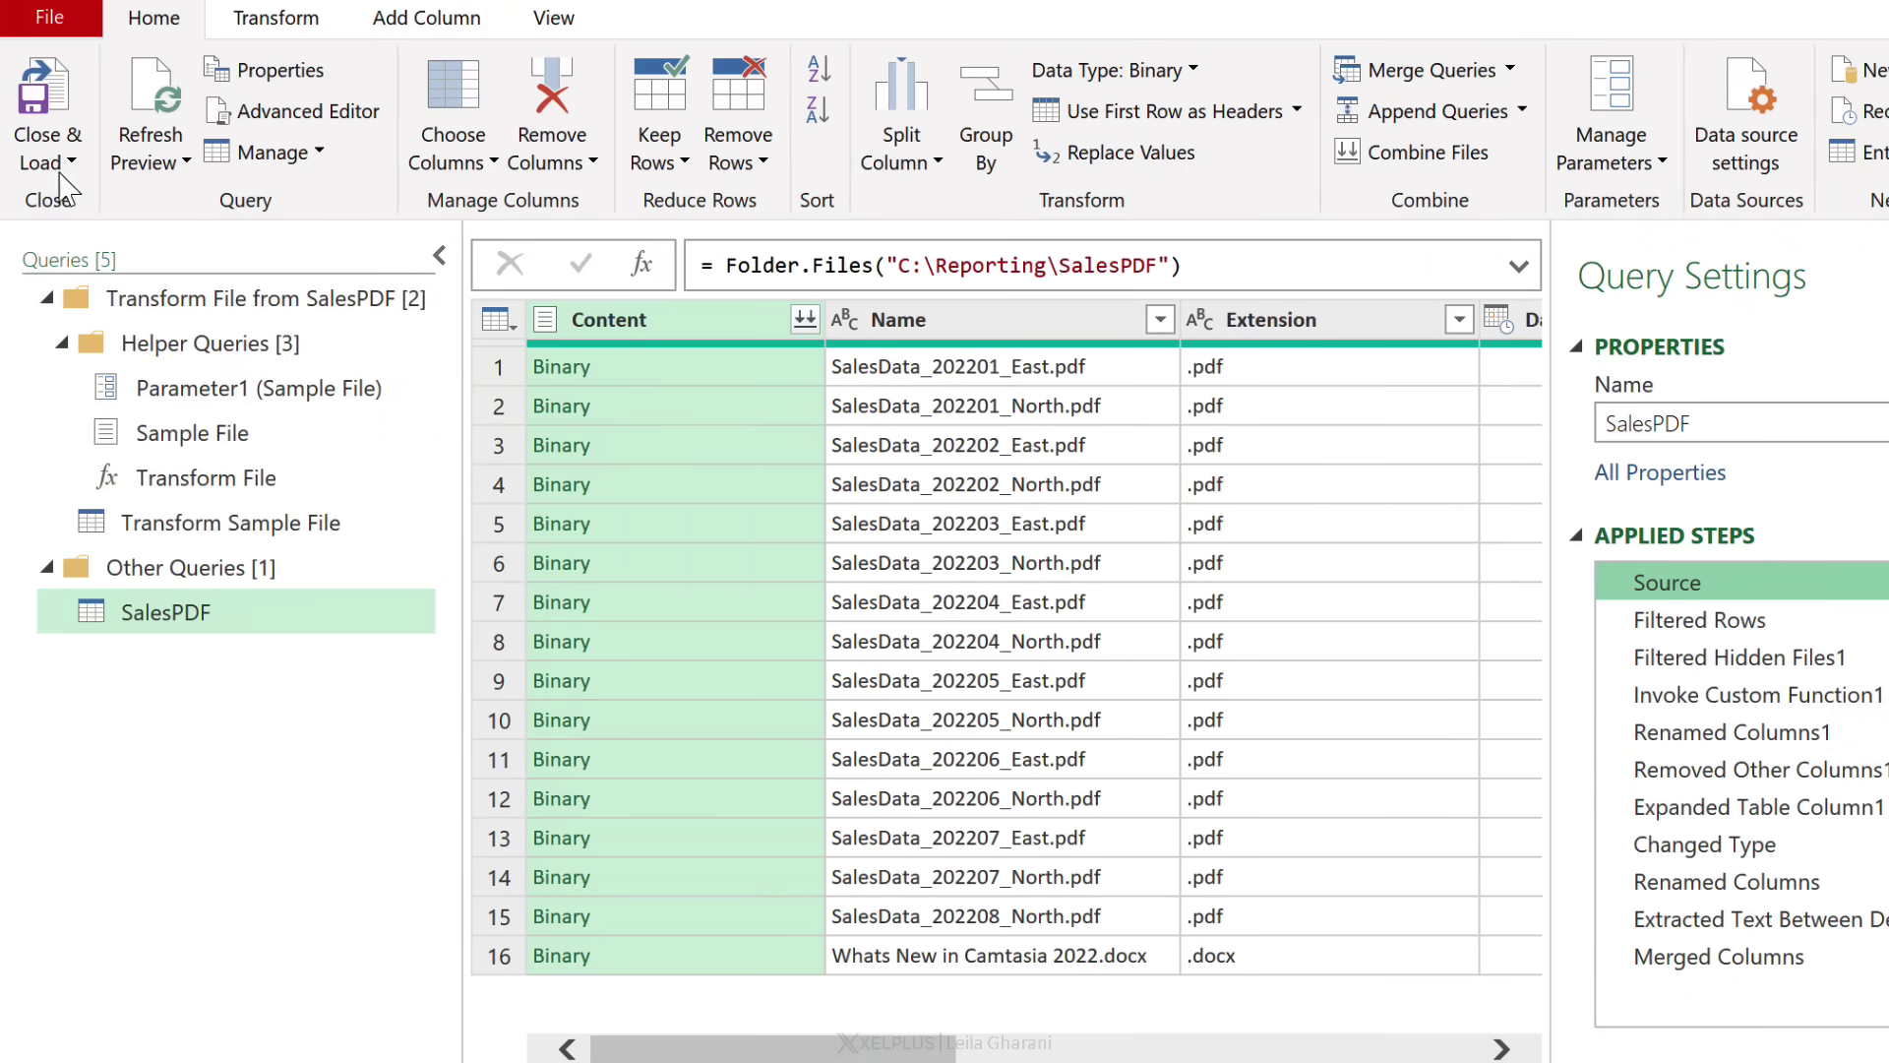
left_click(158, 84)
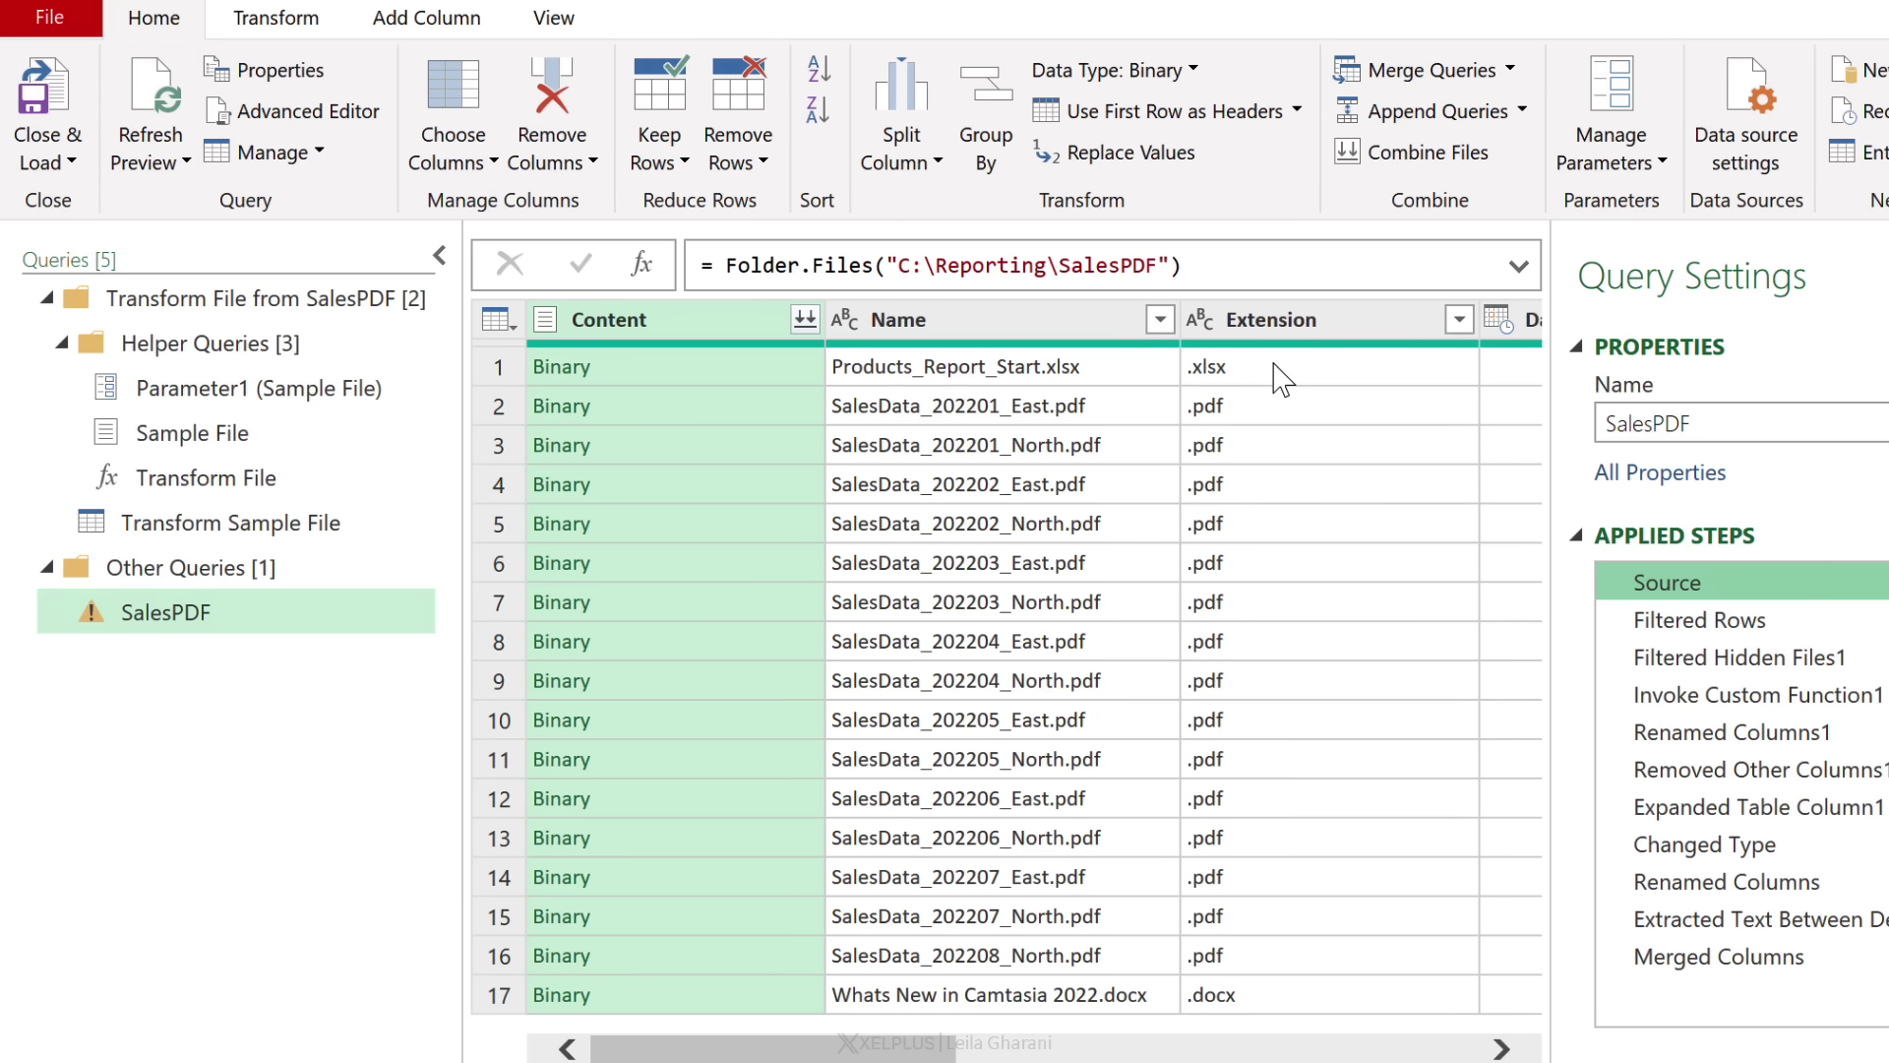
left_click(1700, 622)
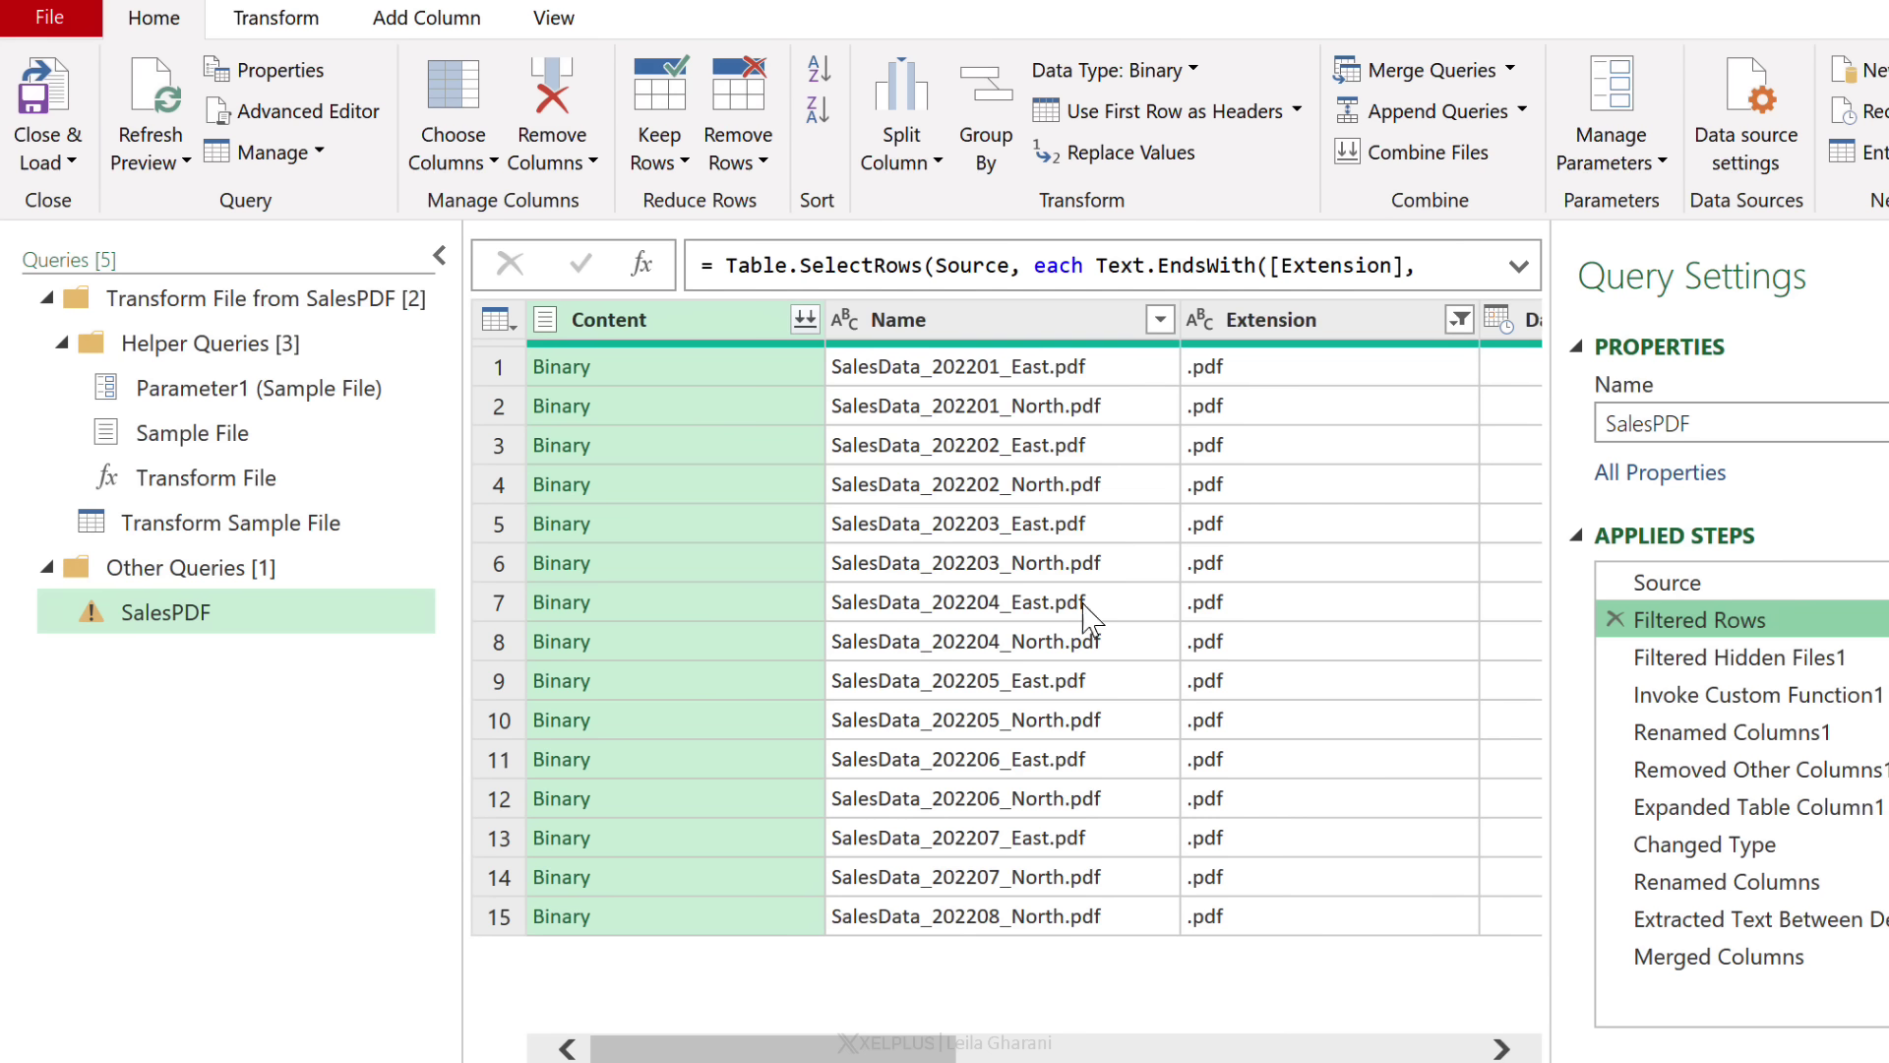
left_click(190, 453)
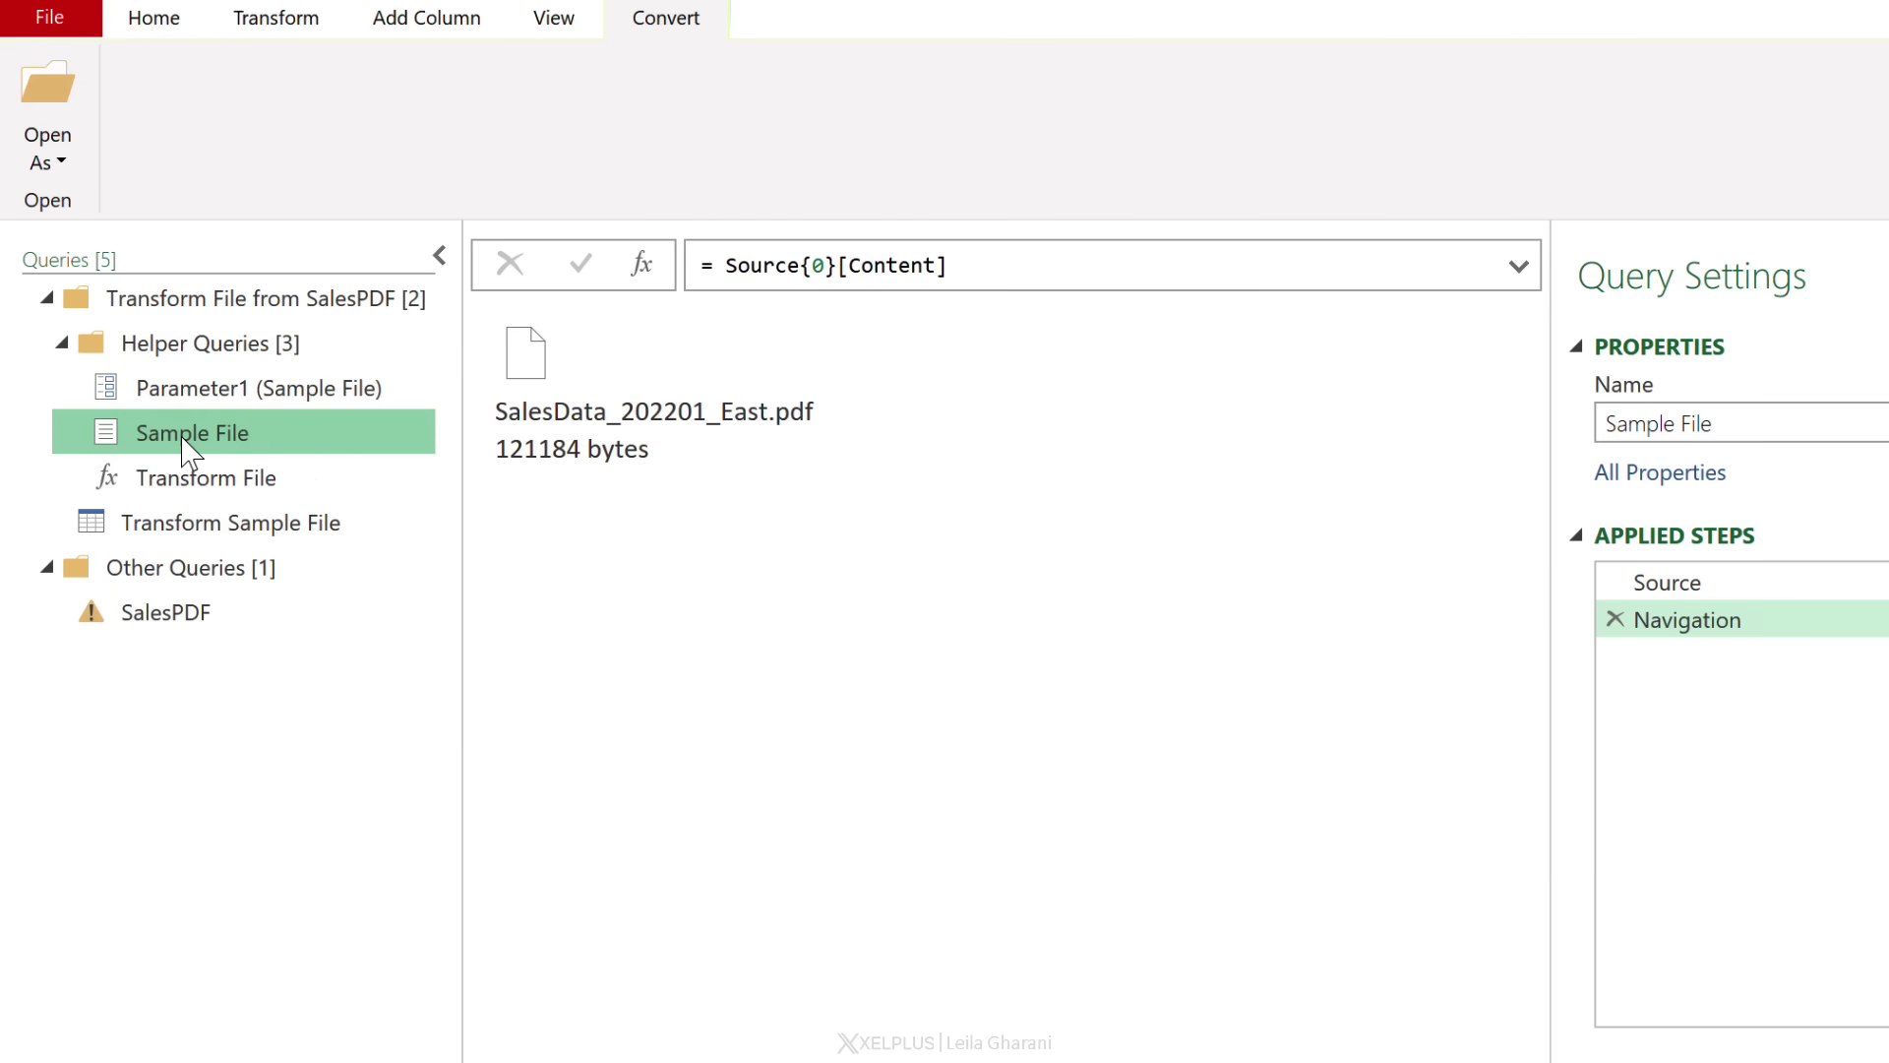
- Refresh the Transform Sample File preview to reveal its error
left_click(197, 476)
left_click(207, 525)
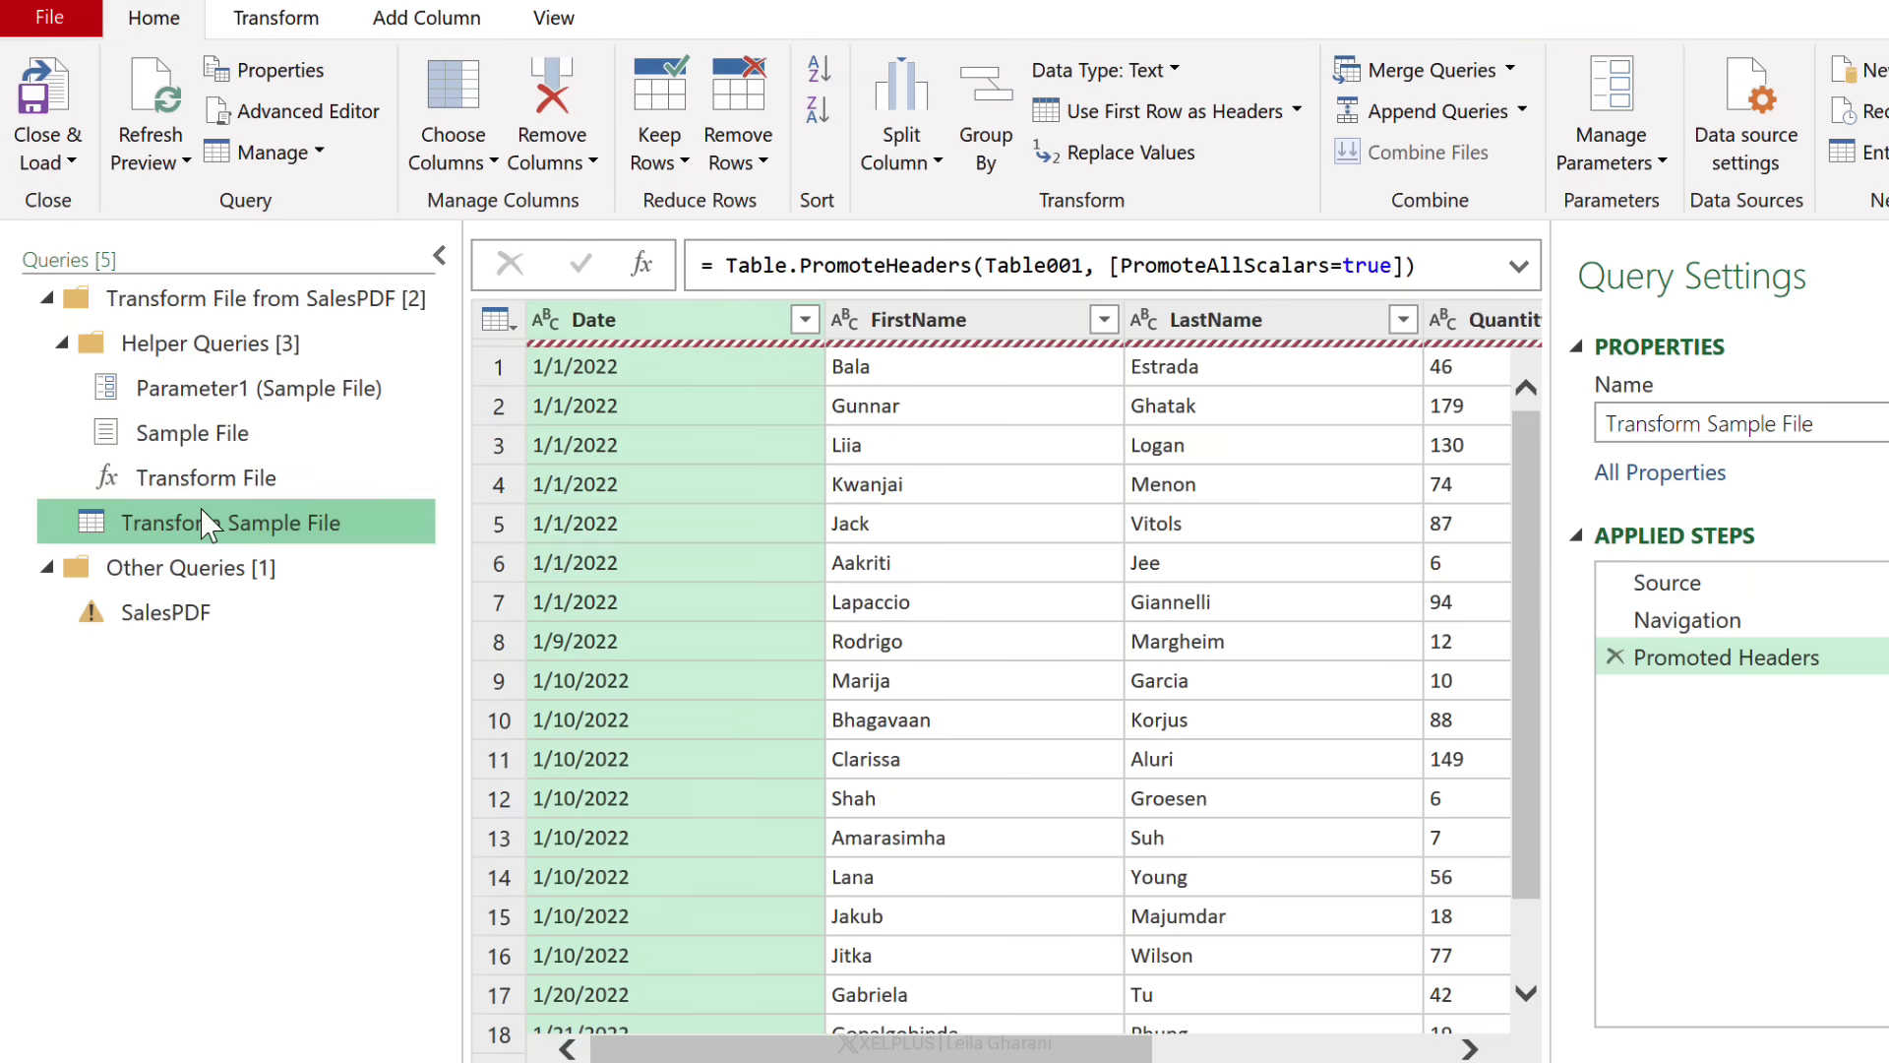
left_click(151, 109)
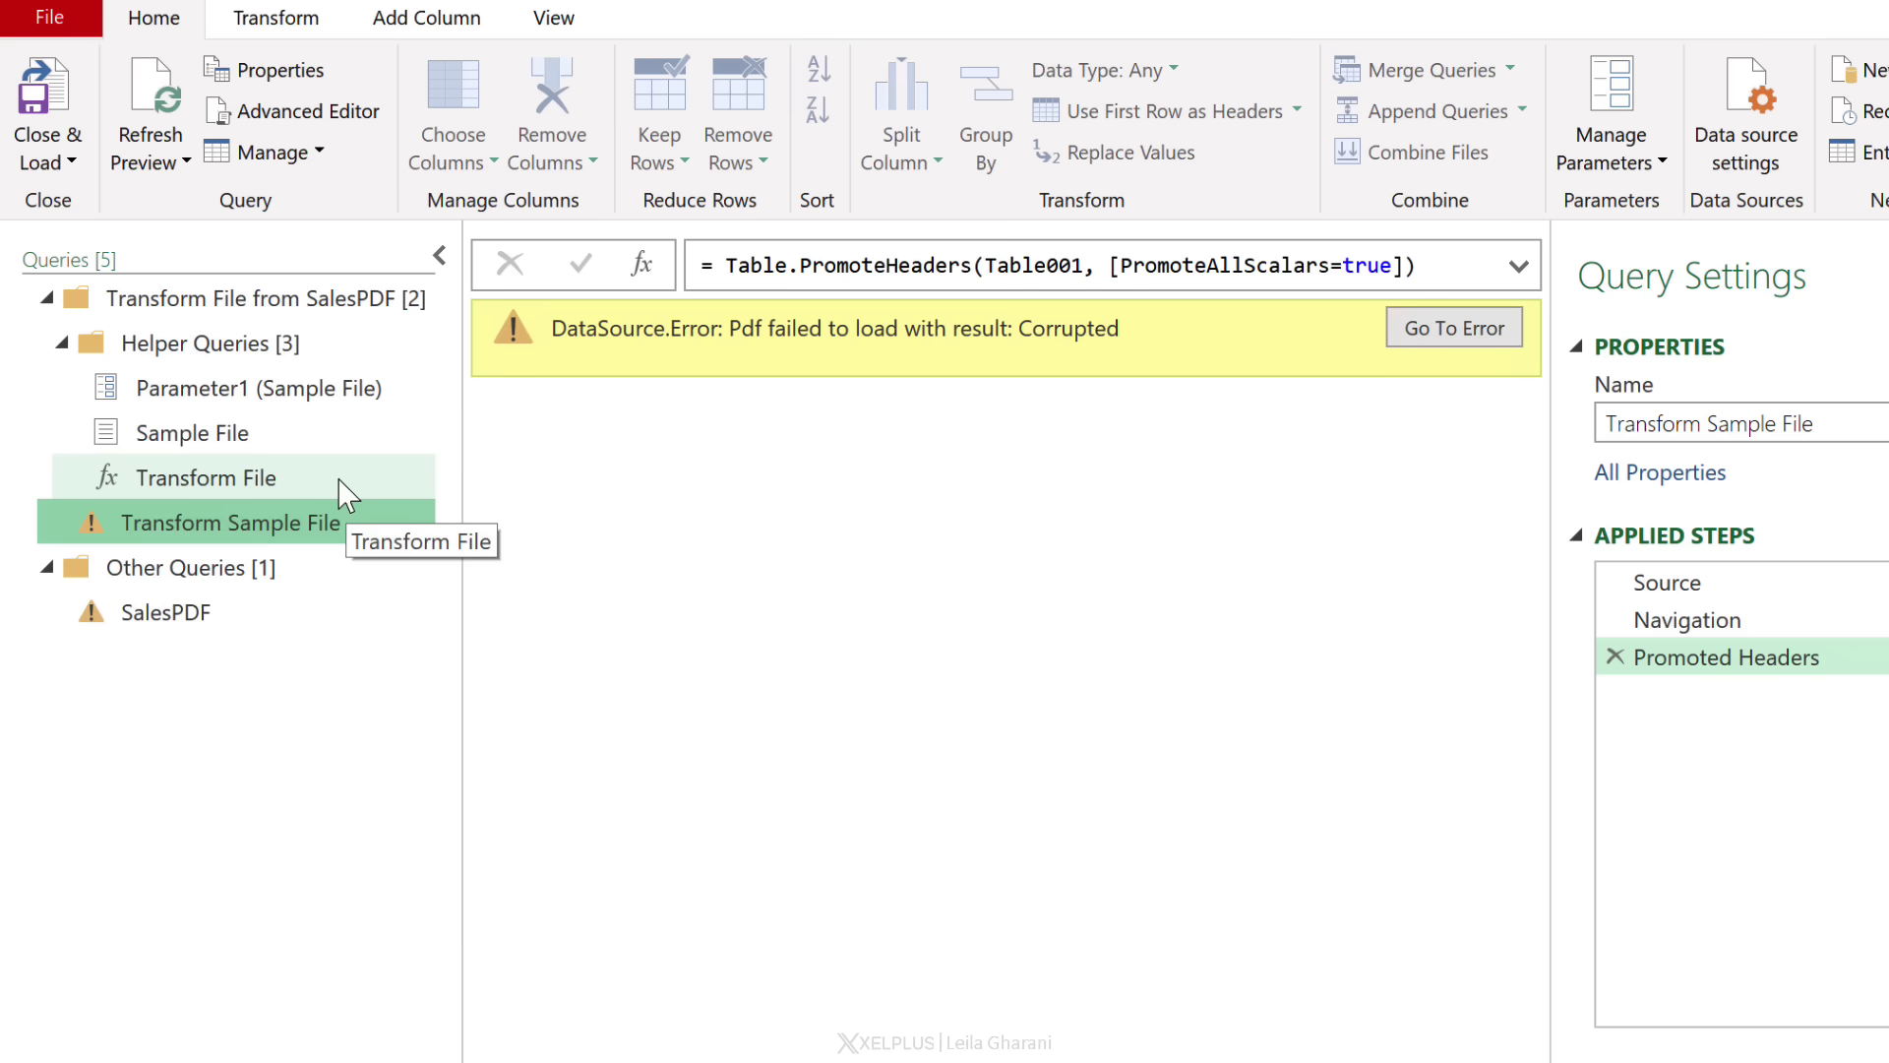
- Refresh the Sample File Source step to show all 17 files, including xlsx and docx
left_click(241, 453)
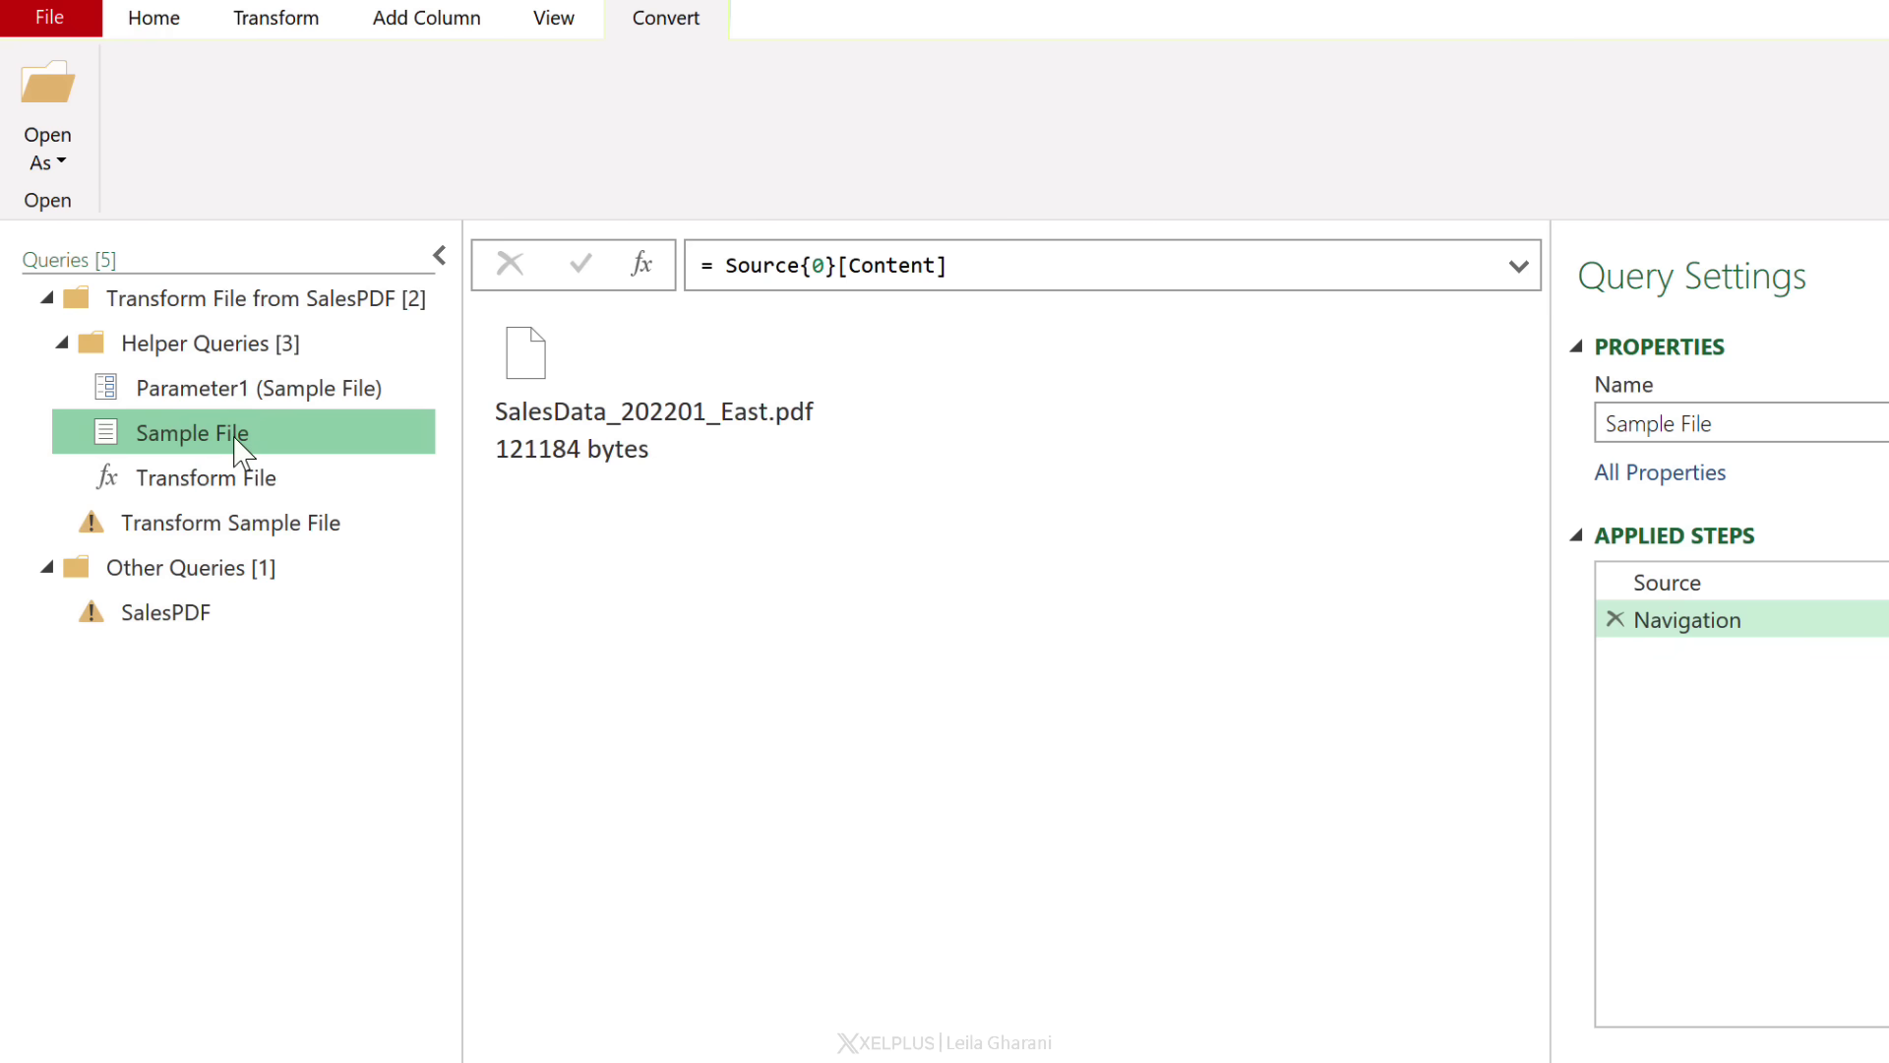
left_click(1687, 590)
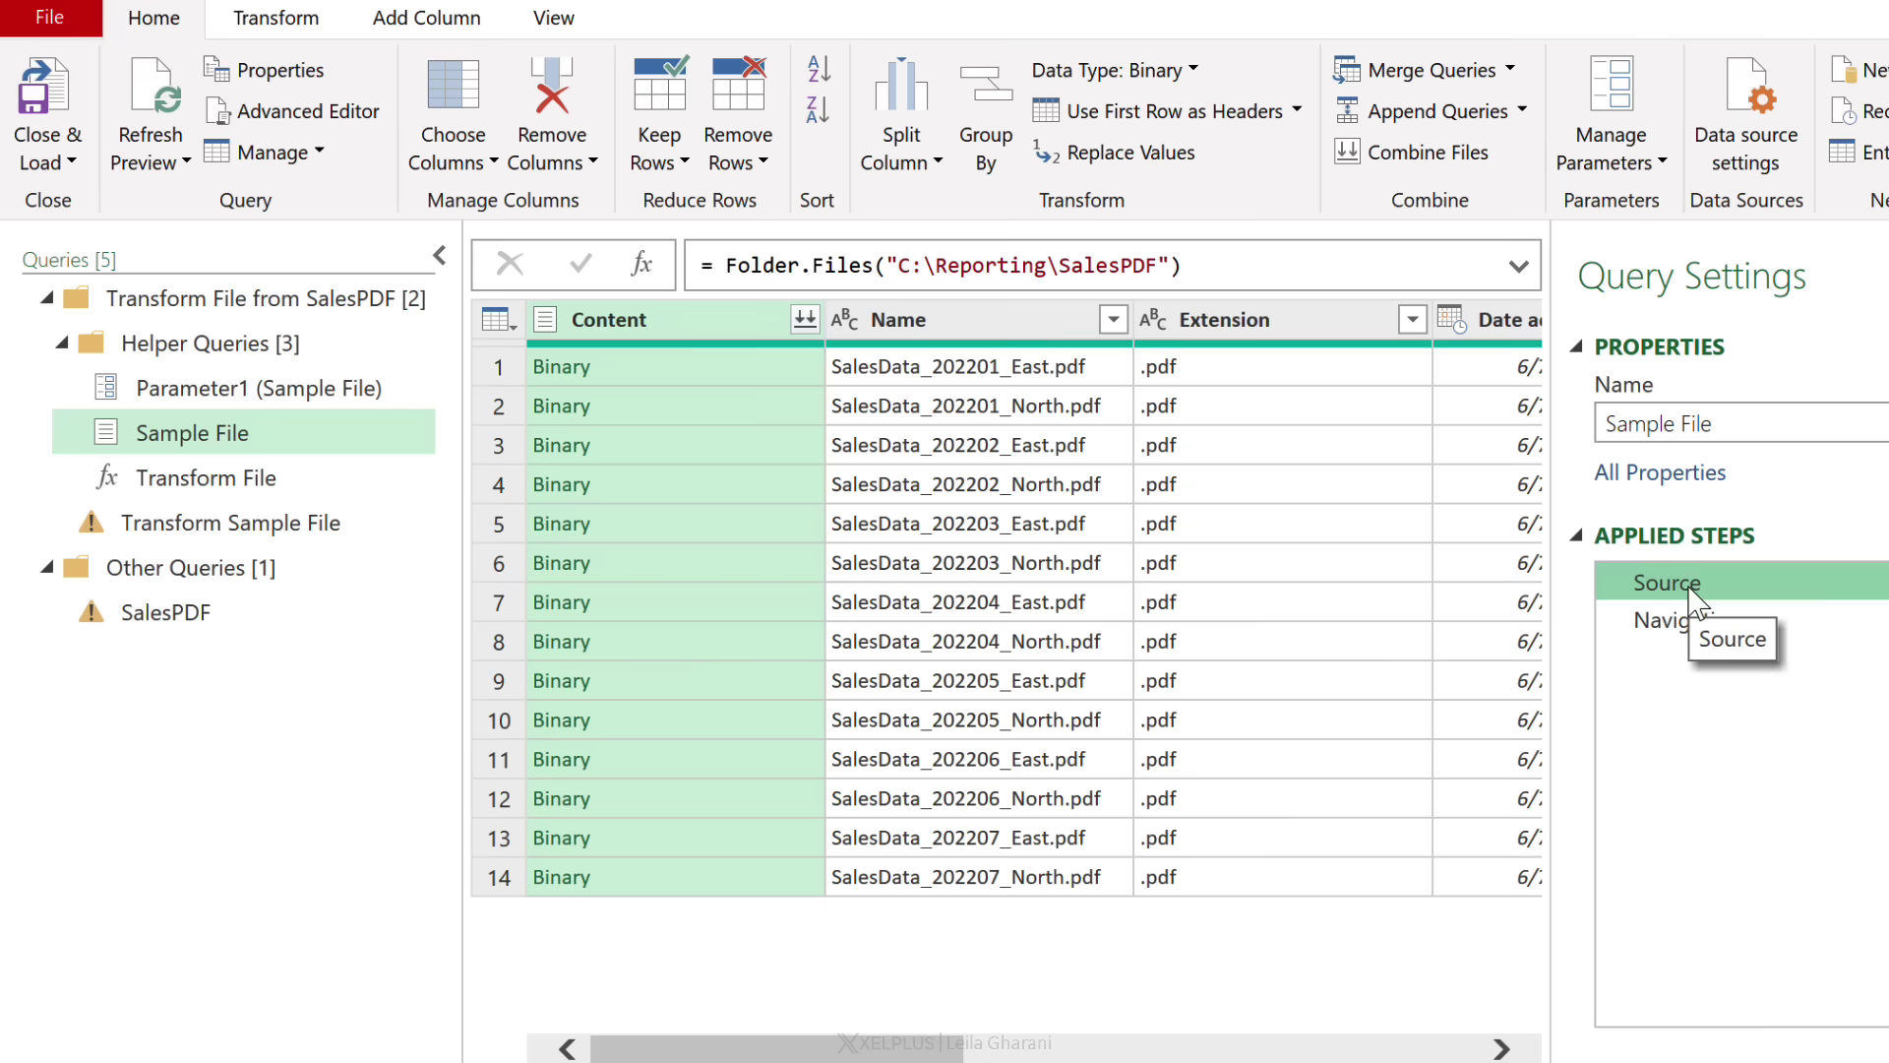
left_click(150, 114)
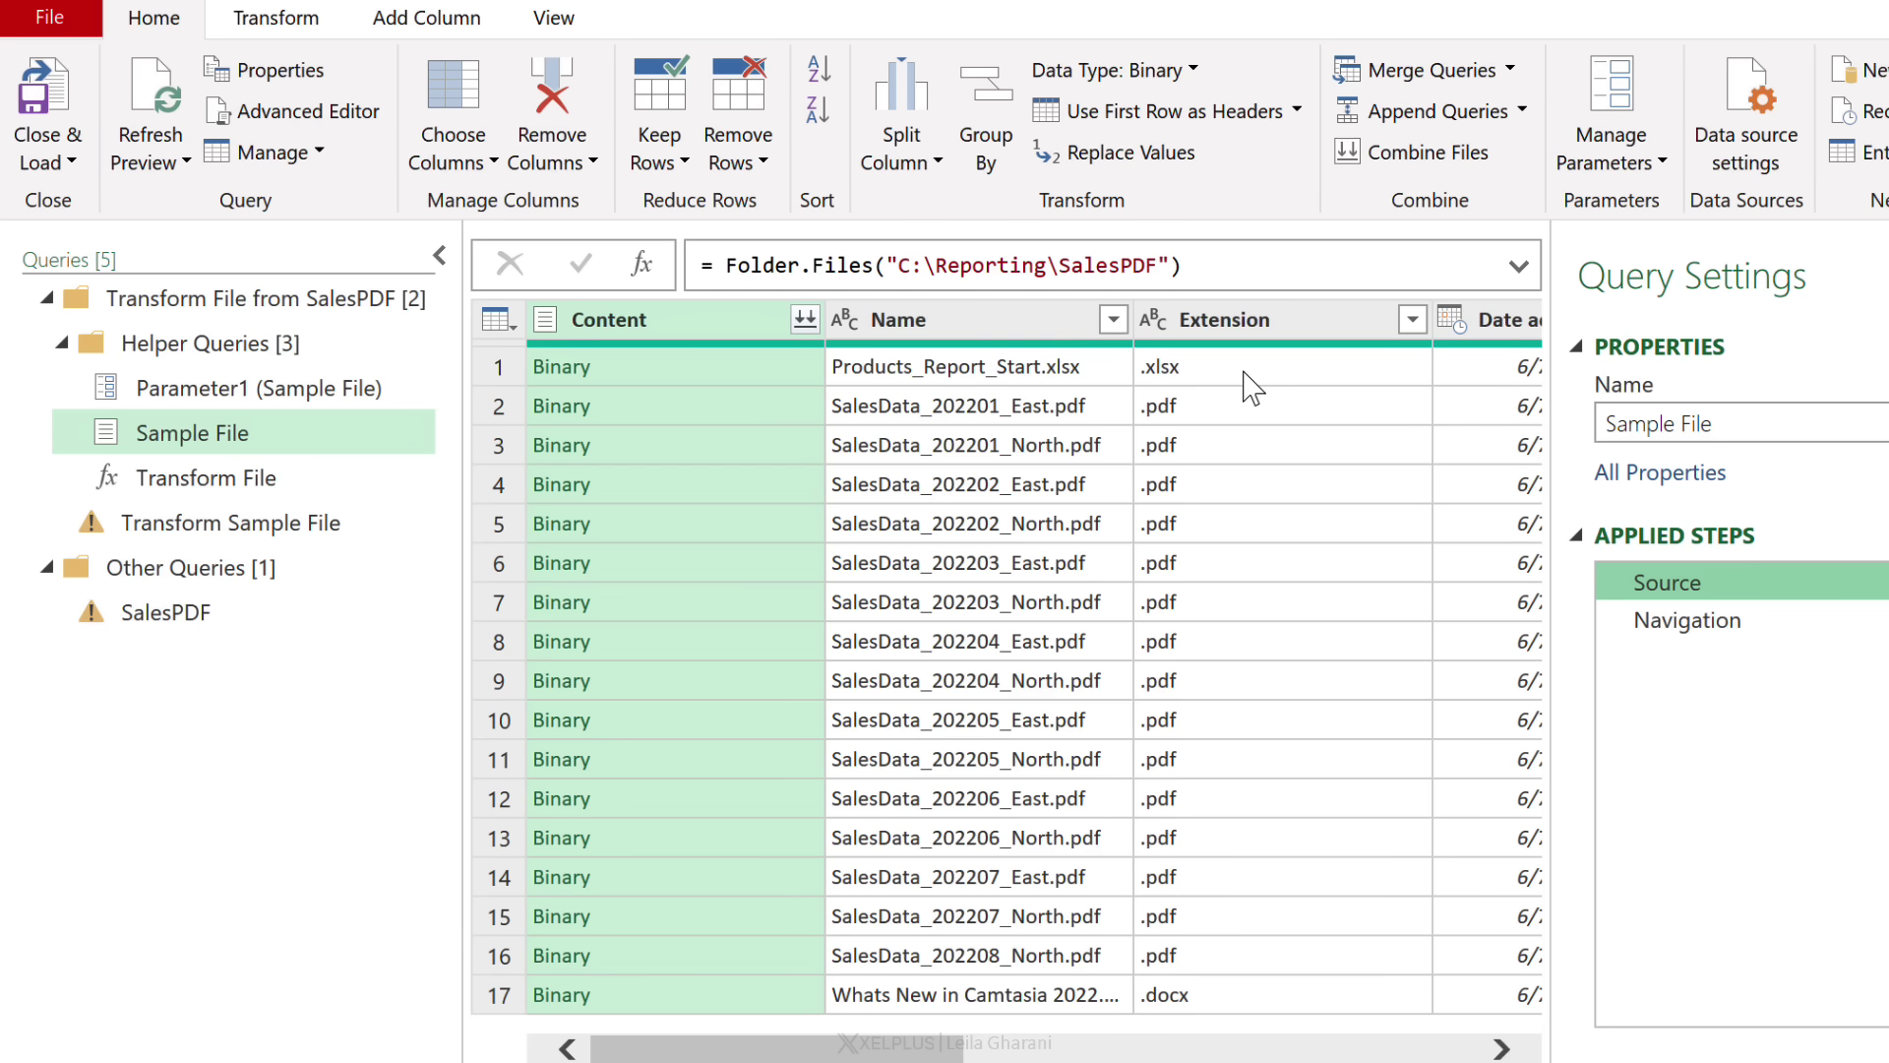
- Filter the Sample File query's Extension column to values ending with .pdf as a new inserted step
left_click(1412, 320)
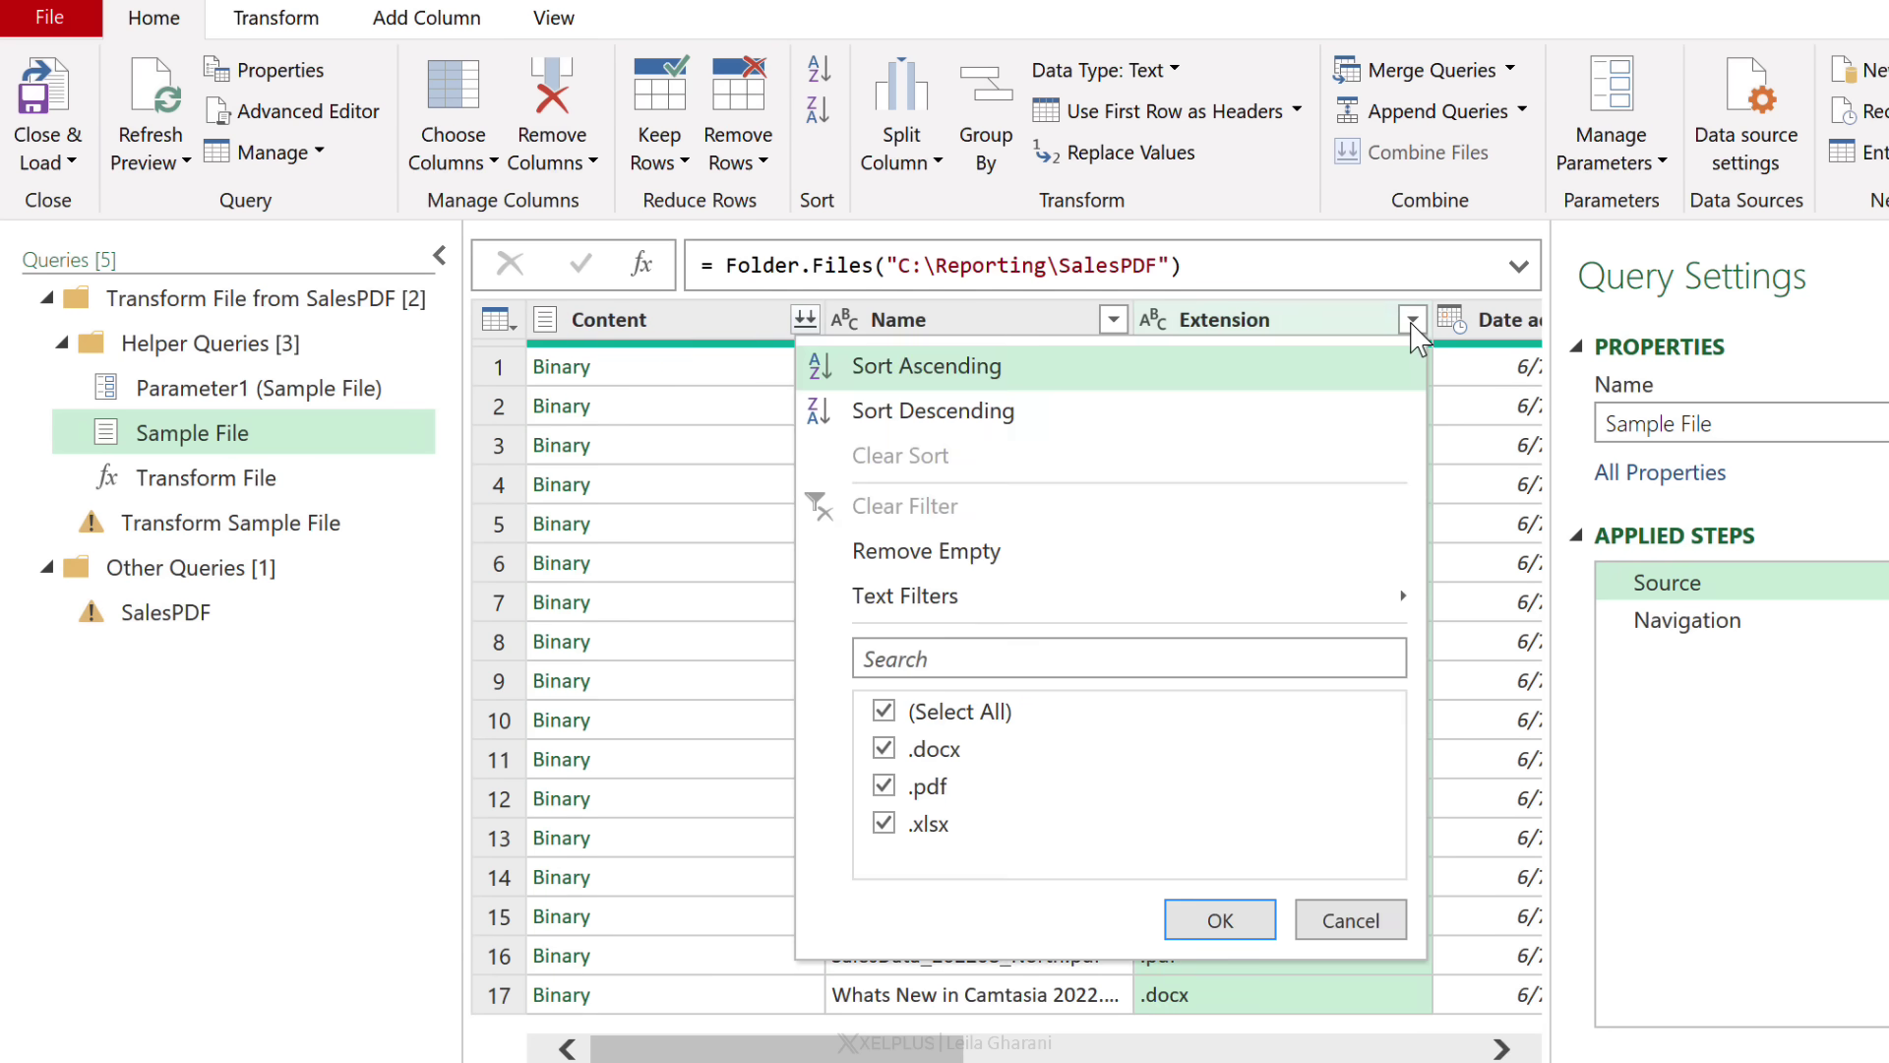
mouse_move(1106, 608)
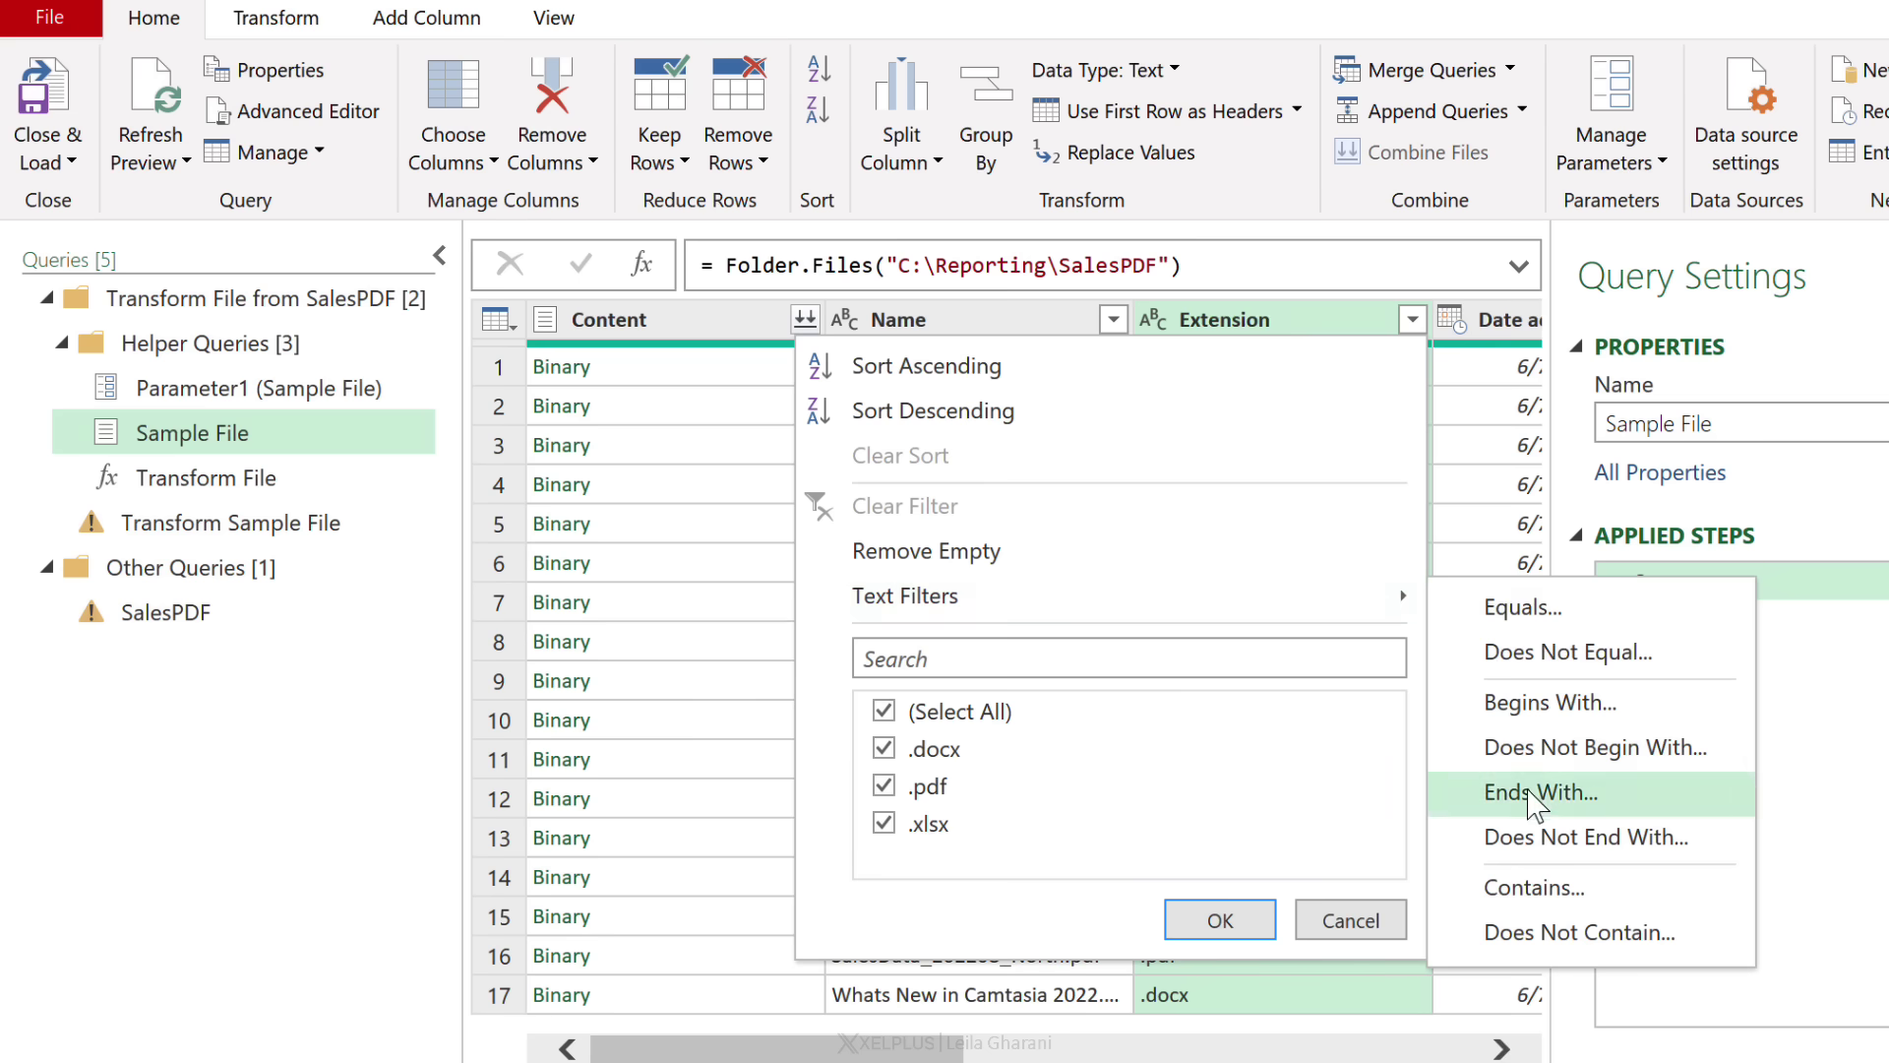
left_click(1536, 793)
left_click(1218, 628)
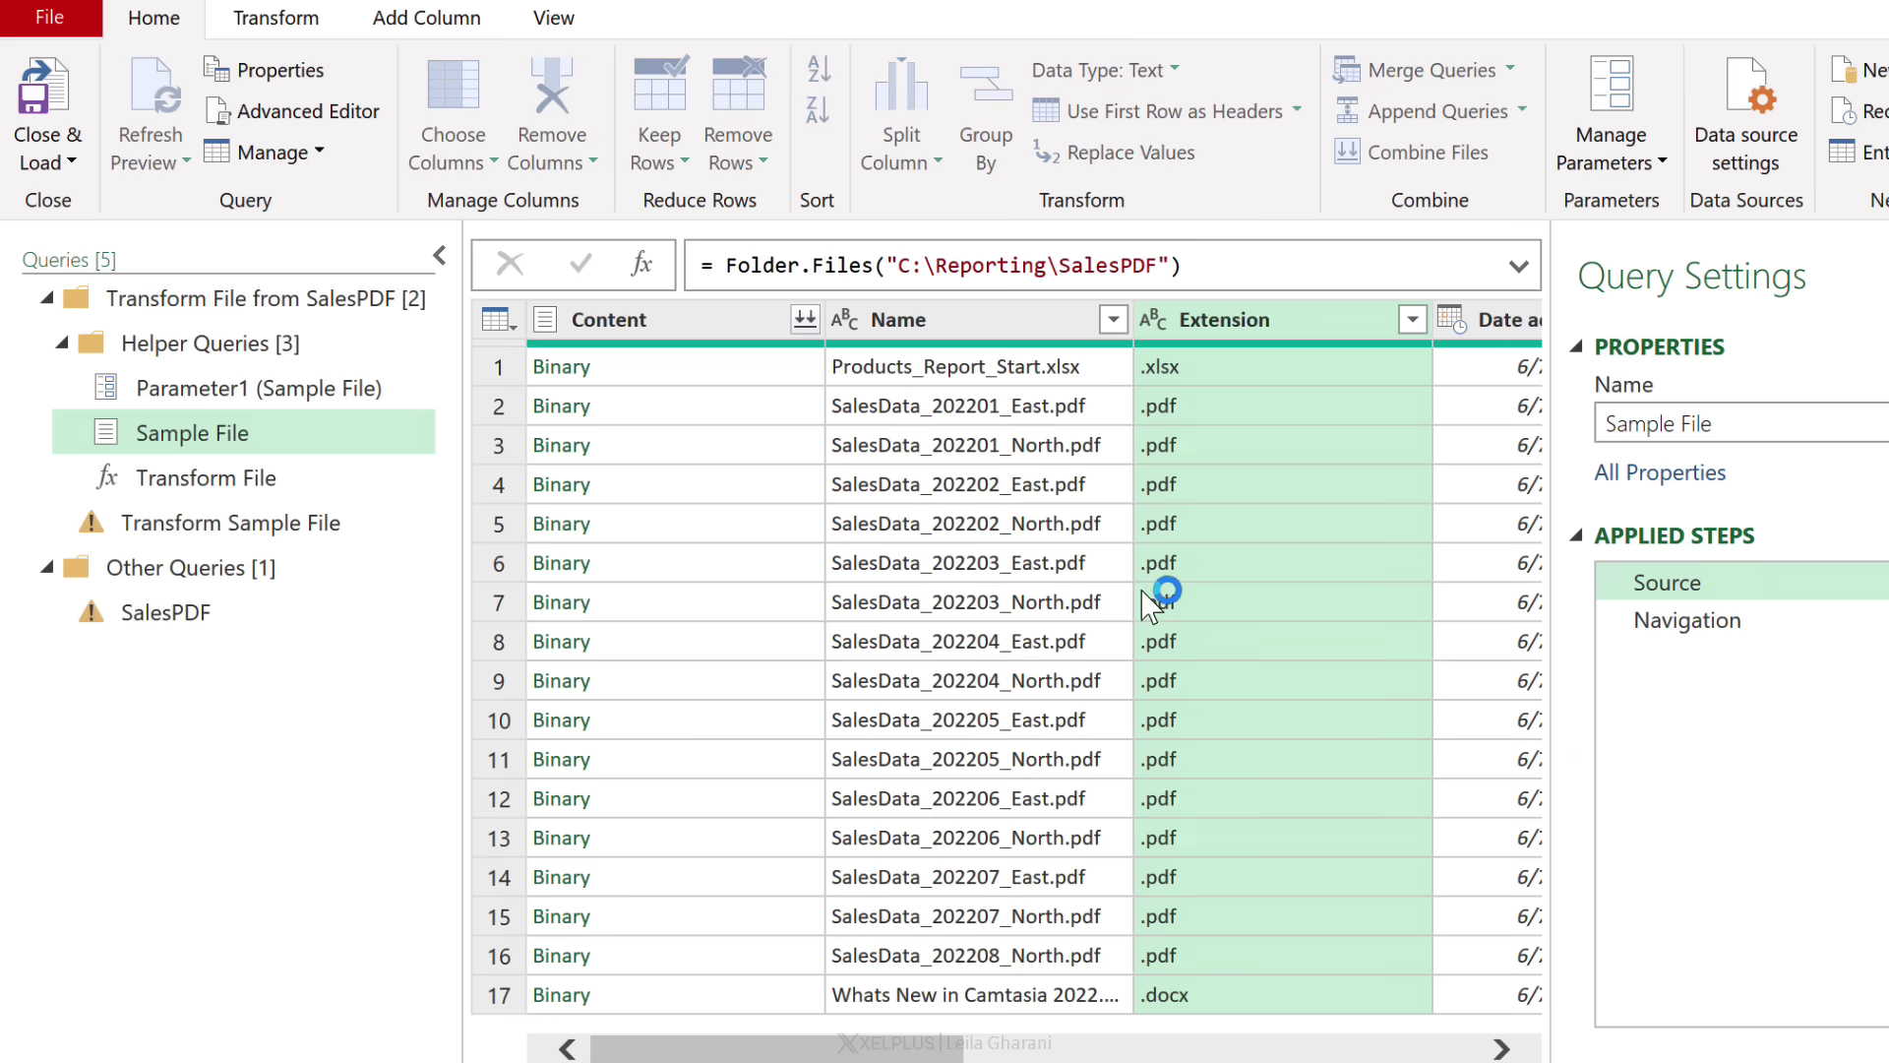
left_click(916, 526)
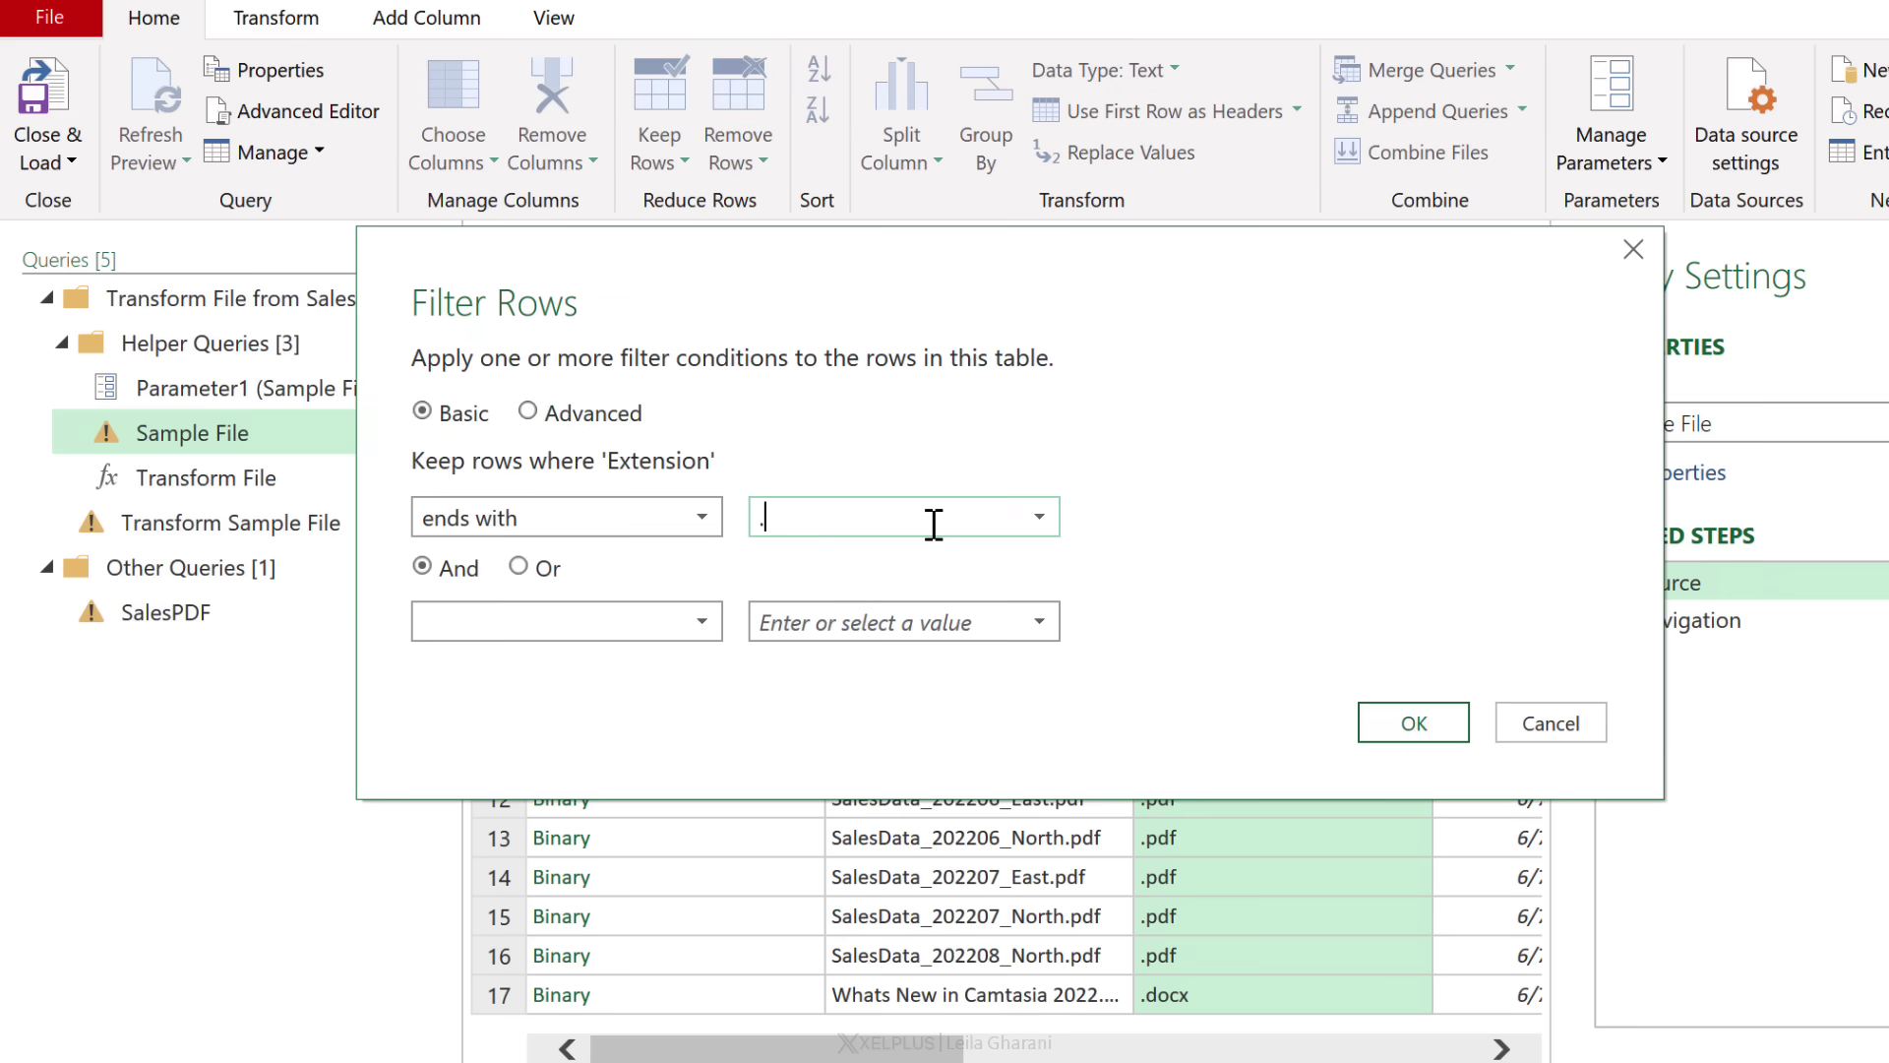
type(".pdf")
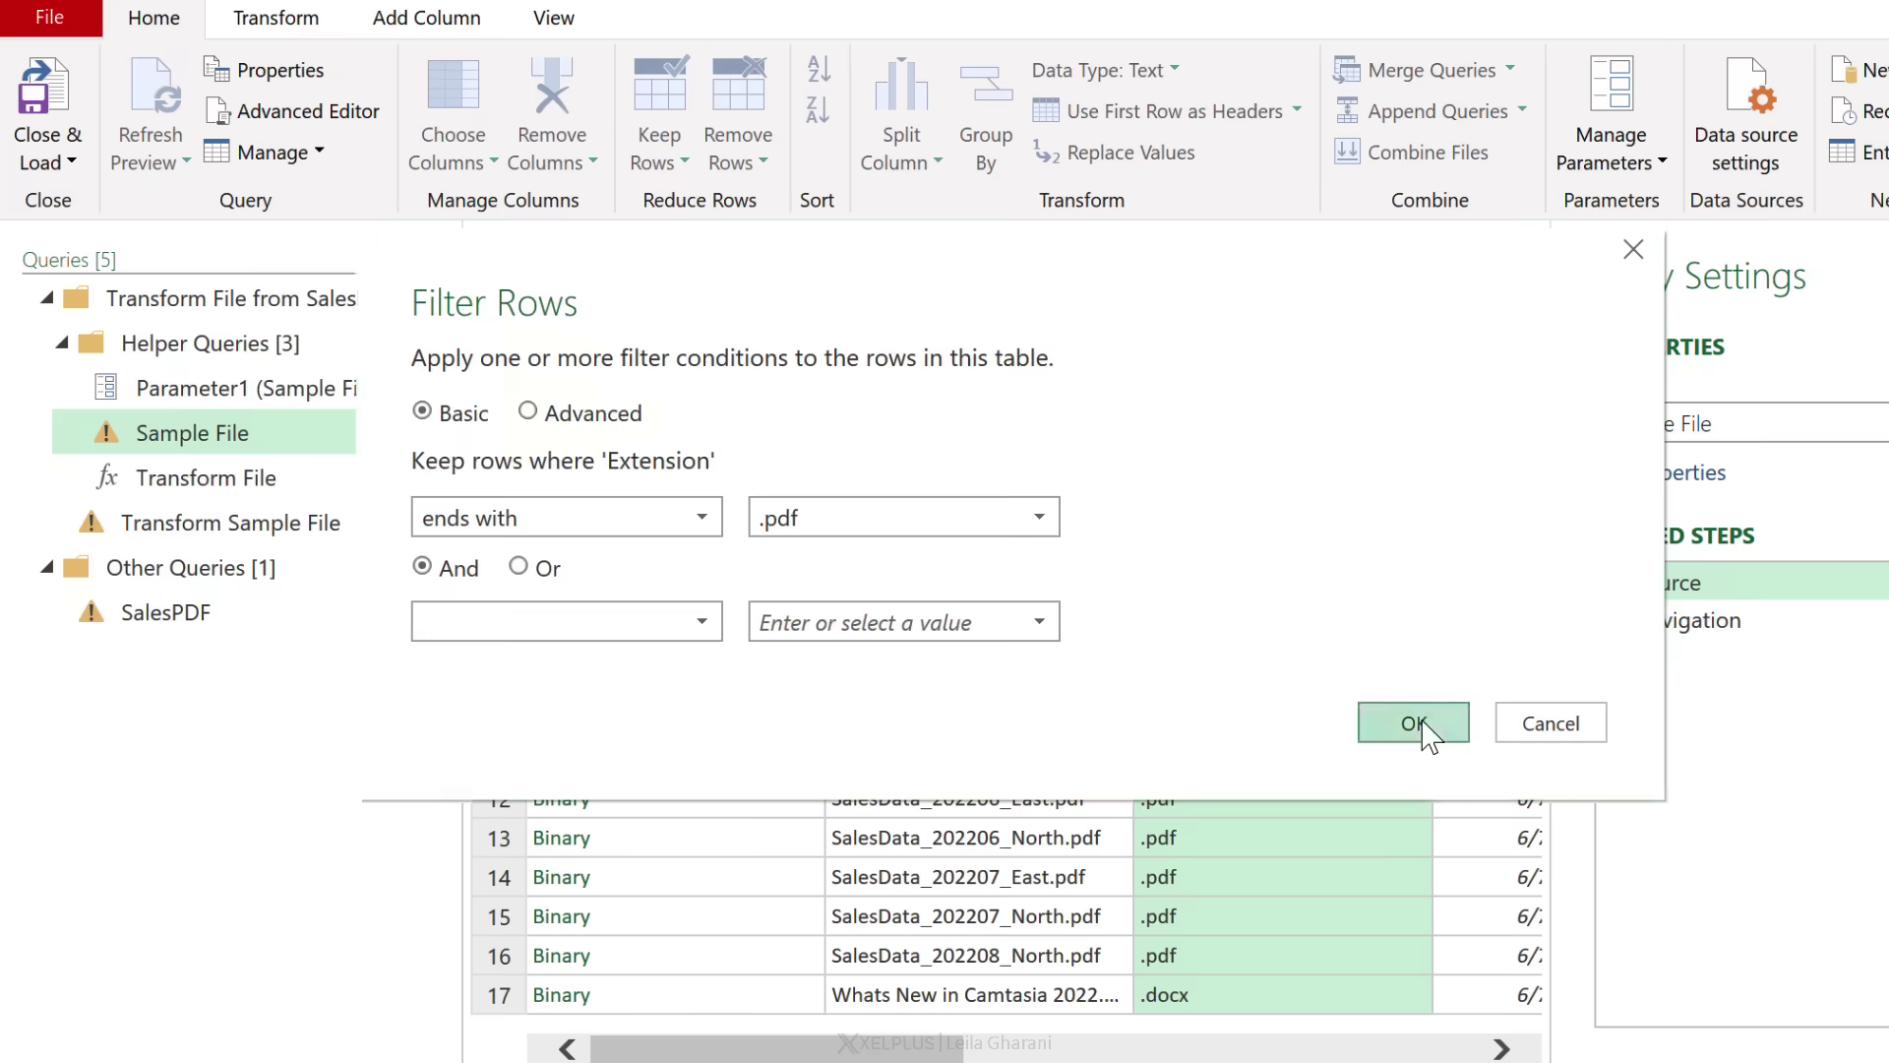
left_click(1417, 724)
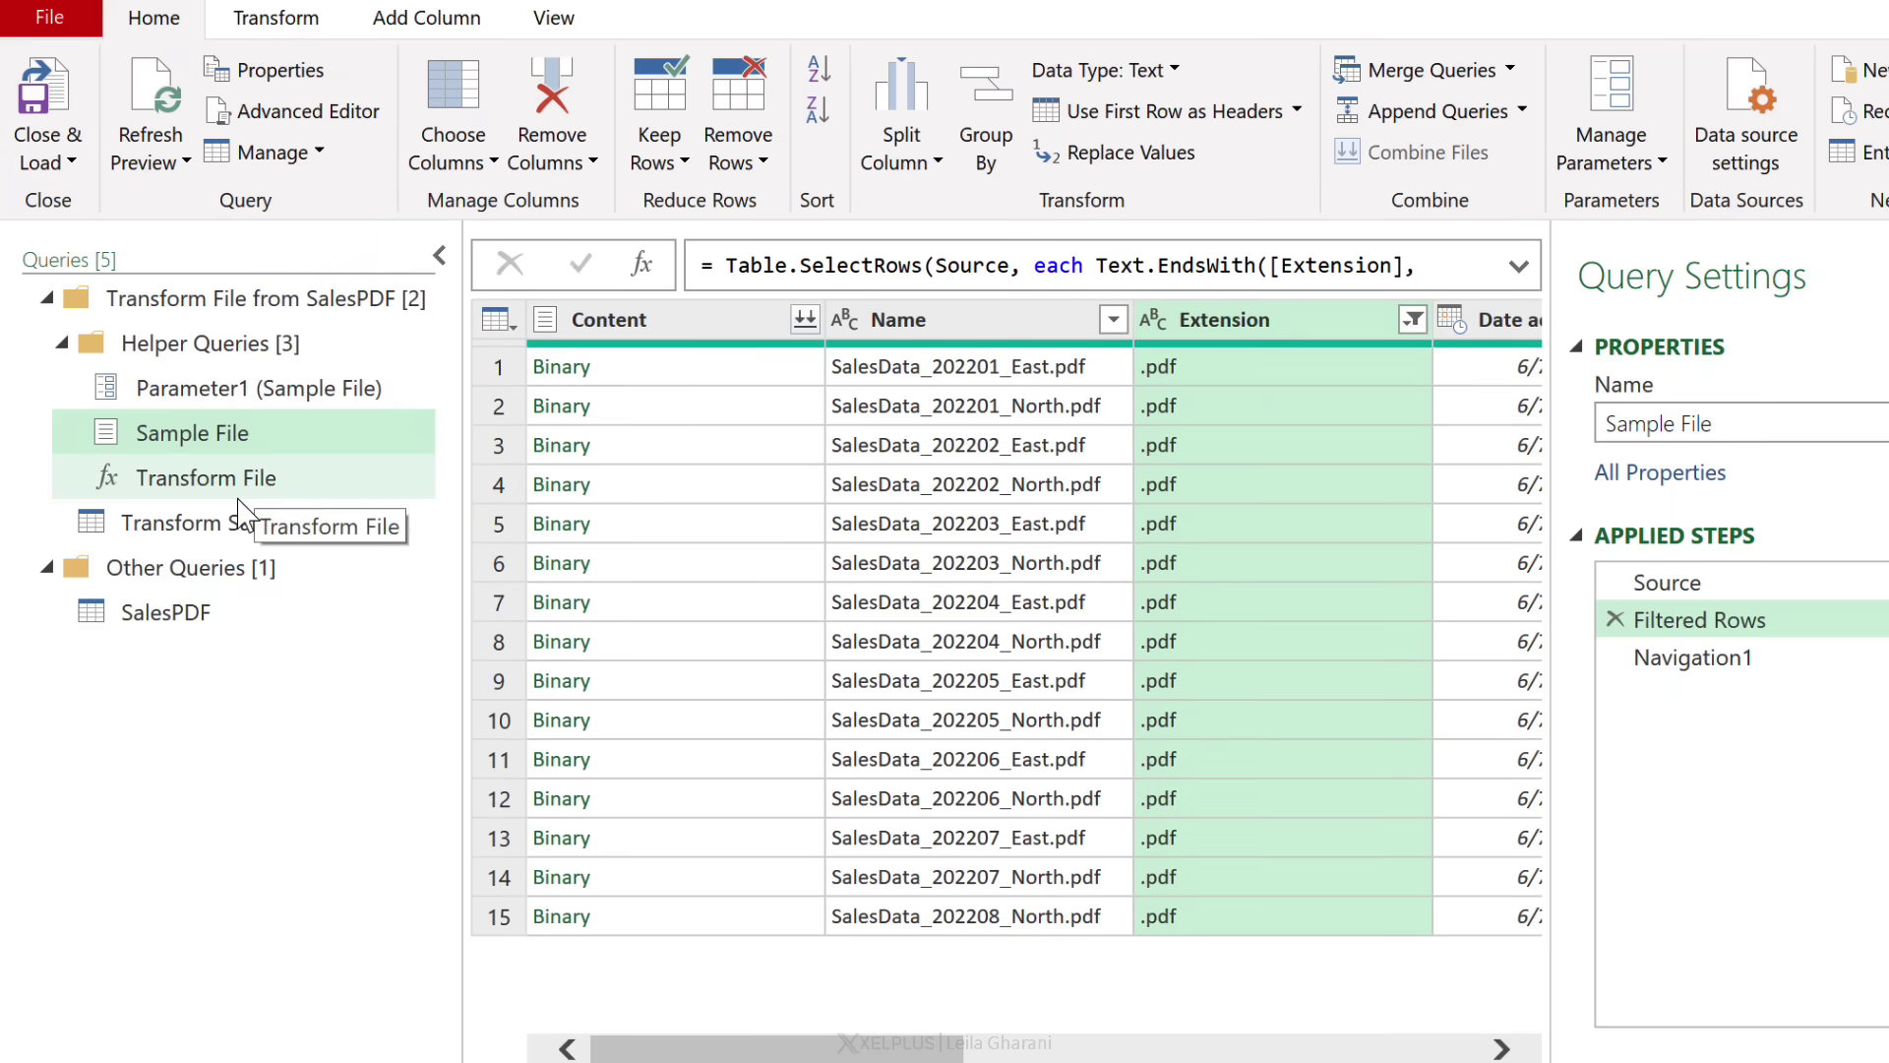
- Refresh Transform Sample File to confirm it loads again, then return to the SalesPDF query
left_click(240, 525)
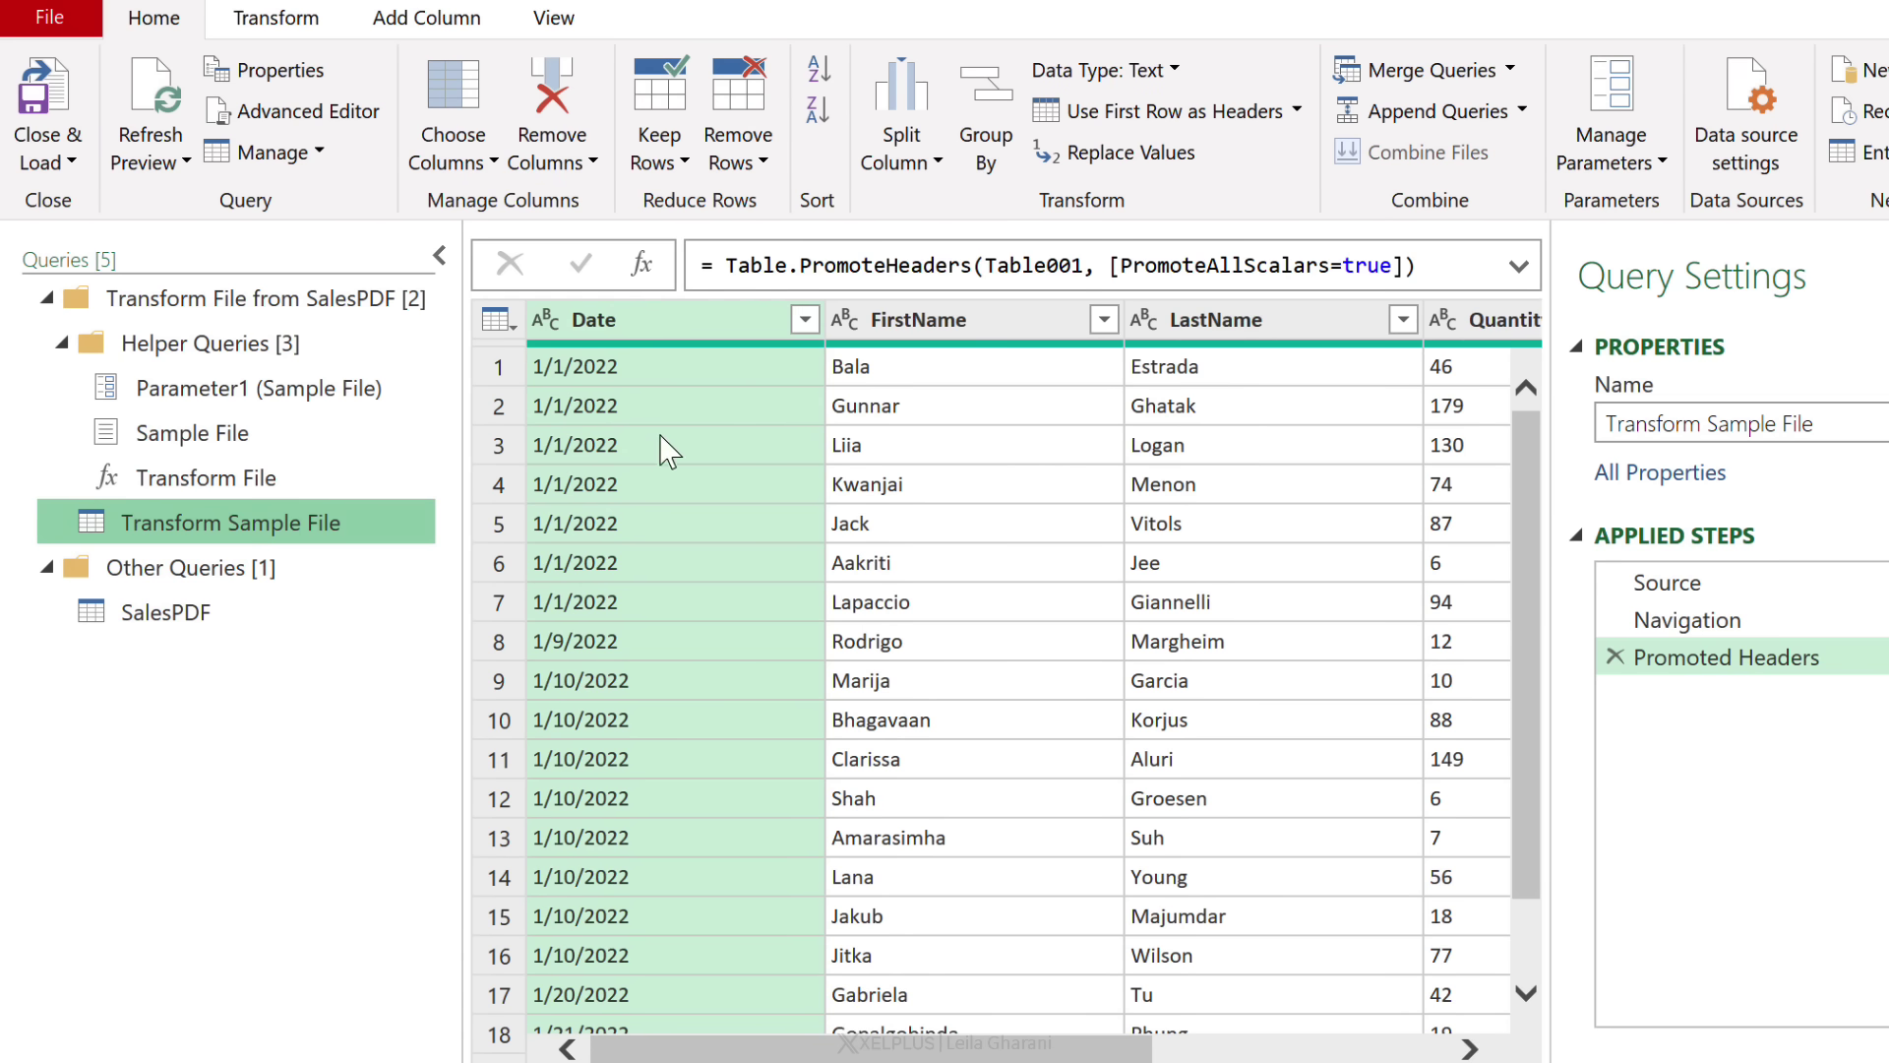
left_click(148, 98)
left_click(236, 615)
left_click(44, 123)
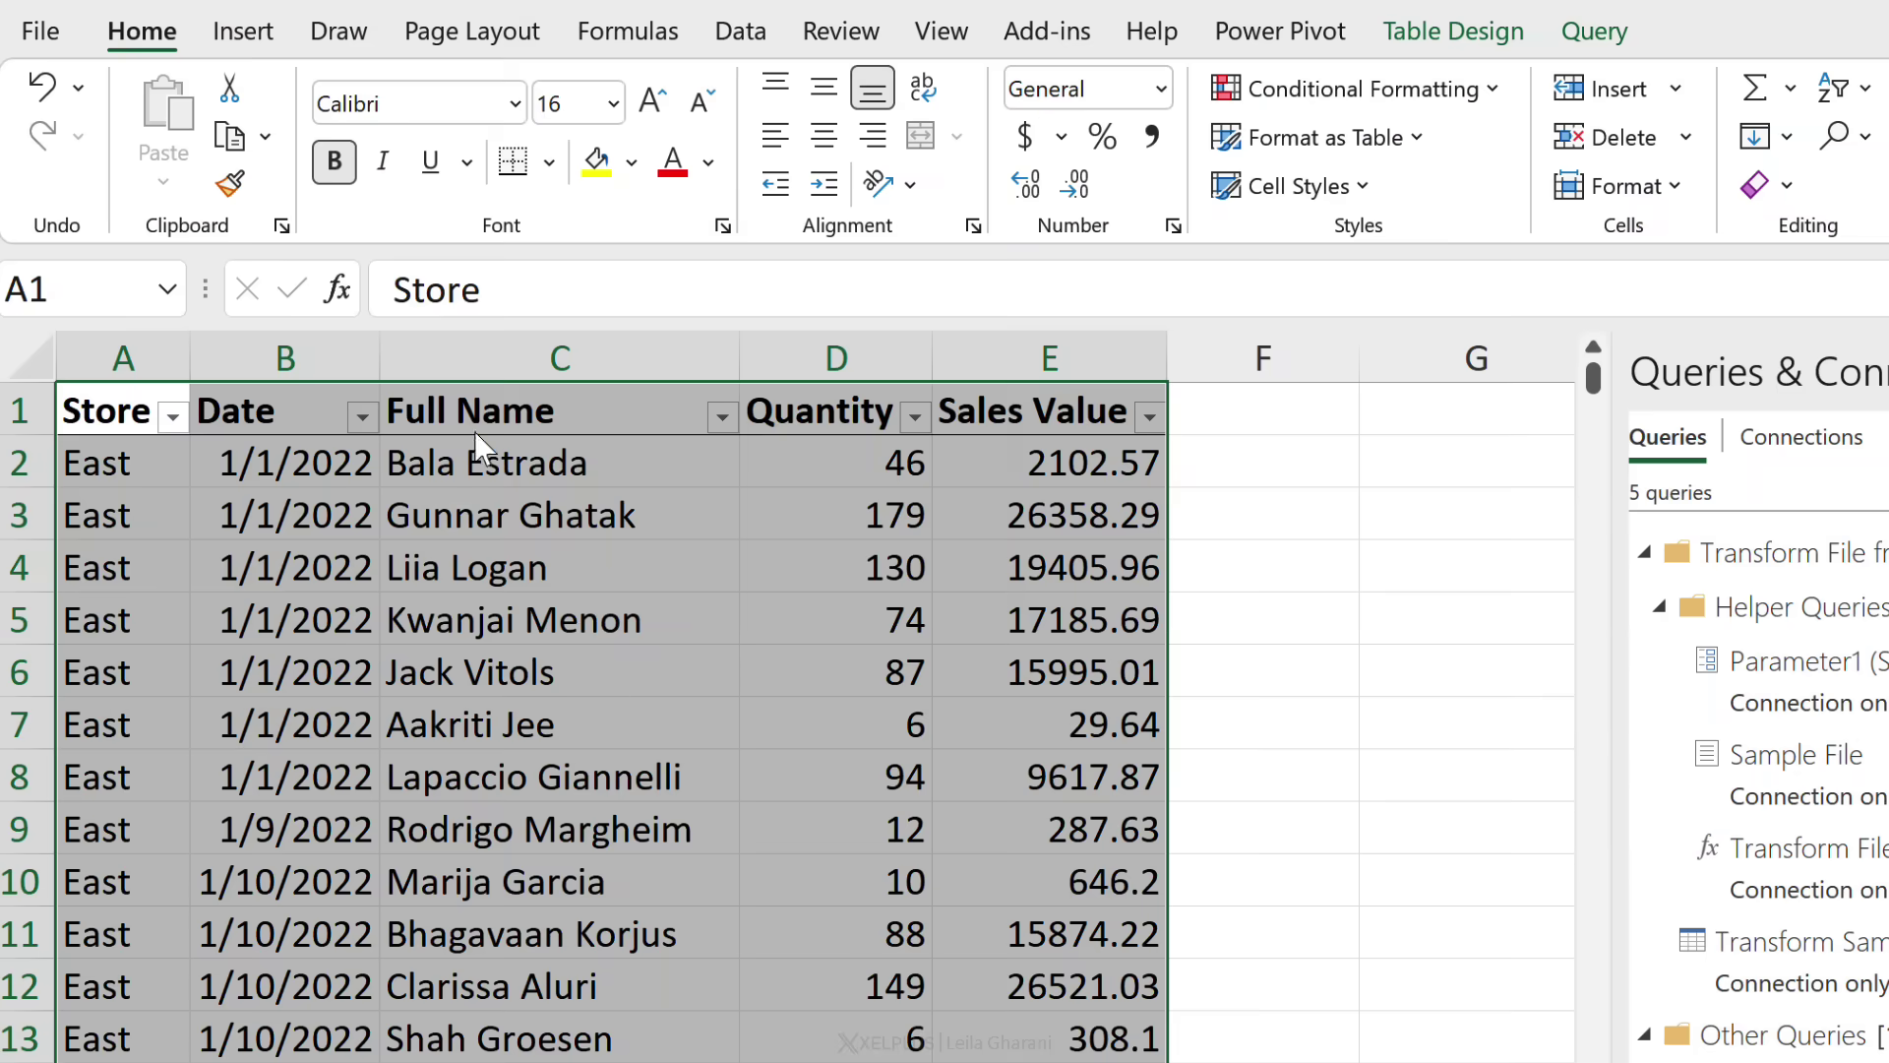